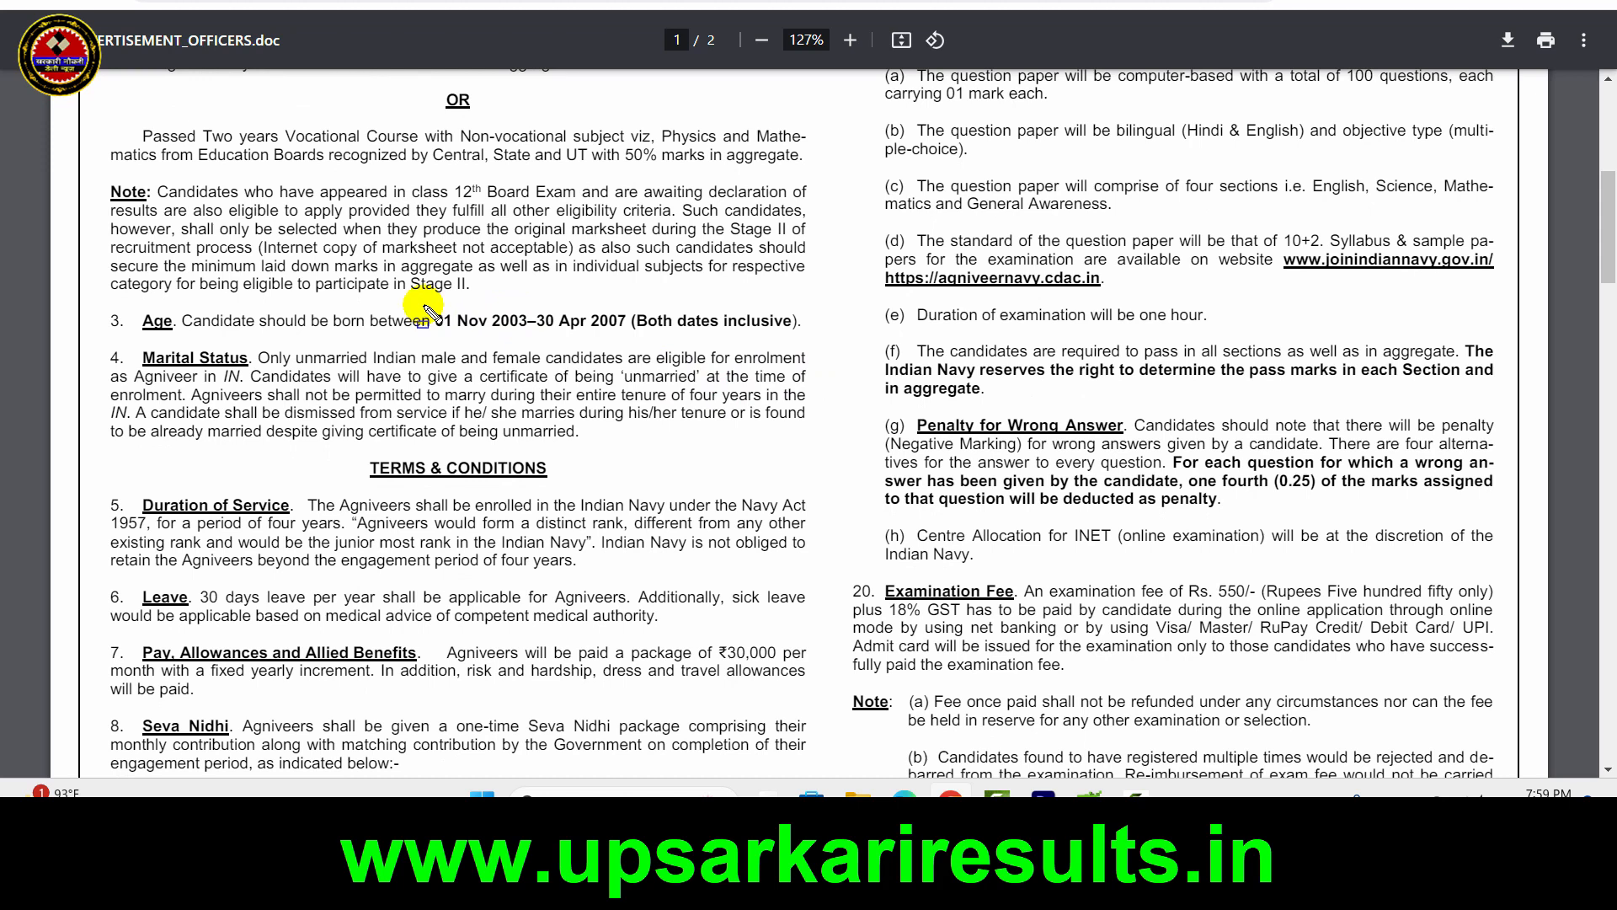
Examine the age limits, terms and conditions, Seva Nidhi pay table and examination fee in the Agniveer recruitment advertisement
left_click_drag(423, 308, 810, 338)
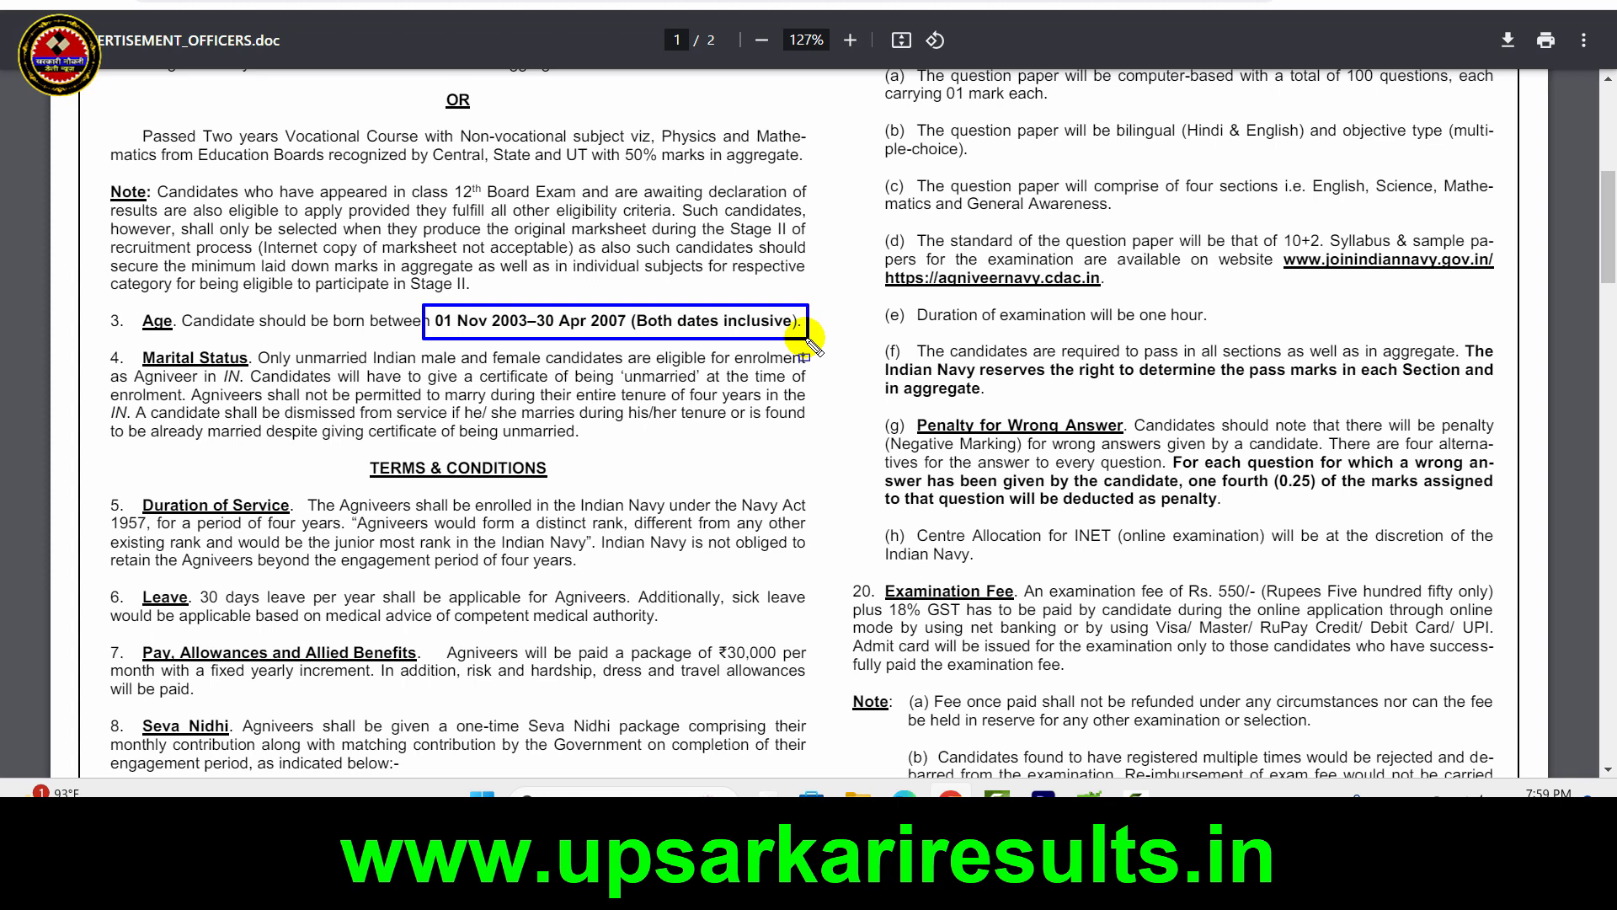
left_click_drag(362, 455, 575, 479)
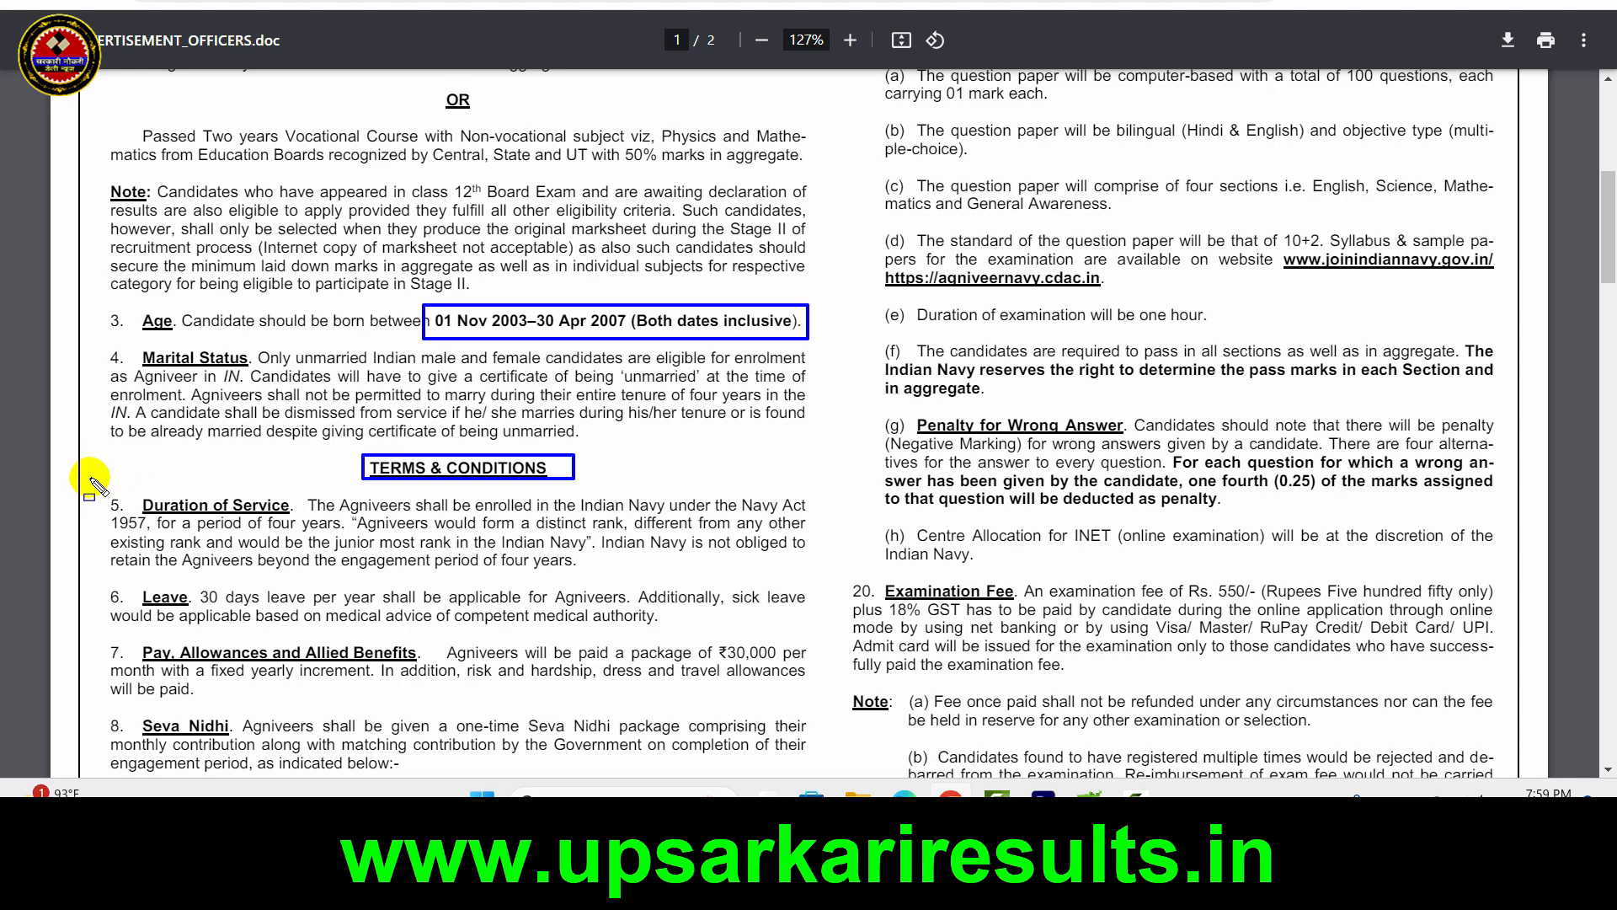
left_click_drag(90, 478, 829, 575)
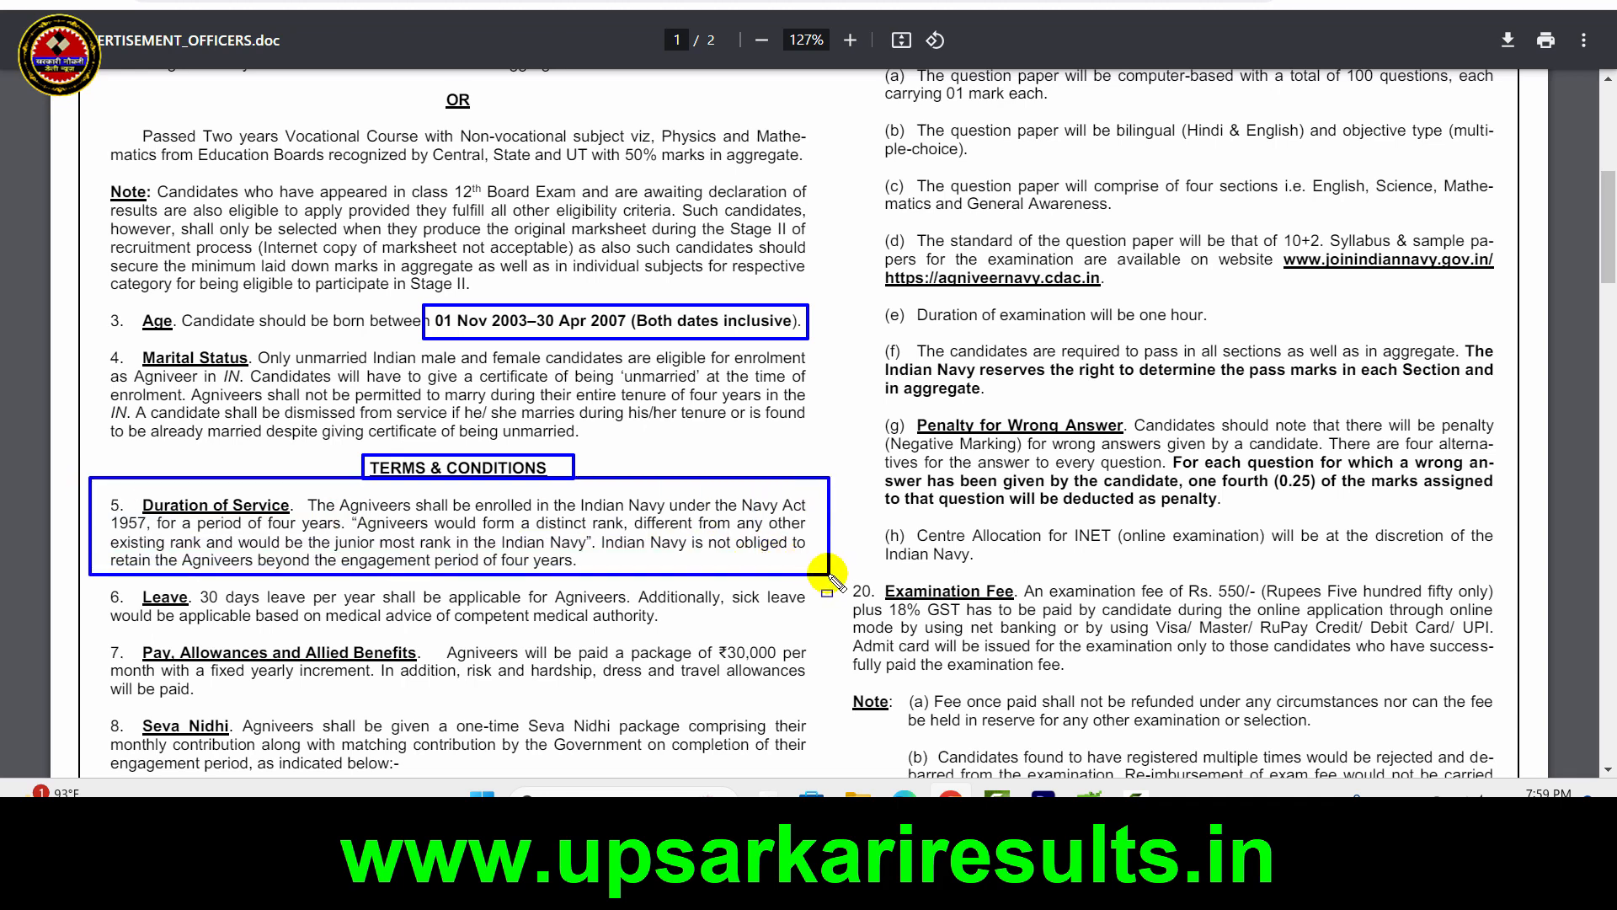
scroll(829, 576, "down", 3)
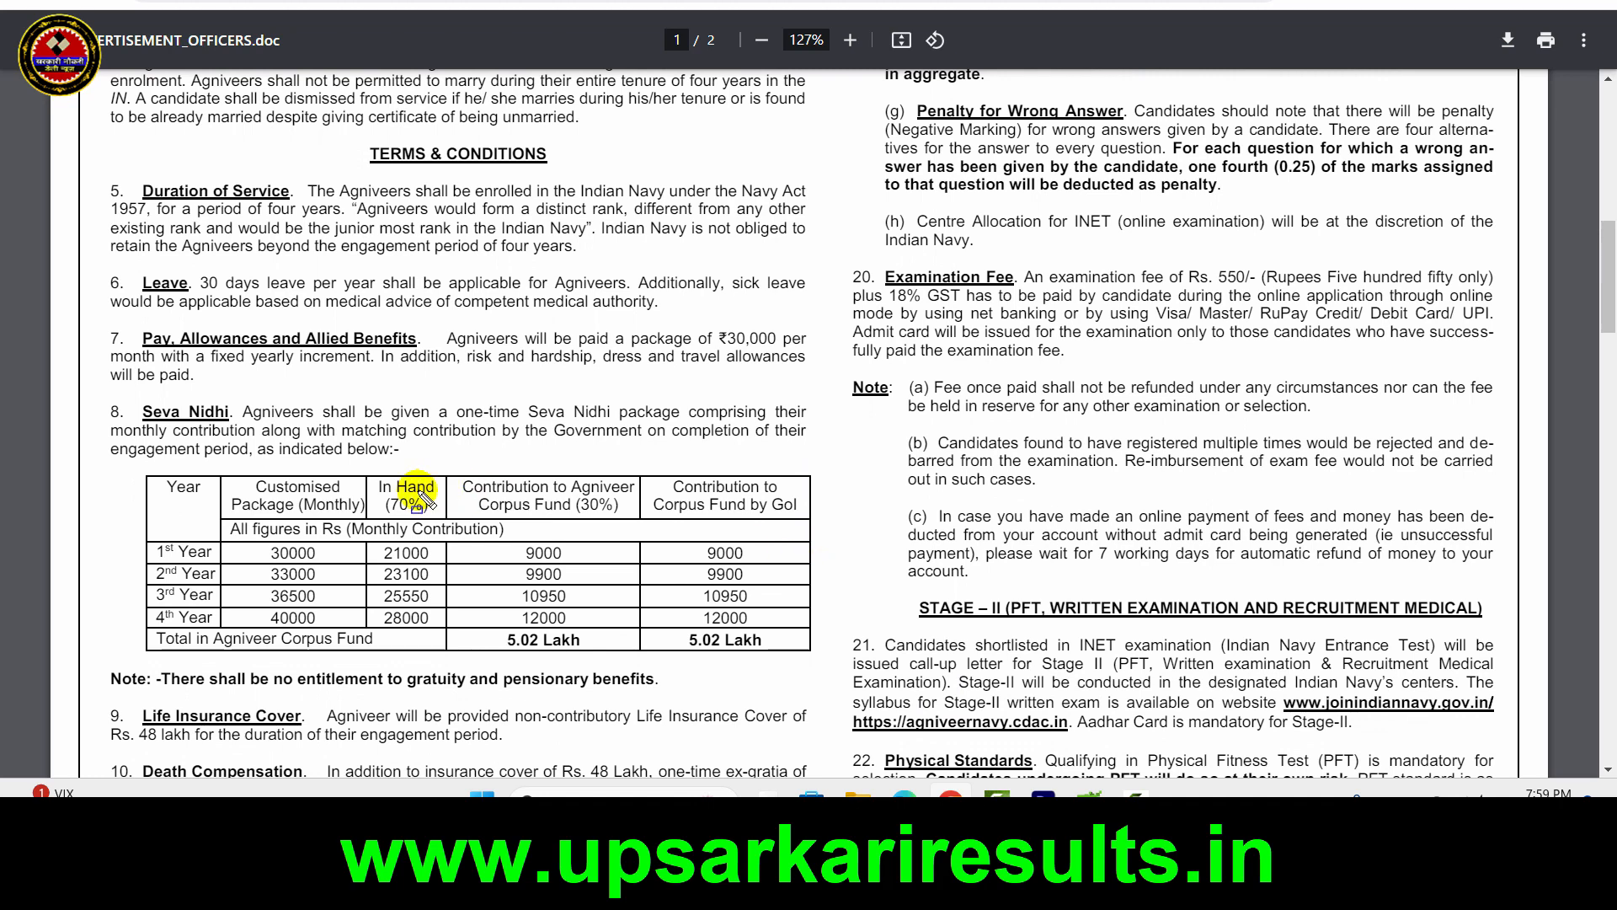
mouse_move(111, 529)
left_mouse_down()
mouse_move(349, 660)
mouse_move(758, 708)
mouse_move(832, 690)
mouse_move(823, 665)
left_mouse_up()
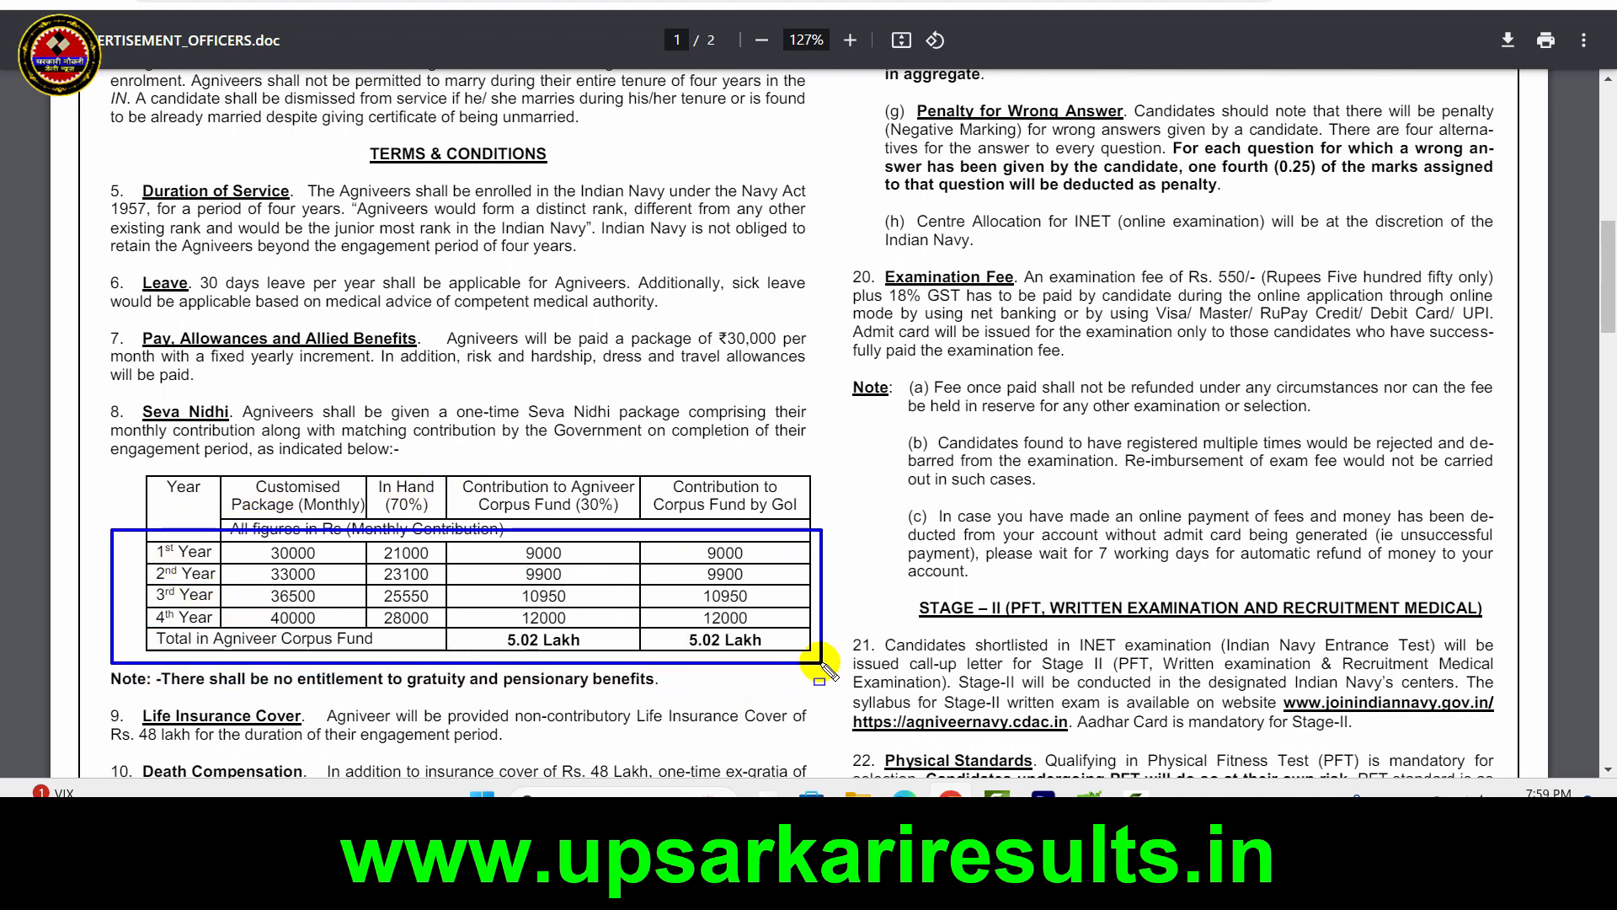
scroll(825, 664, "up", 2)
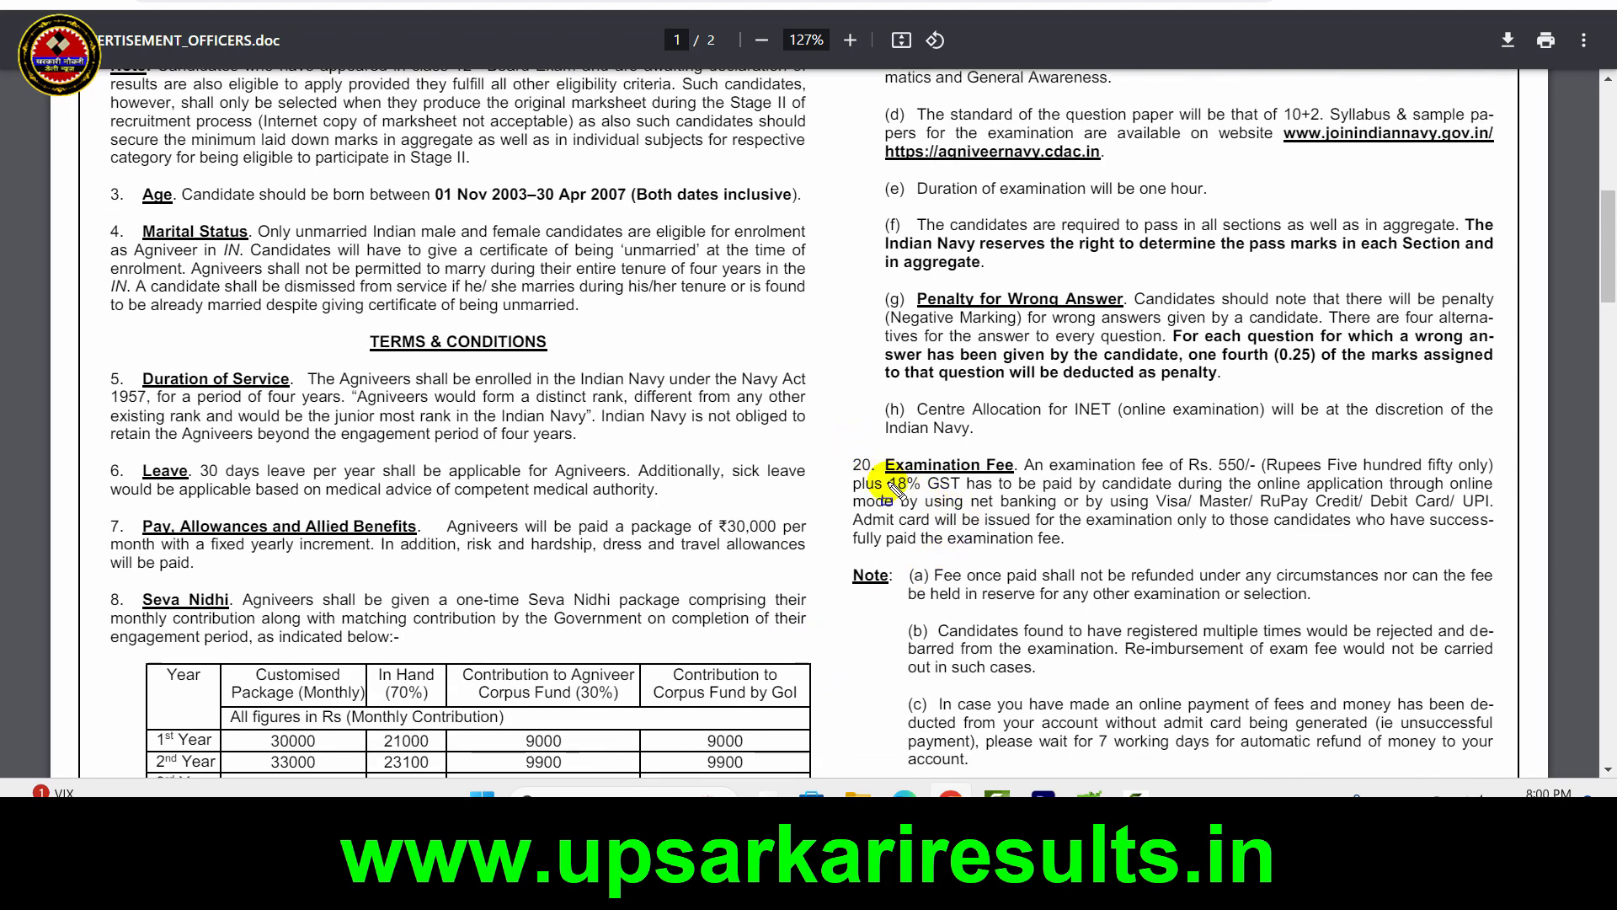
mouse_move(860, 473)
left_mouse_down()
mouse_move(1011, 539)
mouse_move(1078, 518)
mouse_move(1065, 508)
left_mouse_up()
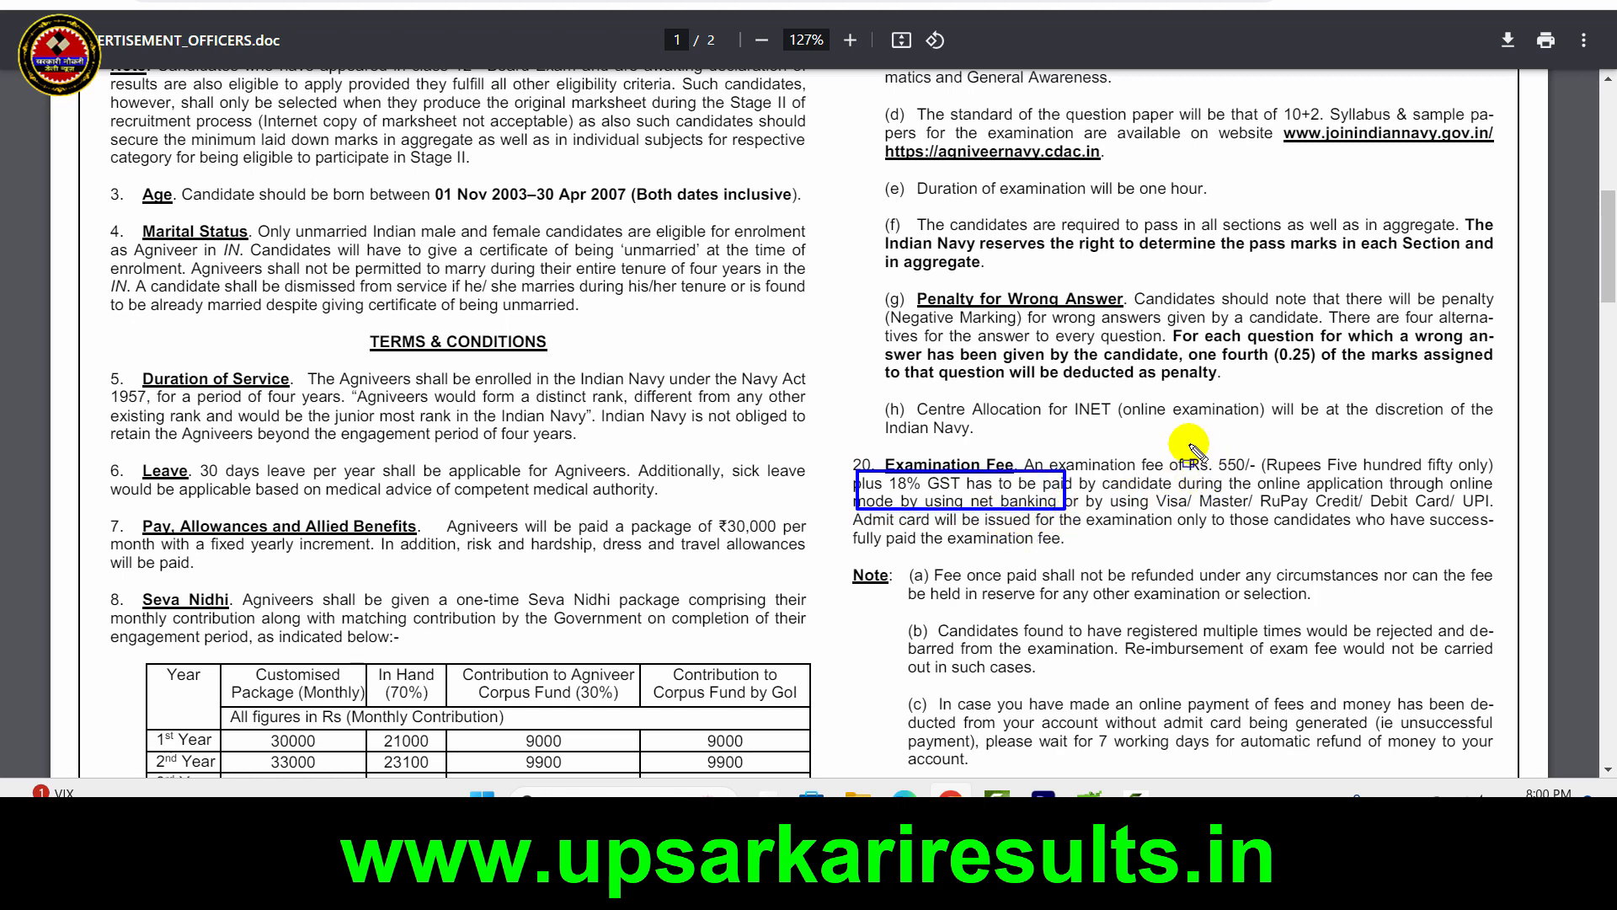
mouse_move(1191, 444)
left_mouse_down()
mouse_move(1306, 504)
mouse_move(1358, 477)
left_mouse_up()
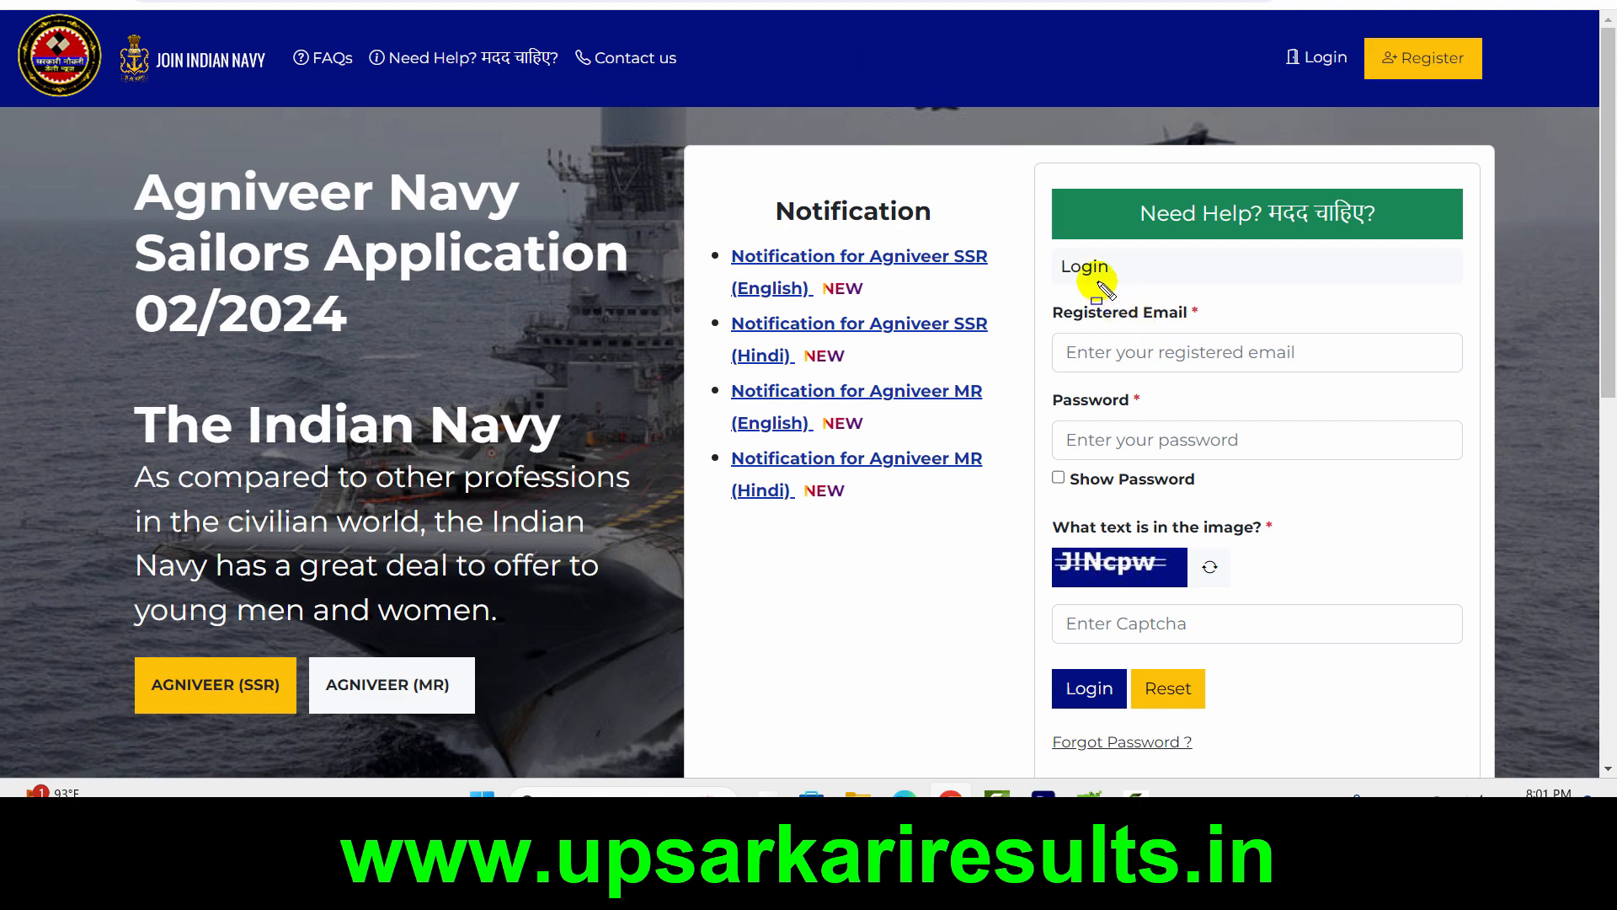
Open the new-candidate registration form on the Join Indian Navy site and review its email, mobile number and name fields
mouse_move(1046, 250)
left_mouse_down()
mouse_move(1361, 483)
mouse_move(1486, 508)
left_mouse_up()
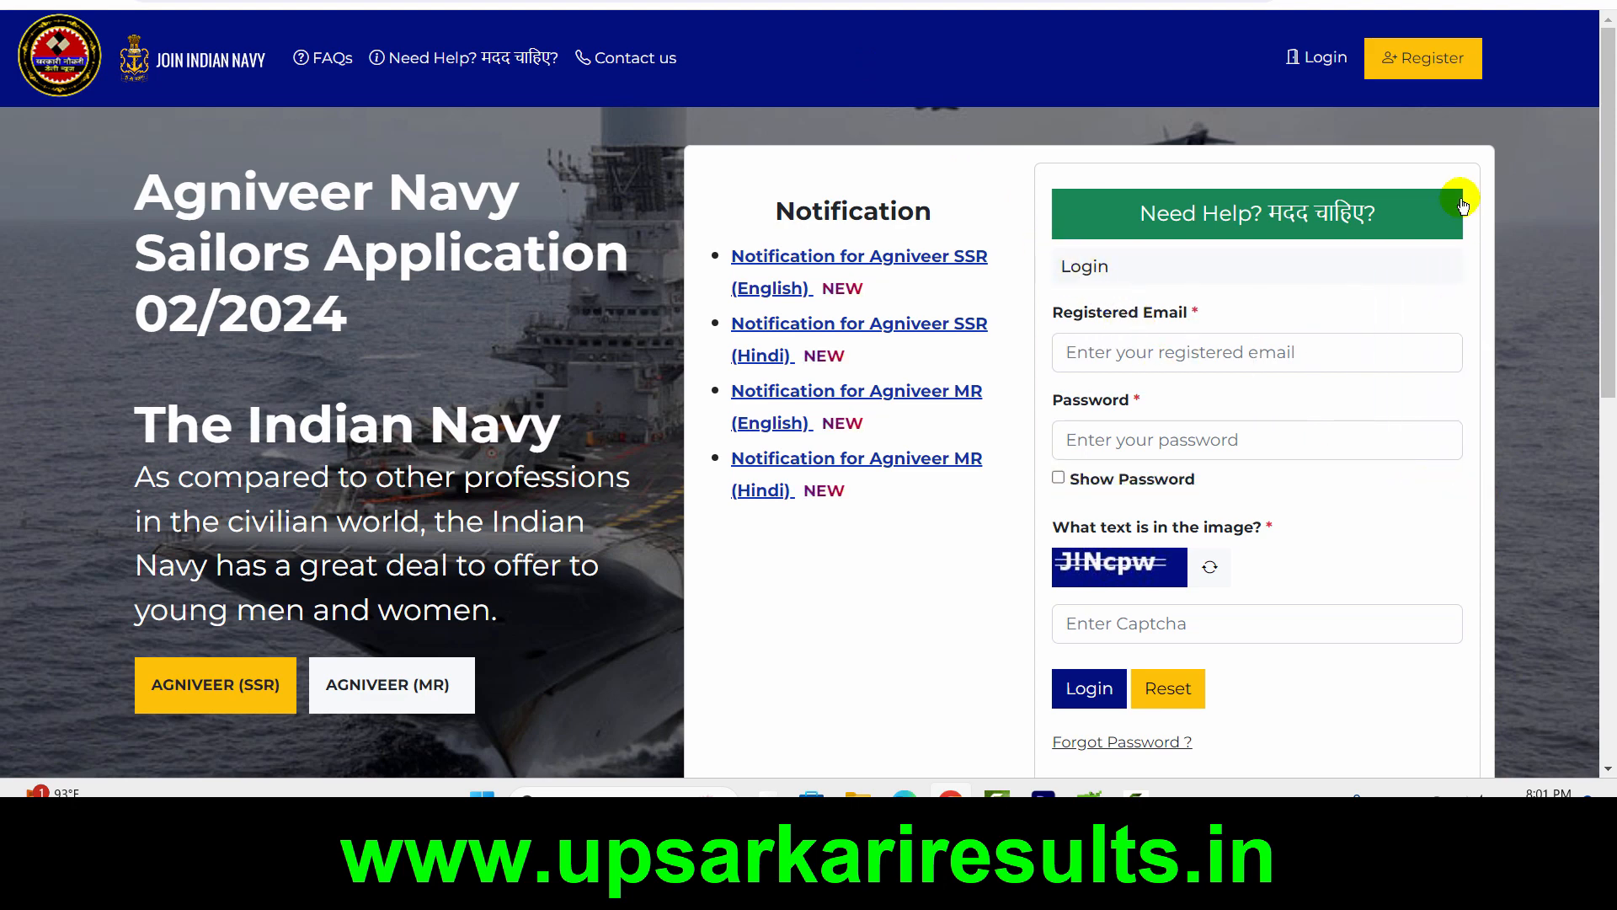
left_click(1407, 59)
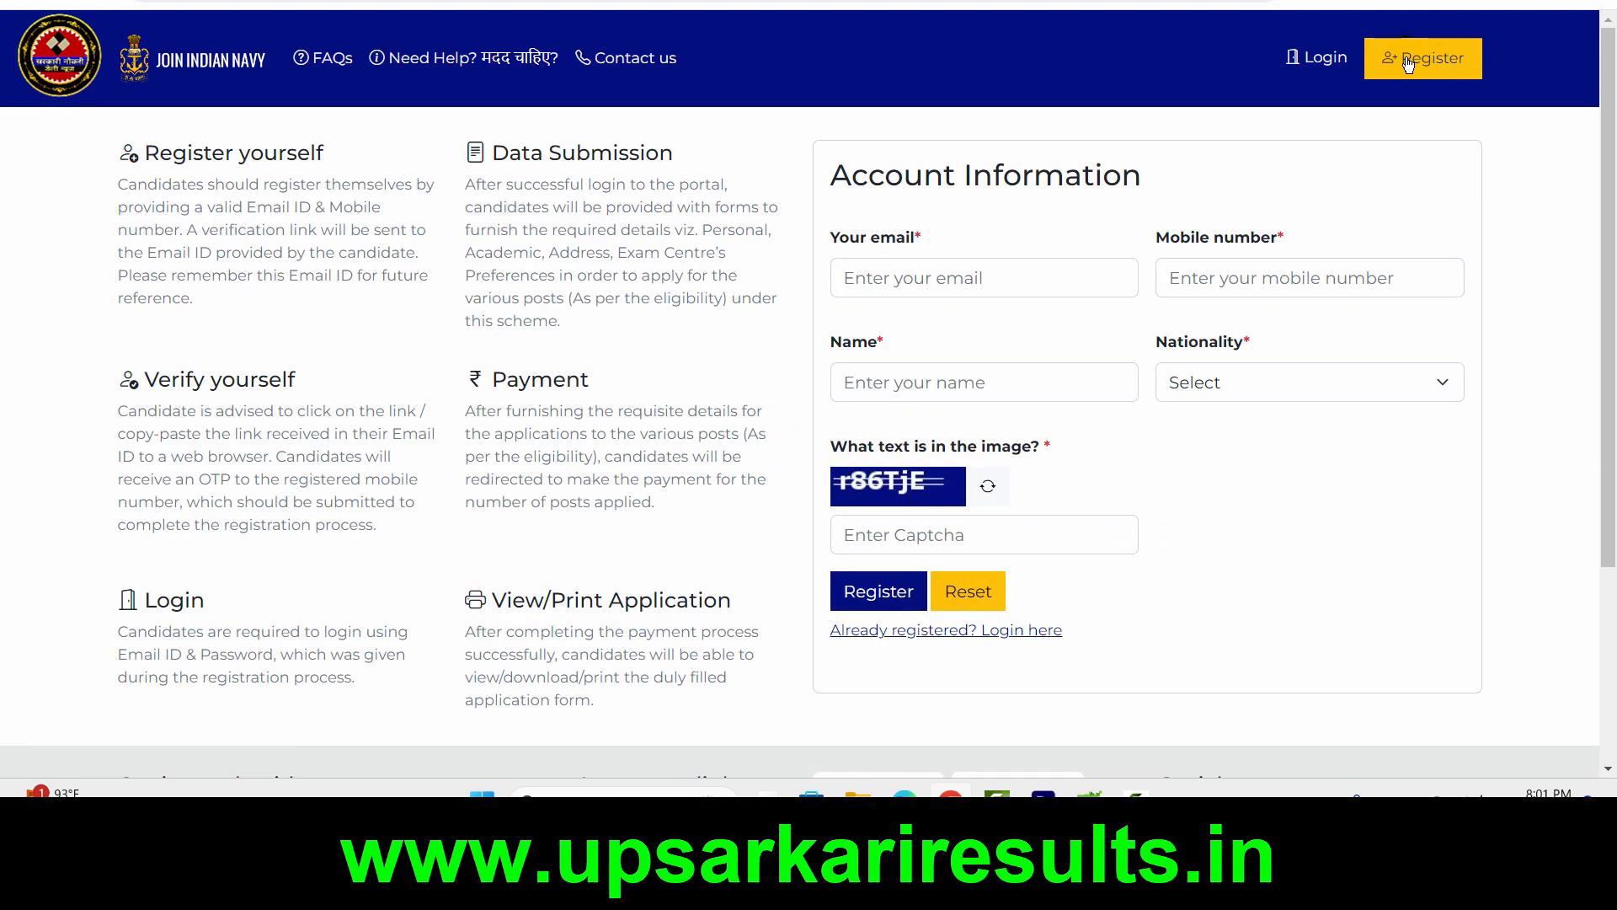
left_click(853, 267)
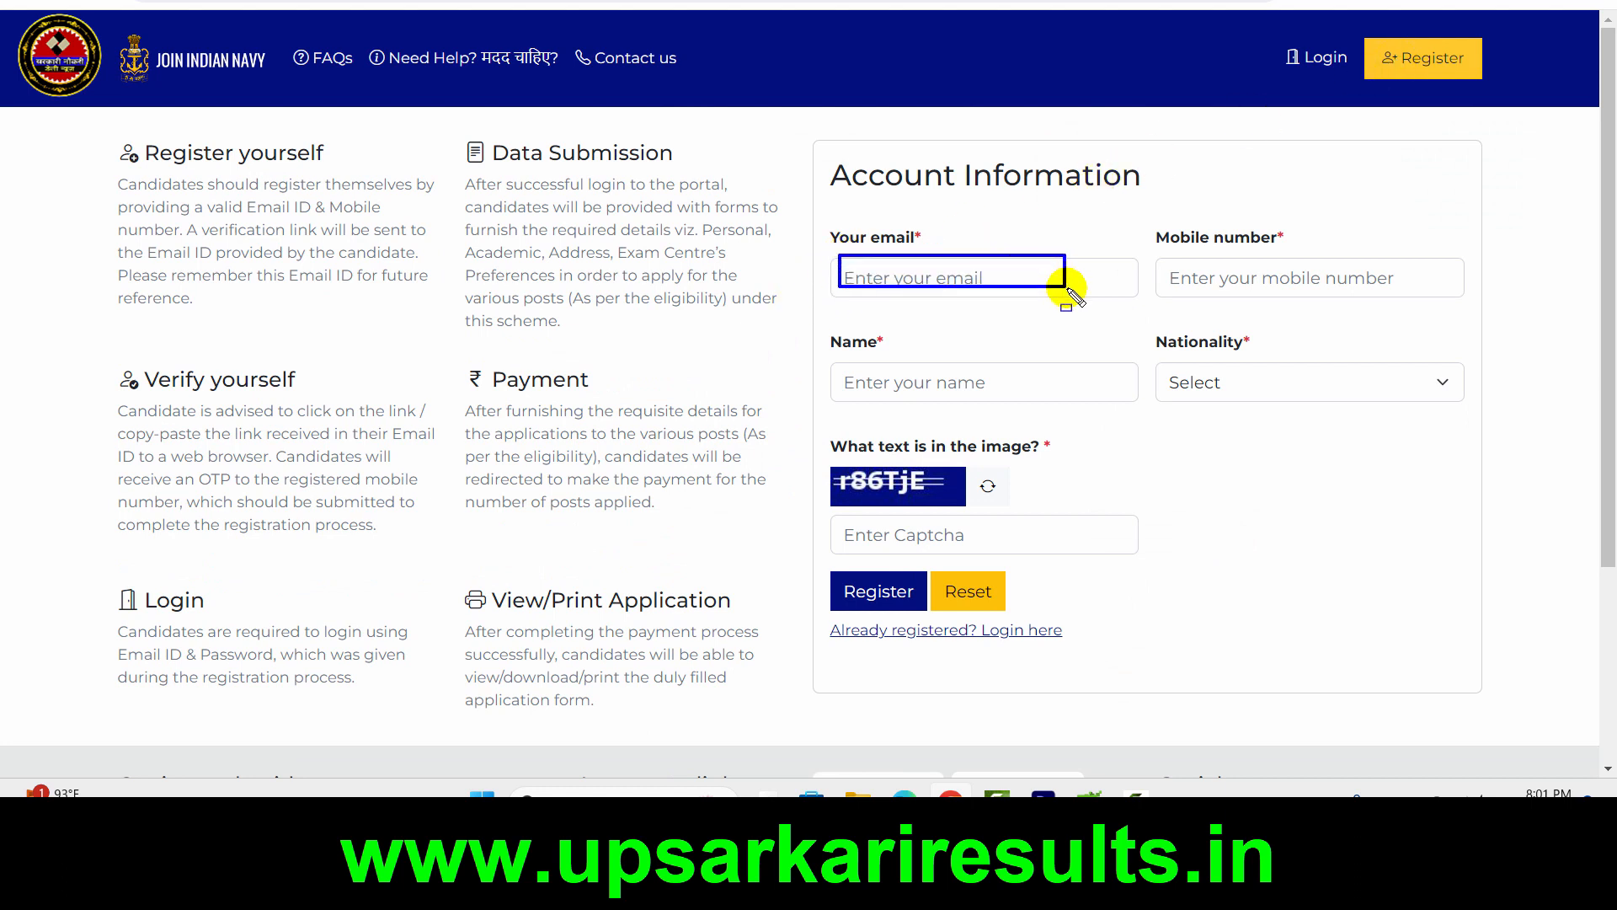
left_click(1183, 268)
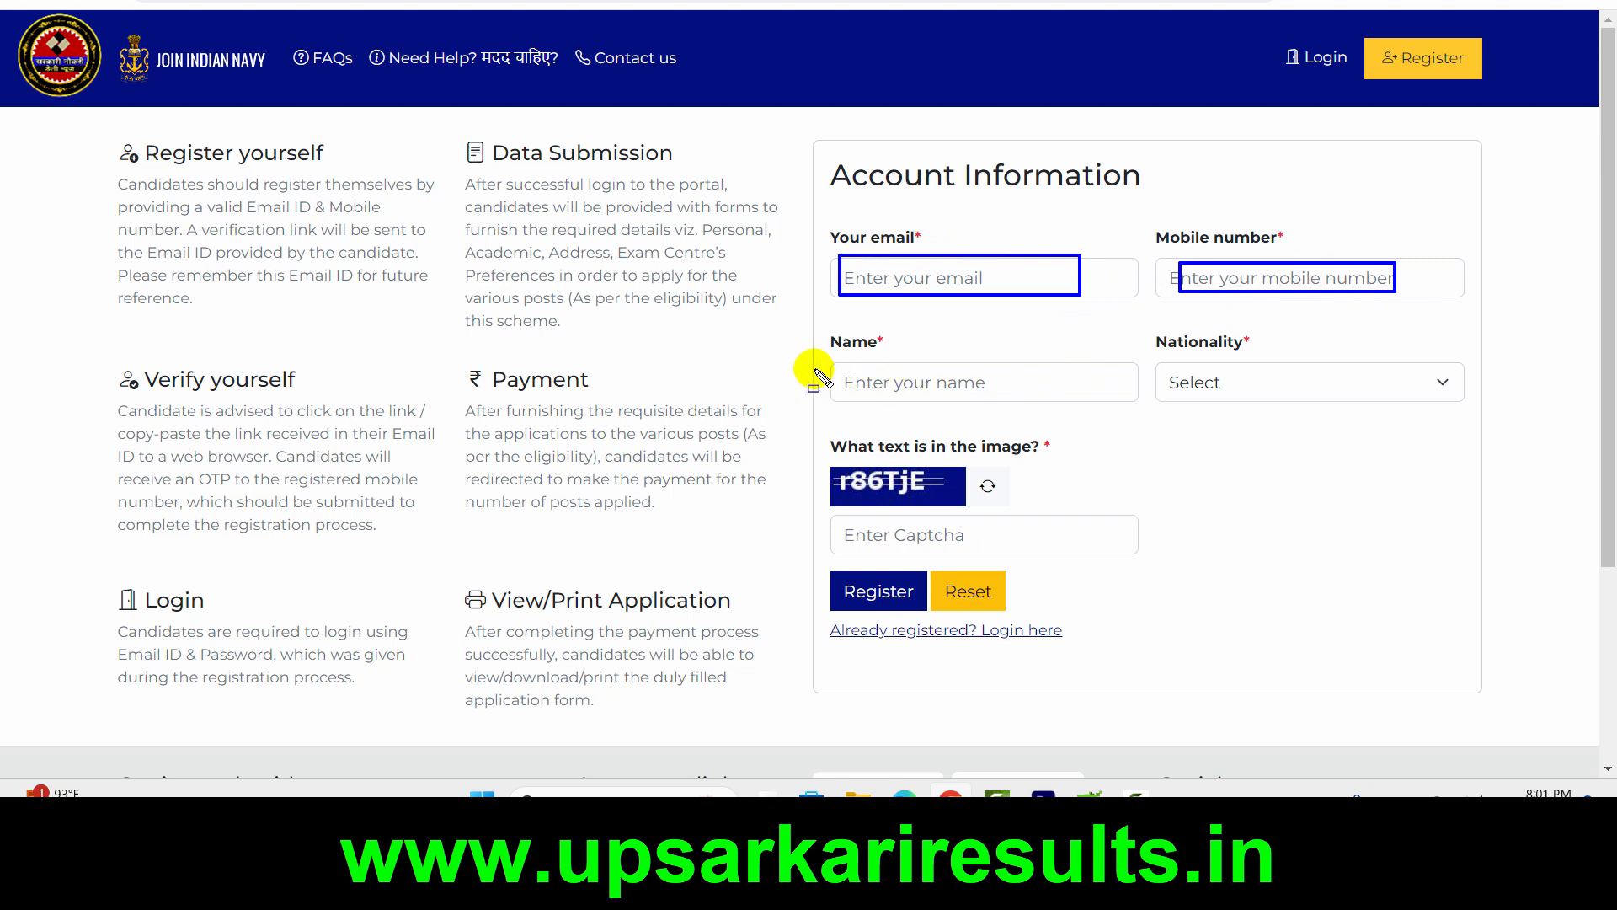
left_click_drag(836, 369, 1022, 406)
key("Escape")
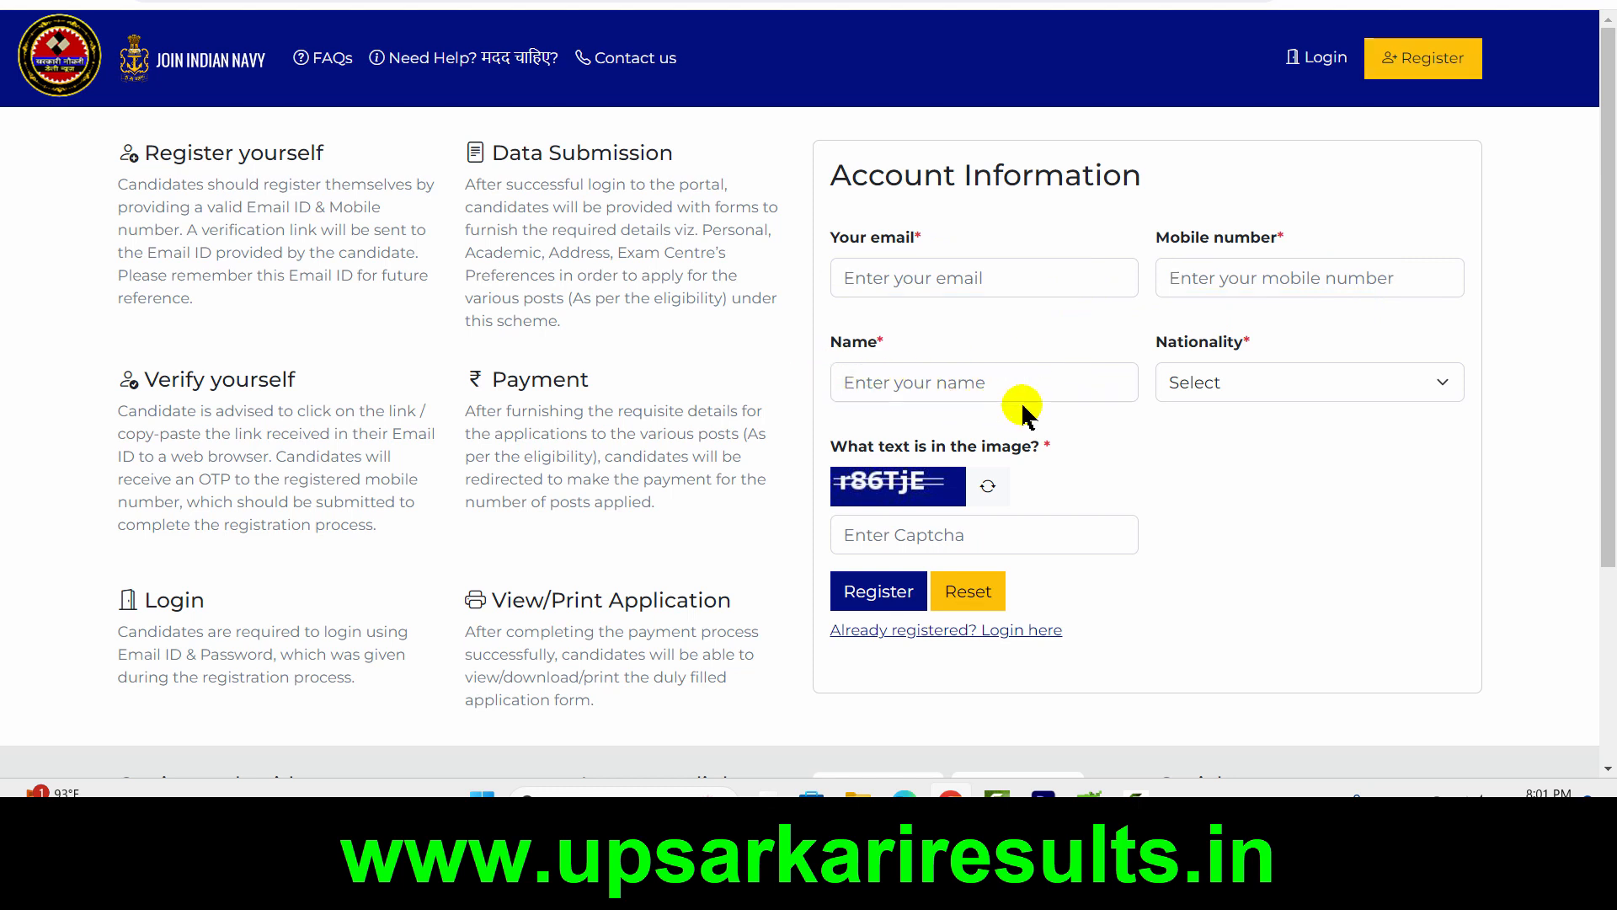
Set the nationality to Indian in the account information form and check the captcha section
left_click(1300, 379)
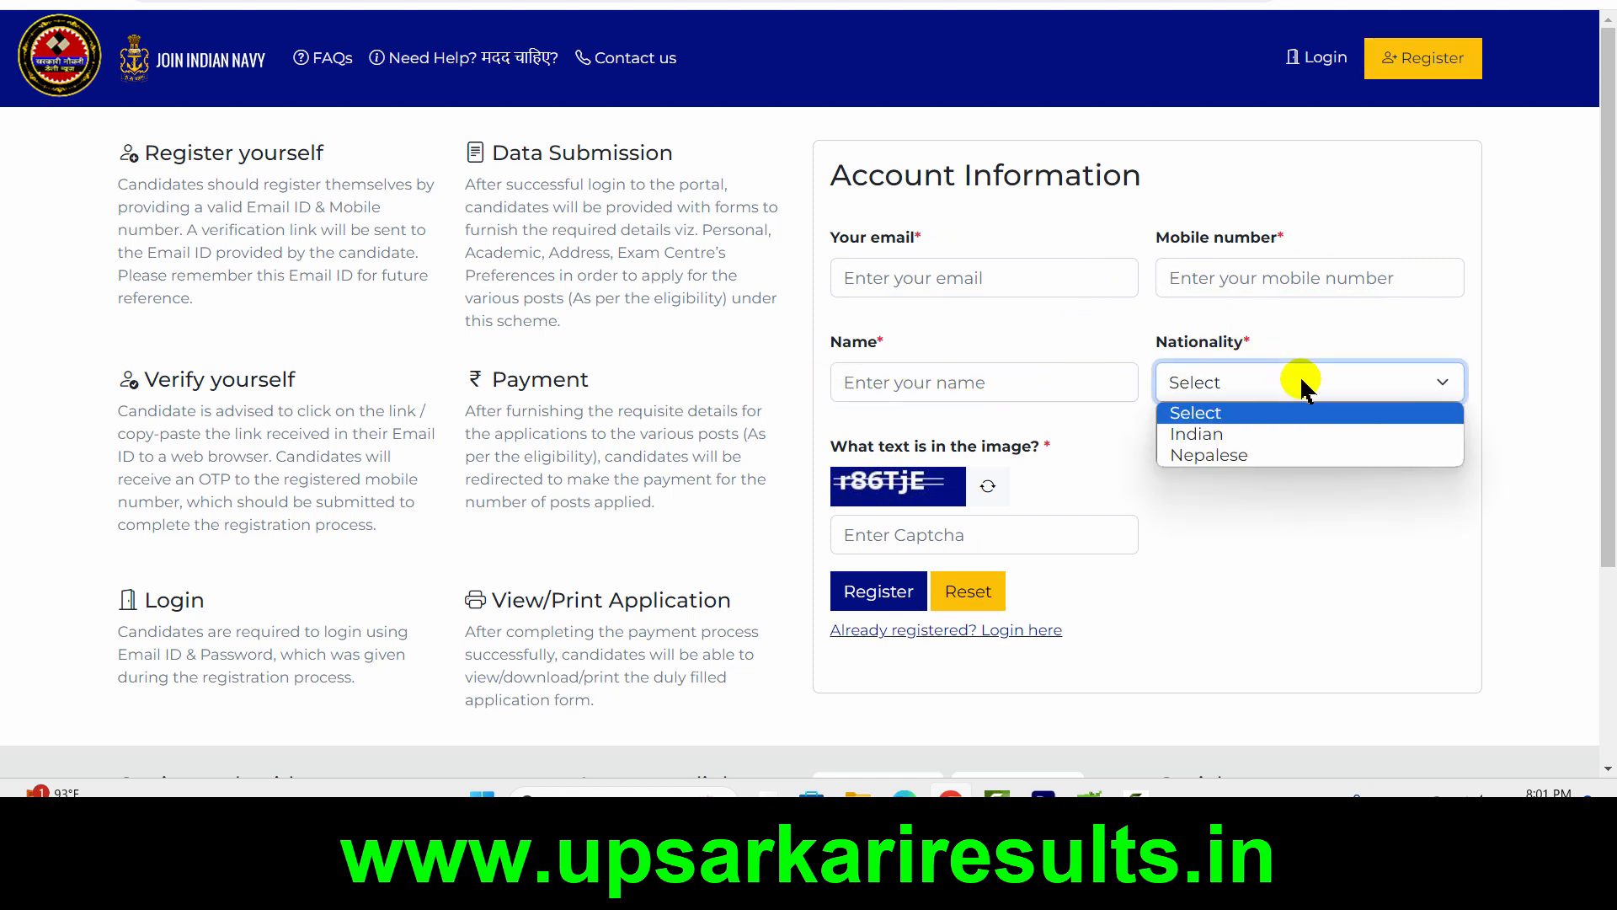
left_click(1204, 435)
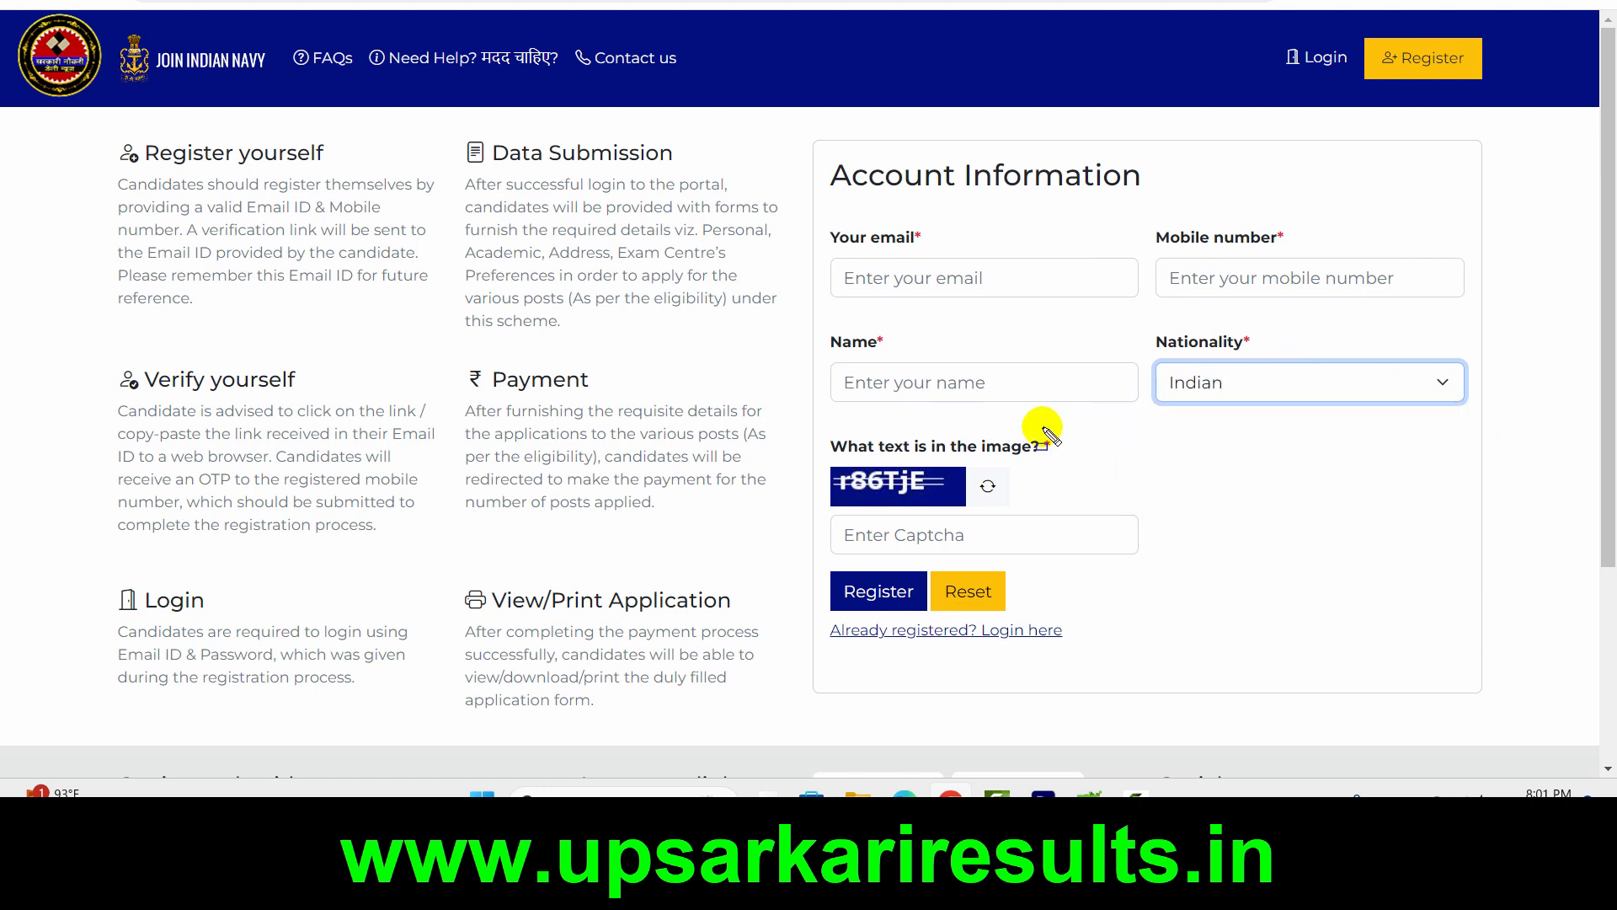
left_click_drag(804, 447, 939, 520)
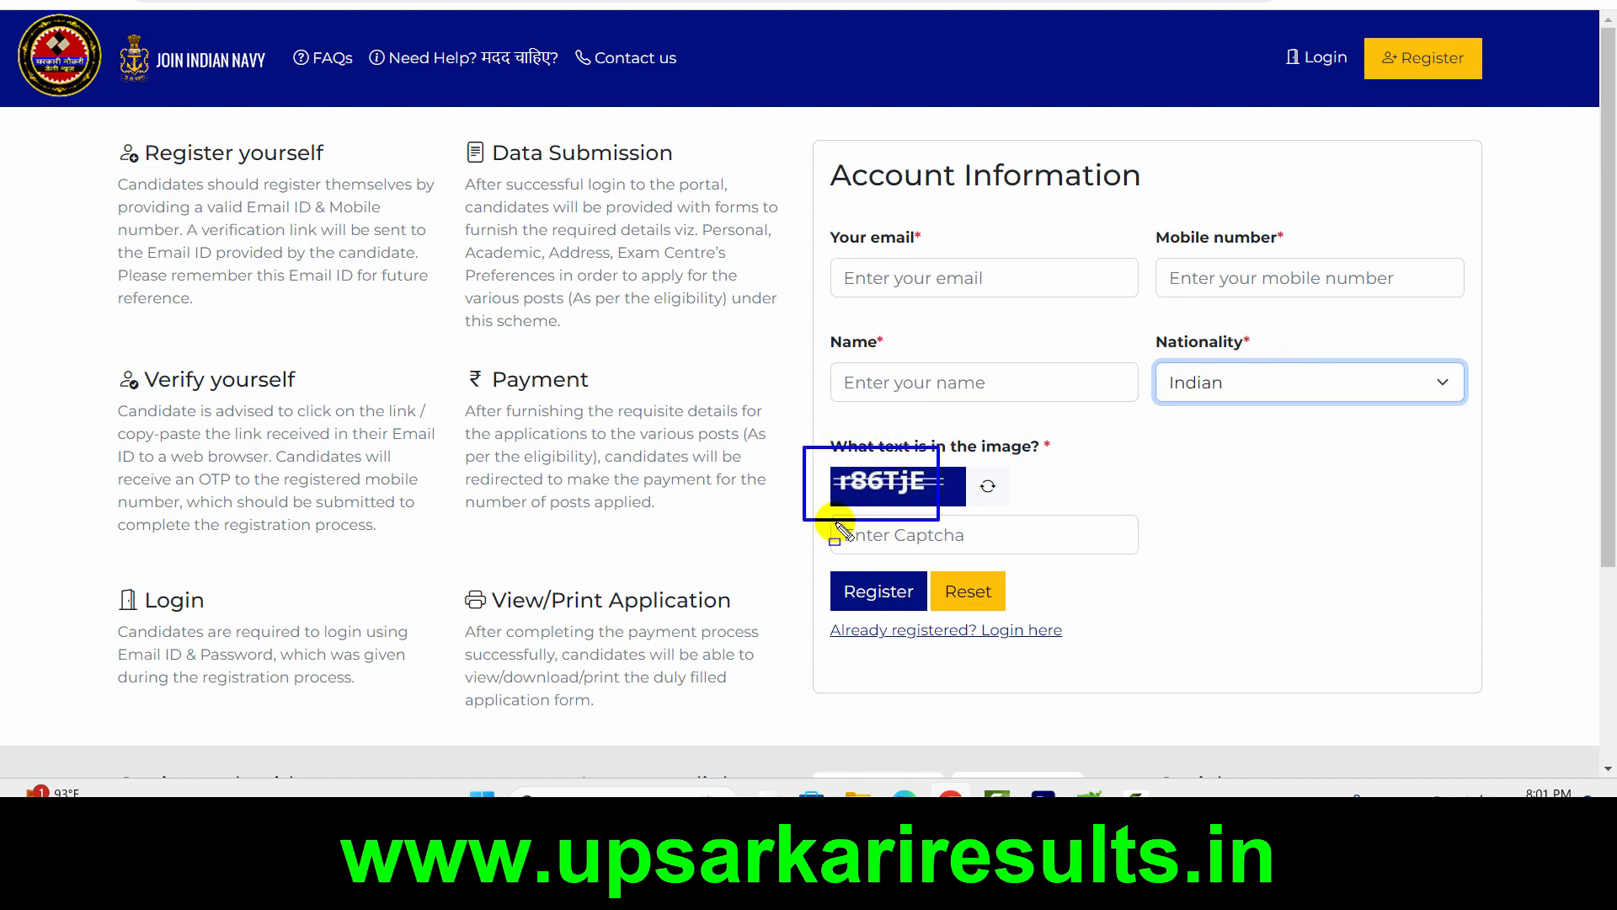
left_click_drag(834, 521, 987, 557)
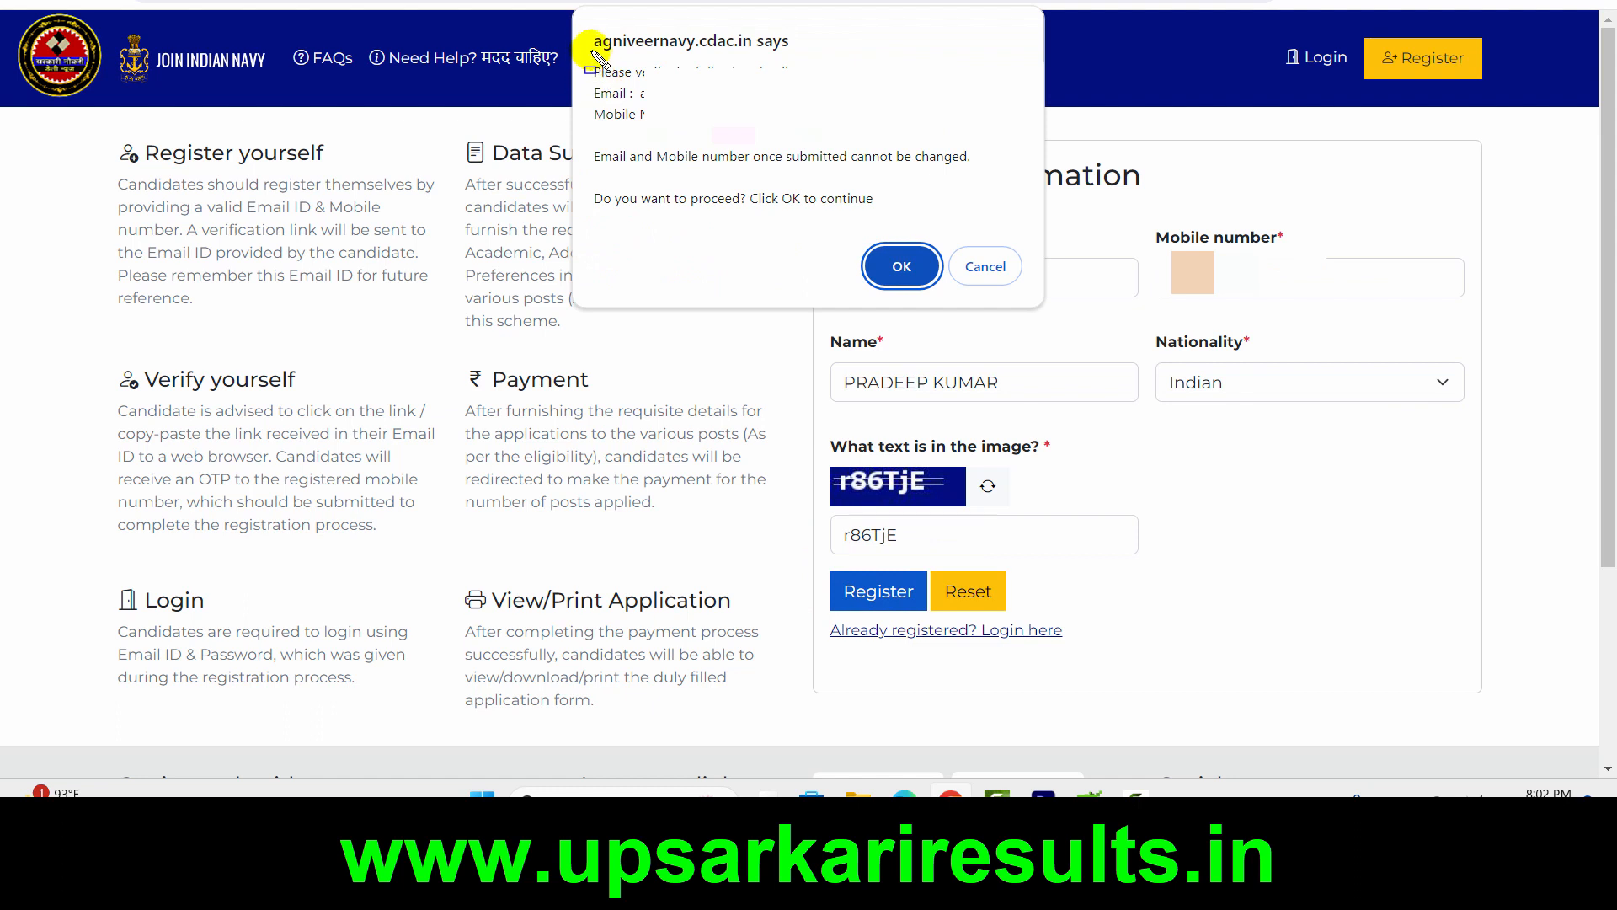
Check the email and mobile number in the confirmation dialog, accept it to submit the registration, and read the resulting notice
mouse_move(588, 57)
left_mouse_down()
mouse_move(755, 130)
mouse_move(866, 136)
left_mouse_up()
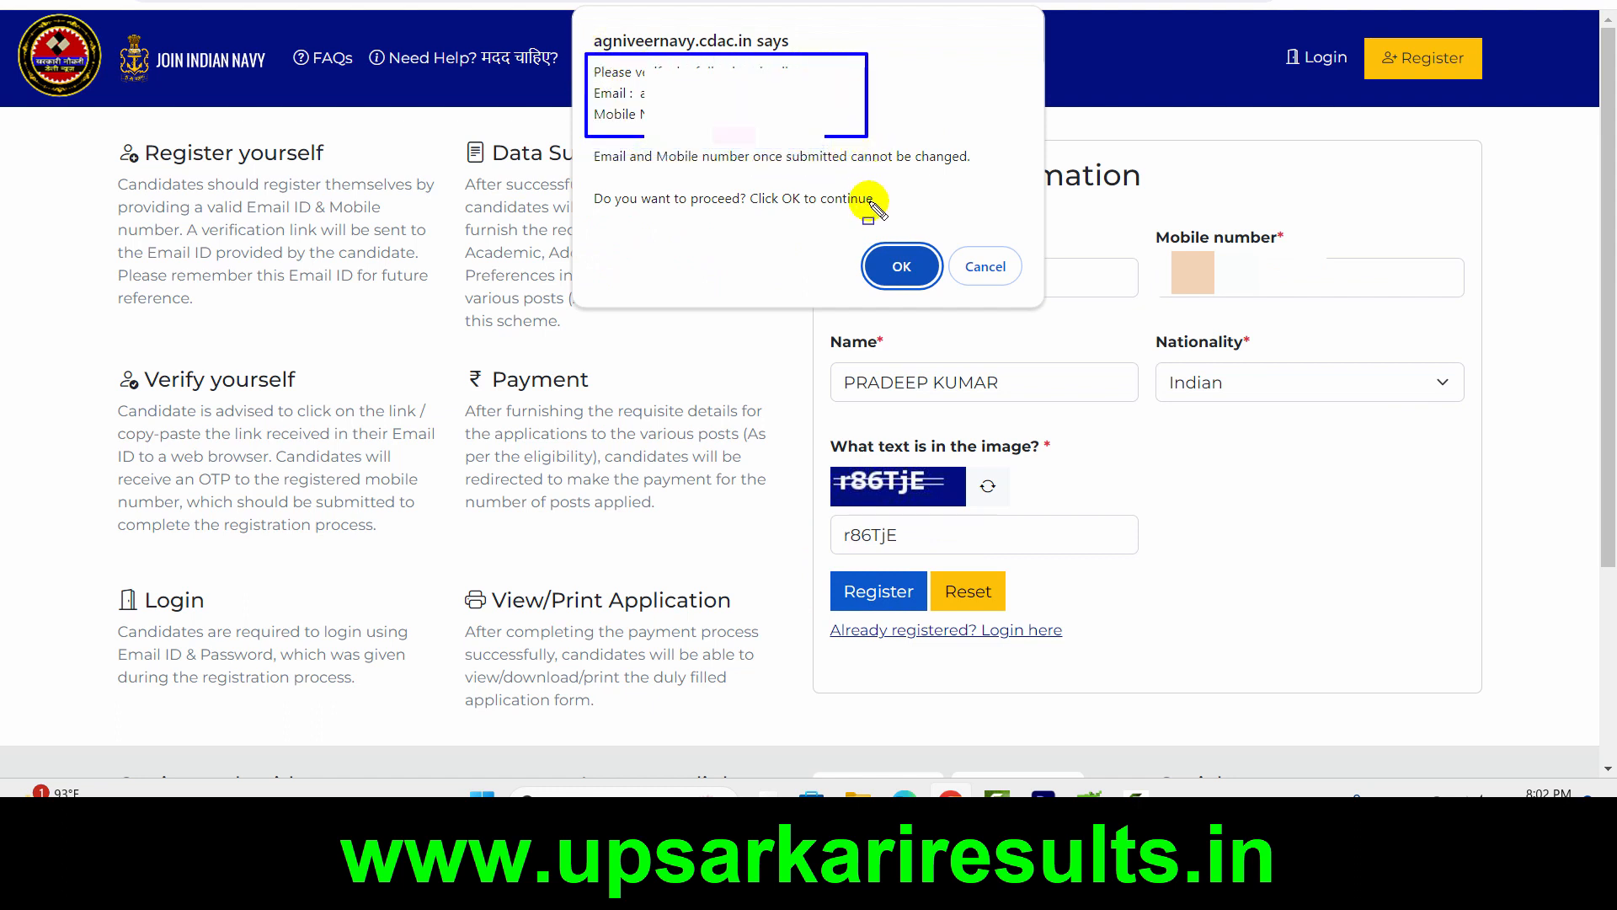
left_click_drag(847, 230, 948, 296)
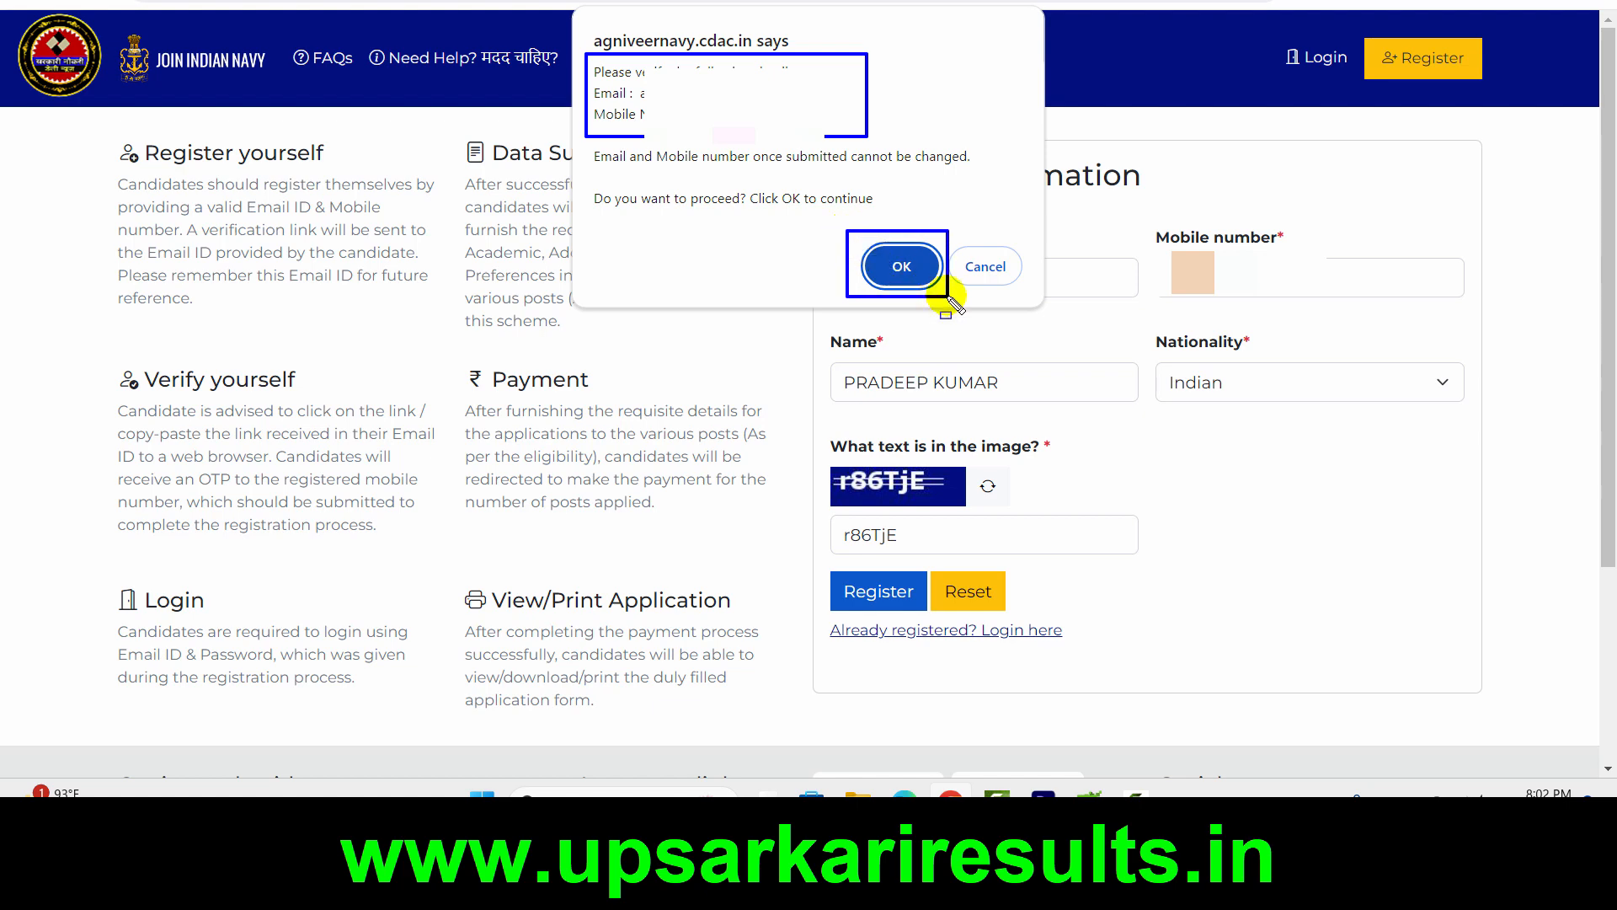
key("Escape")
left_click(909, 270)
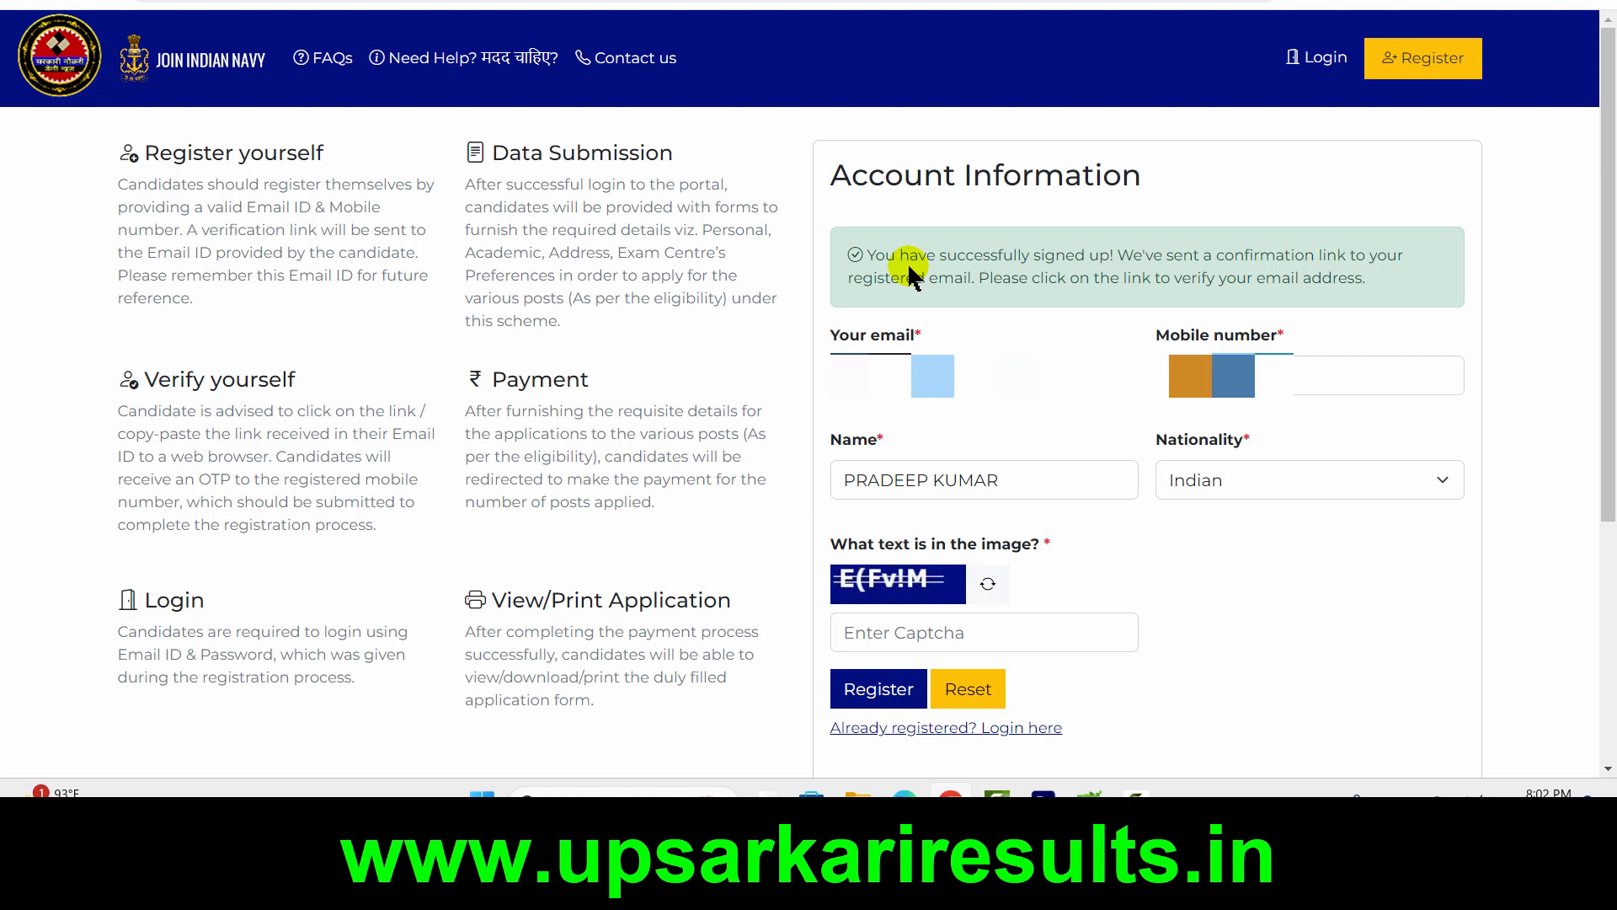
left_click_drag(840, 235, 1438, 296)
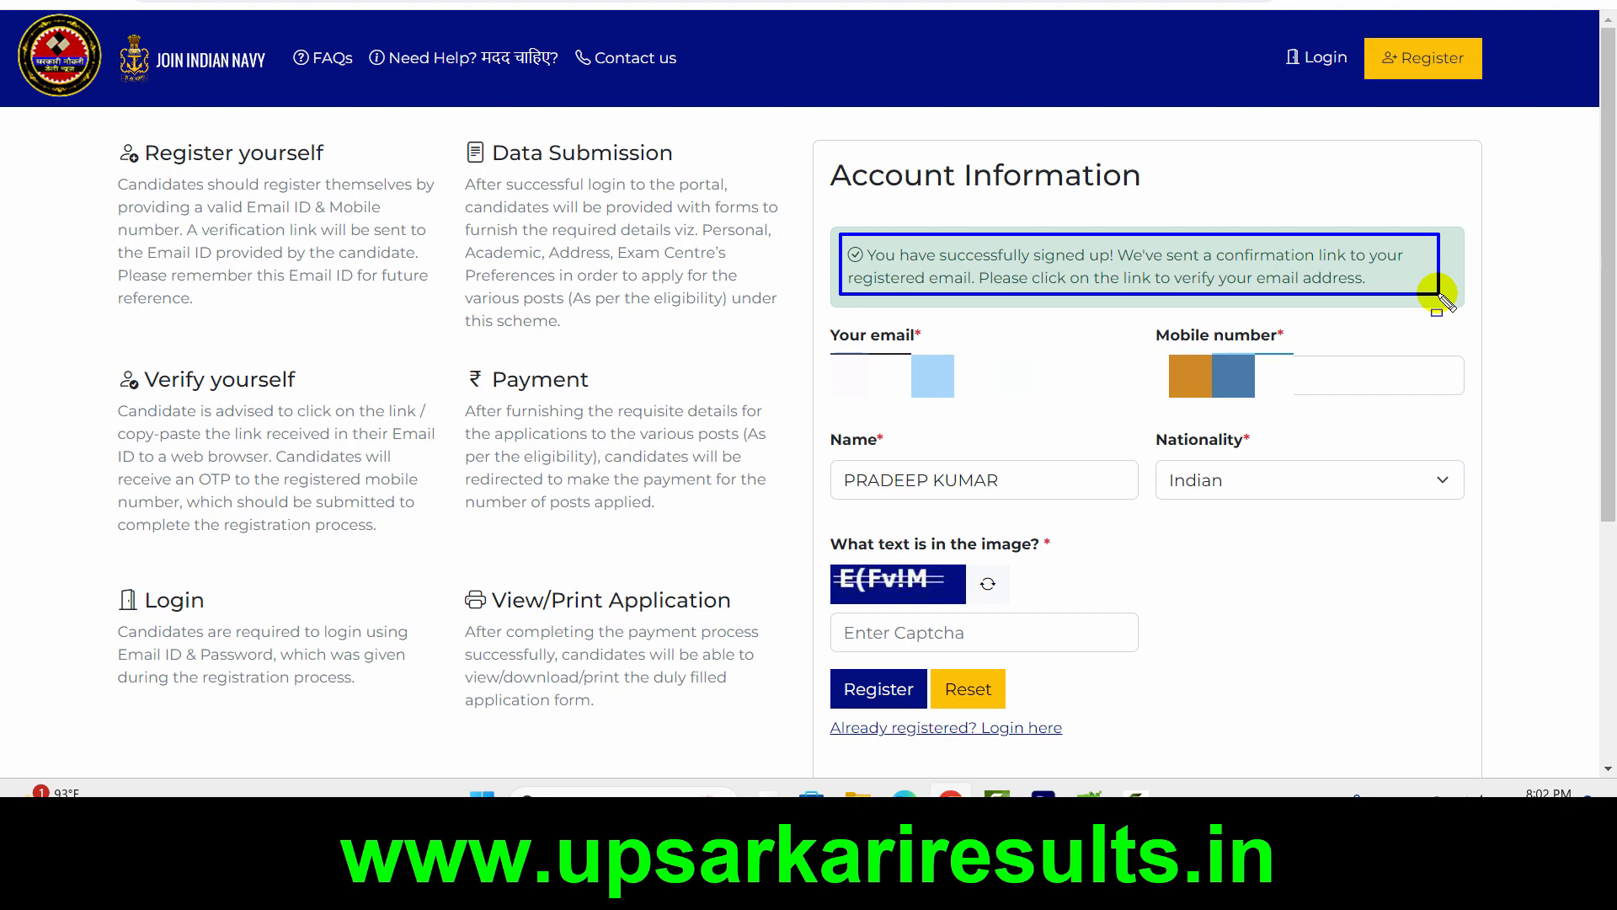
left_click_drag(1440, 297, 1440, 296)
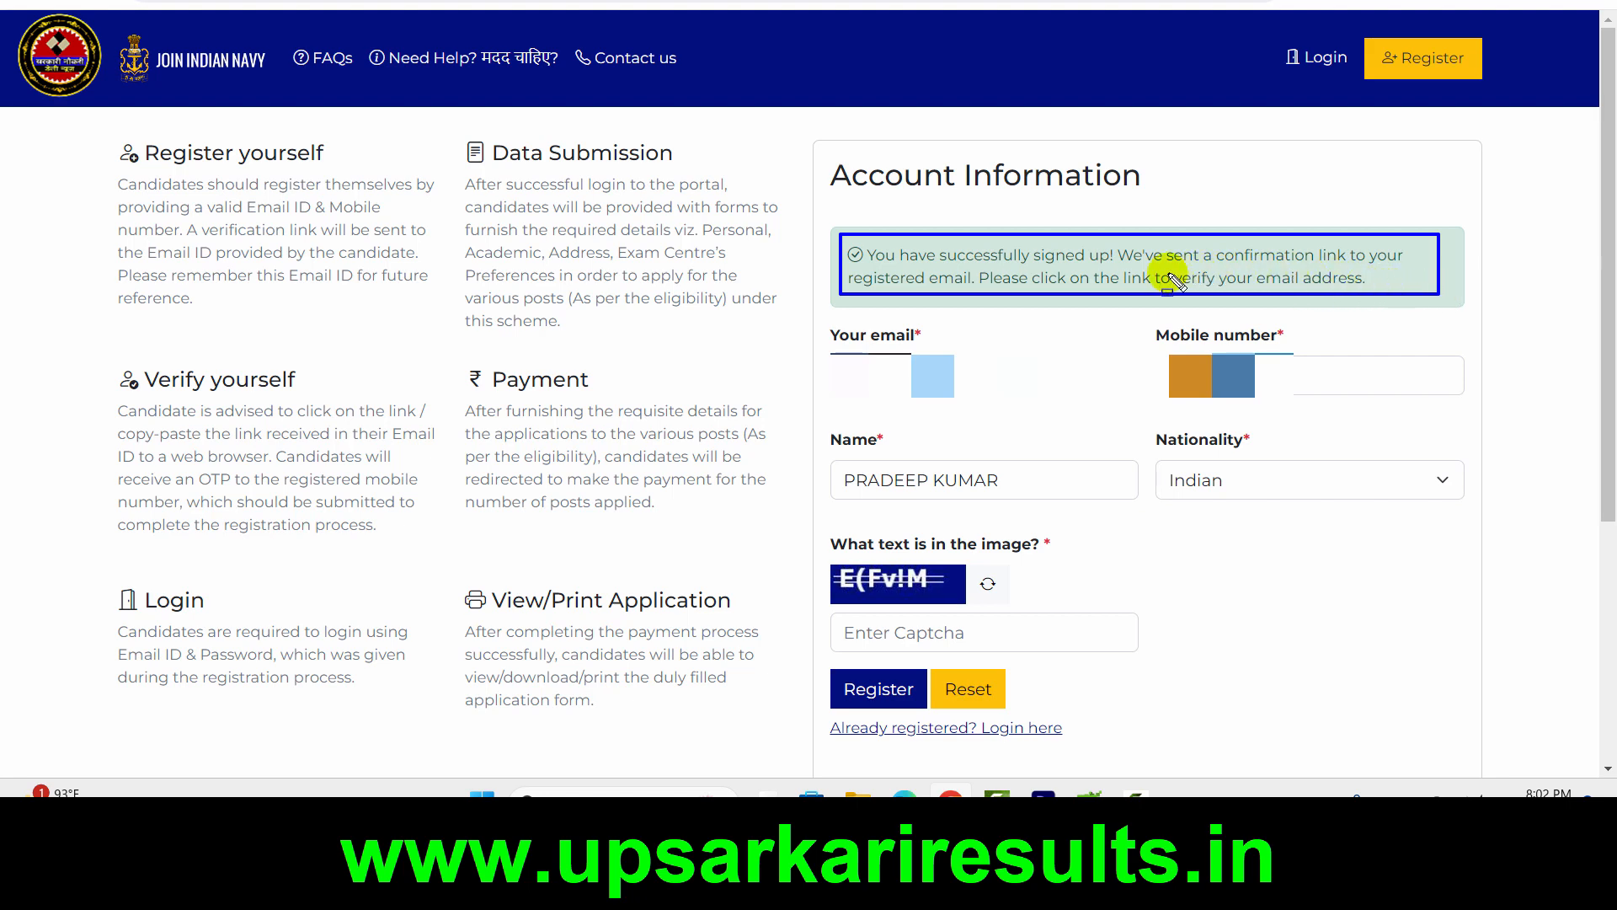
mouse_move(1070, 259)
left_mouse_down()
mouse_move(1231, 295)
mouse_move(1387, 300)
left_mouse_up()
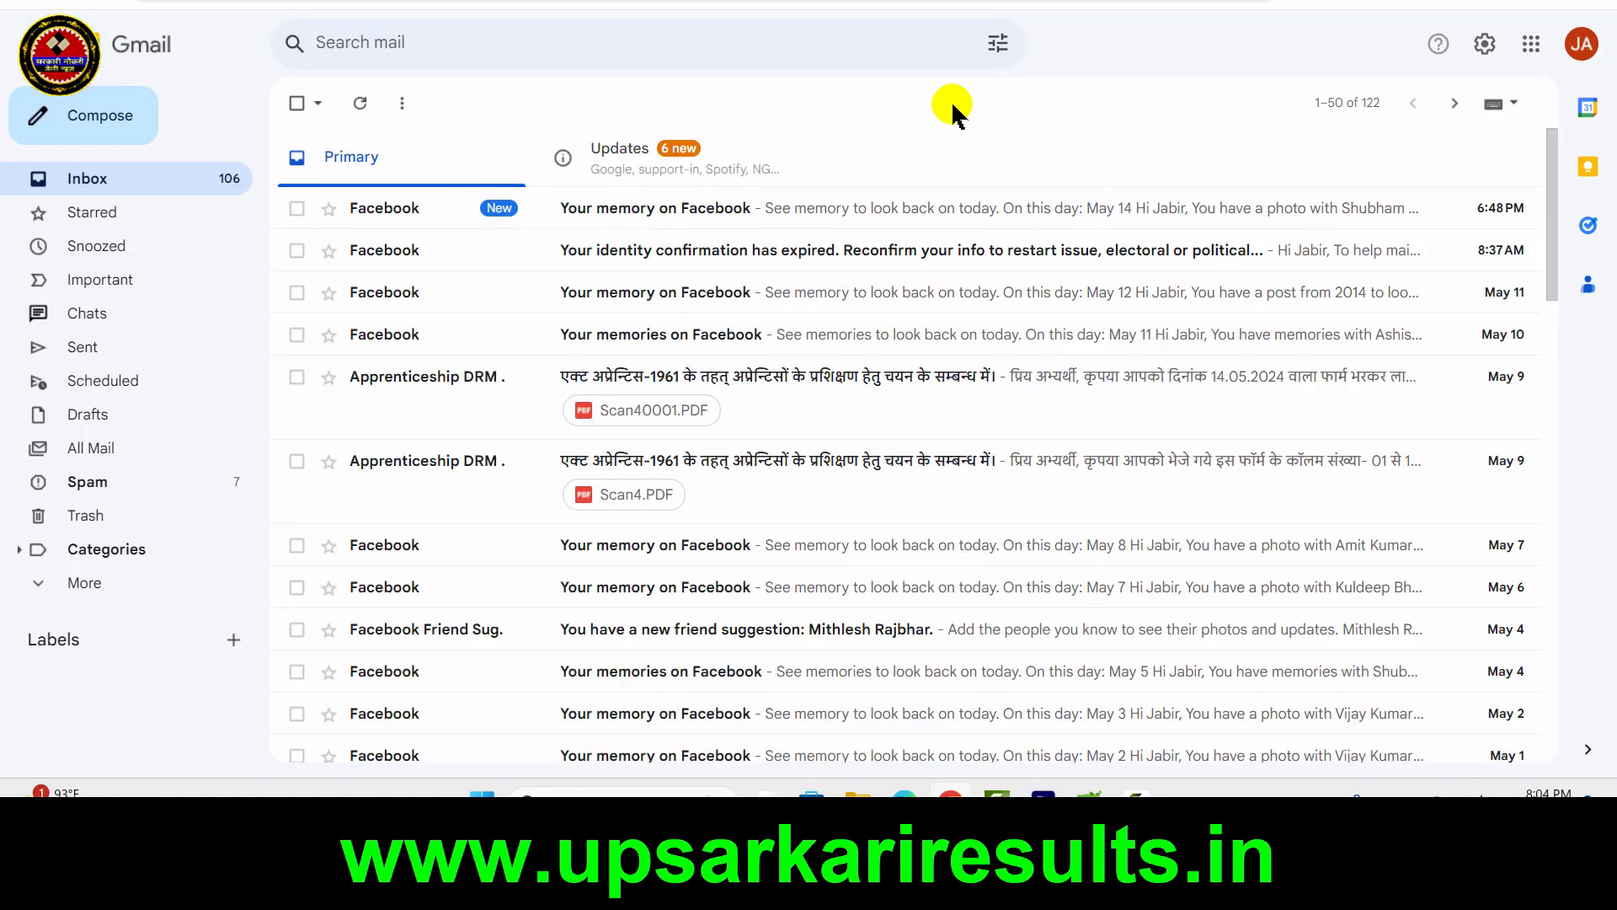
In Gmail, open the "Welcome to Agniveer Navy Registration Portal 02/2024" message under Updates and follow its email confirmation link
left_click(661, 158)
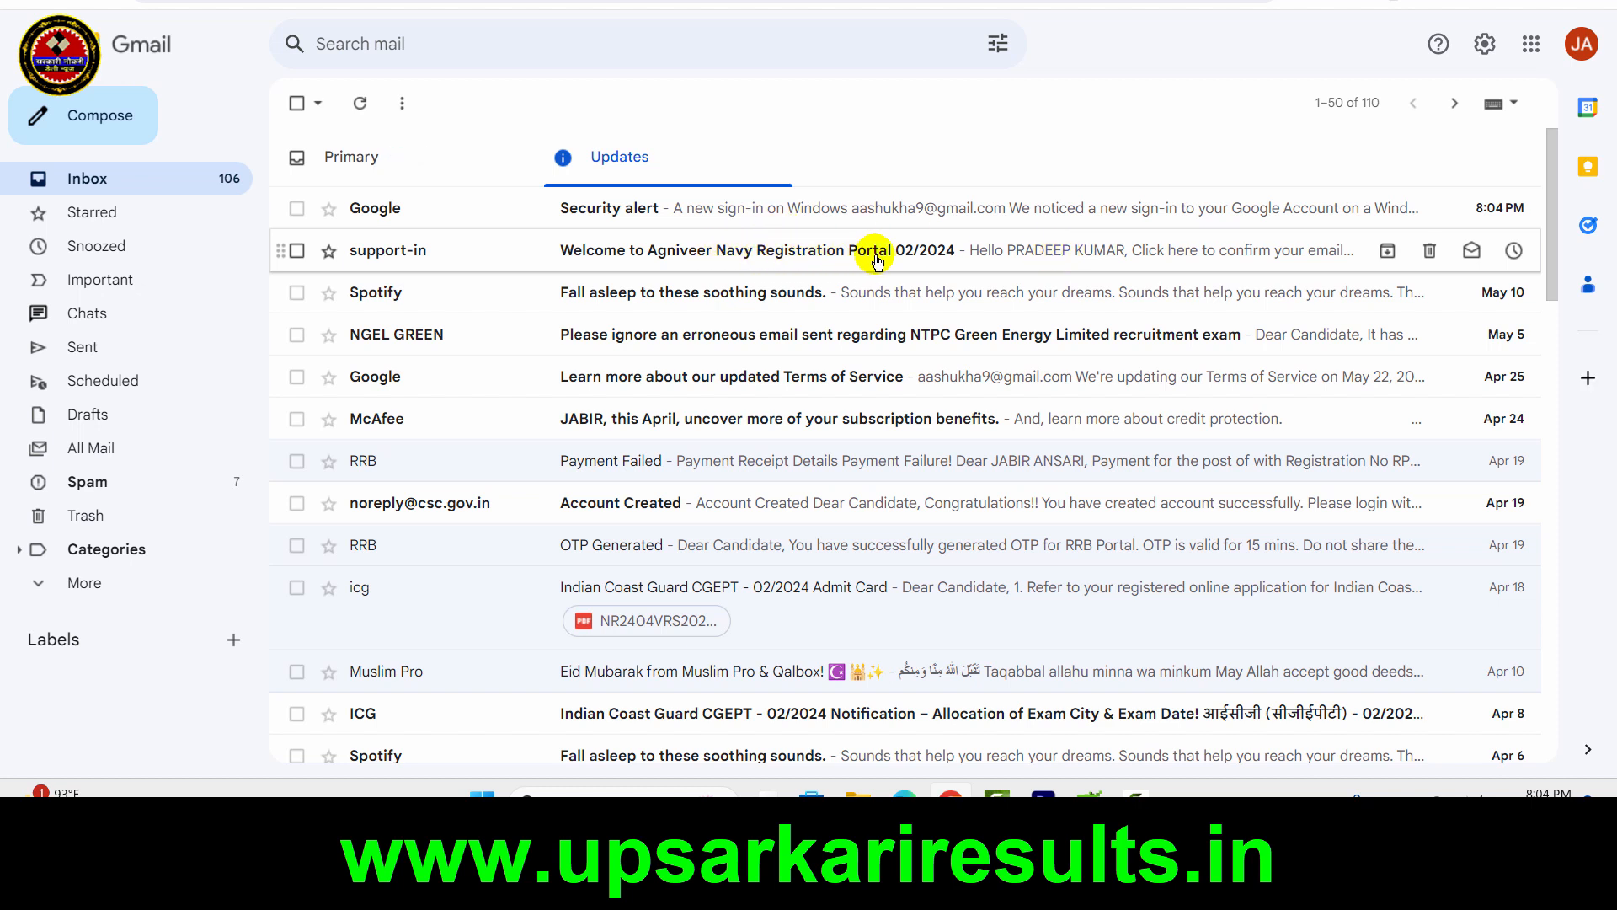
left_click(953, 255)
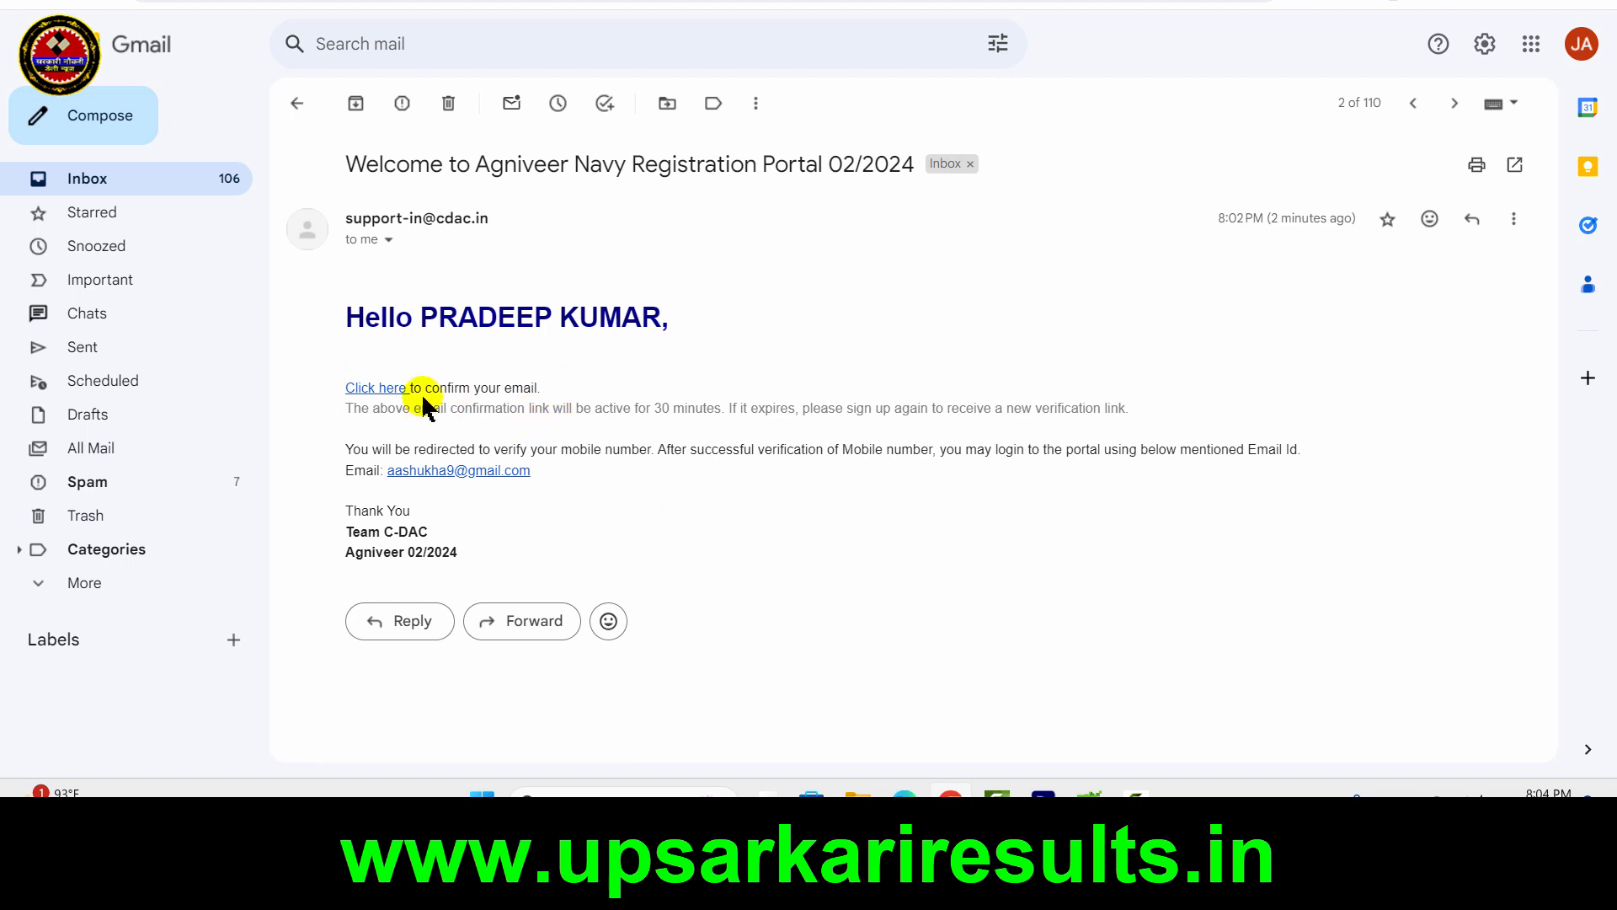
left_click(393, 389)
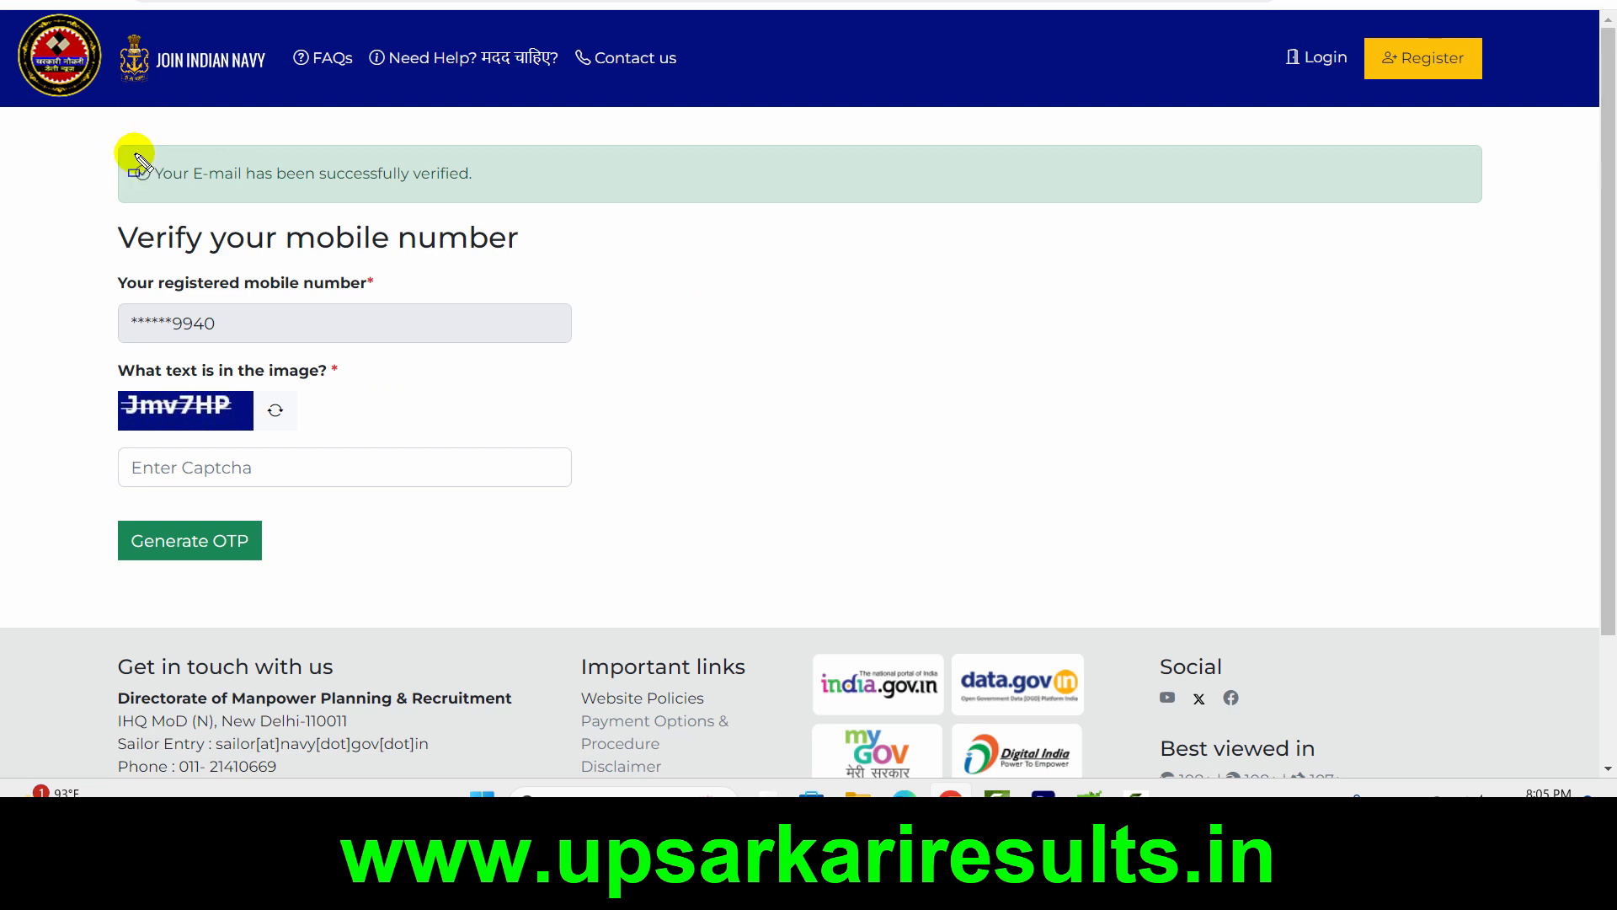
Review the mobile verification page and enter the captcha text shown in the image
left_click_drag(136, 156, 507, 196)
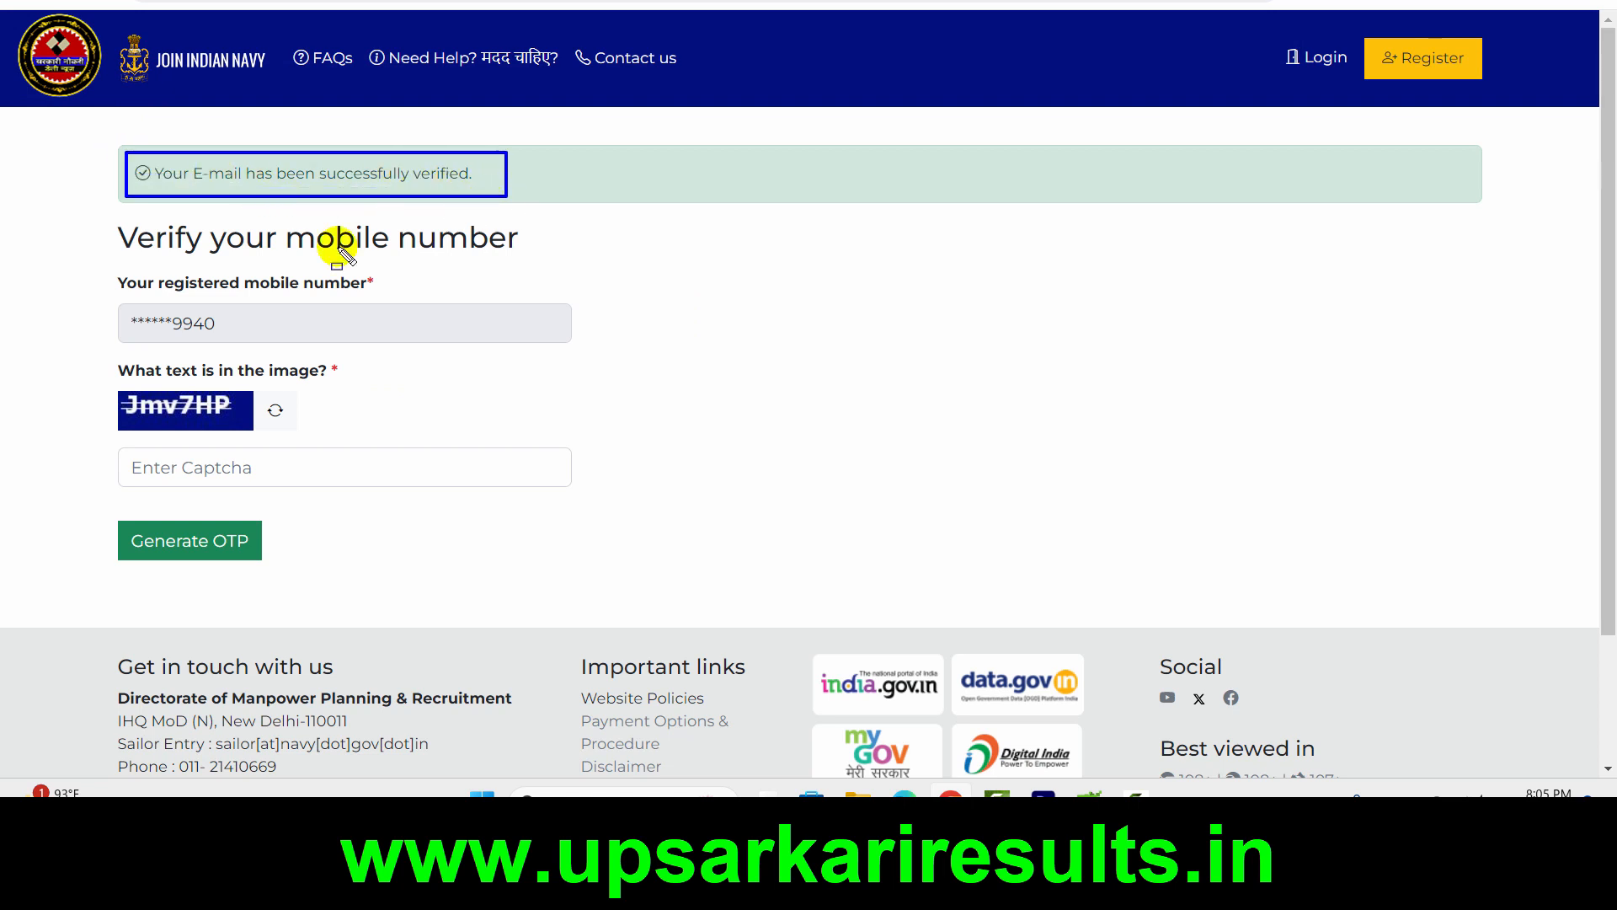
mouse_move(105, 297)
left_mouse_down()
mouse_move(238, 342)
mouse_move(310, 346)
left_mouse_up()
left_click_drag(115, 385, 256, 428)
left_click_drag(130, 442, 271, 485)
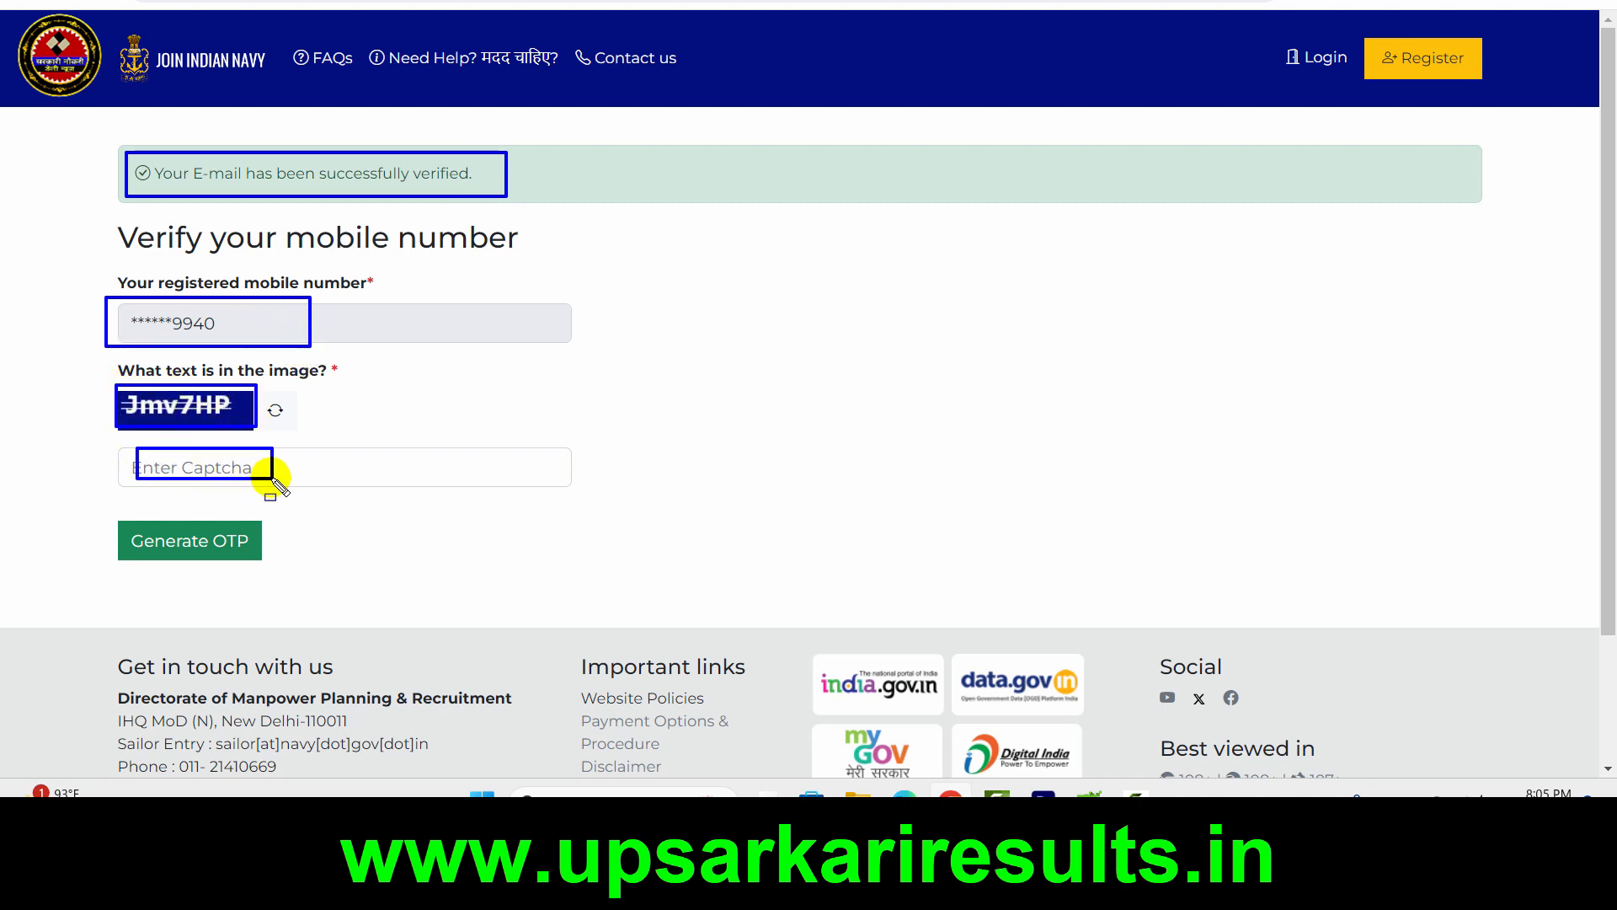
key("Escape")
left_click(271, 469)
type("Jmv7HP")
Generate an OTP for the registered mobile number and acknowledge the notice
mouse_move(101, 515)
left_mouse_down()
mouse_move(245, 572)
mouse_move(283, 567)
left_mouse_up()
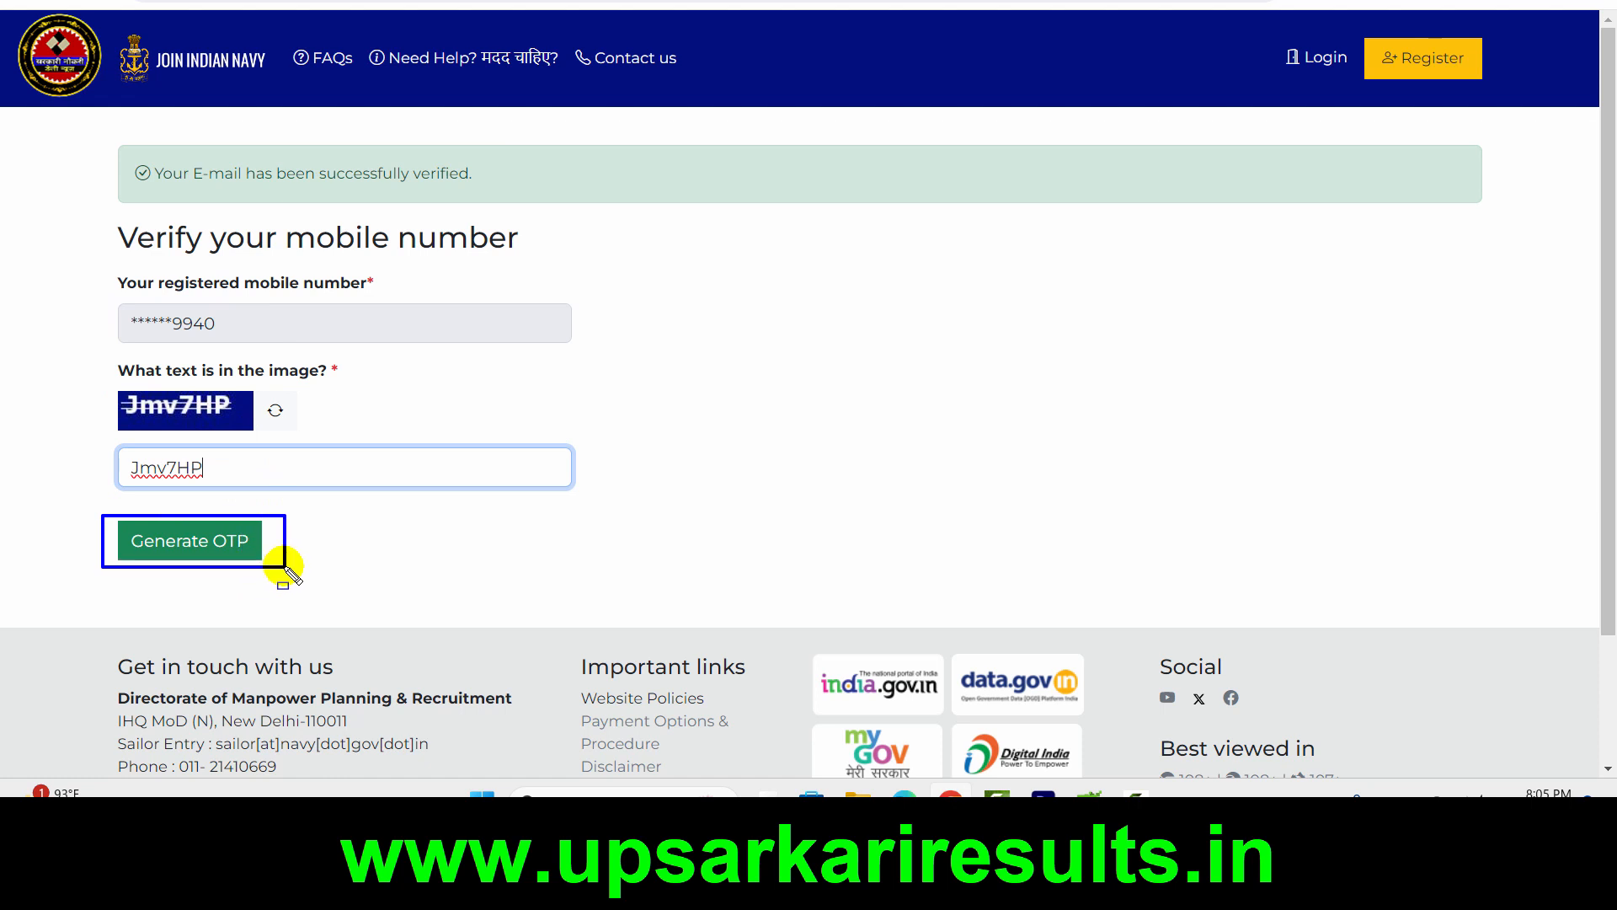
key("Escape")
left_click(253, 540)
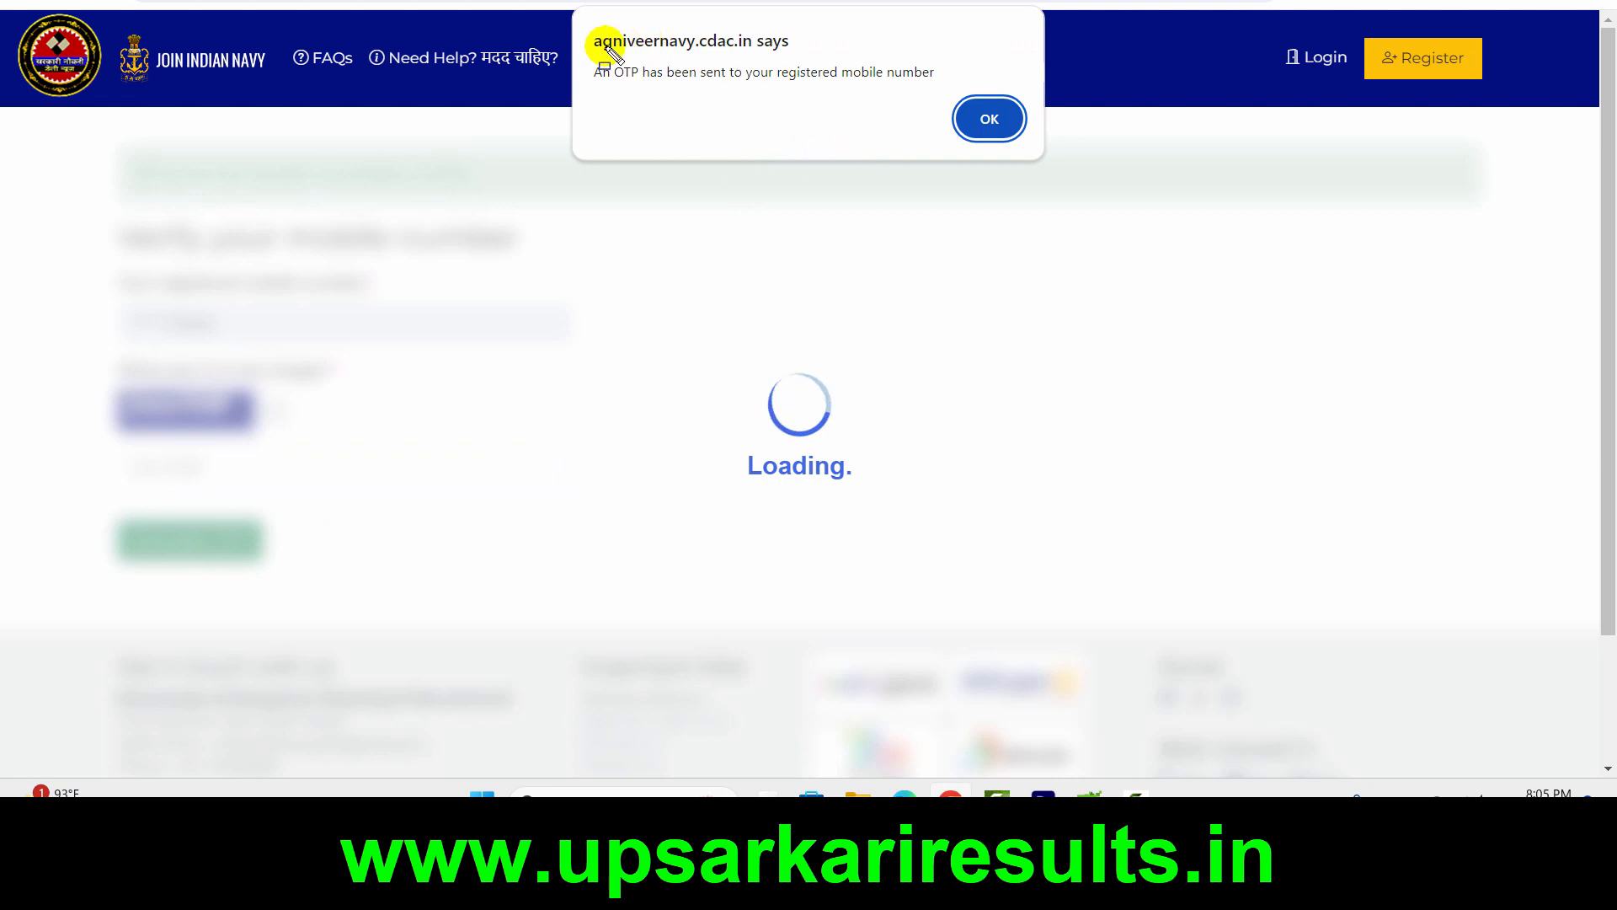
left_click_drag(587, 53, 962, 88)
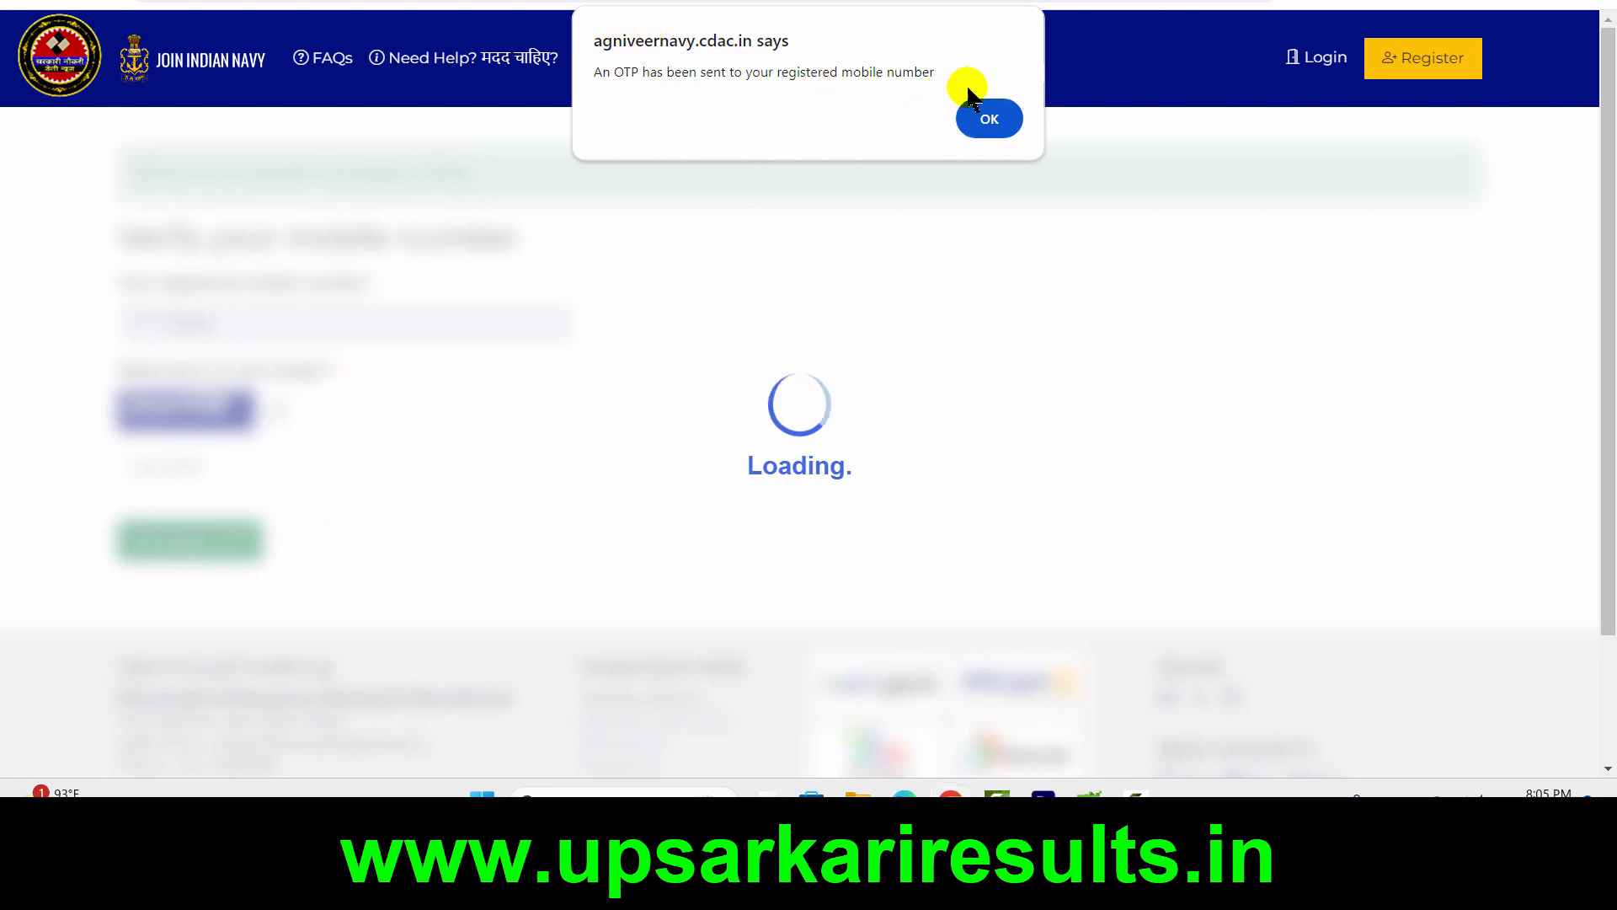
left_click(989, 126)
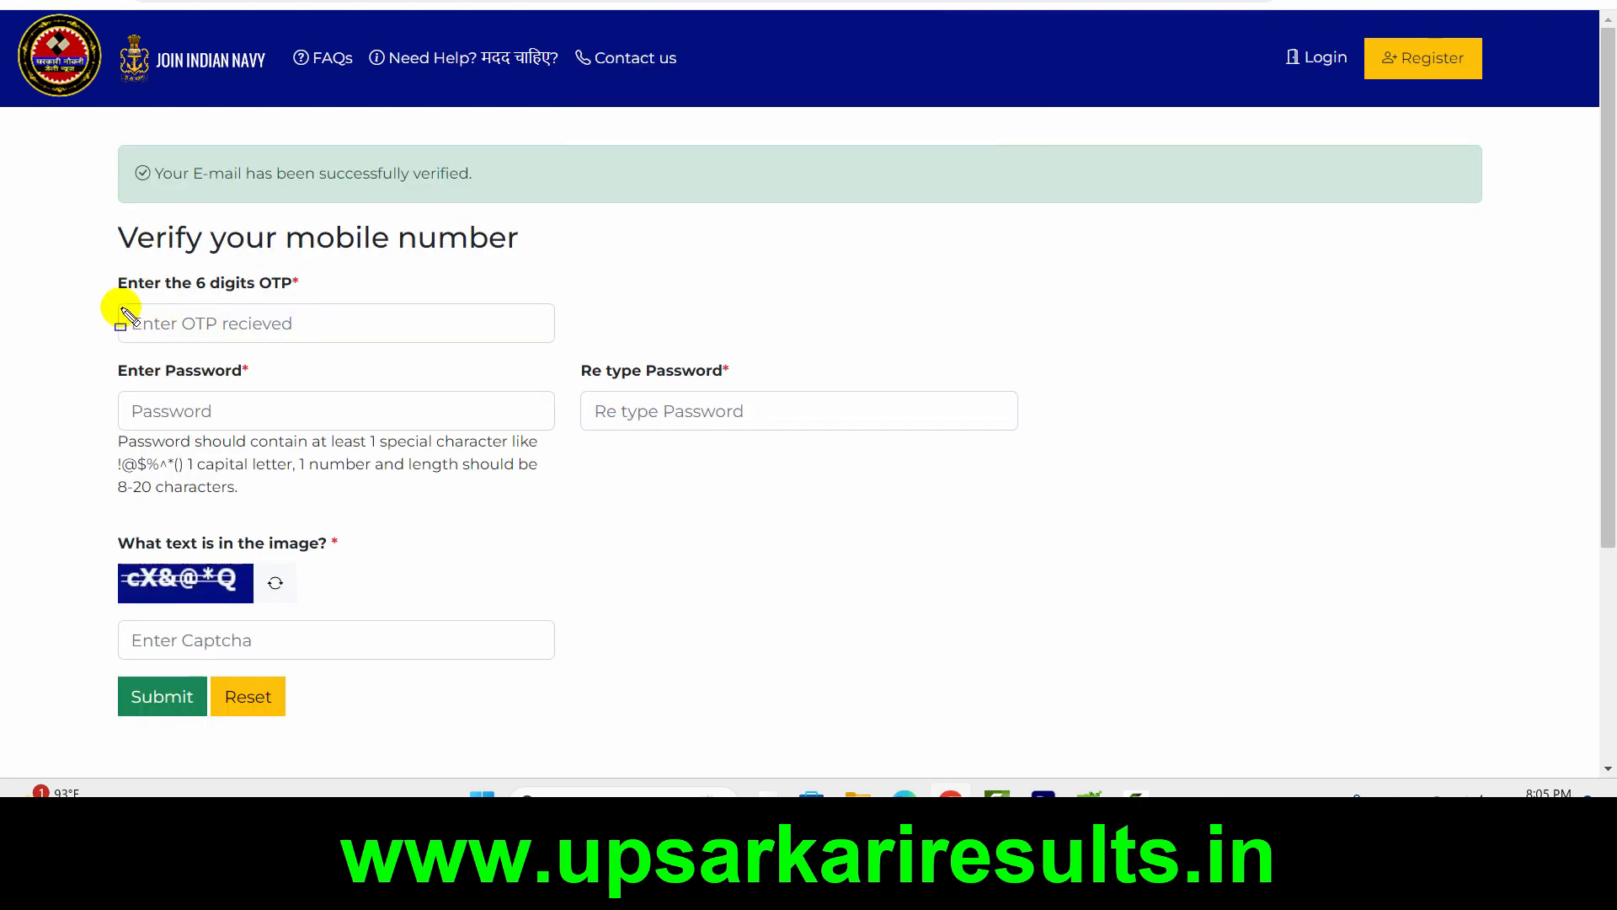
Enter the mobile OTP, the new account password twice and the captcha text, and submit the mobile verification form
left_click_drag(121, 307, 406, 344)
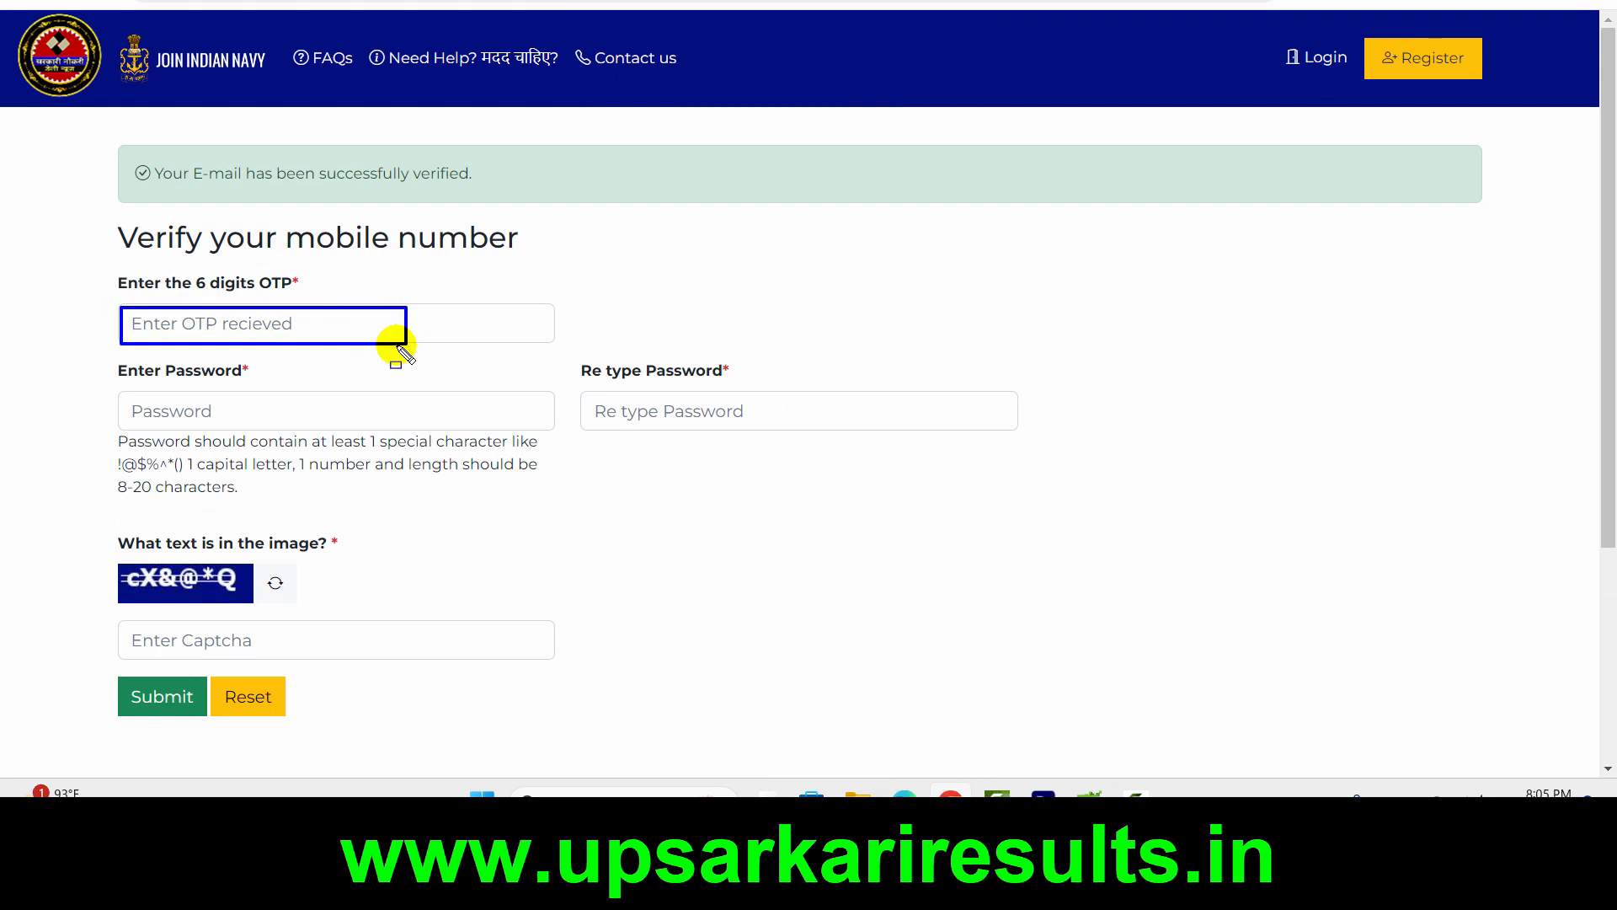
mouse_move(117, 381)
left_mouse_down()
mouse_move(227, 425)
mouse_move(410, 425)
left_mouse_up()
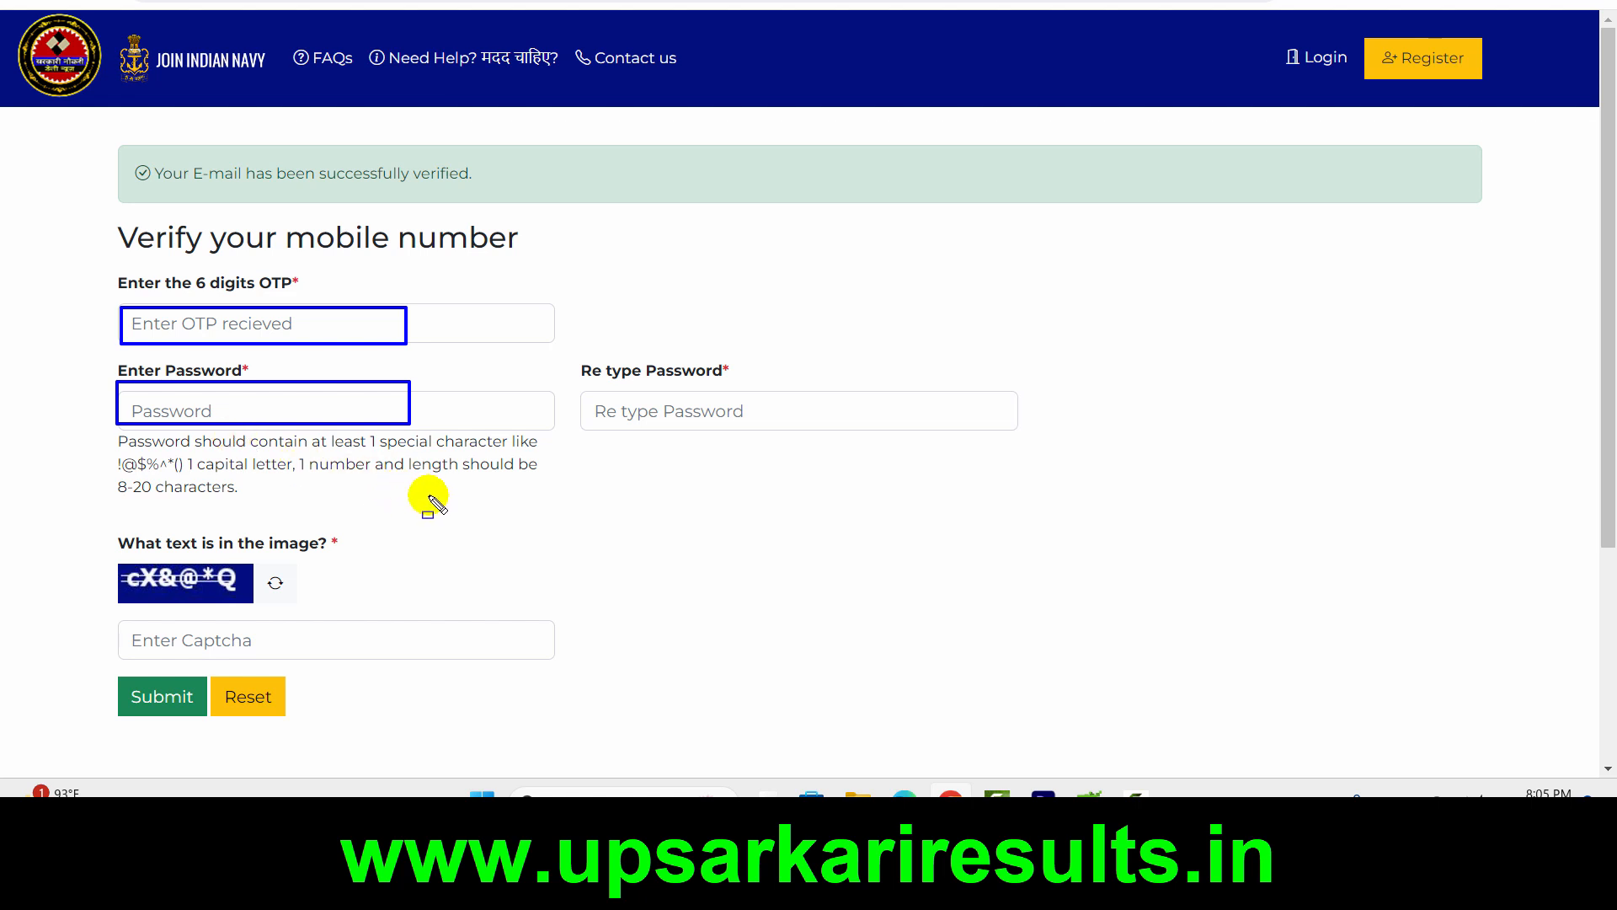
mouse_move(588, 396)
left_mouse_down()
mouse_move(742, 435)
mouse_move(834, 429)
left_mouse_up()
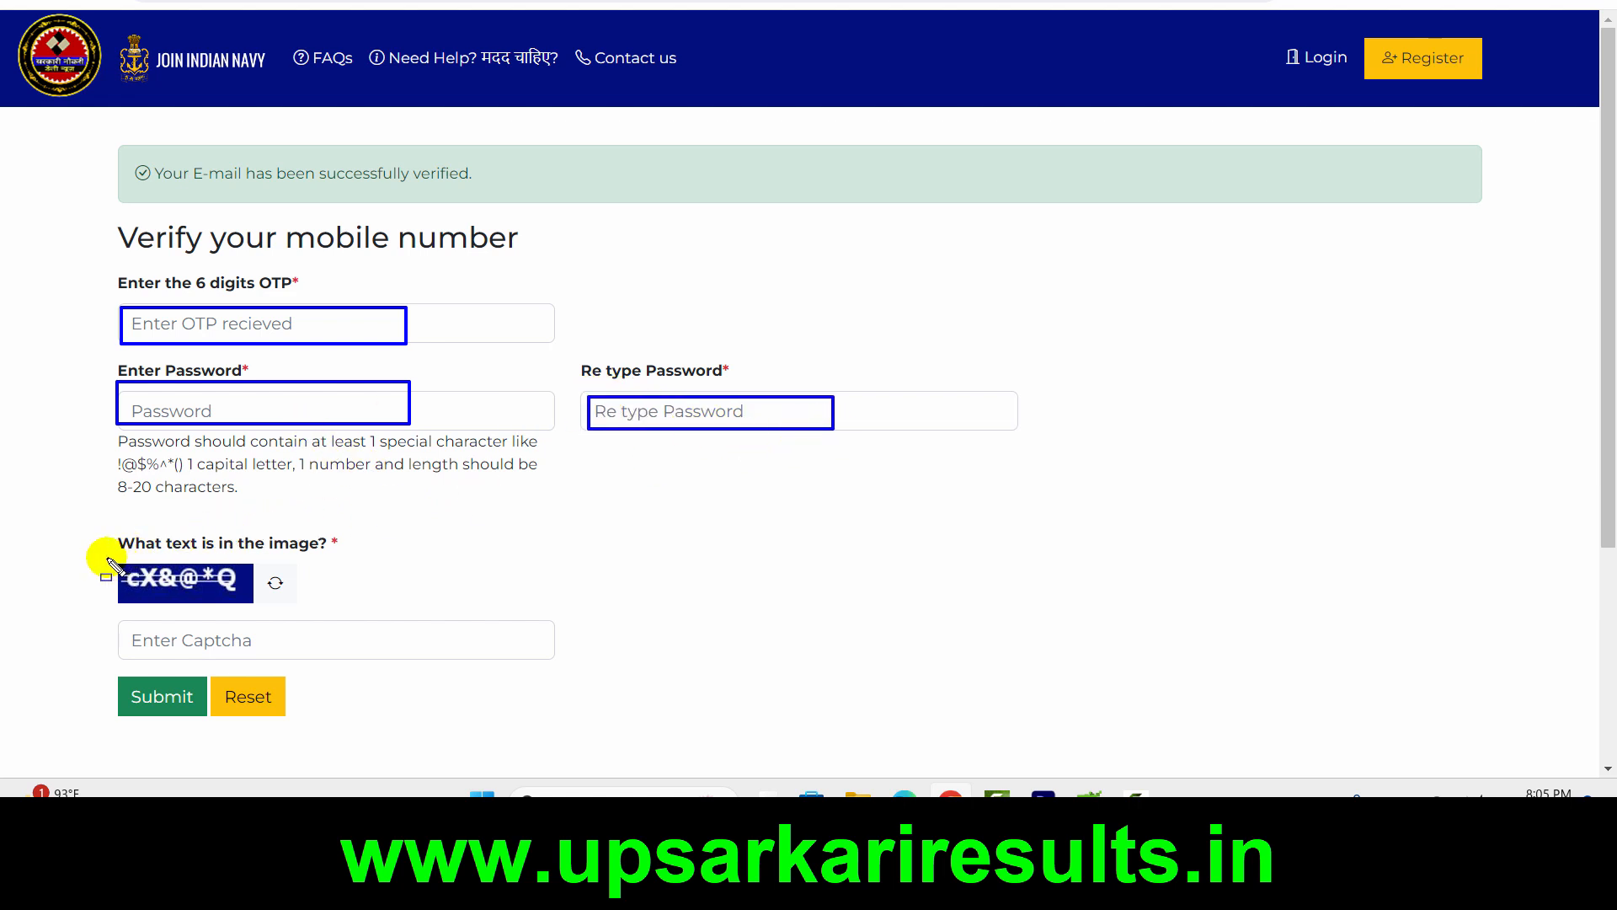
left_click_drag(105, 558, 278, 605)
left_click_drag(120, 619, 317, 676)
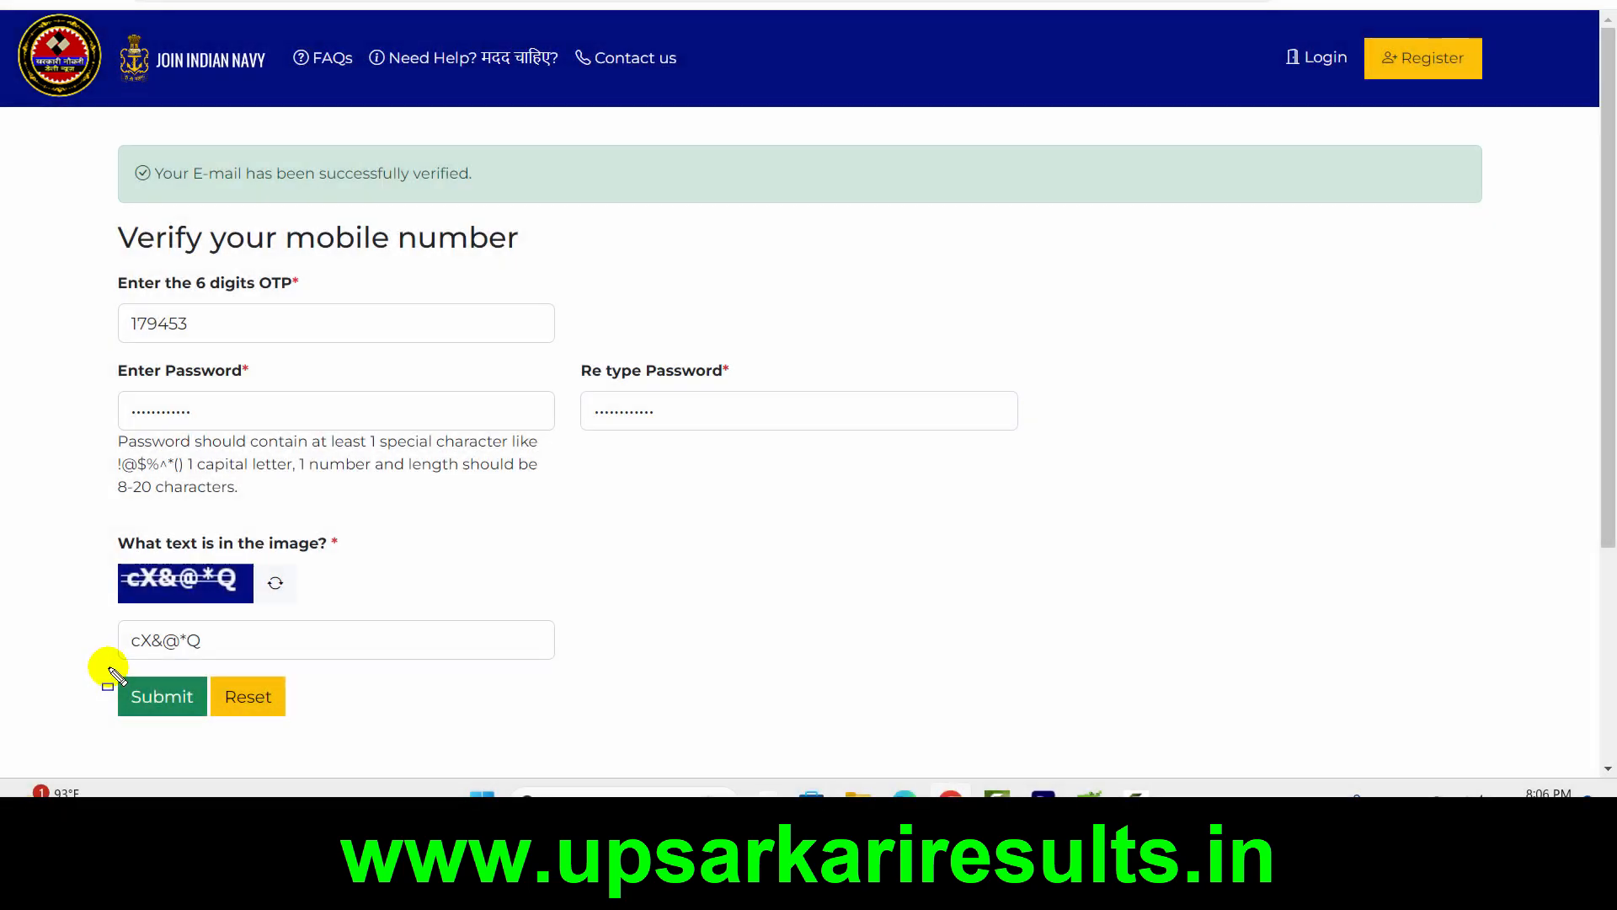
left_click_drag(106, 666, 217, 728)
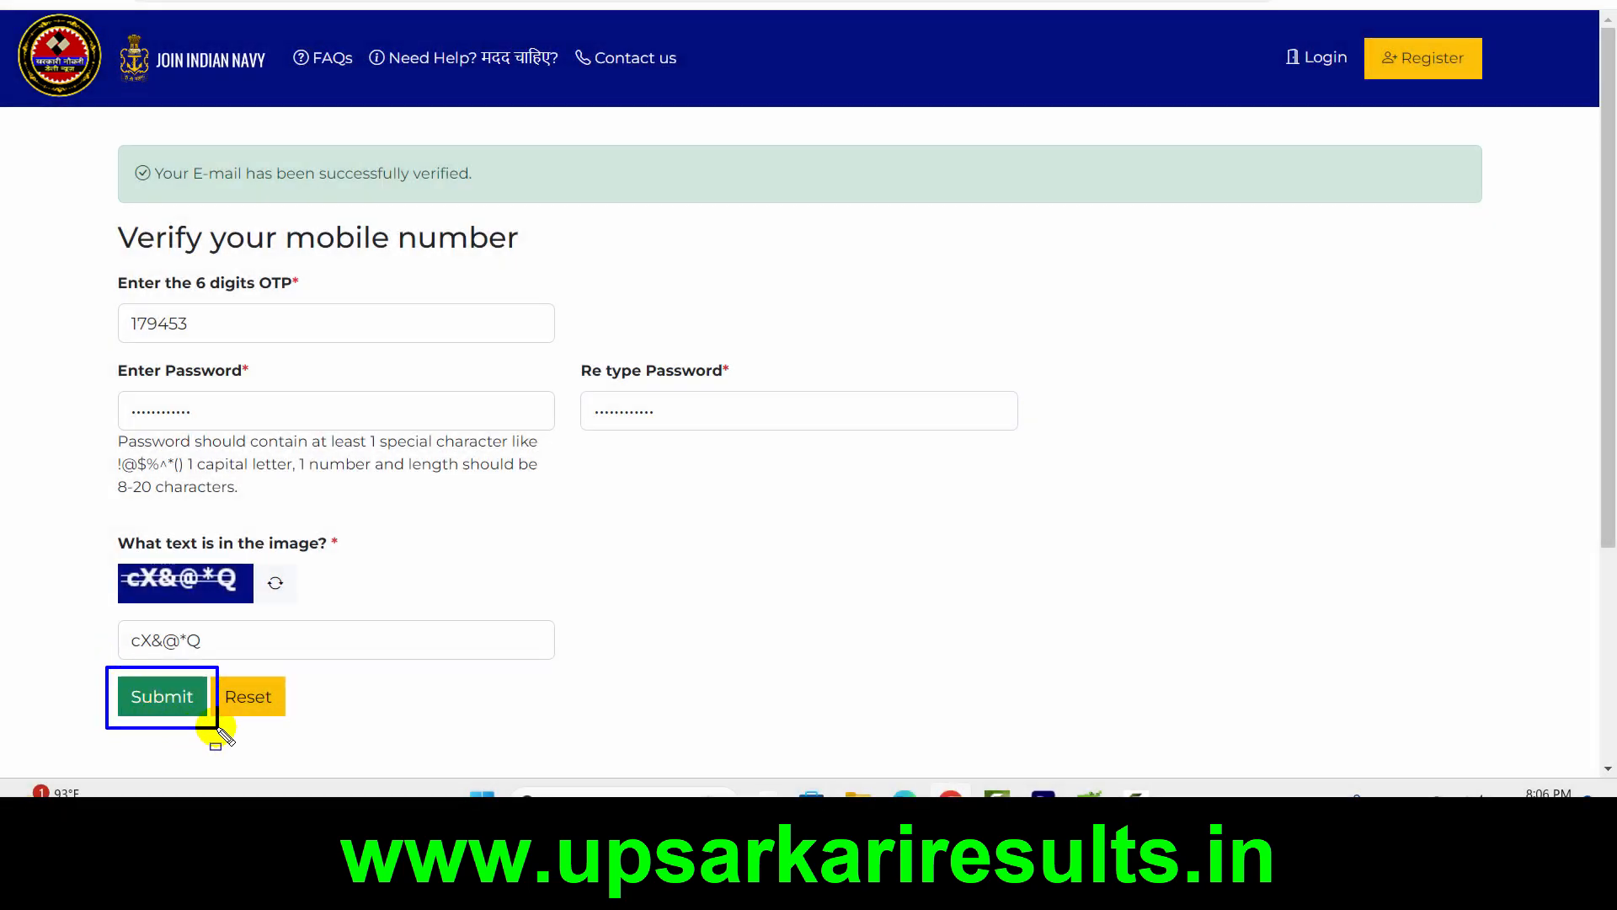
left_click(180, 710)
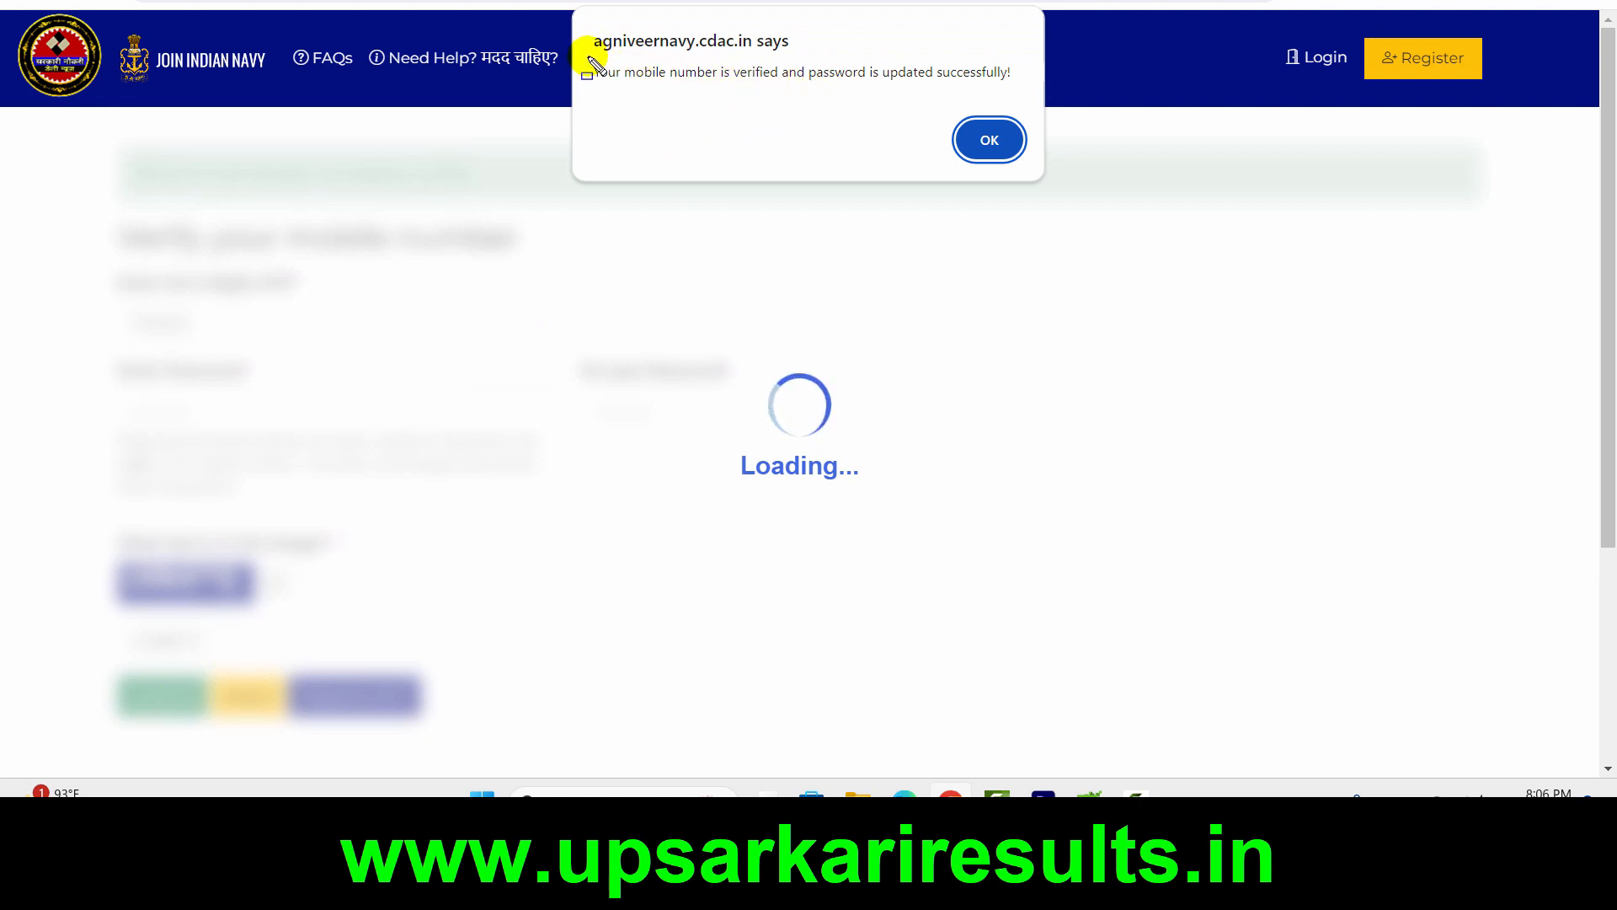
Read and acknowledge the mobile verification notice, and decline to save the password in the browser
left_click_drag(596, 63, 1021, 72)
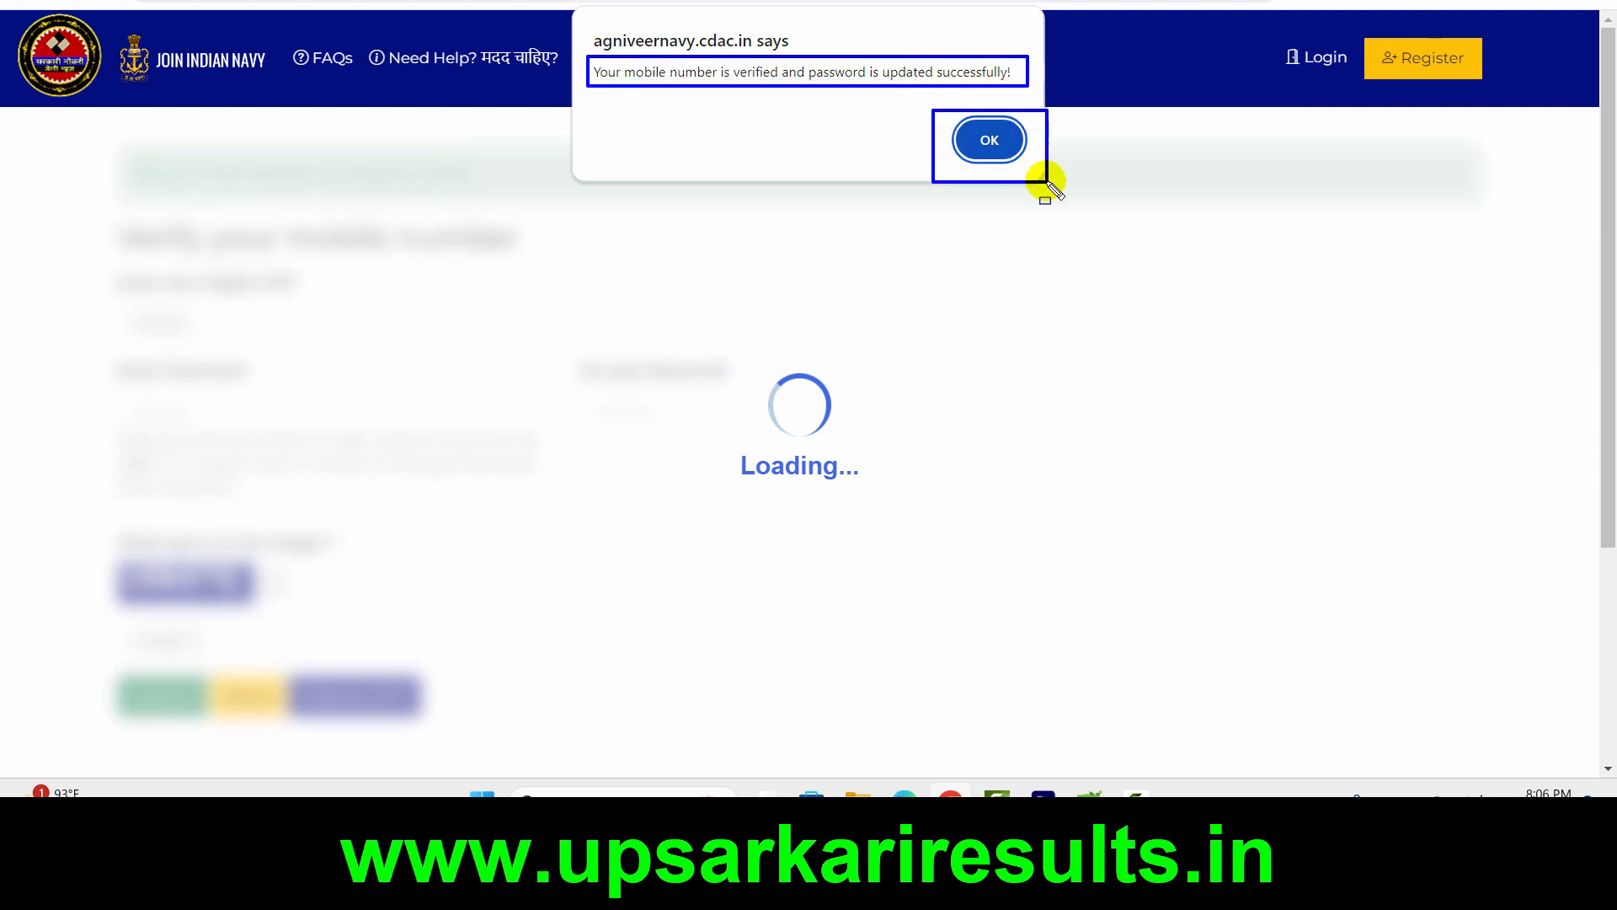
left_click(1027, 163)
left_click(985, 138)
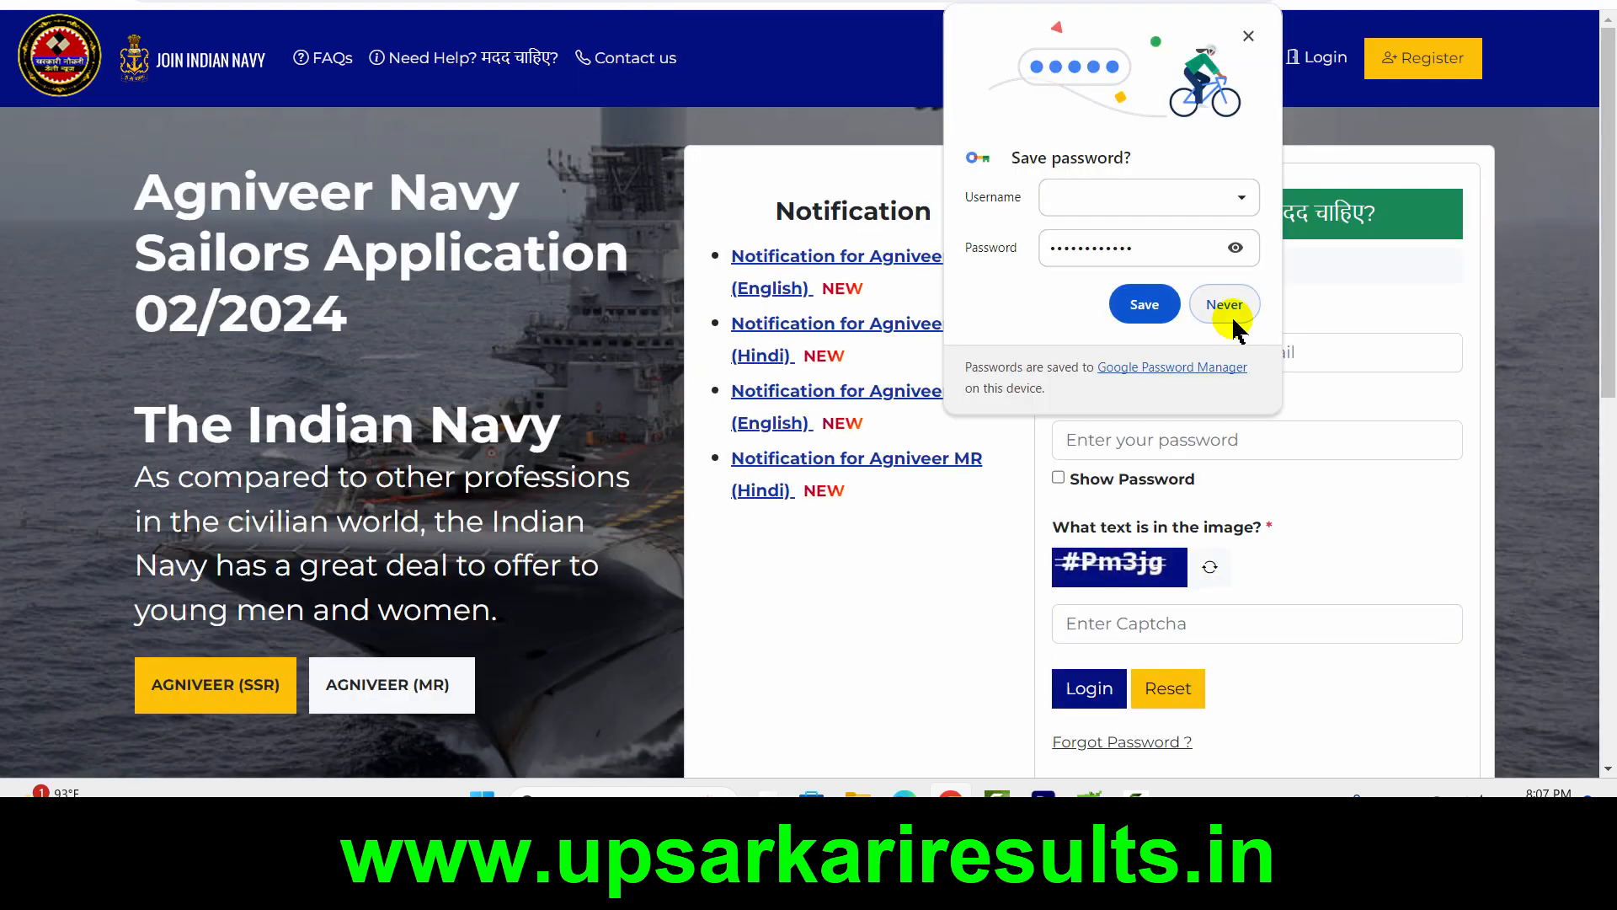
left_click(1233, 308)
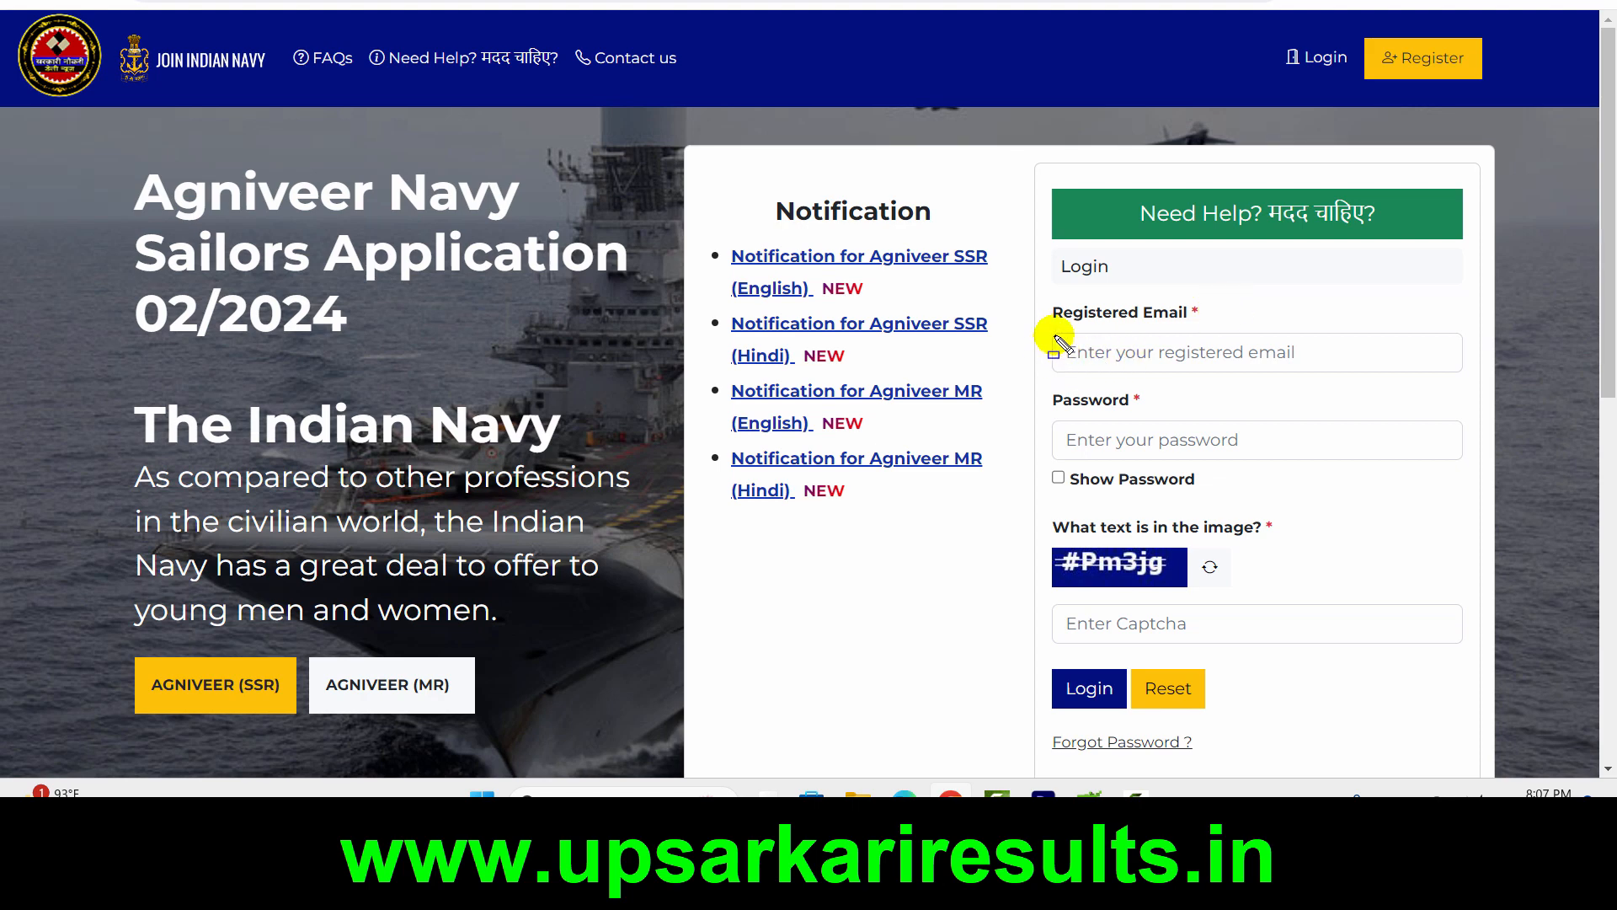
Log in to the candidate account with the registered email, the account password and the captcha text
left_click_drag(1052, 335, 1333, 372)
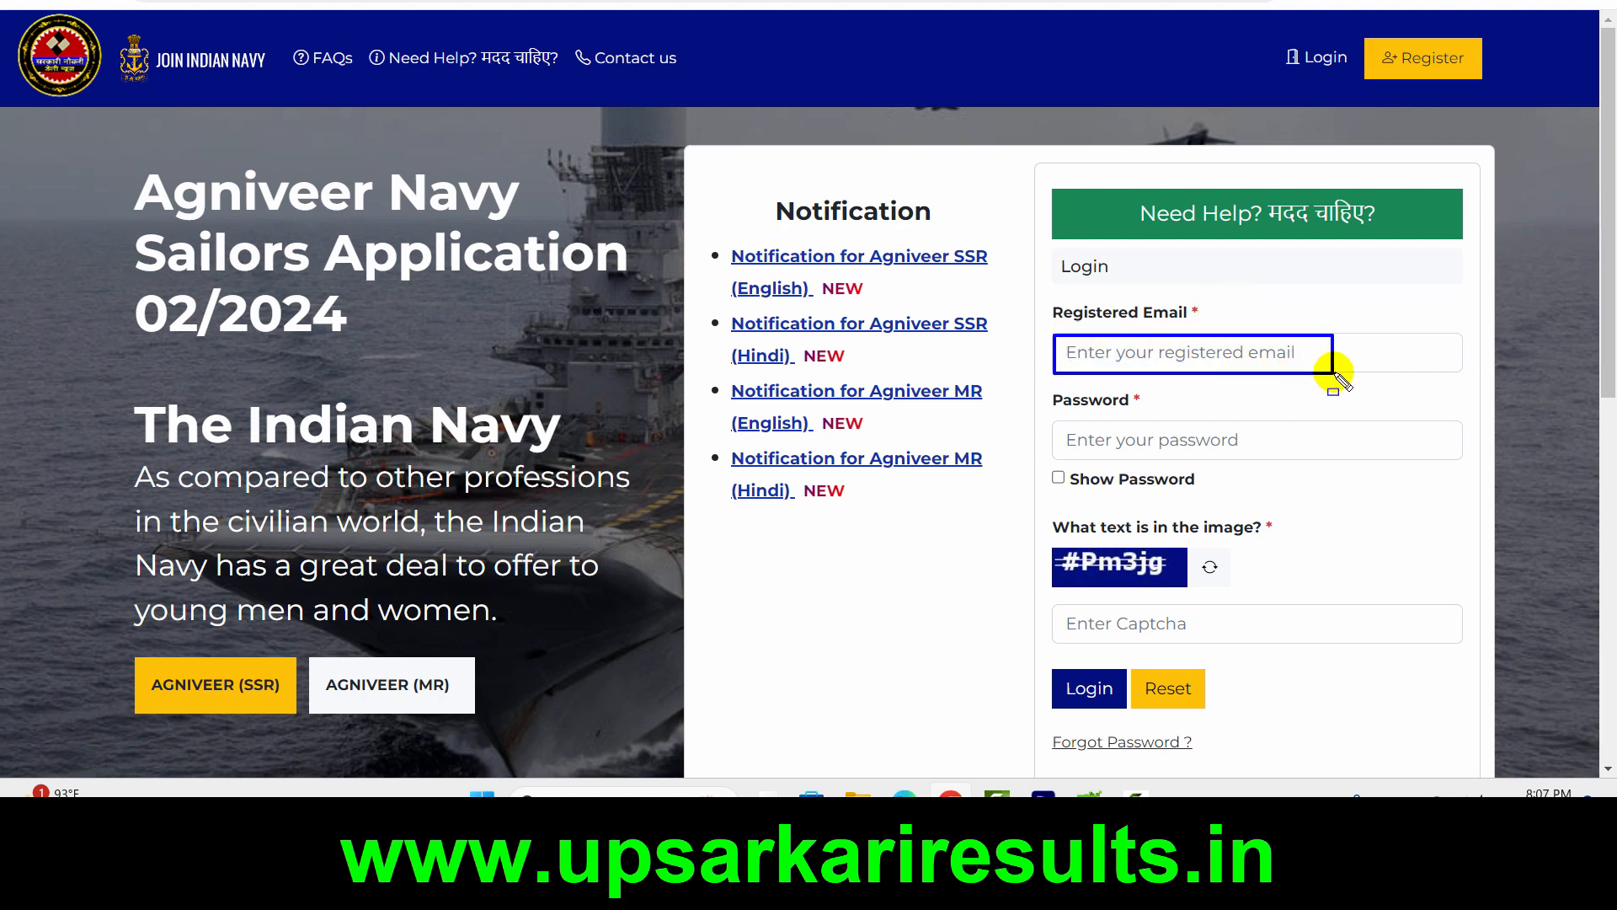
left_click(1063, 437)
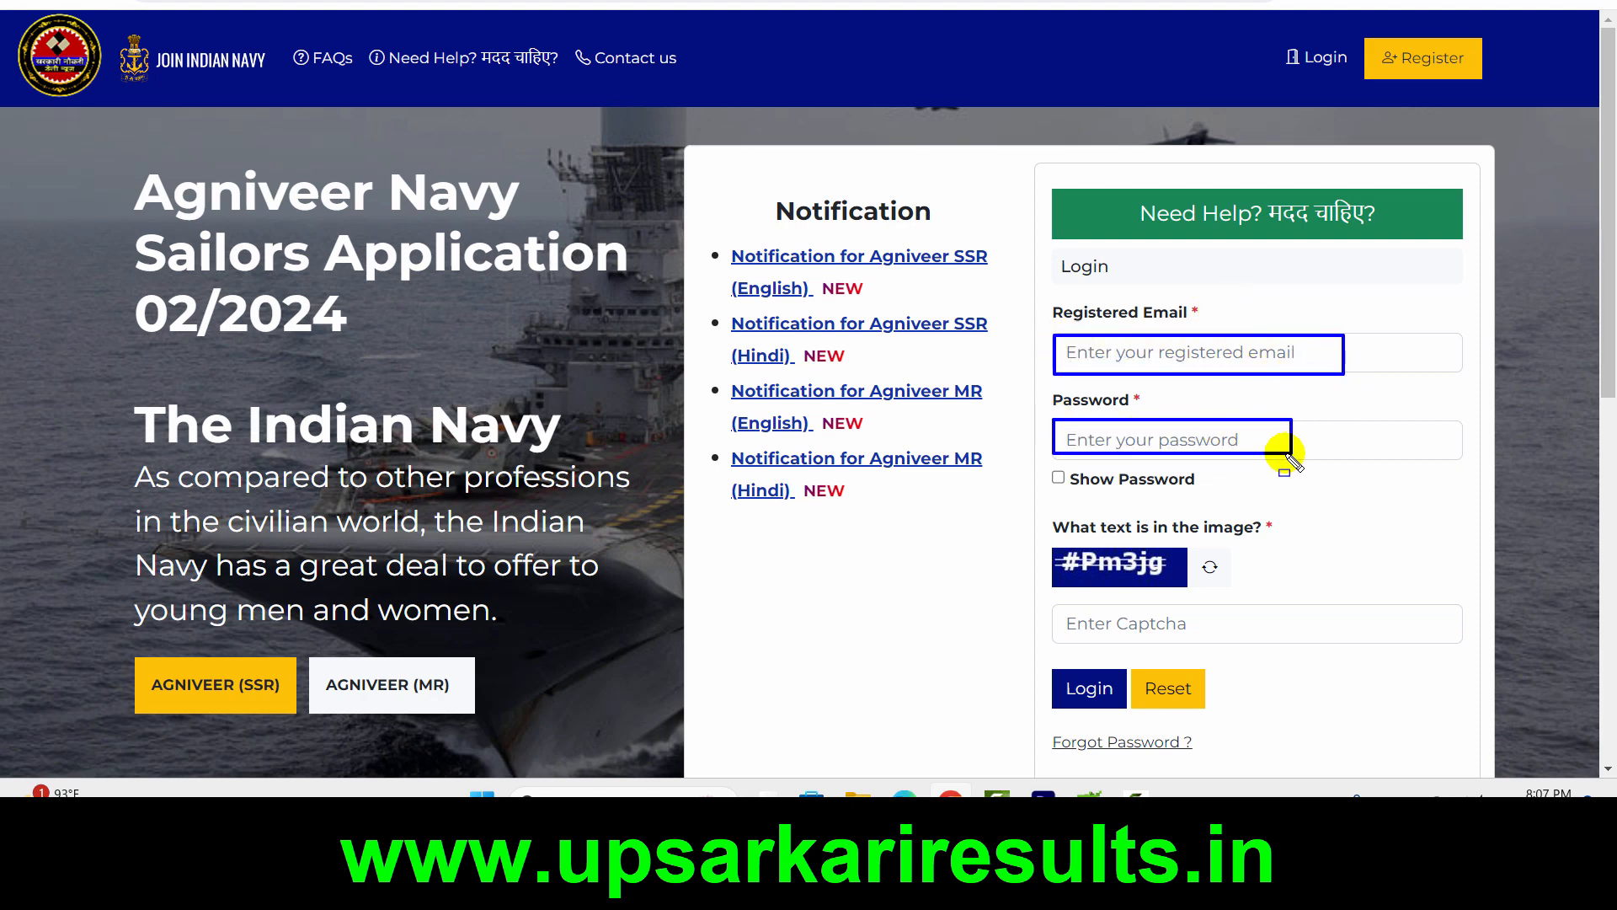
mouse_move(1046, 537)
left_mouse_down()
mouse_move(1086, 563)
mouse_move(1204, 586)
left_mouse_up()
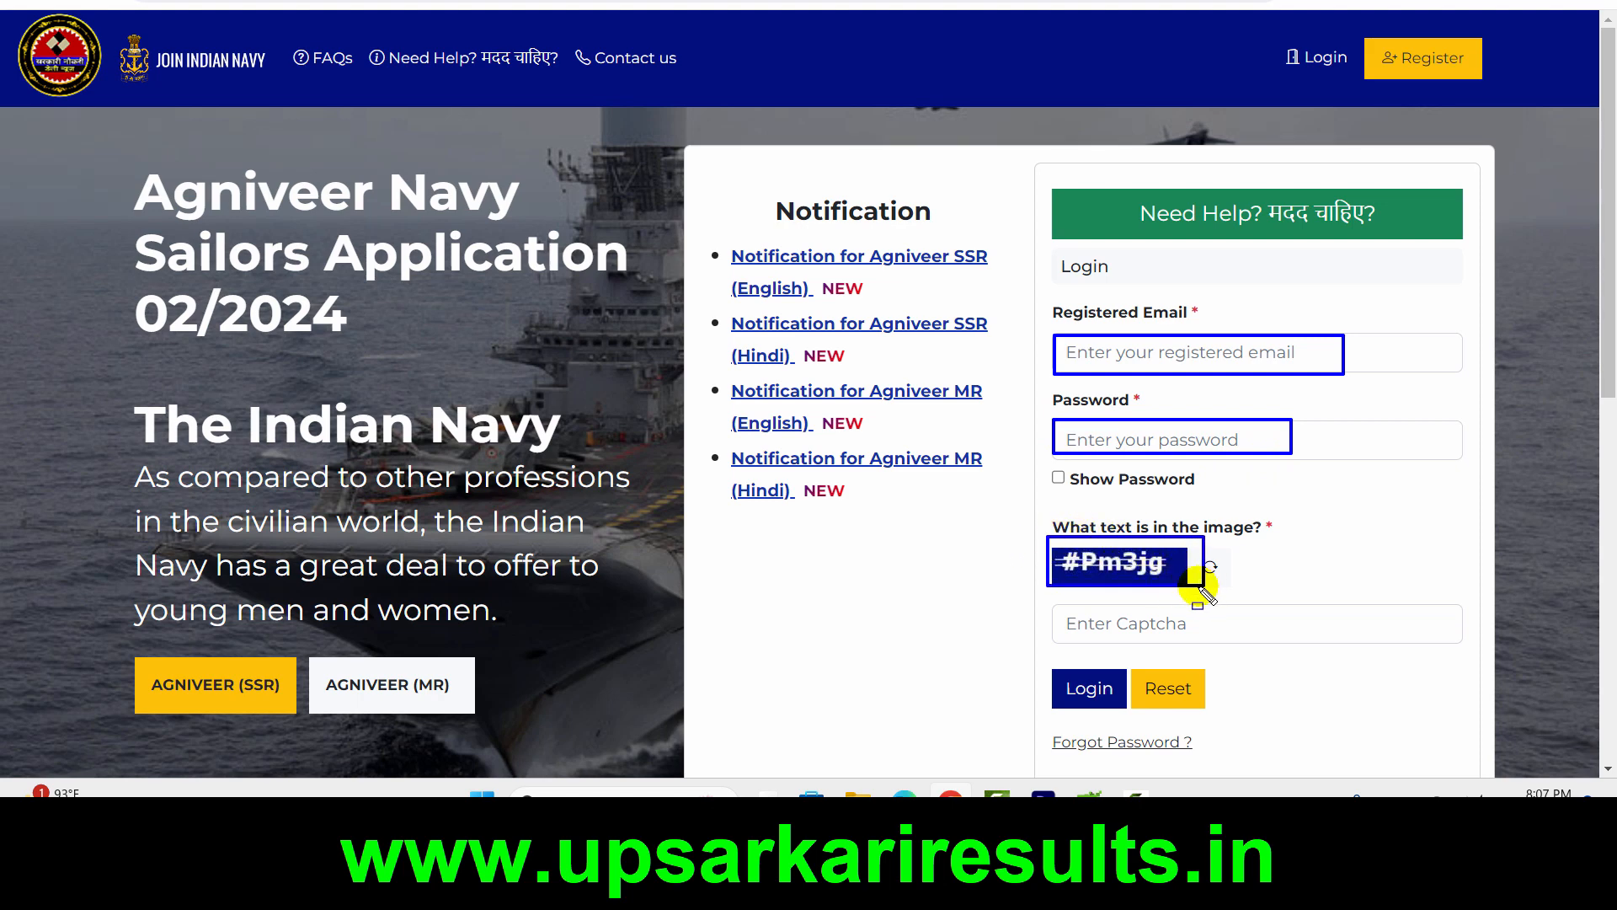
left_click_drag(1061, 604, 1139, 623)
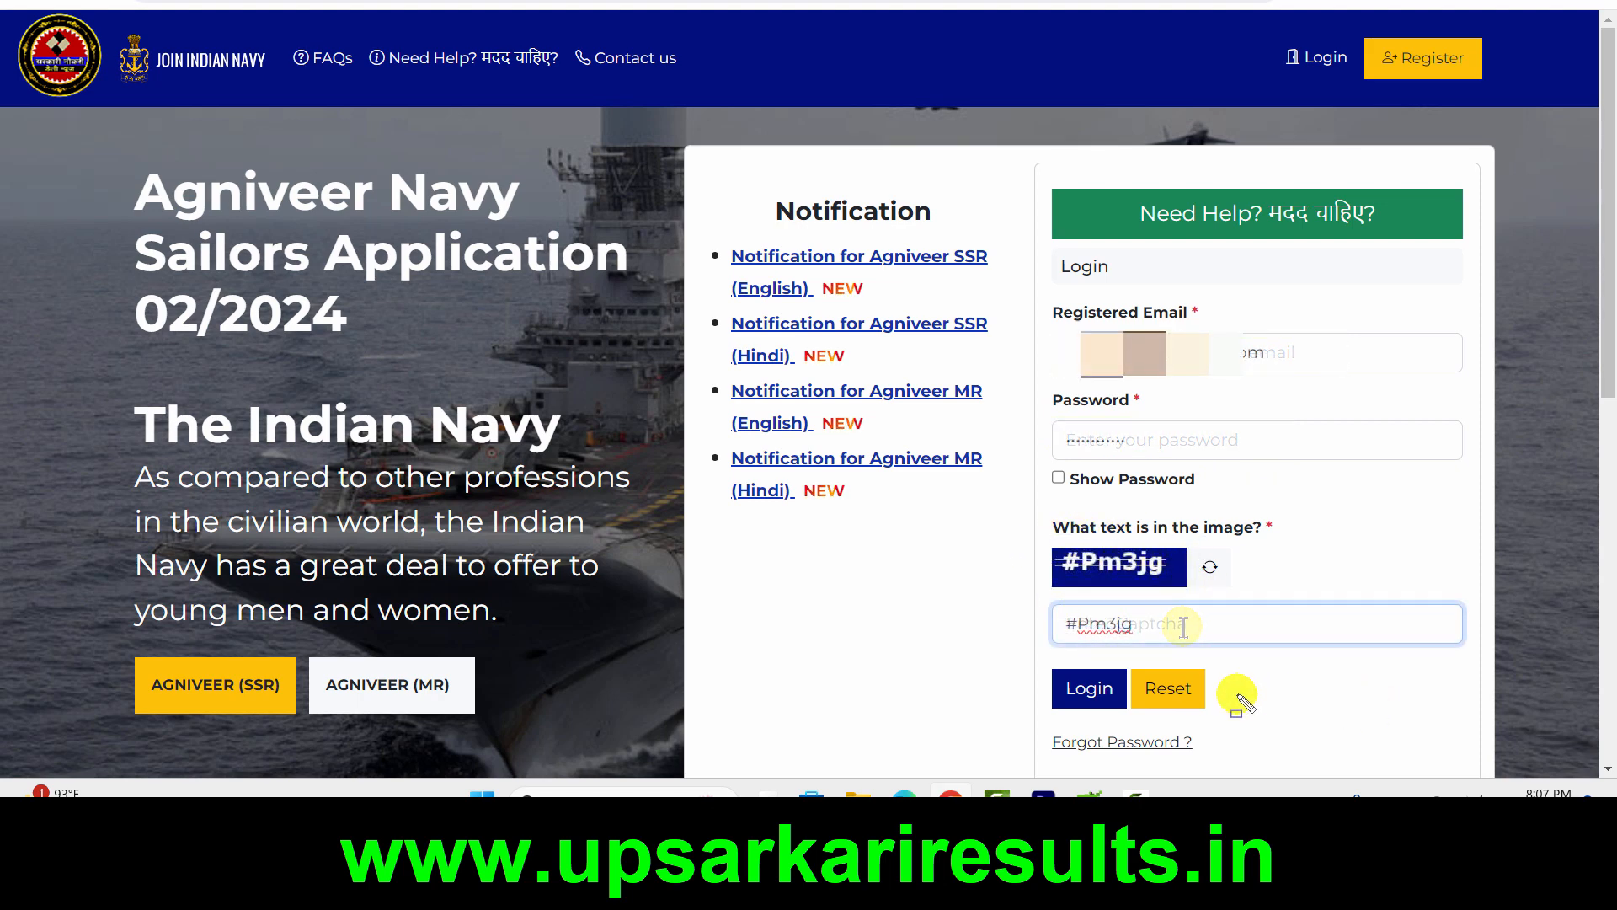
left_click_drag(1048, 659, 1136, 722)
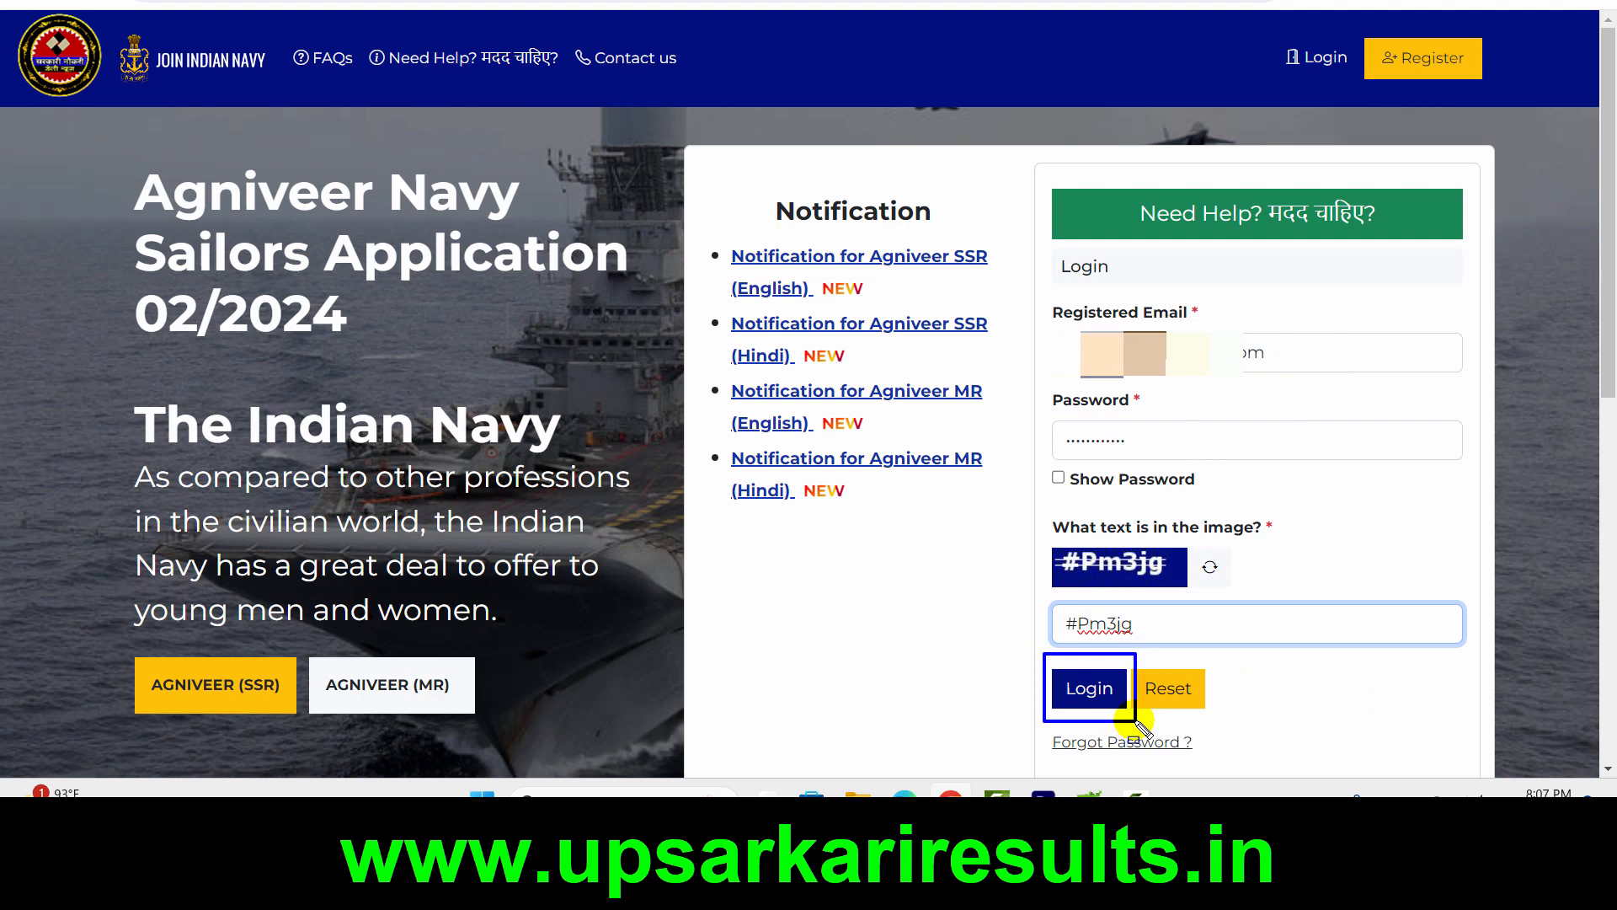
left_click(1087, 685)
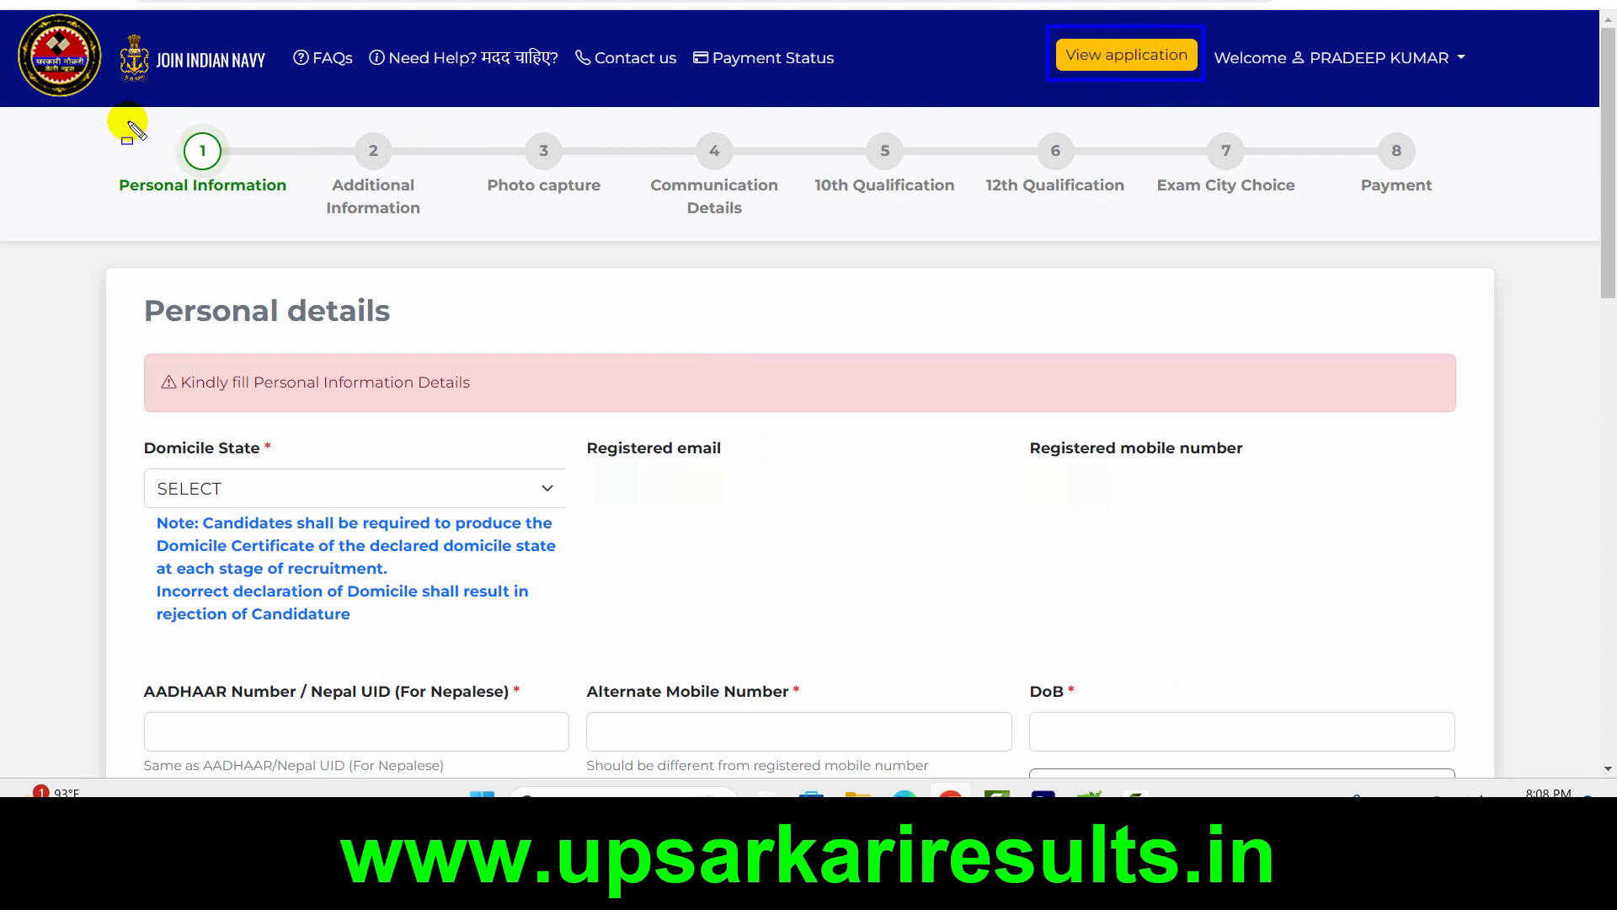
Review the application stages and the Personal details notice, and set the domicile state to Uttar Pradesh
mouse_move(103, 115)
left_mouse_down()
mouse_move(1529, 221)
mouse_move(1516, 226)
left_mouse_up()
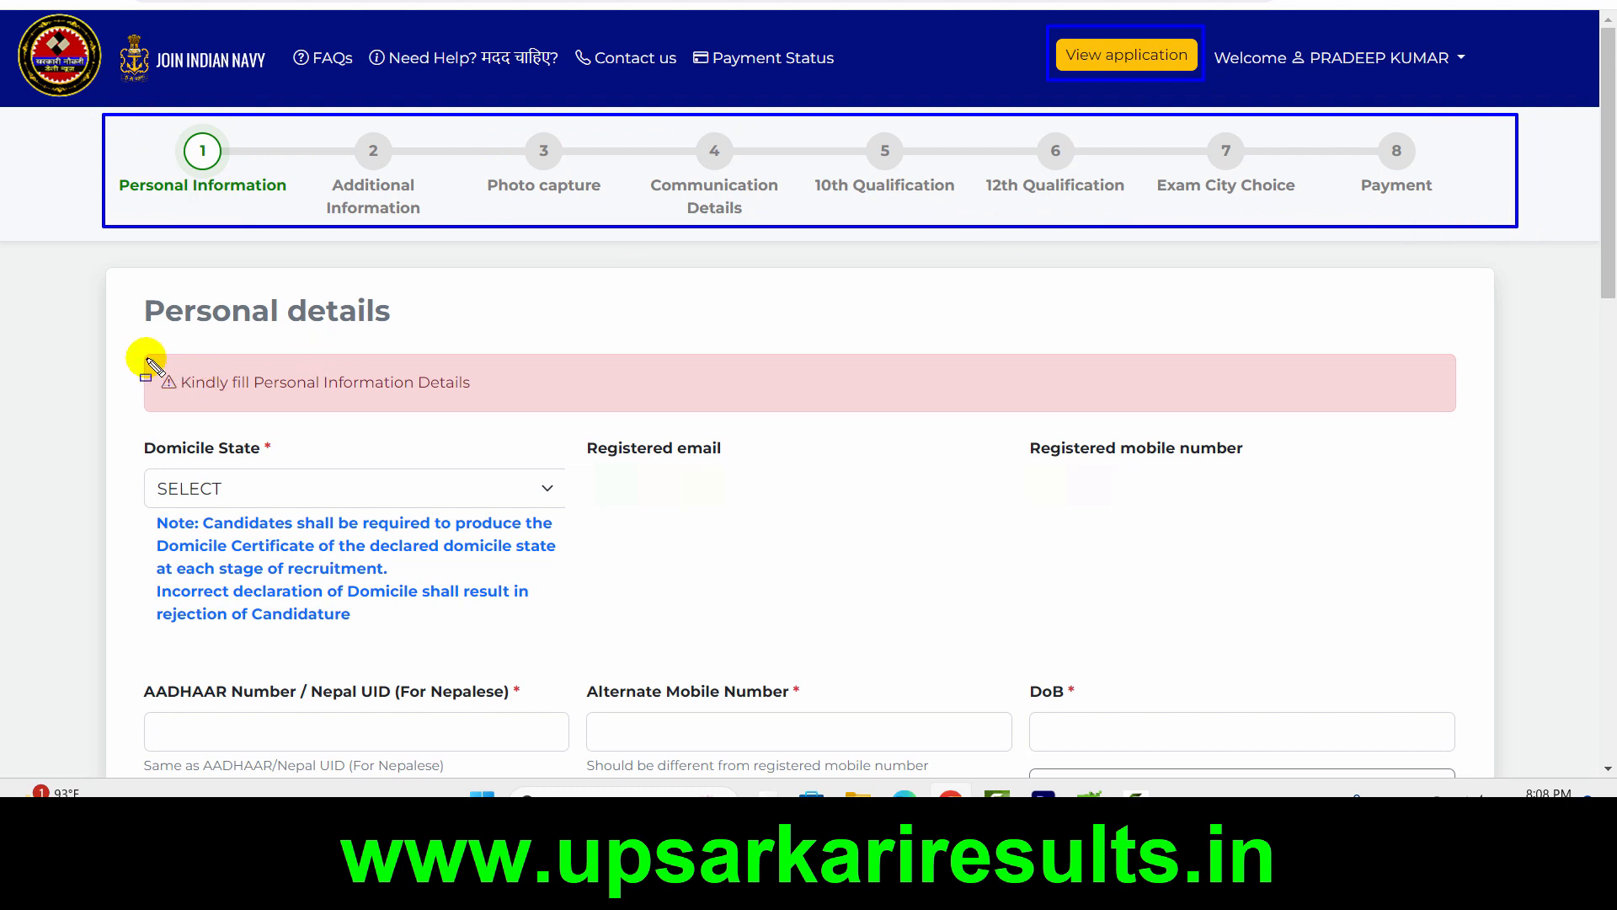
mouse_move(145, 357)
left_mouse_down()
mouse_move(394, 404)
mouse_move(517, 404)
left_mouse_up()
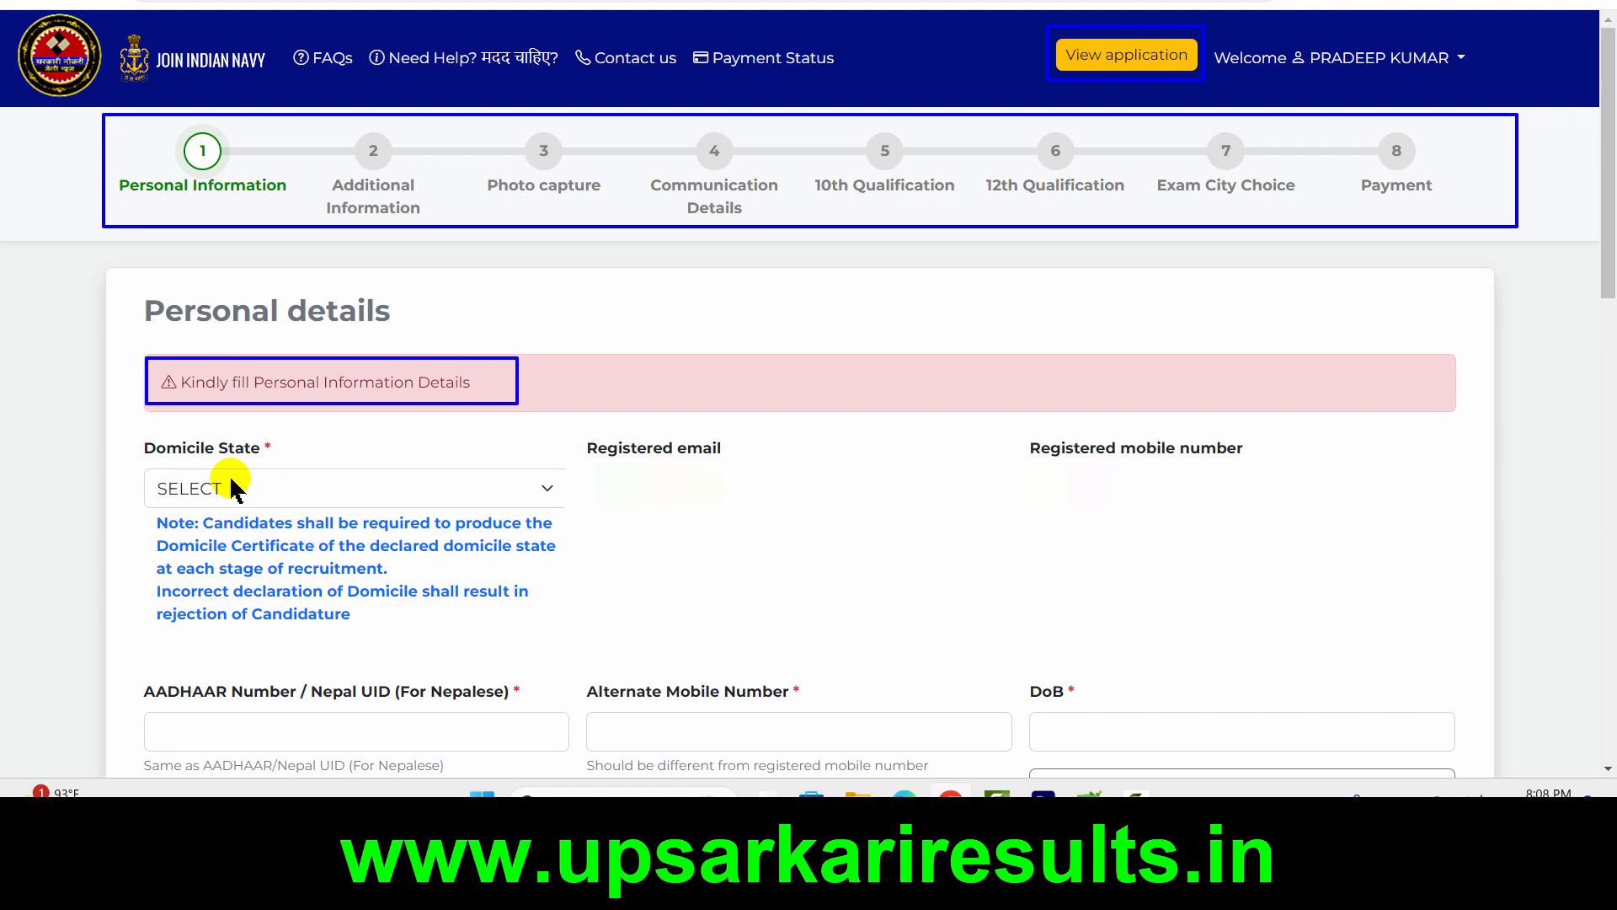
left_click(352, 491)
key("u")
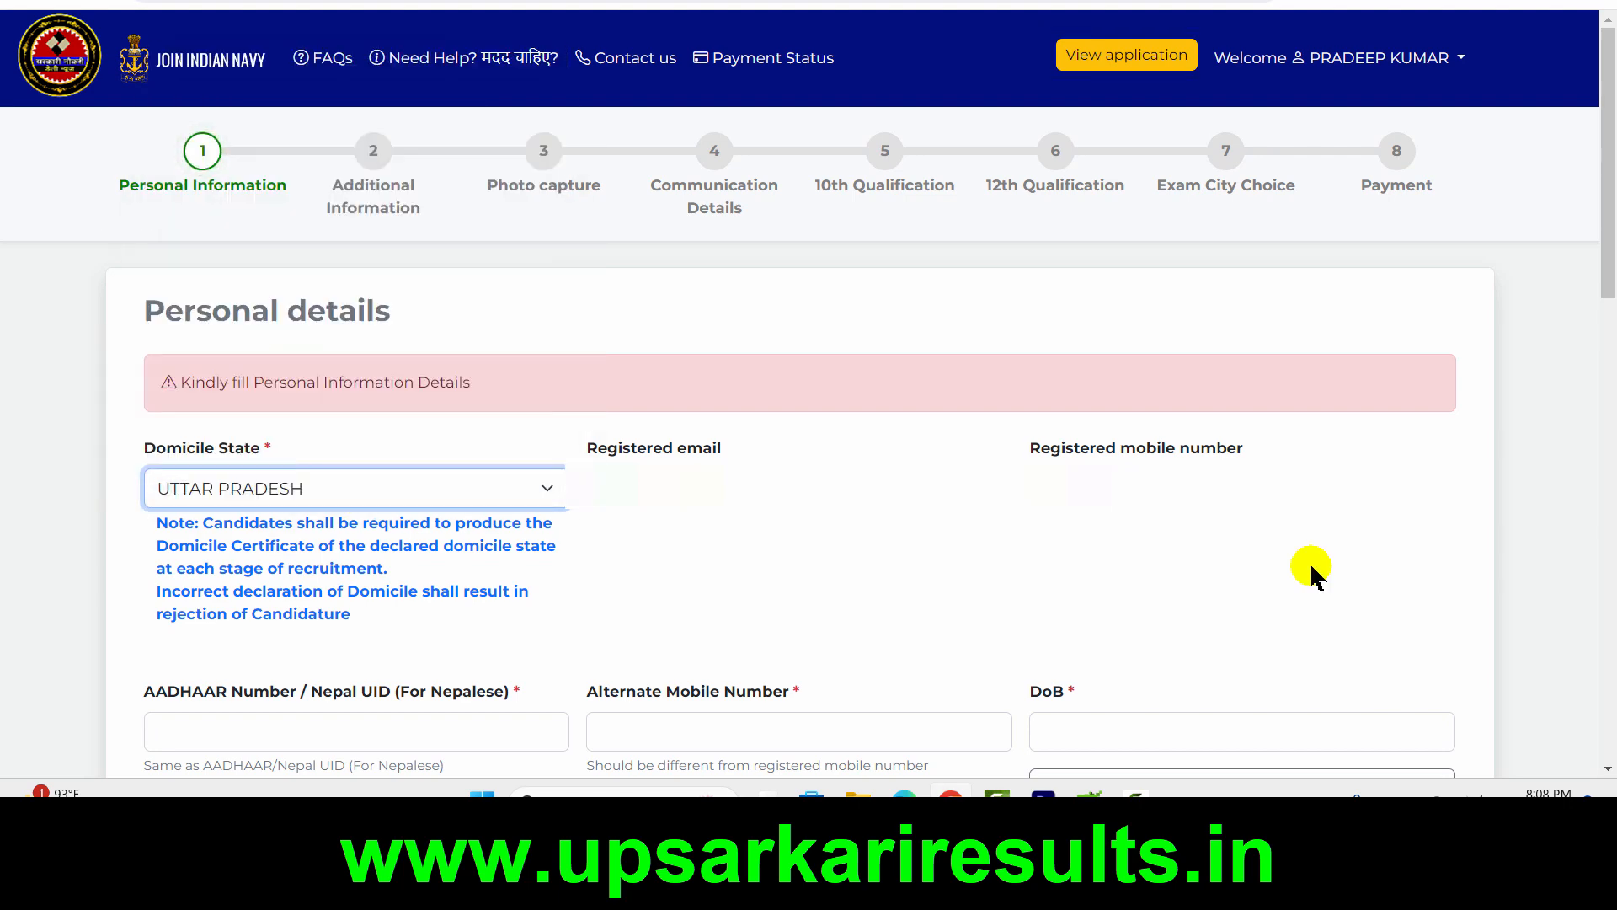
Review the Aadhaar and alternate mobile number fields, and enter the candidate's date of birth
scroll(152, 261, "down", 5)
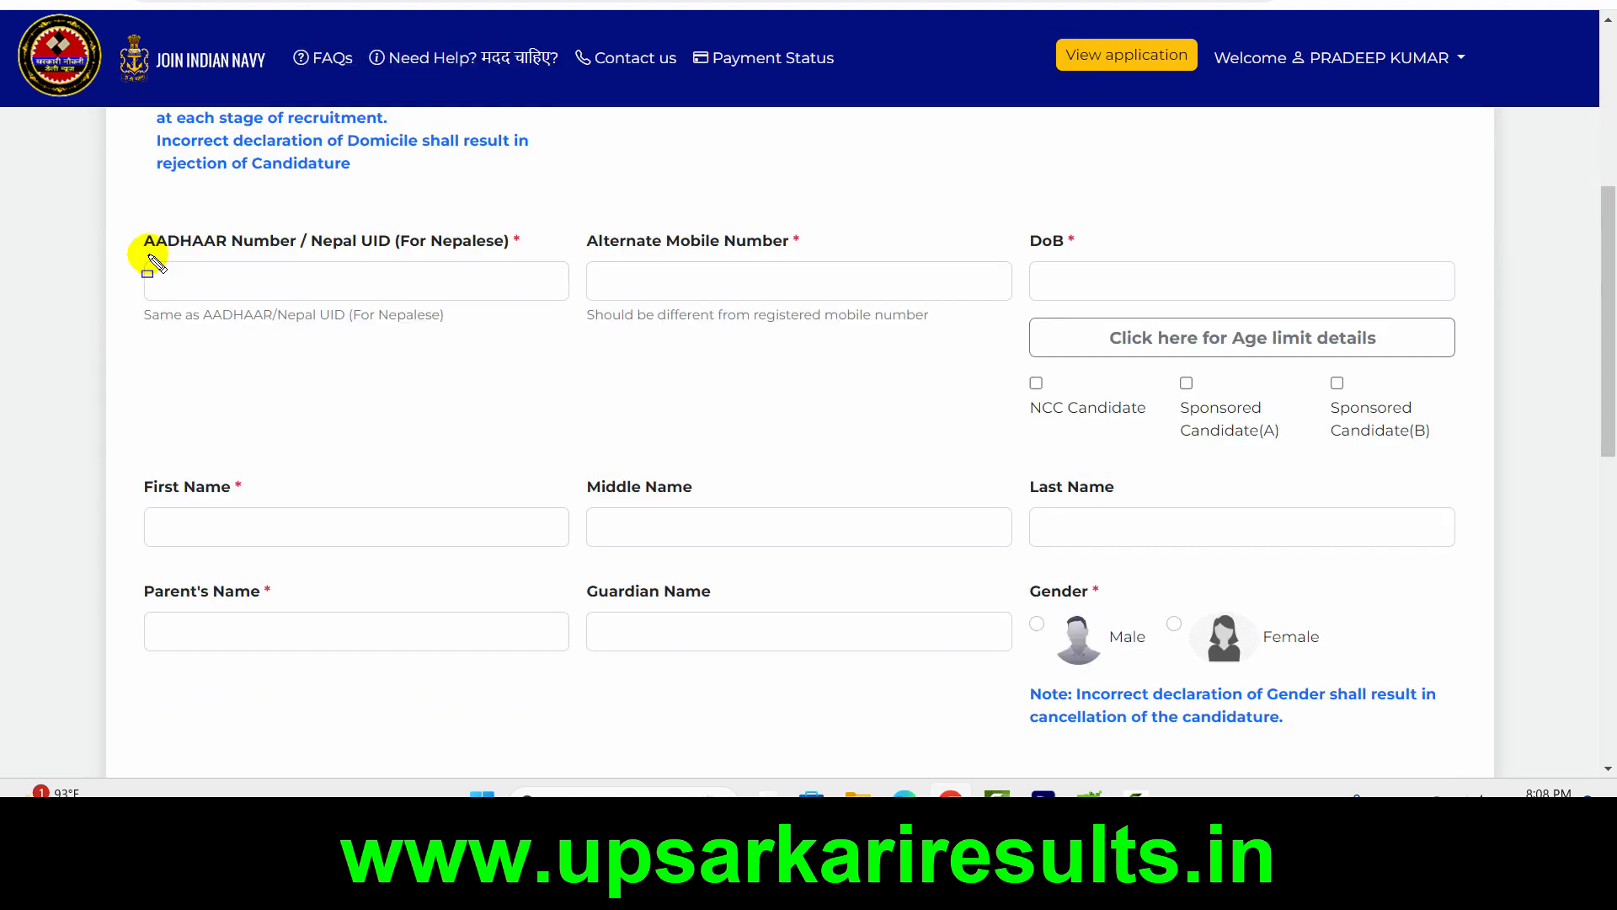
mouse_move(149, 255)
left_mouse_down()
mouse_move(433, 317)
mouse_move(514, 301)
left_mouse_up()
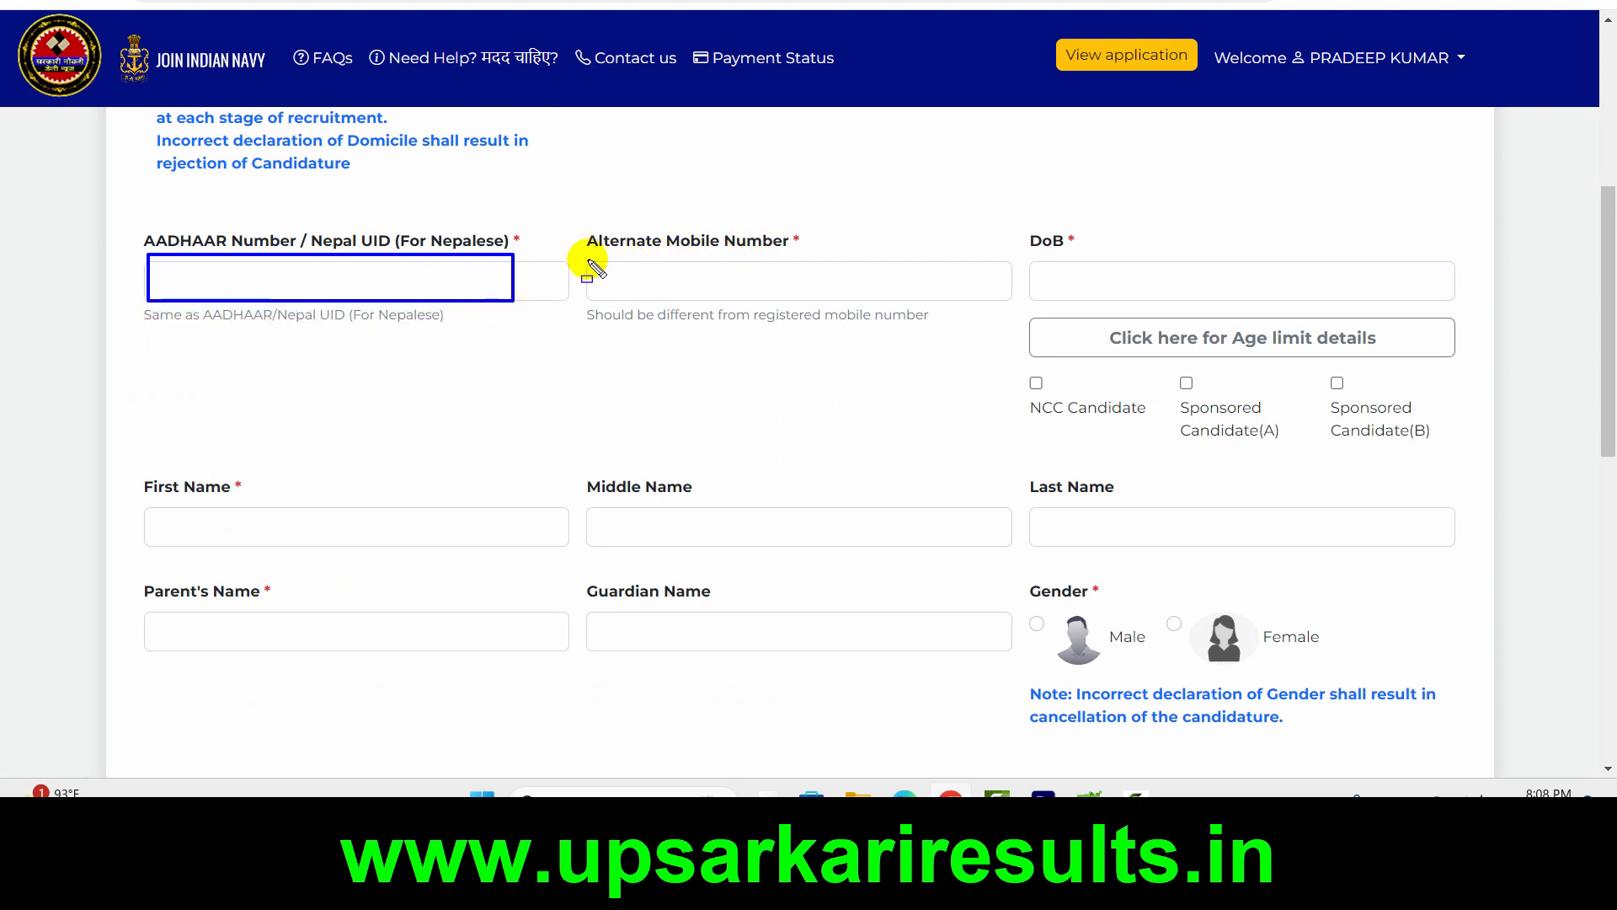
left_click_drag(588, 261, 817, 302)
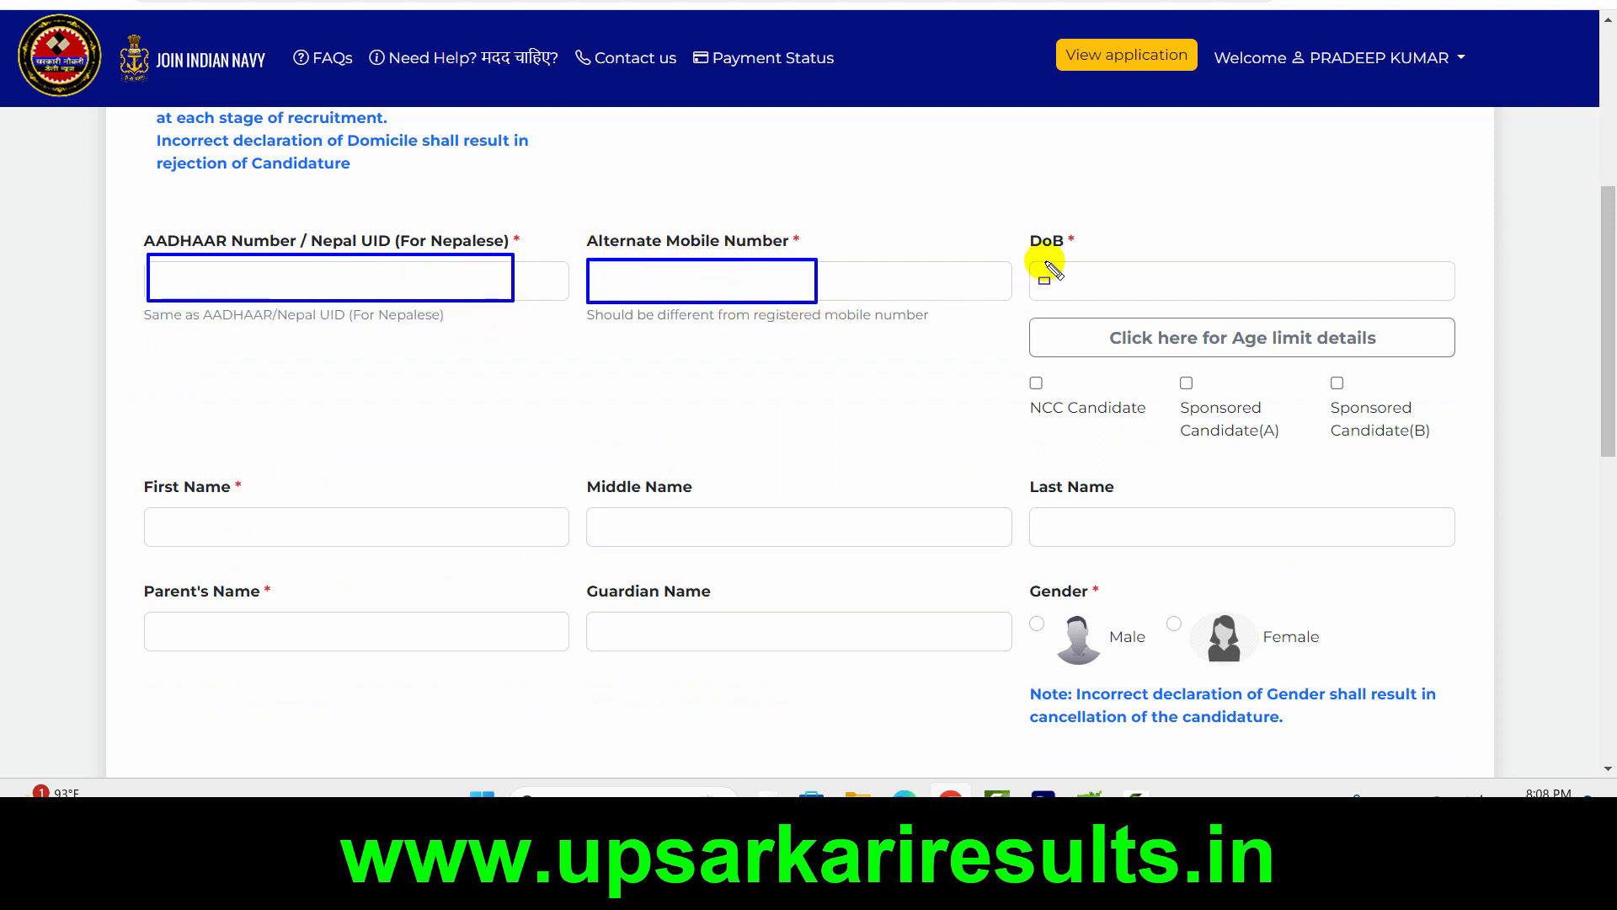
left_click_drag(1045, 261, 1283, 302)
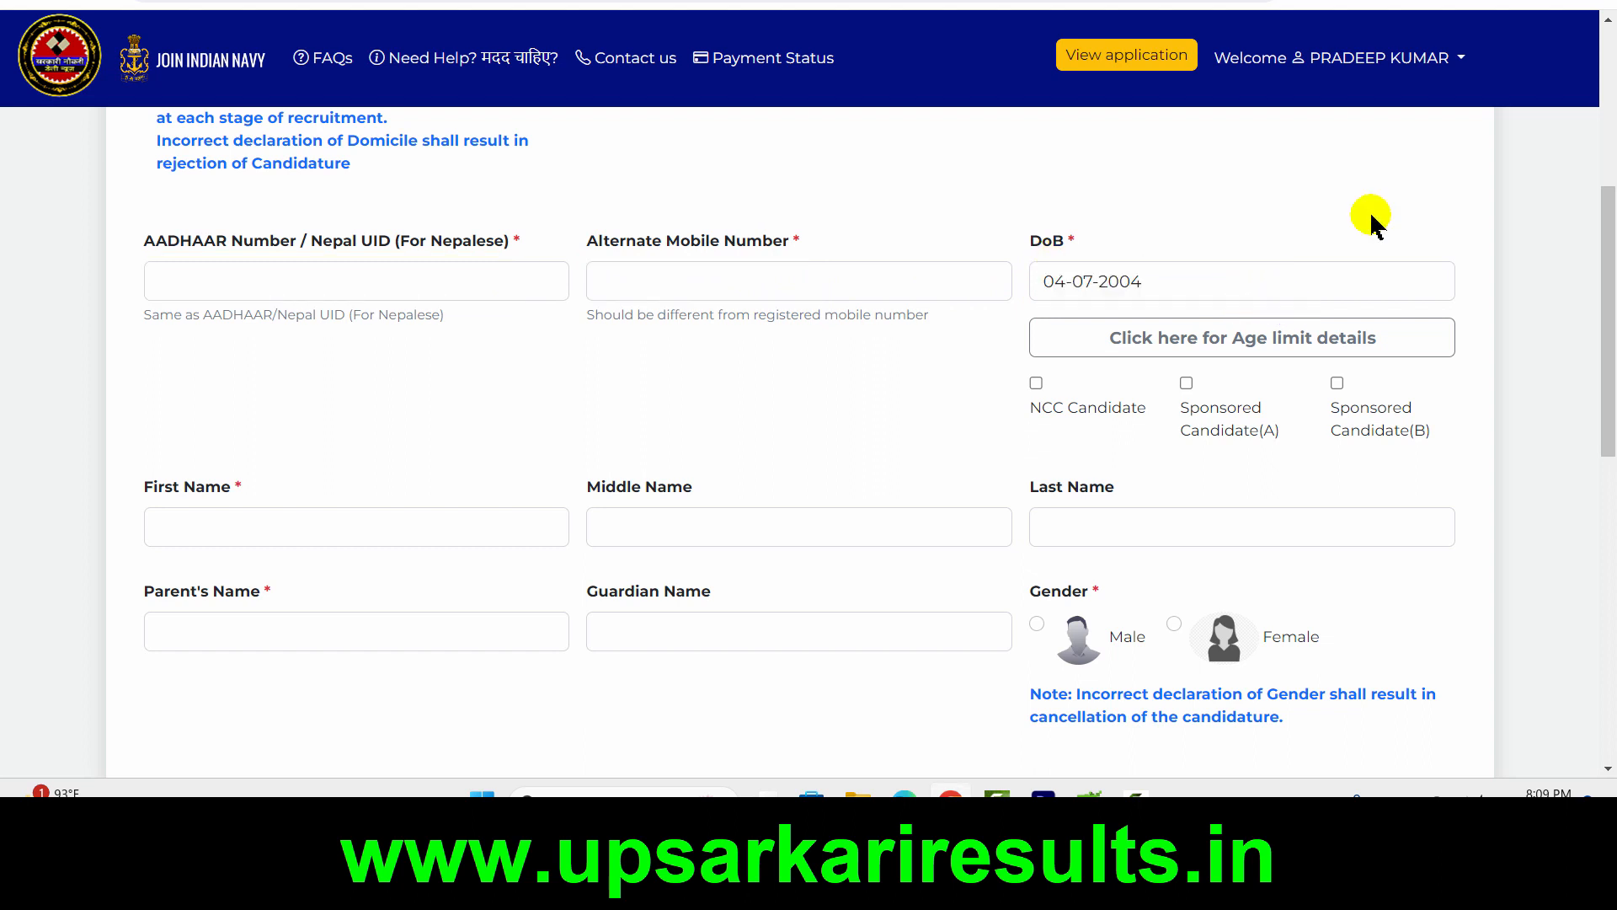
key("ctrl+shift+d")
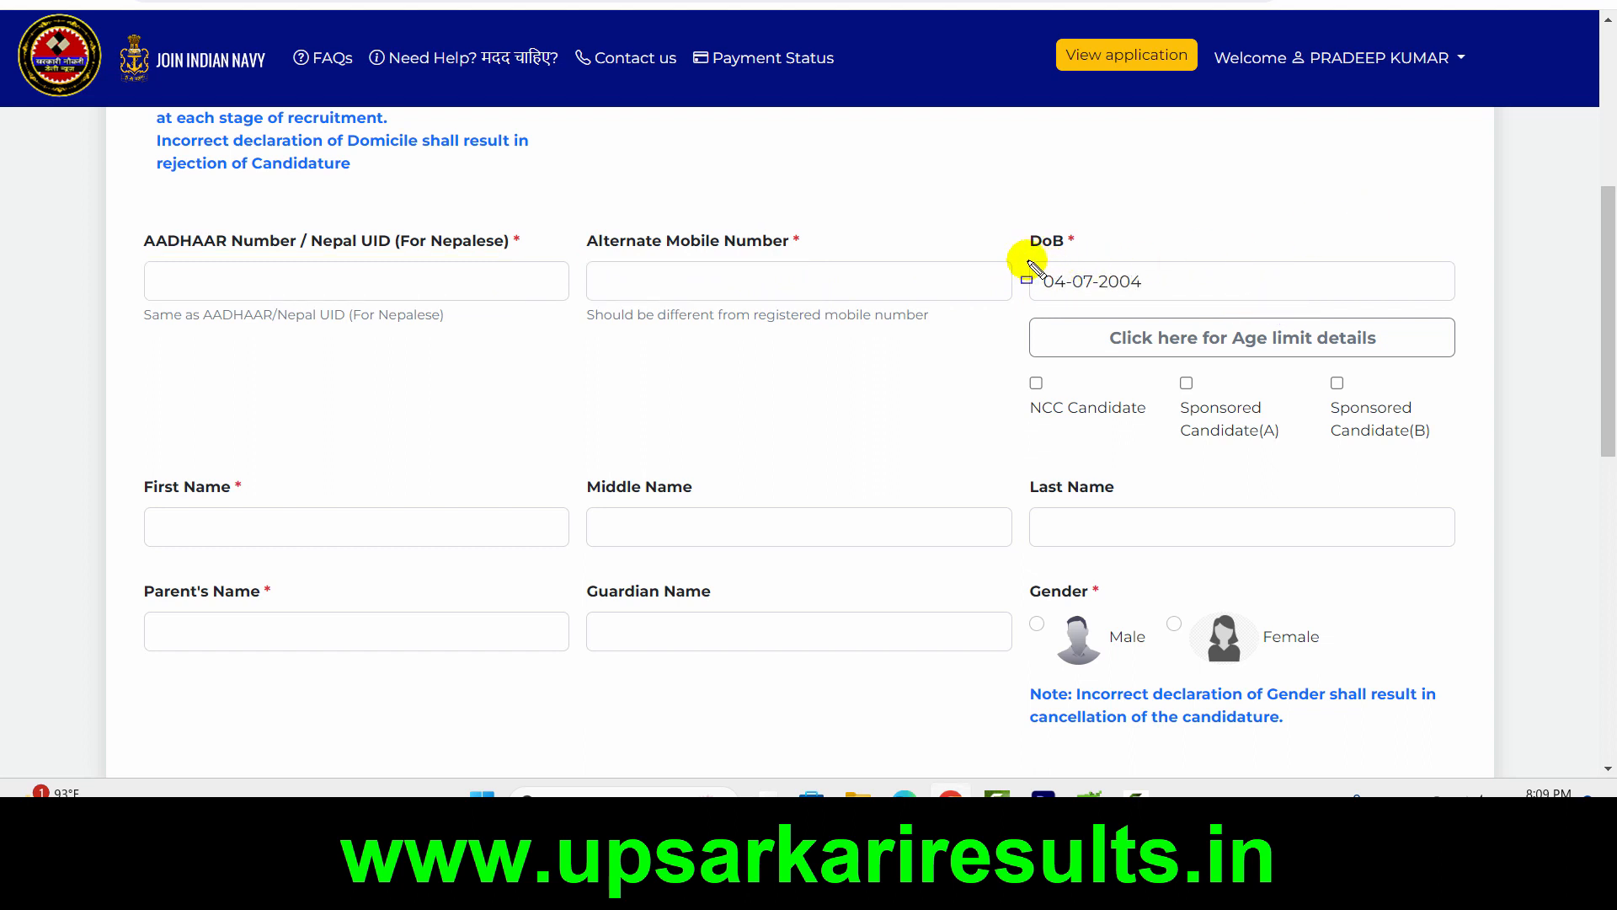
left_click_drag(1025, 261, 1210, 299)
Check the age limit details option and the NCC and sponsored candidate checkboxes below the date of birth
mouse_move(1076, 318)
left_mouse_down()
mouse_move(1231, 359)
mouse_move(1403, 363)
left_mouse_up()
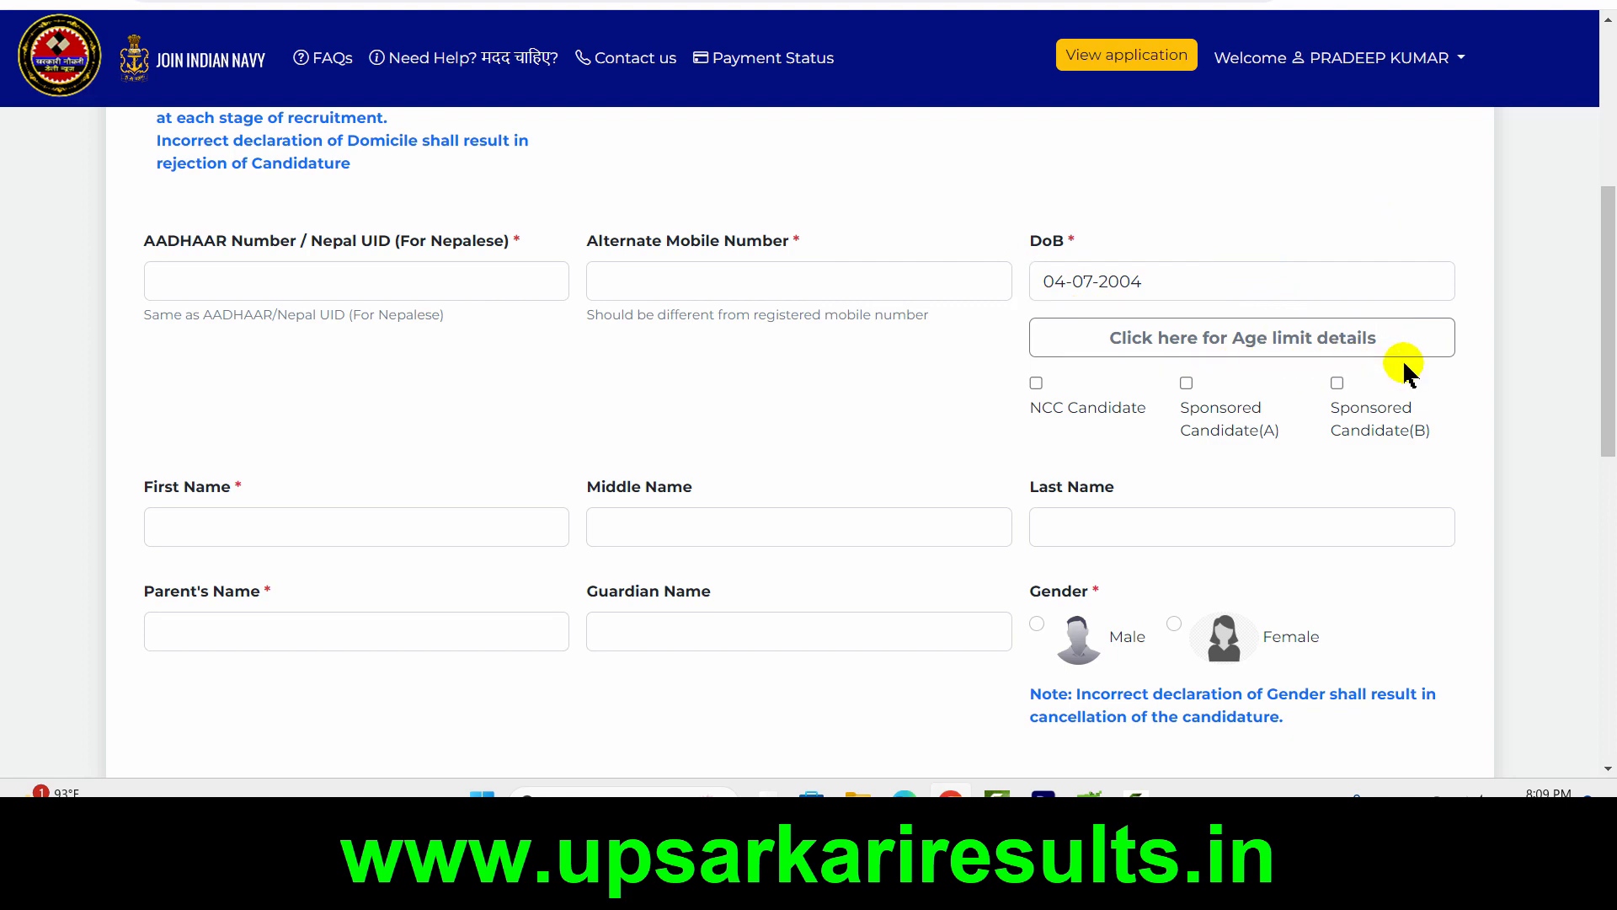
left_click(1336, 337)
key("ctrl+shift+d")
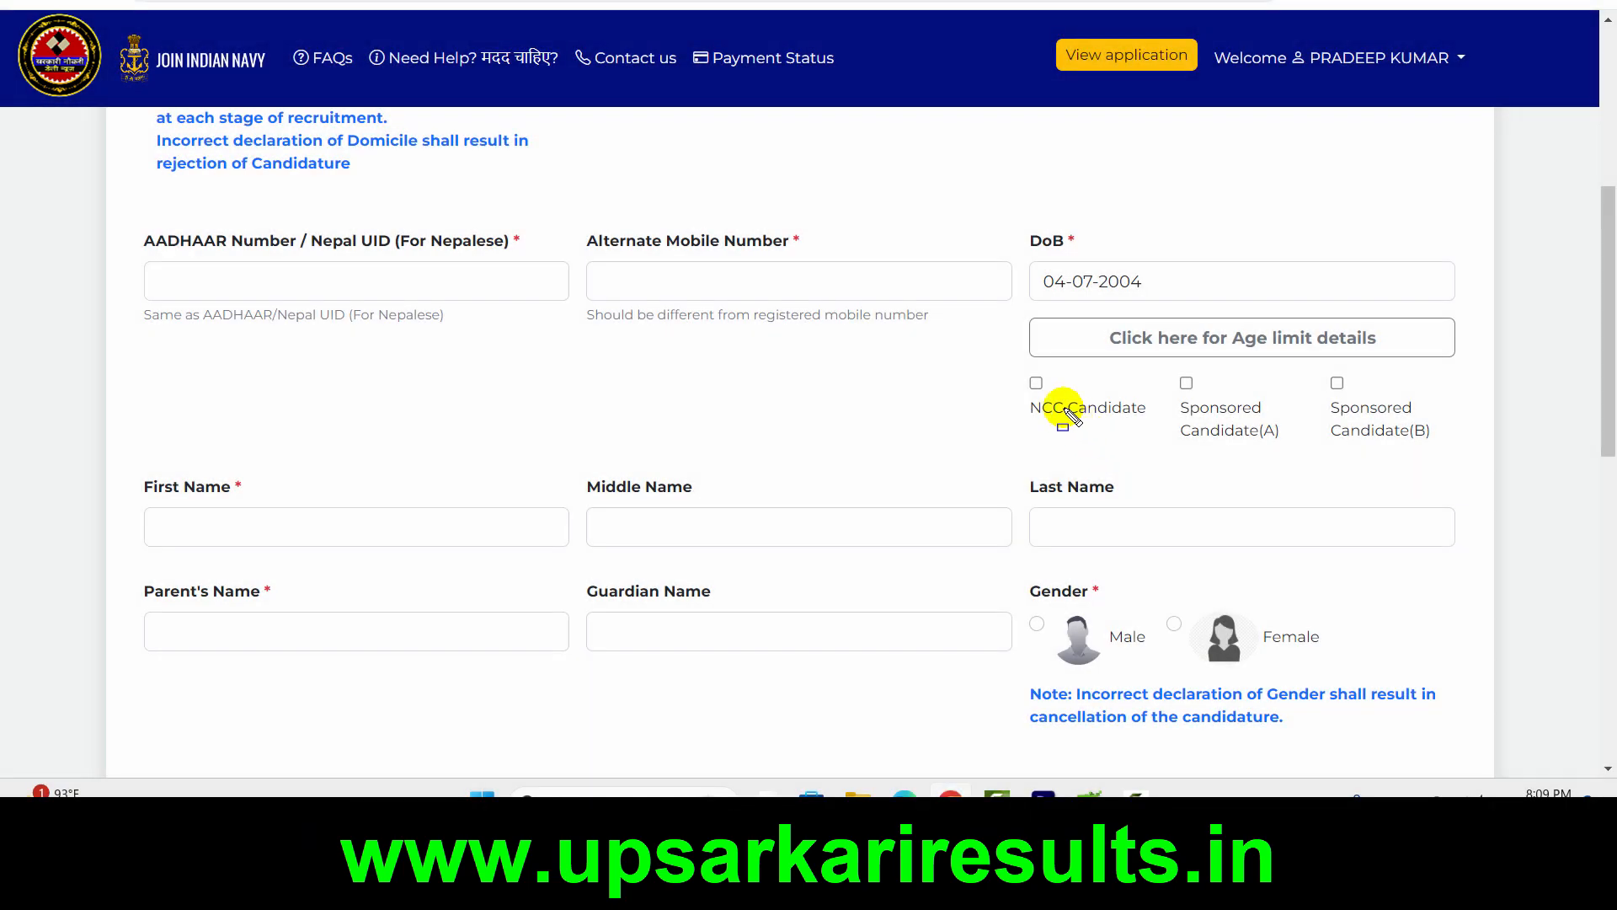
left_click_drag(1008, 361, 1135, 423)
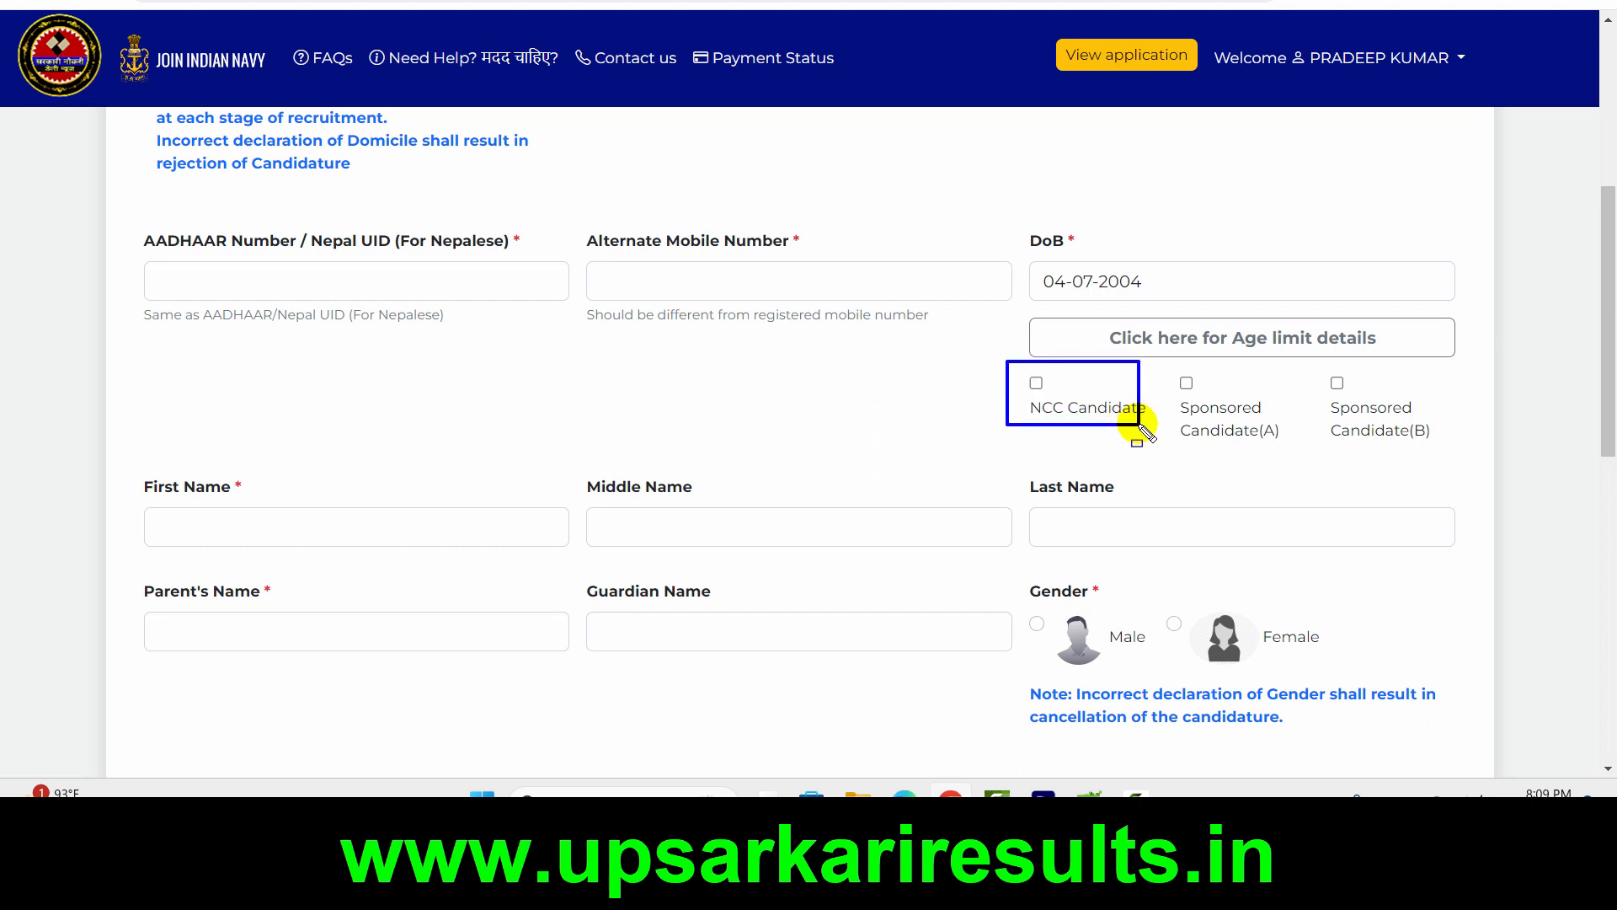
left_click_drag(1162, 363, 1459, 454)
key("Escape")
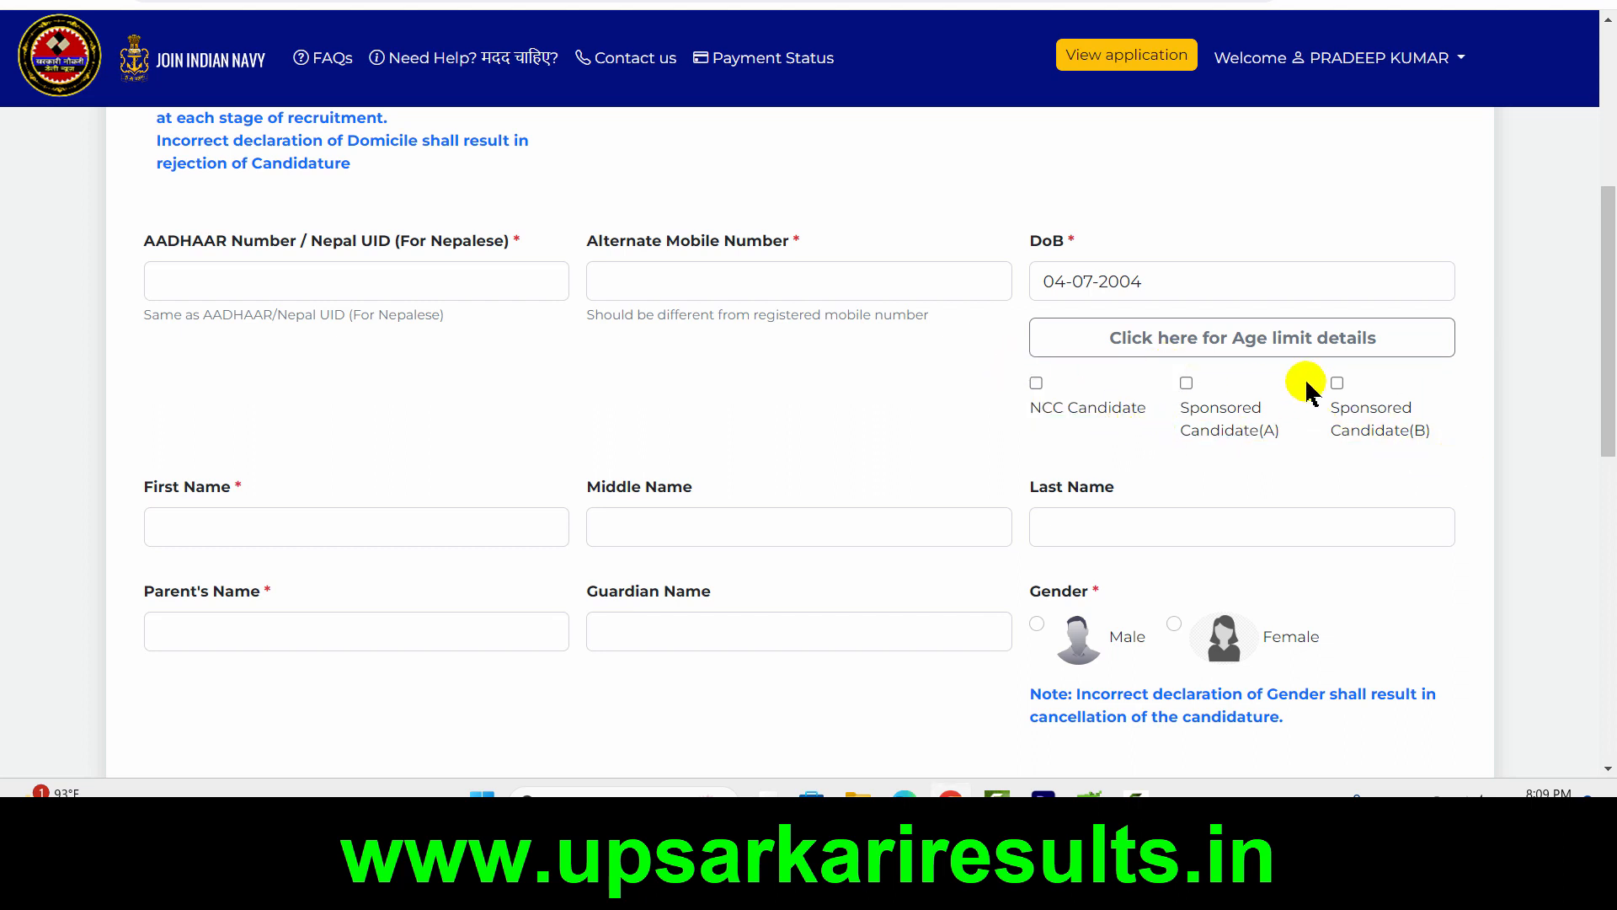
Examine the first, middle and last name fields and the parent's and guardian's name fields in the personal details form
scroll(1074, 403, "down", 2)
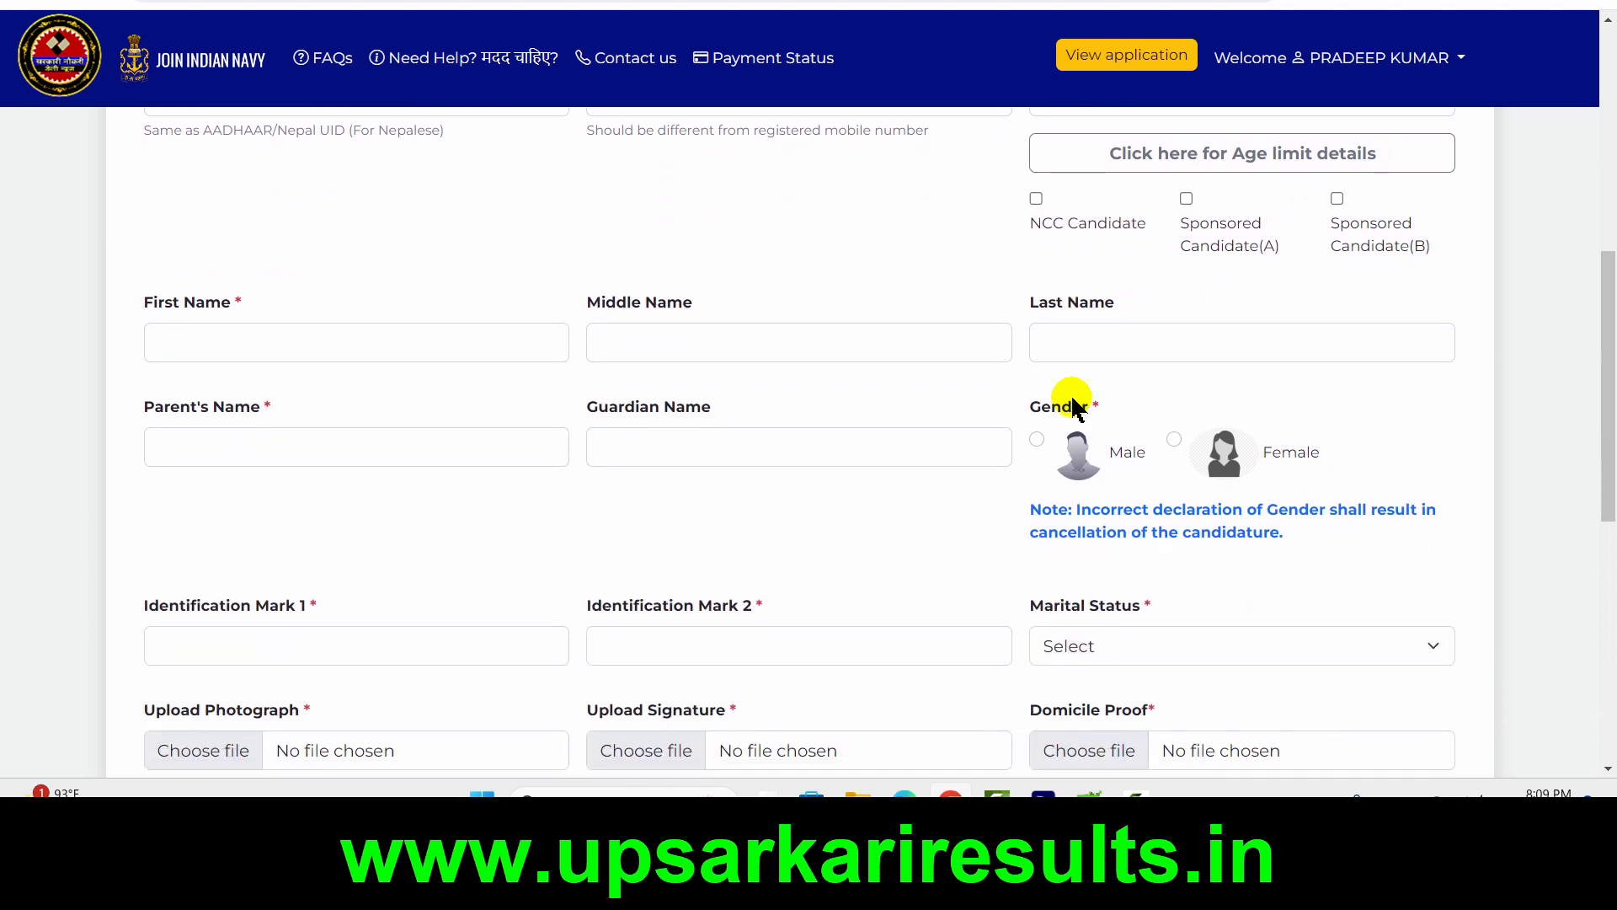
key("ctrl+shift+d")
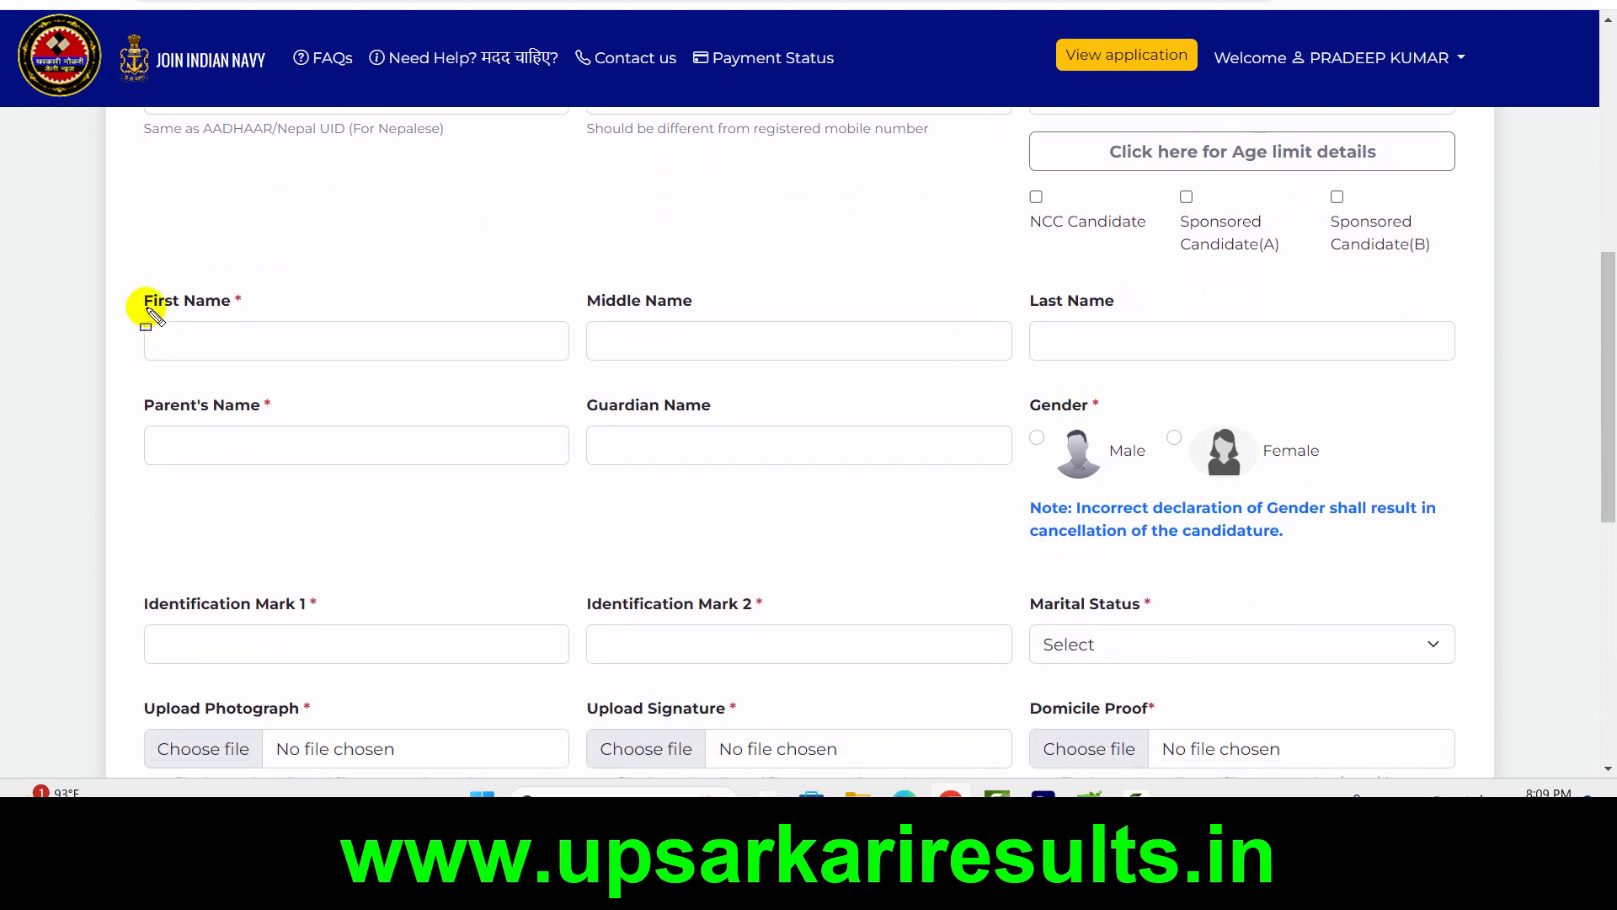
mouse_move(146, 308)
left_mouse_down()
mouse_move(317, 372)
mouse_move(433, 368)
left_mouse_up()
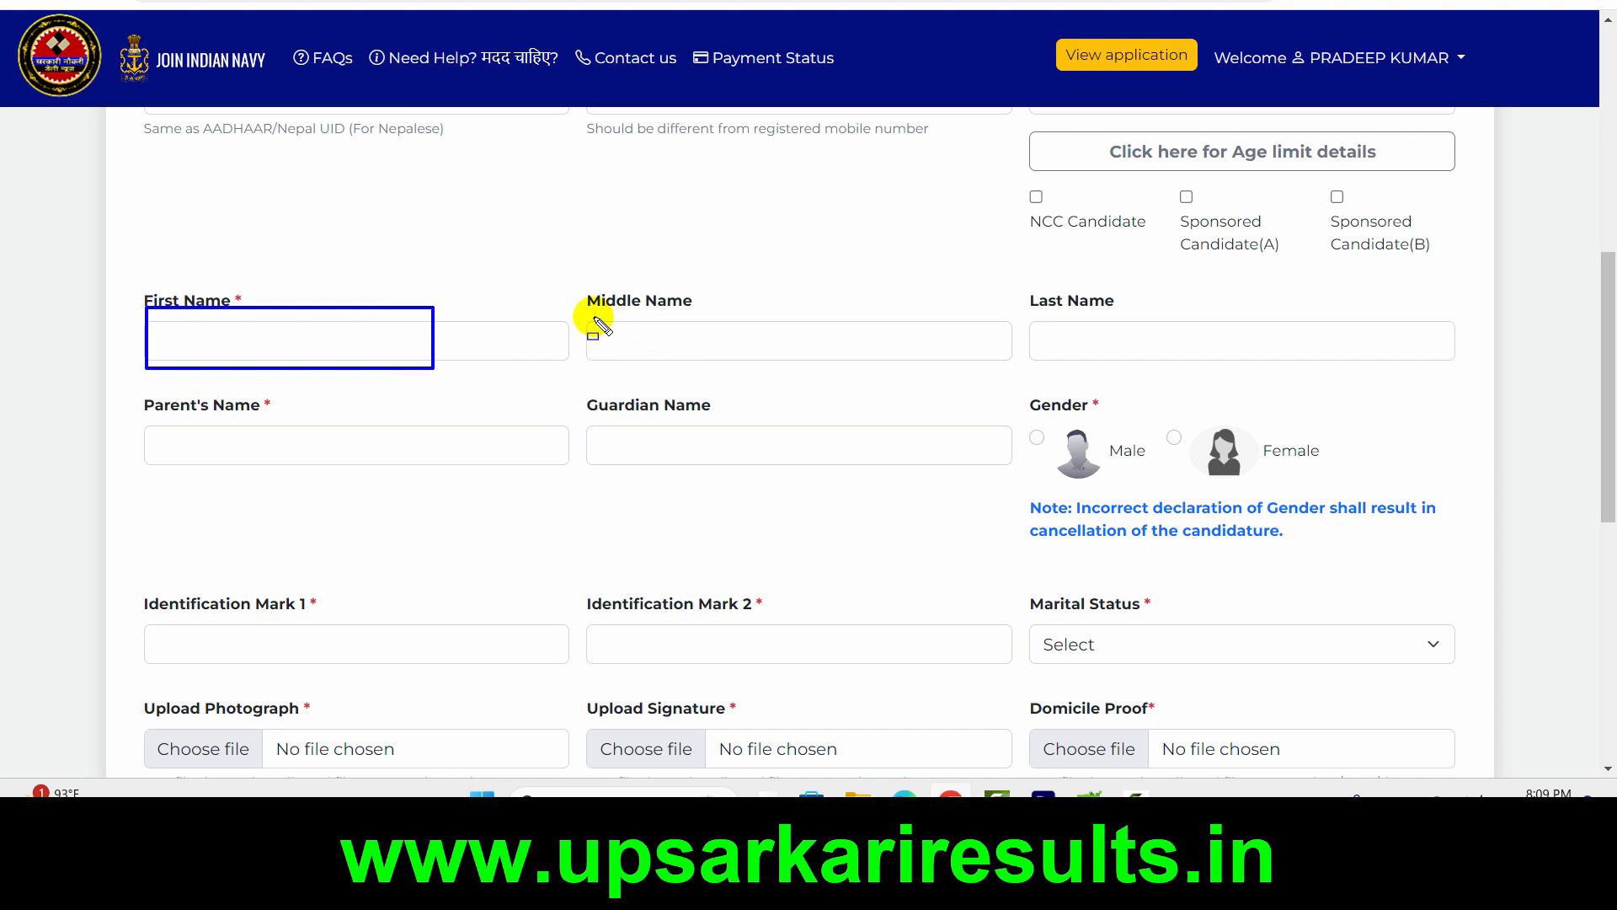
left_click_drag(588, 317, 840, 365)
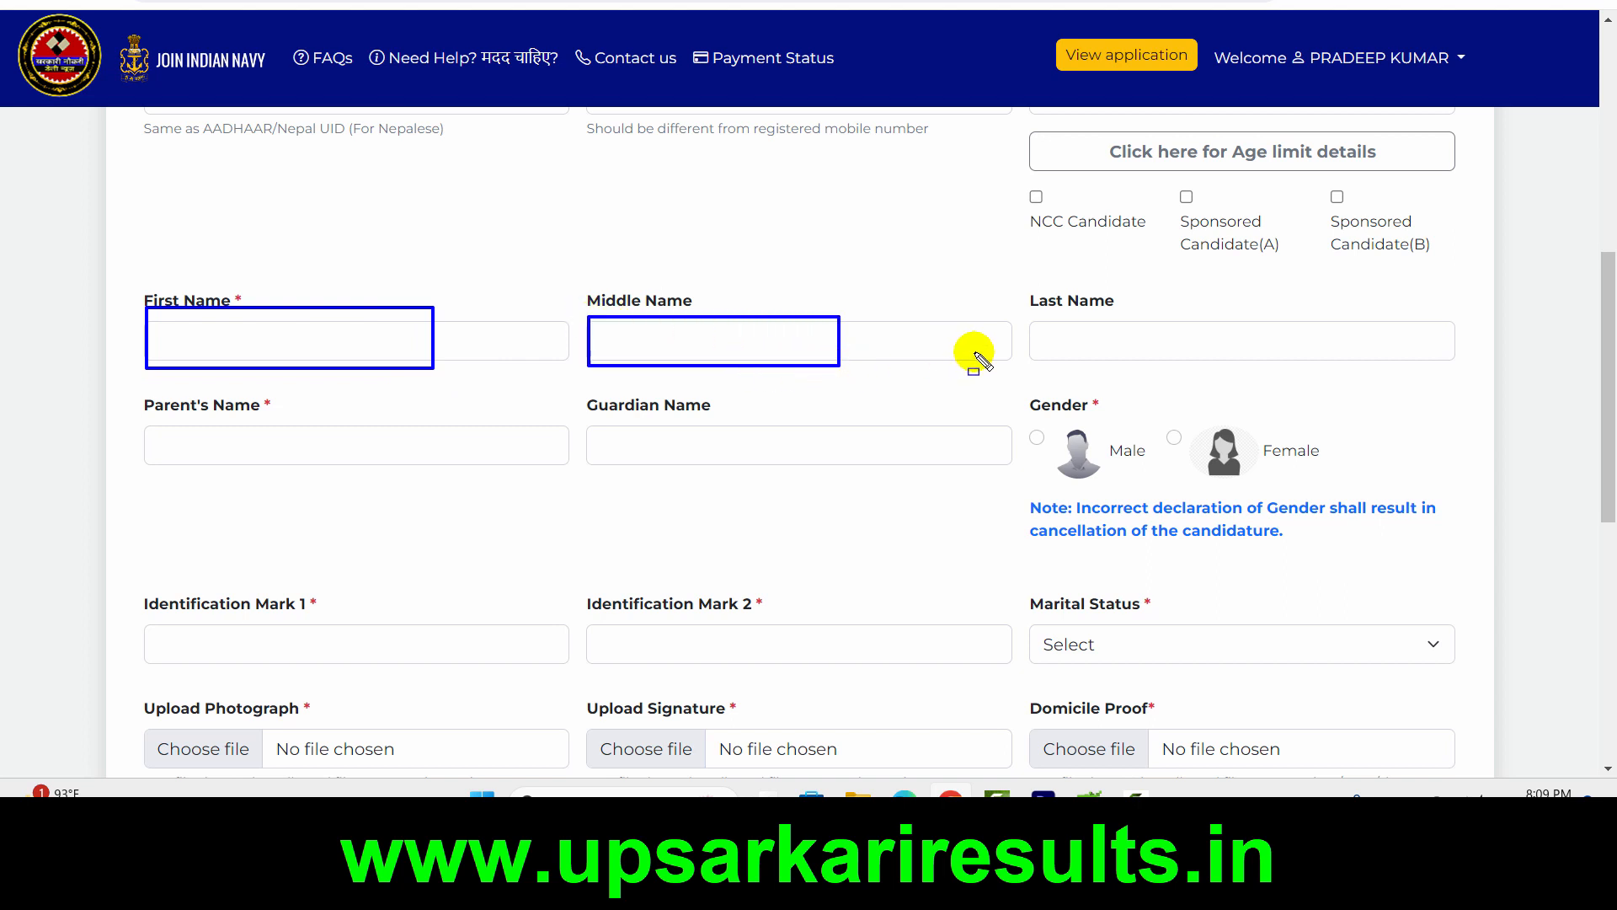
left_click_drag(1040, 315, 1306, 363)
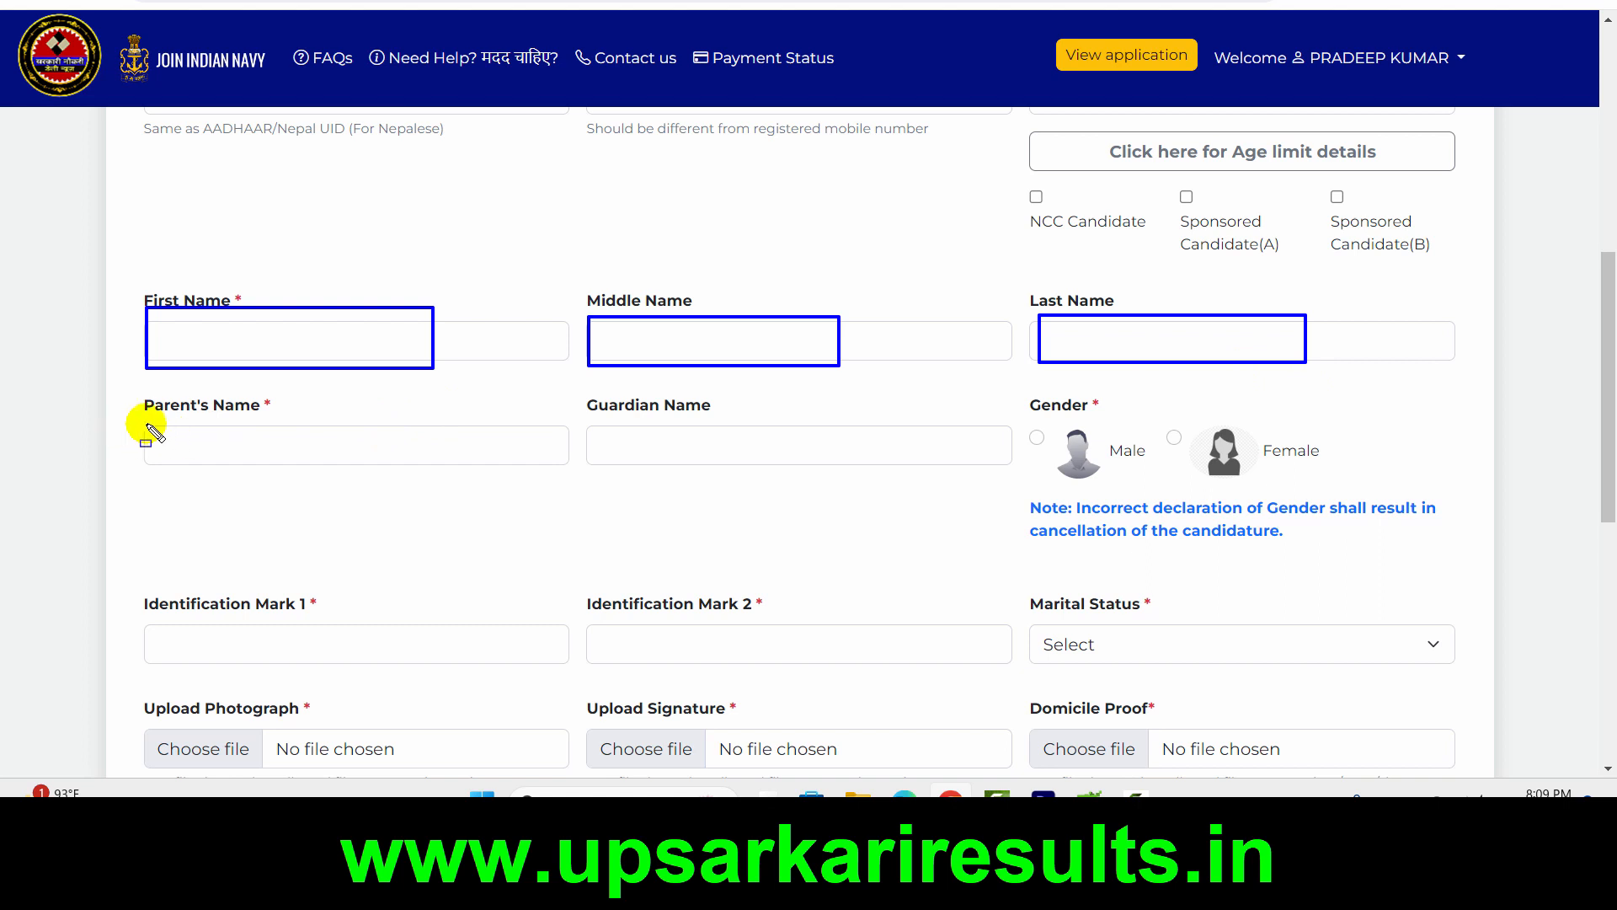
mouse_move(149, 426)
left_mouse_down()
mouse_move(346, 470)
mouse_move(426, 467)
left_mouse_up()
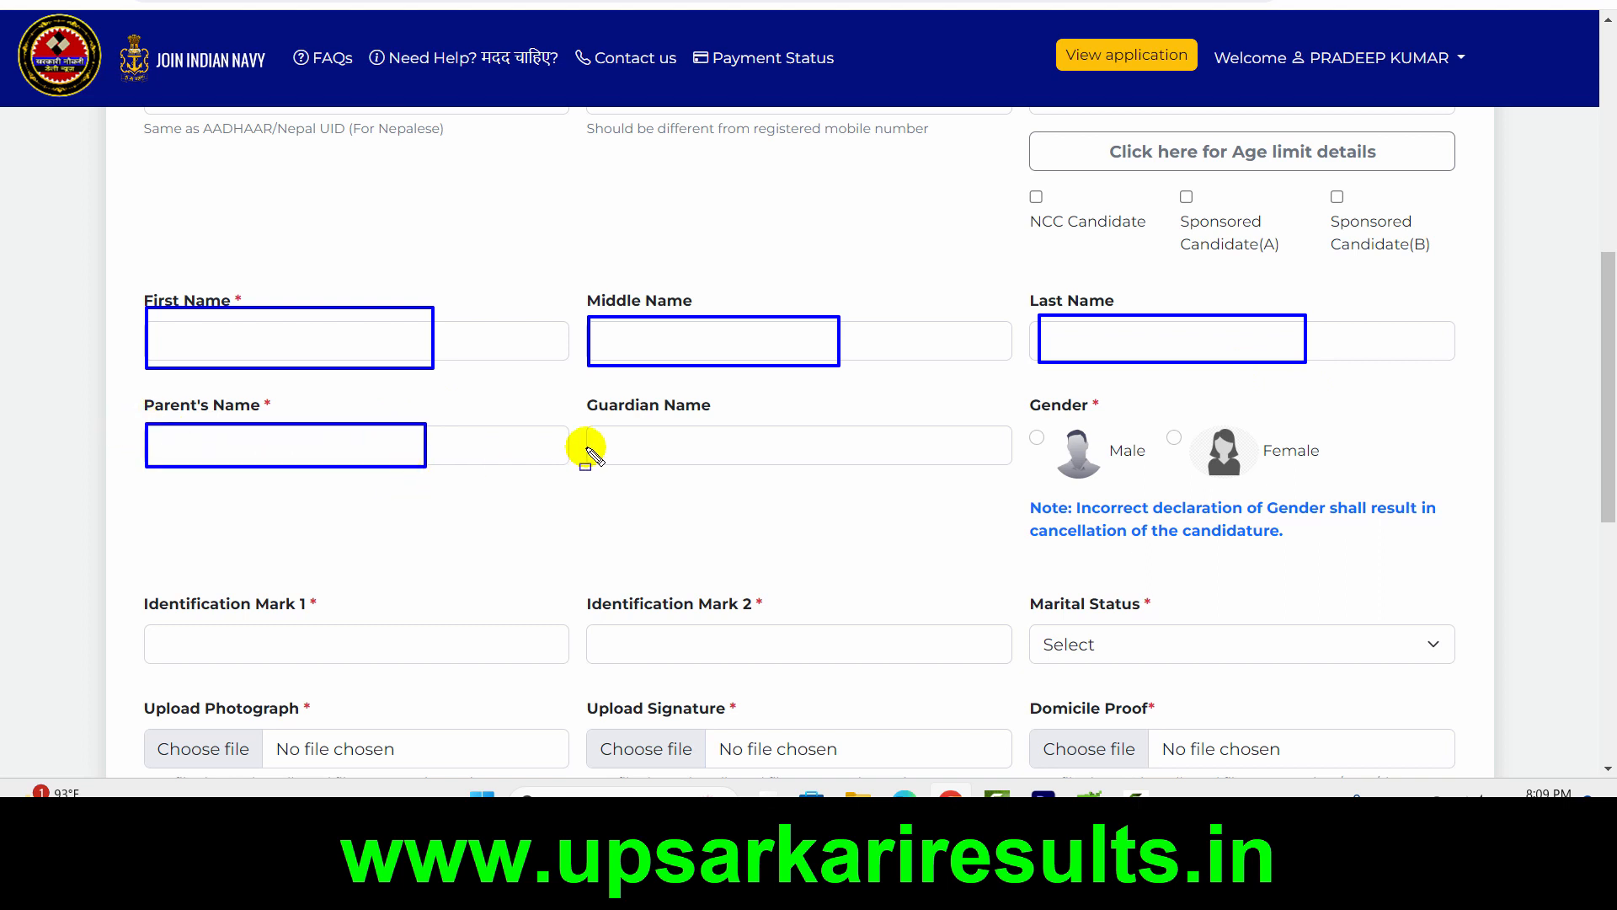
left_click_drag(593, 420, 813, 473)
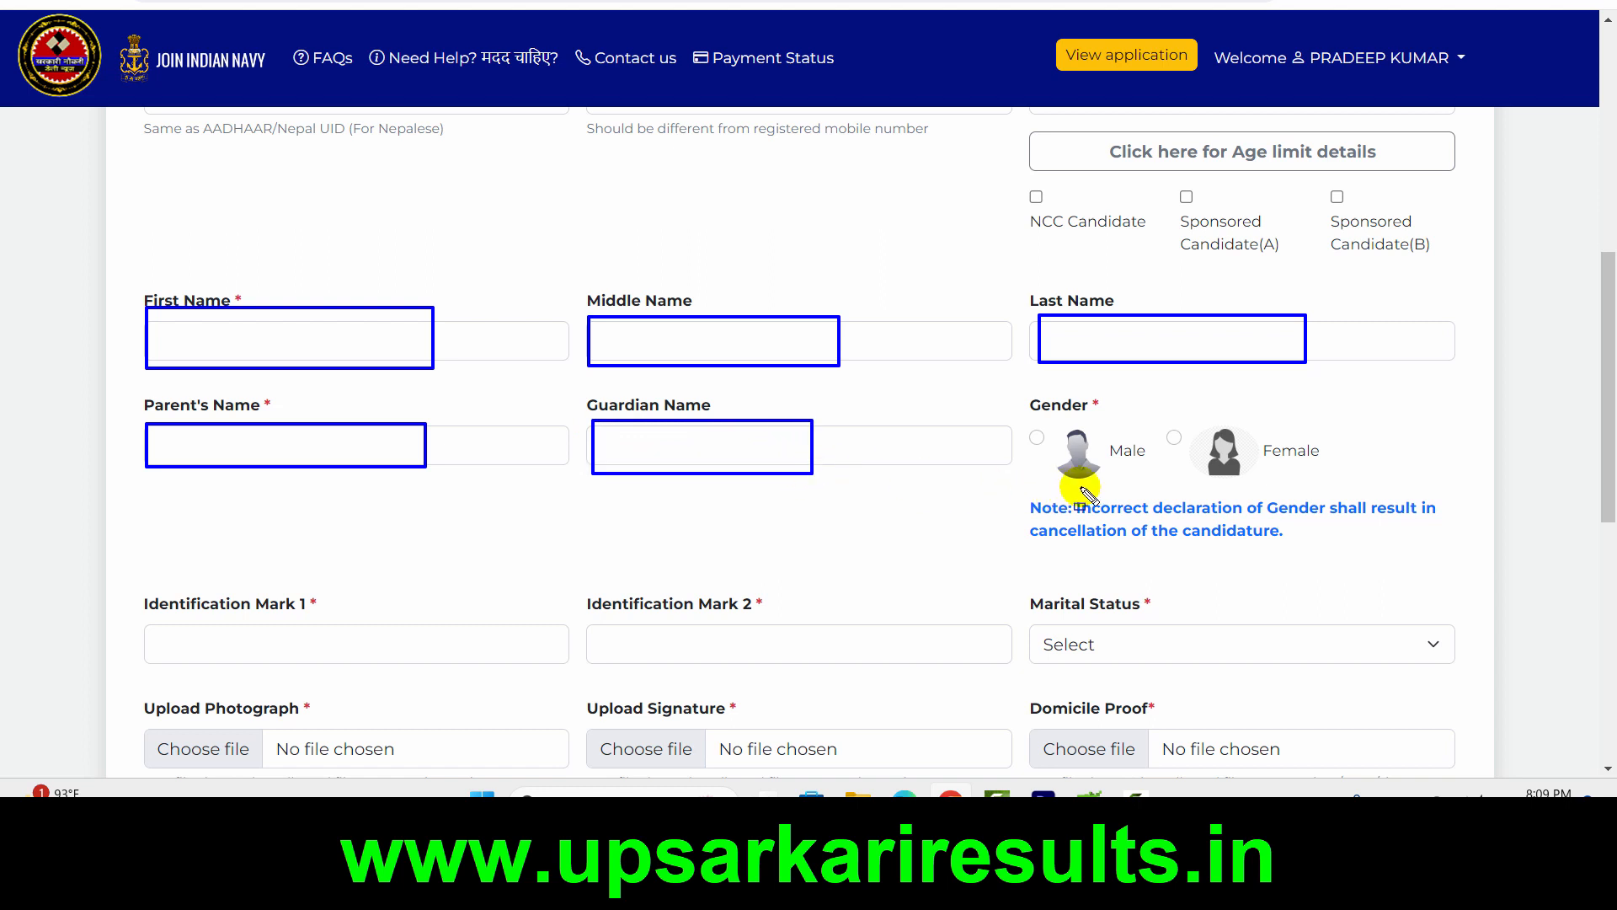
key("Escape")
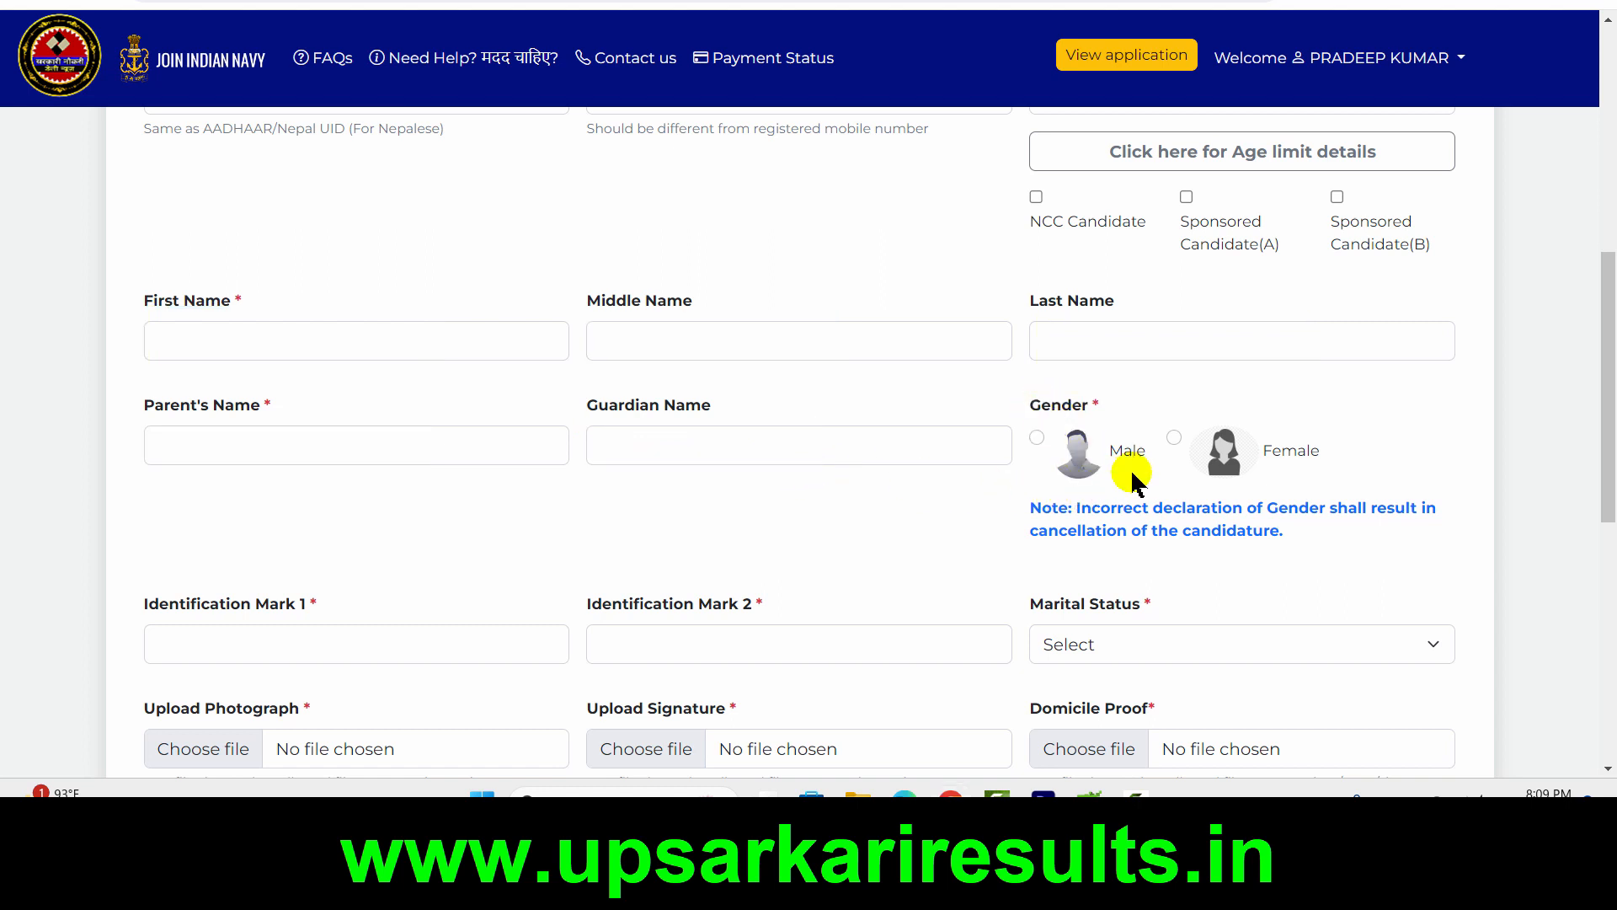
Set the gender to Male and enter NO MARK as Identification Mark 1
left_click(1037, 437)
scroll(404, 555, "down", 3)
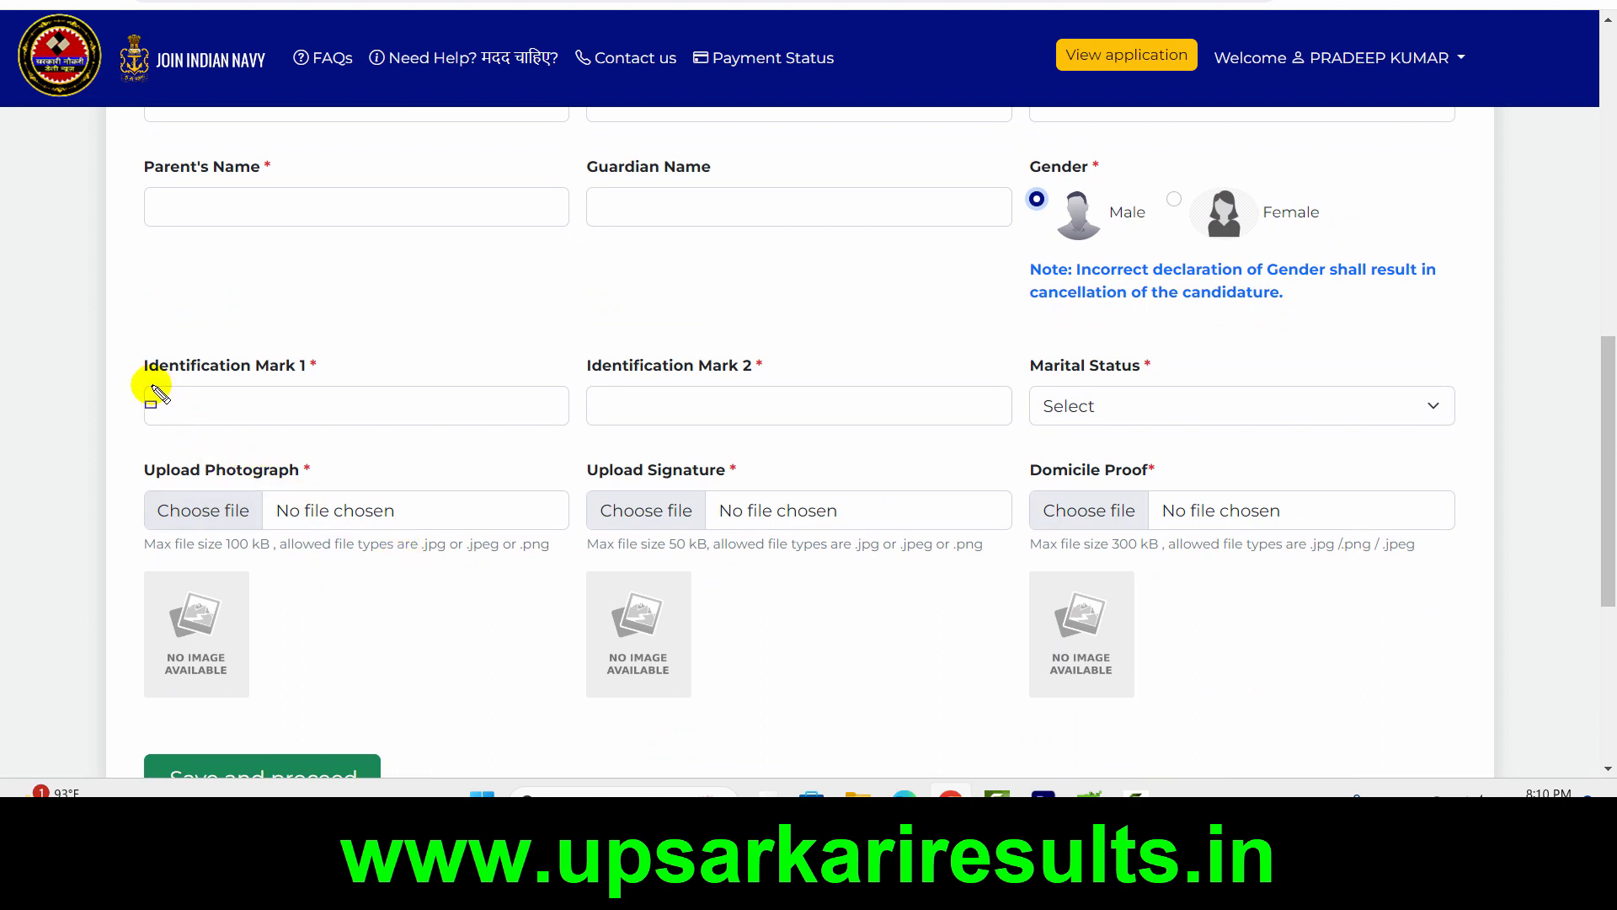
mouse_move(151, 386)
left_mouse_down()
mouse_move(404, 398)
mouse_move(505, 430)
left_mouse_up()
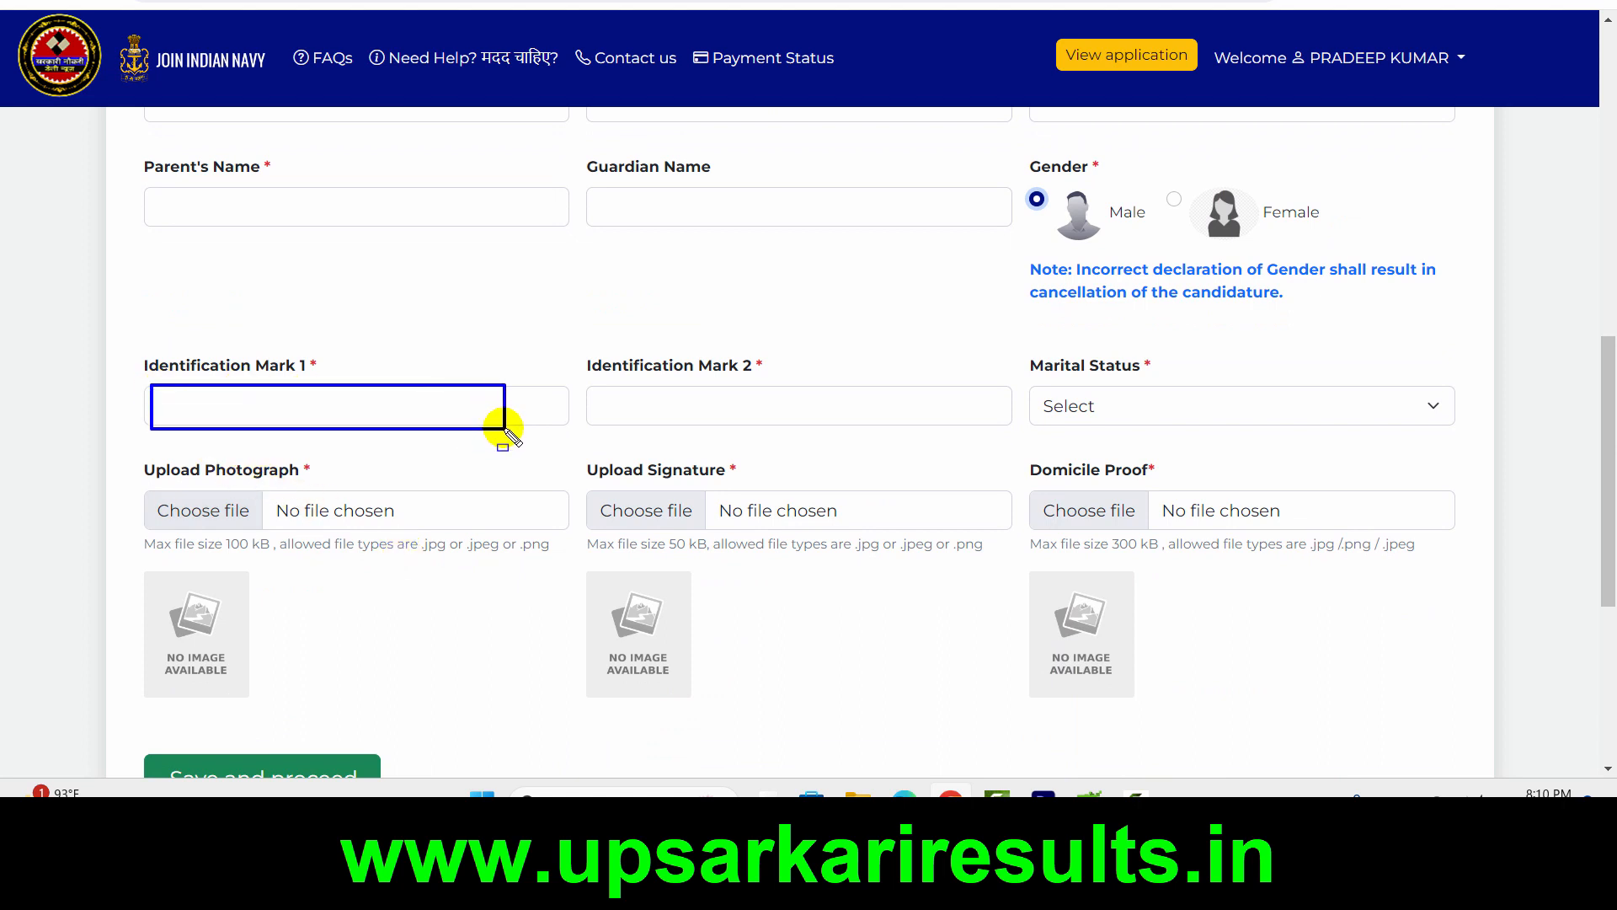
key("Escape")
left_click(490, 398)
type("nO")
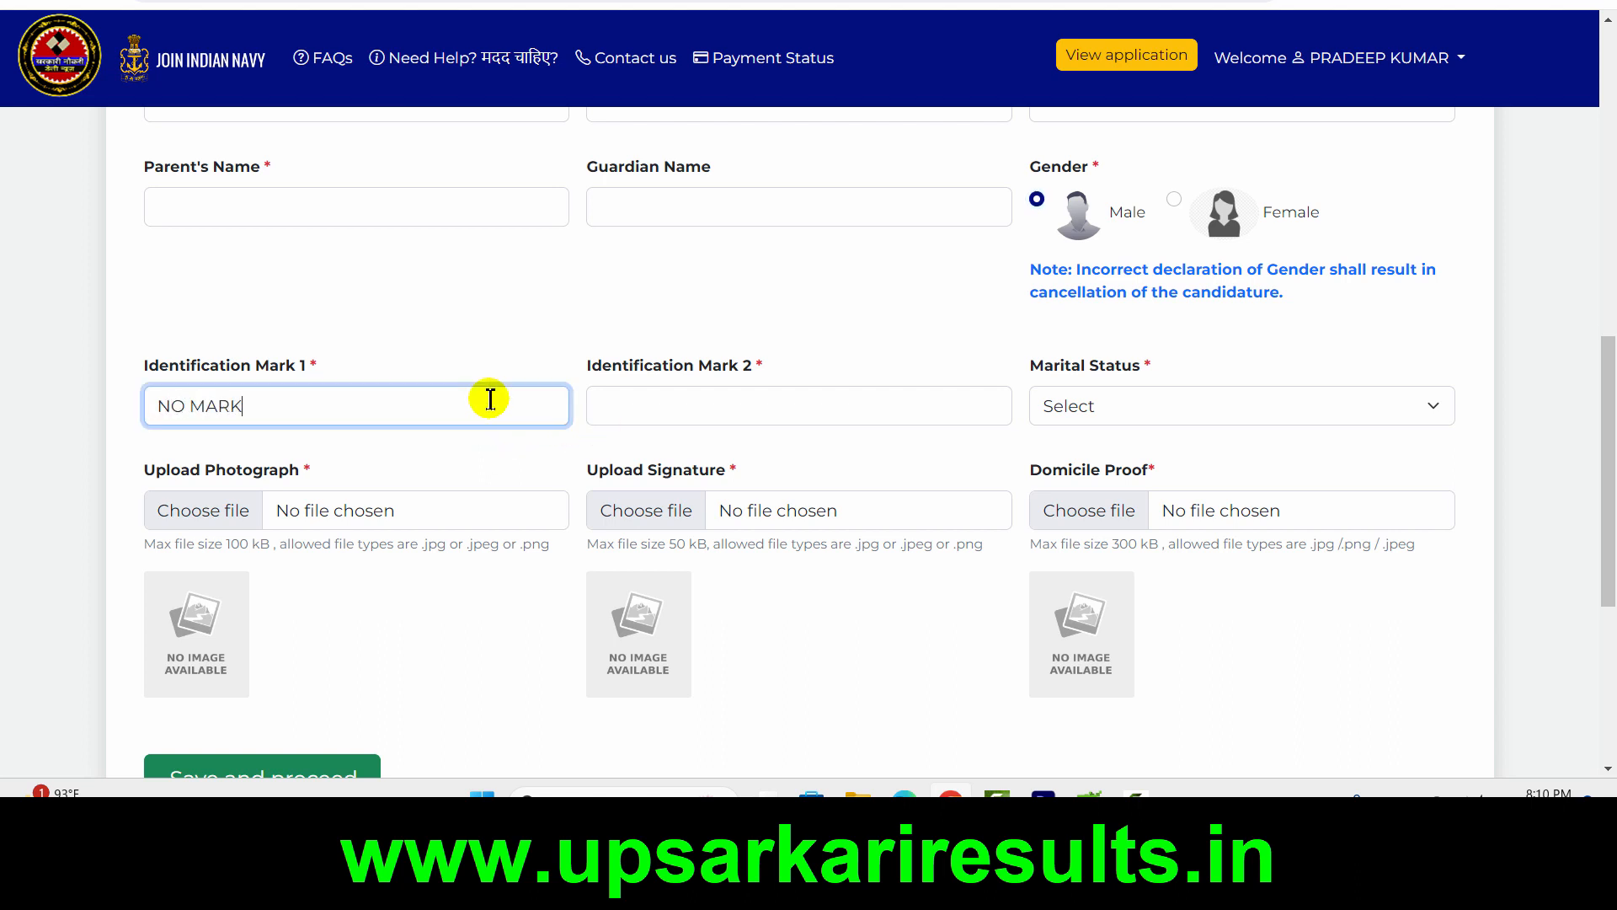
Set the marital status to Unmarried
left_click(1171, 417)
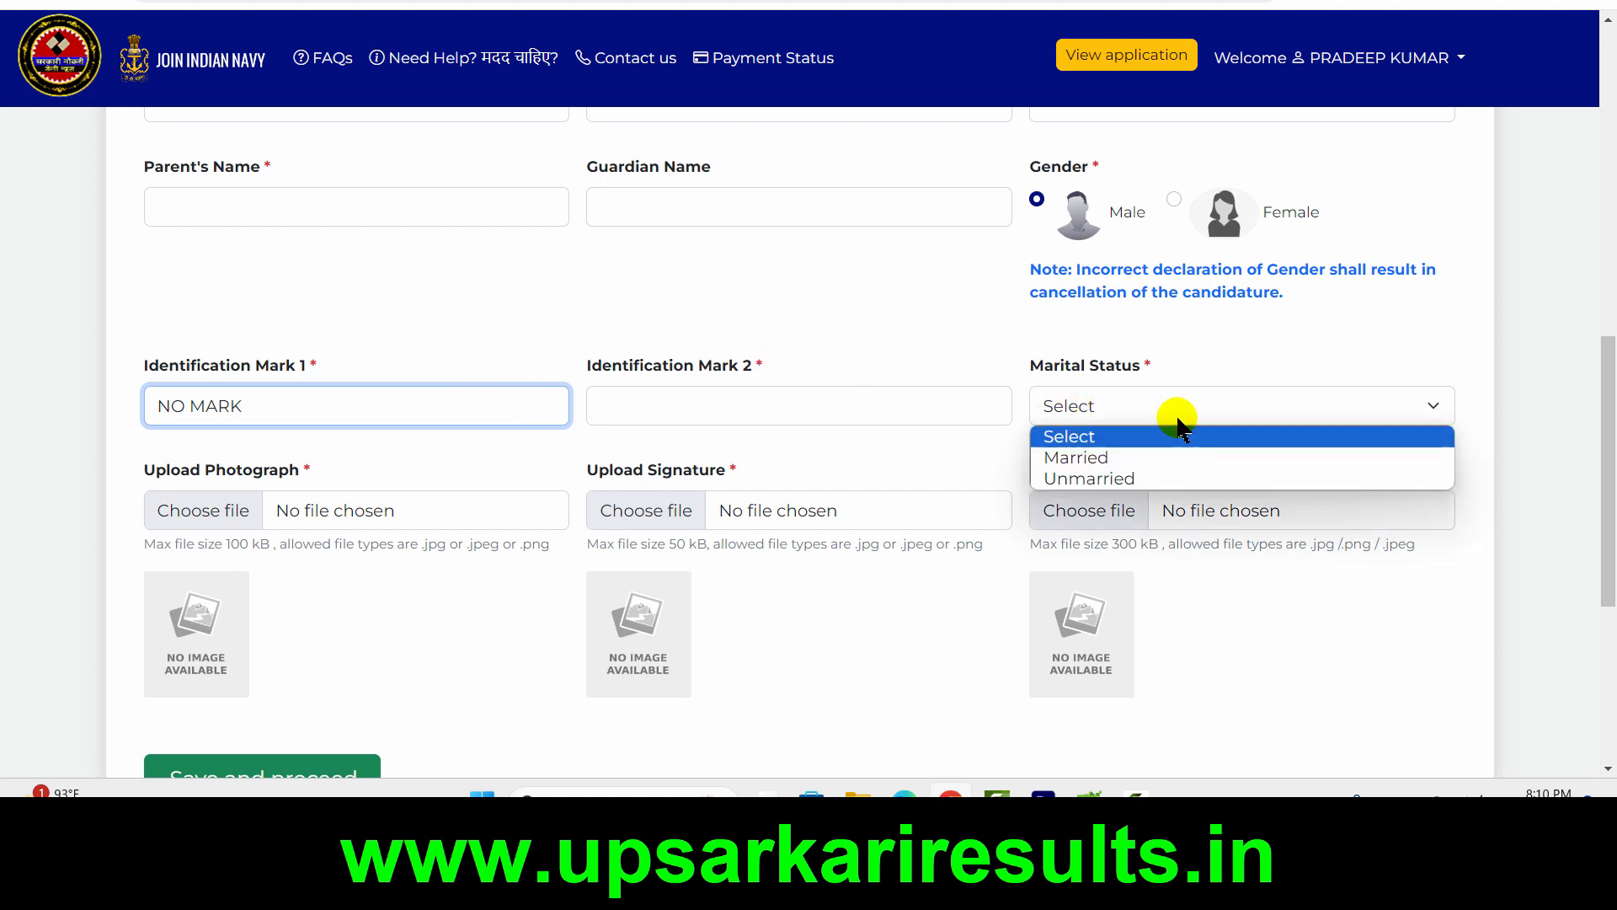
left_click(1104, 477)
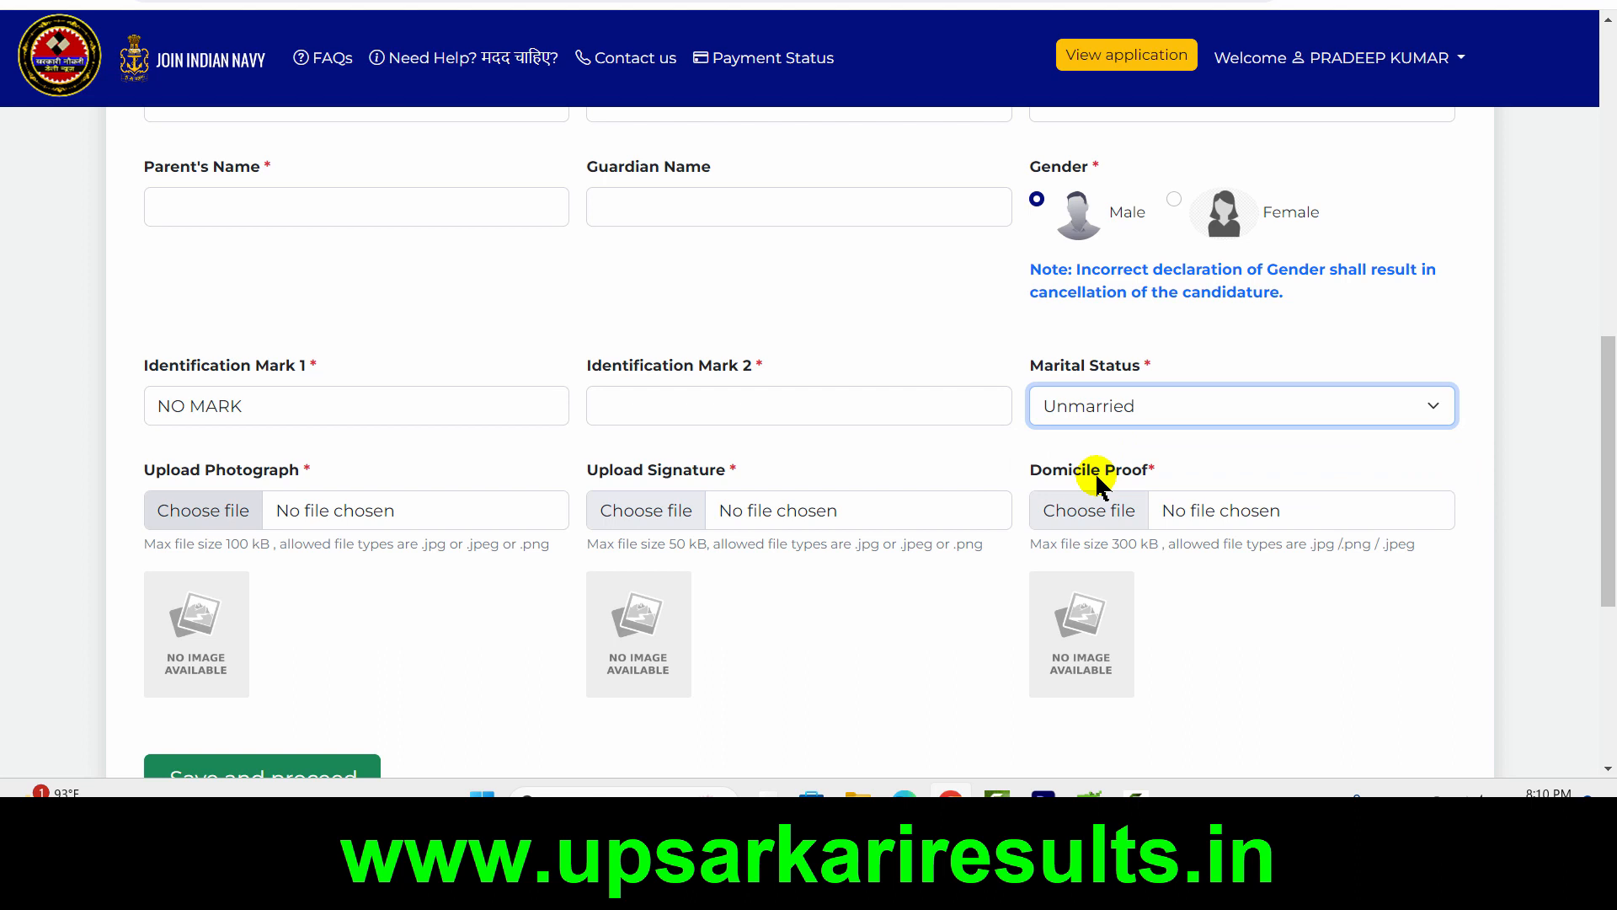
Review the maximum file sizes and allowed file types for the photograph, signature and domicile proof uploads
scroll(139, 358, "down", 1)
left_click_drag(145, 358, 490, 421)
left_click_drag(194, 429, 275, 462)
left_click_drag(365, 428, 565, 480)
left_click_drag(561, 358, 816, 403)
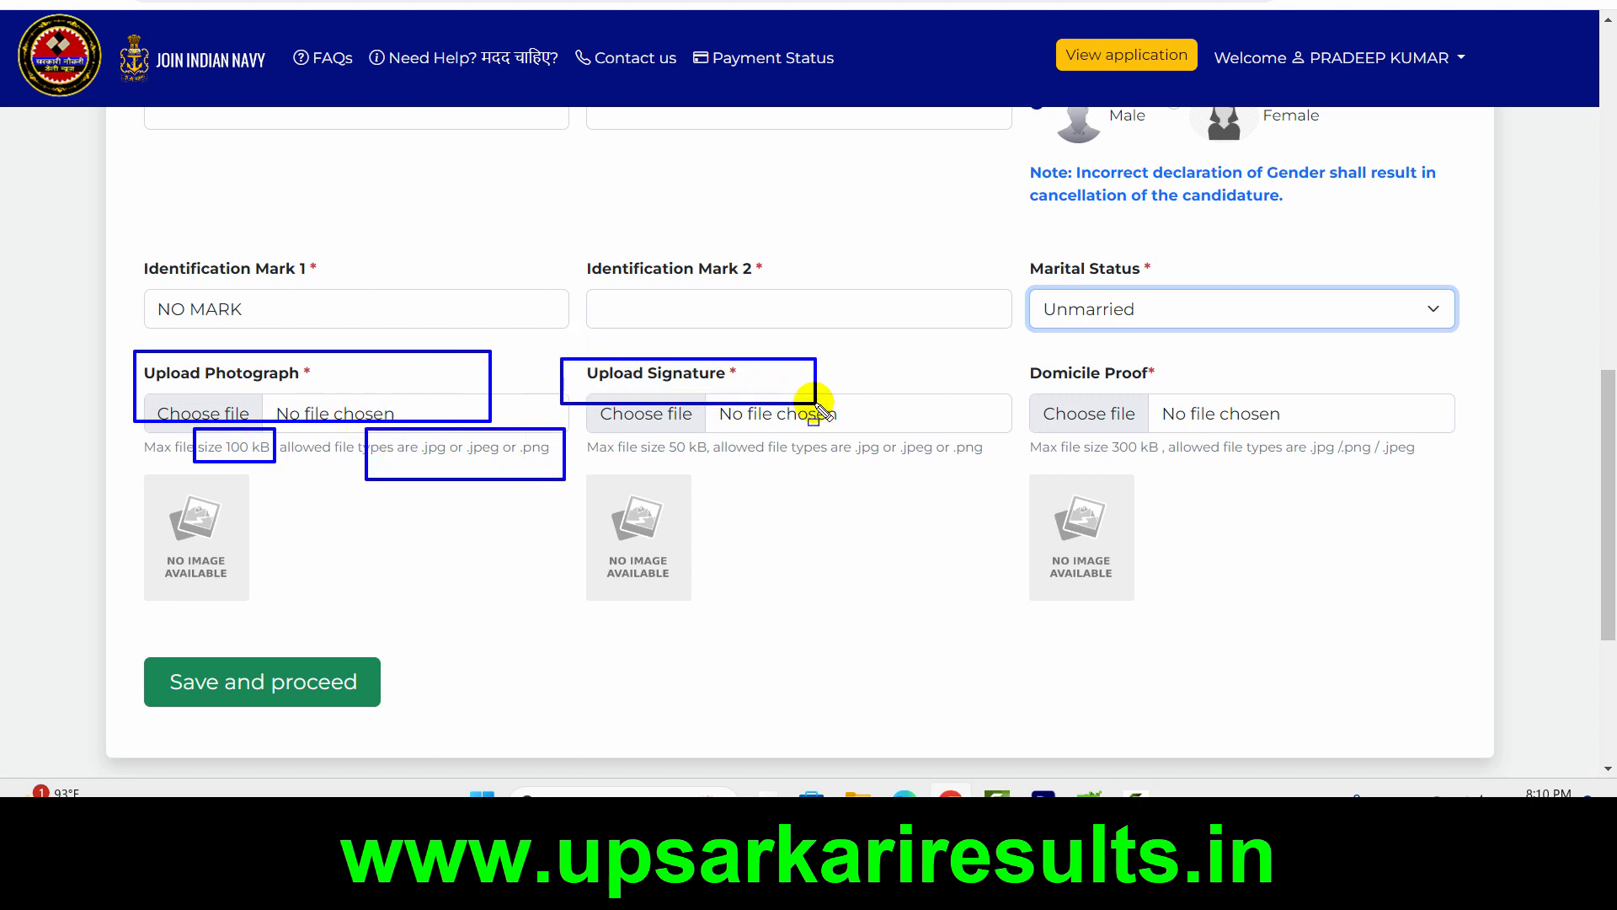
left_click_drag(652, 429, 724, 472)
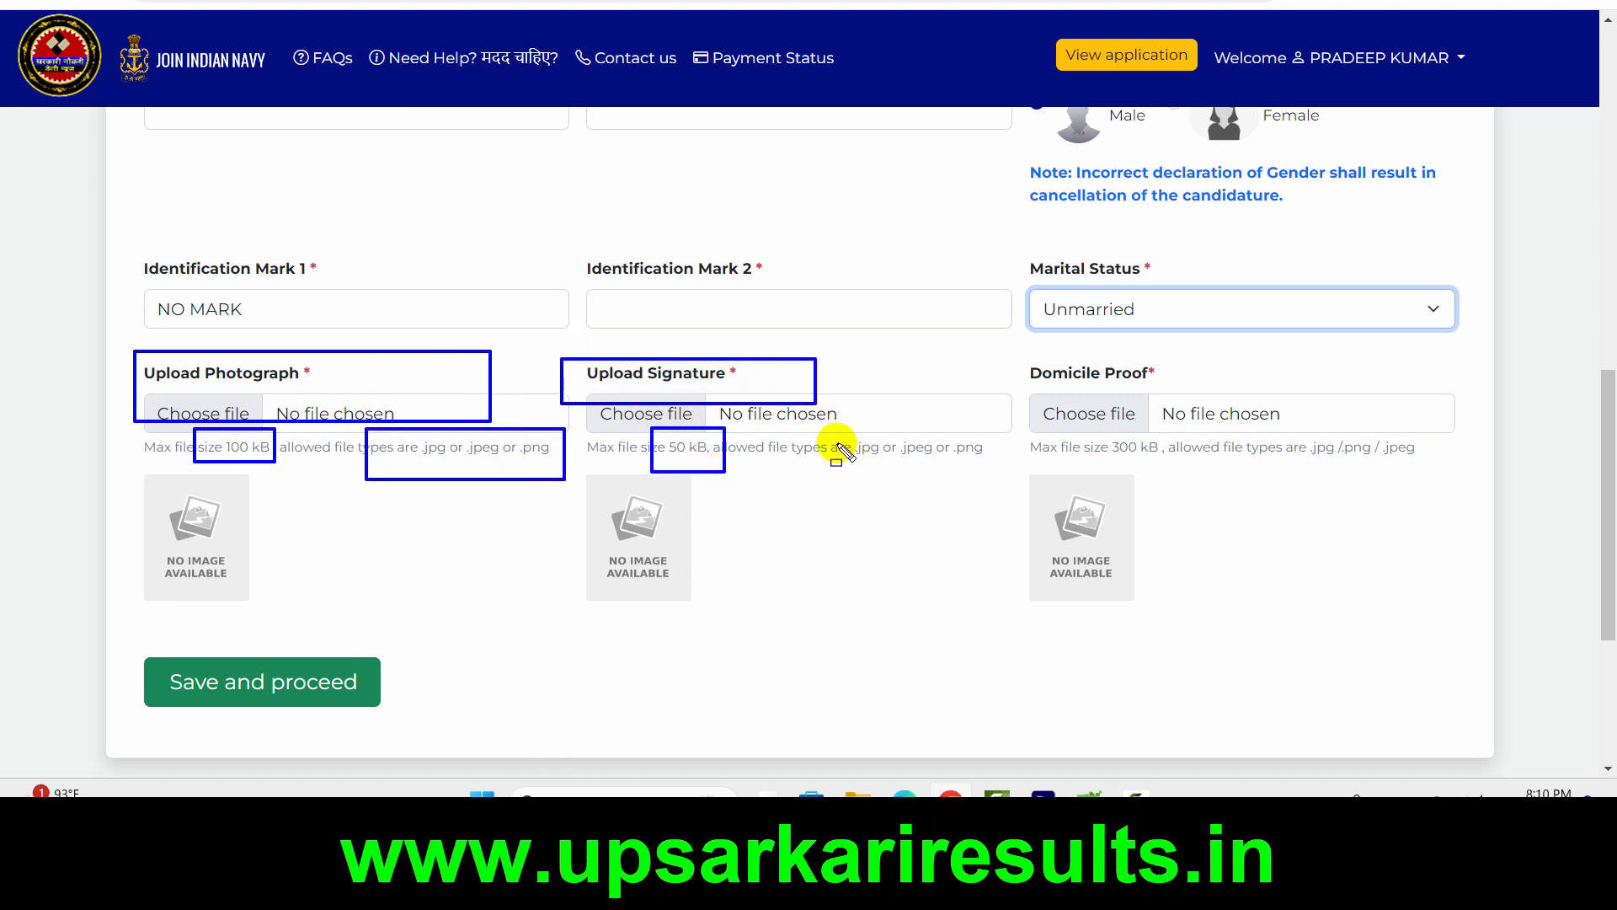
left_click_drag(828, 430, 991, 468)
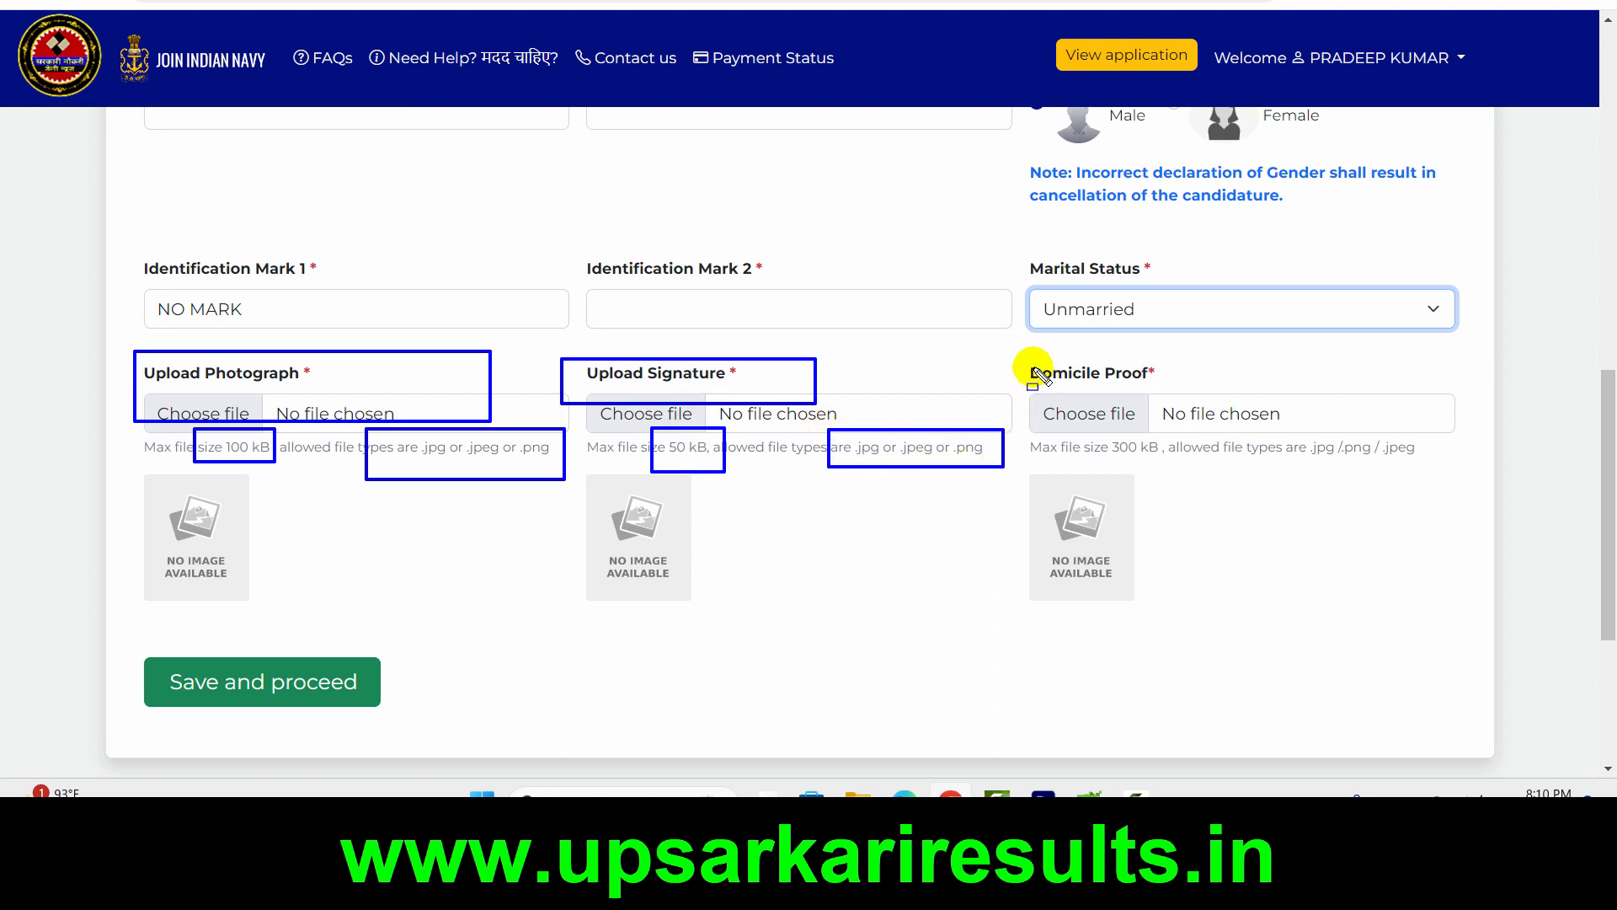
mouse_move(1022, 361)
left_mouse_down()
mouse_move(1101, 406)
mouse_move(1273, 428)
left_mouse_up()
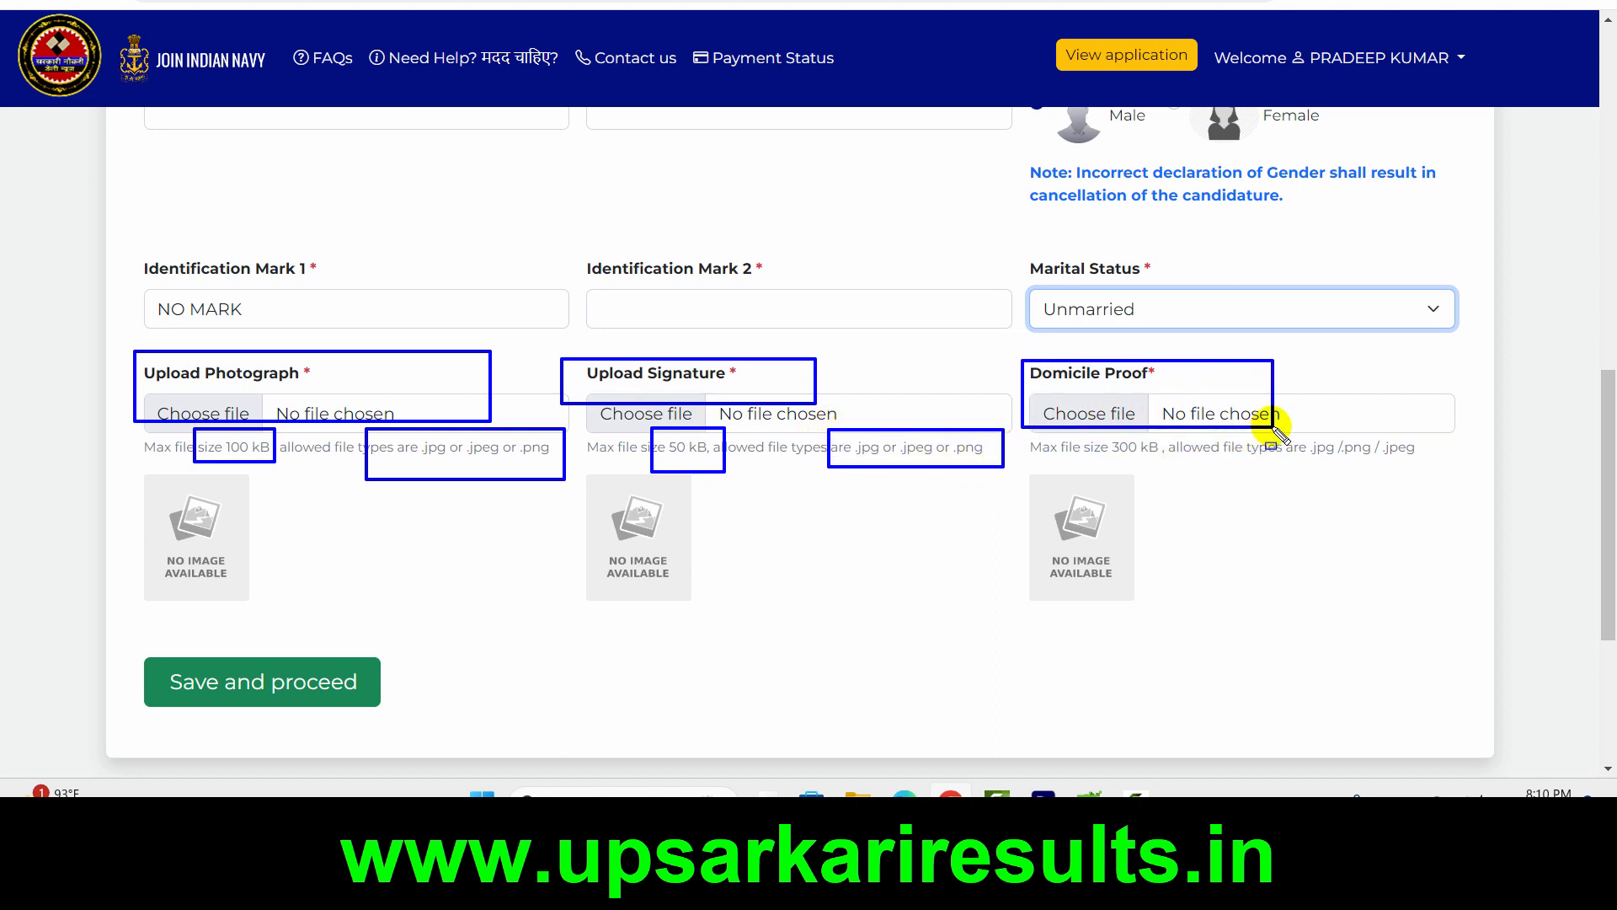
mouse_move(1101, 432)
left_mouse_down()
mouse_move(1306, 466)
mouse_move(1438, 465)
left_mouse_up()
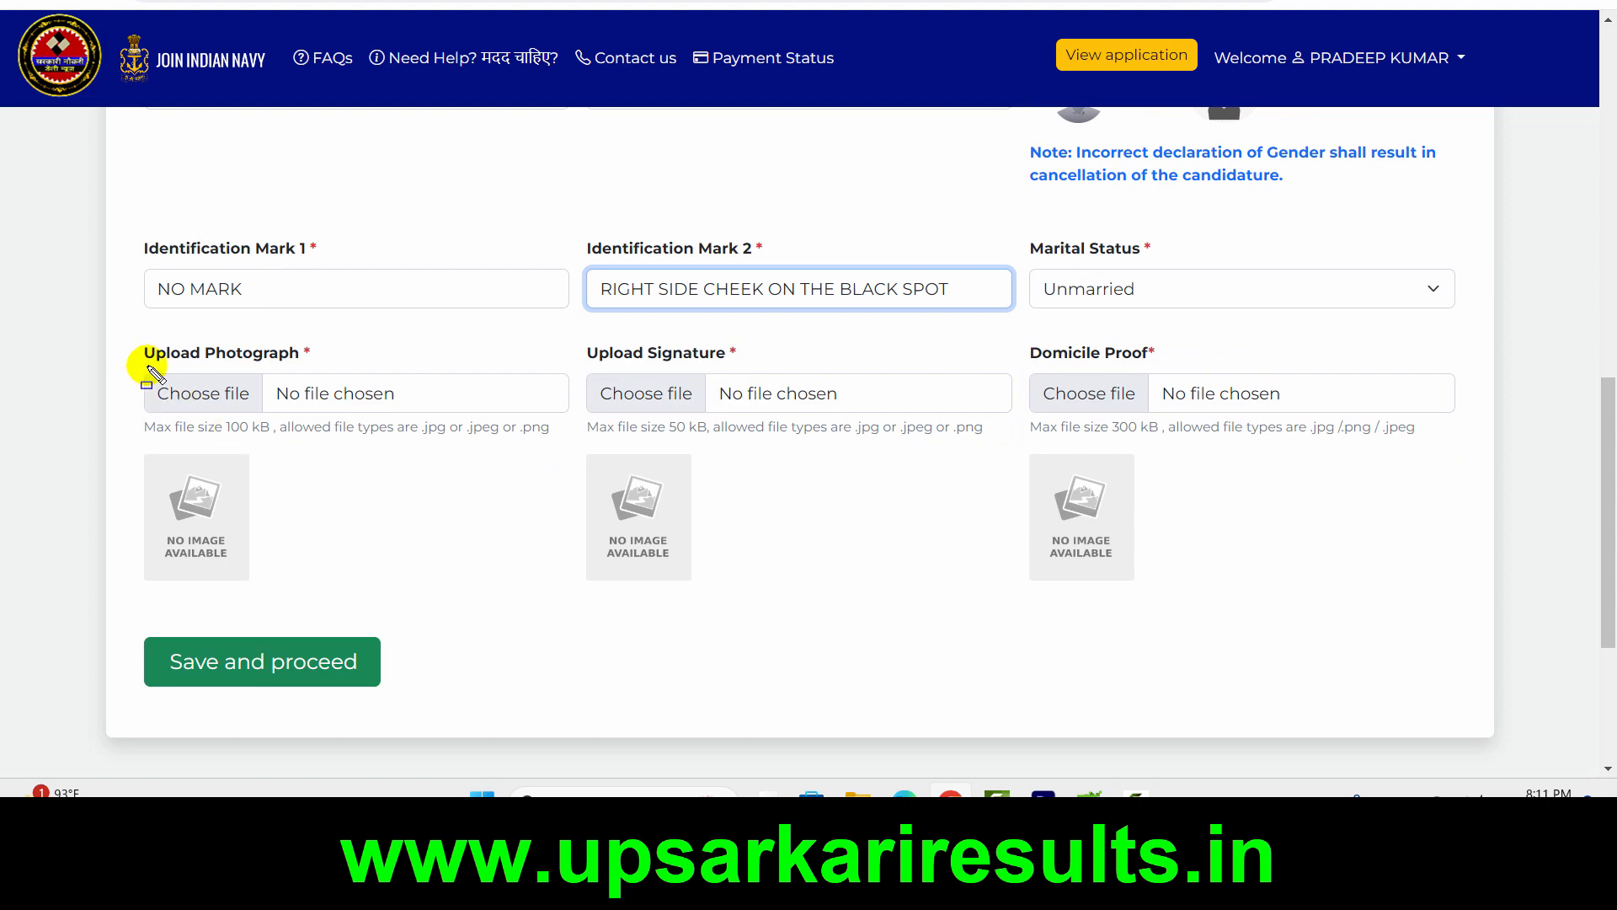
Upload Passport_Photograph.jpeg as the candidate's photograph and Signature.jpg as the signature
left_click(229, 392)
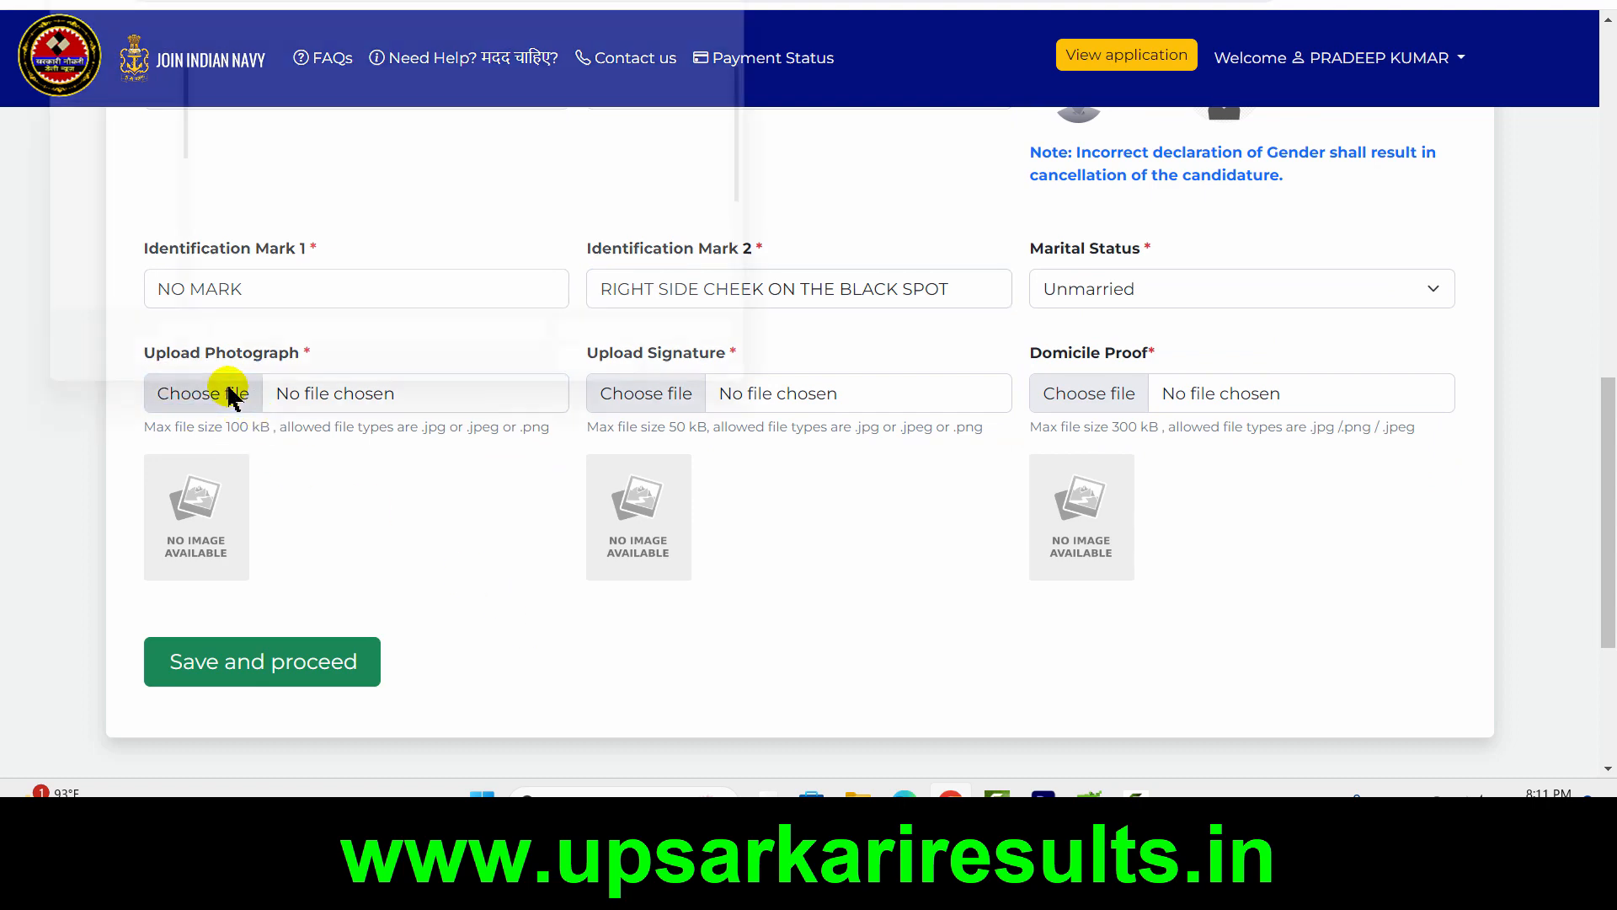
double_click(480, 135)
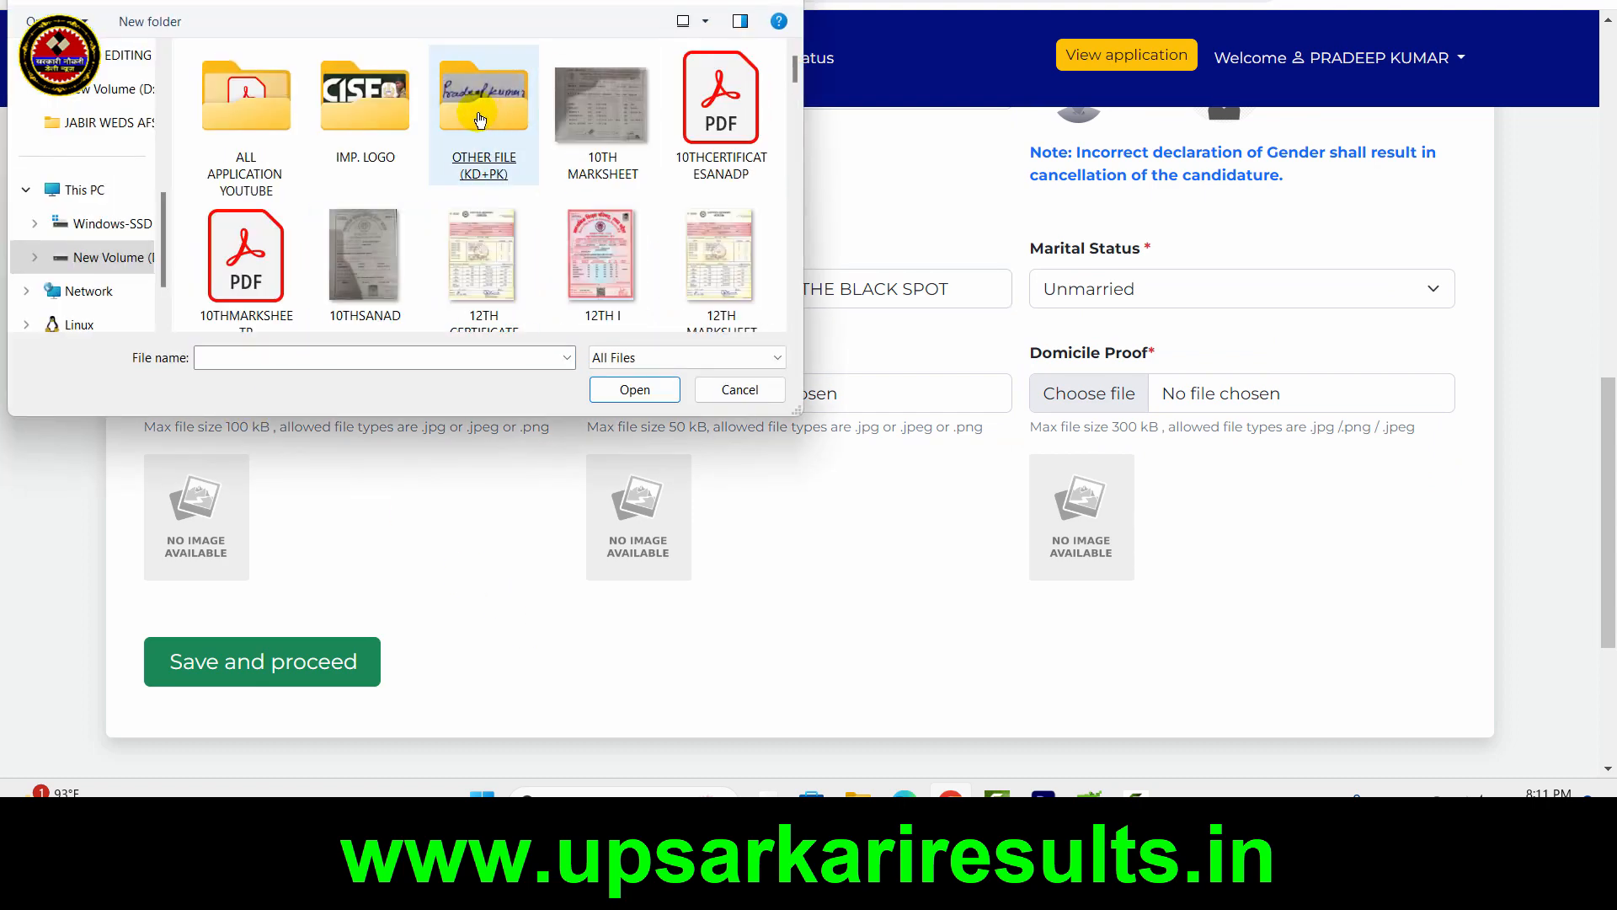
scroll(472, 224, "down", 10)
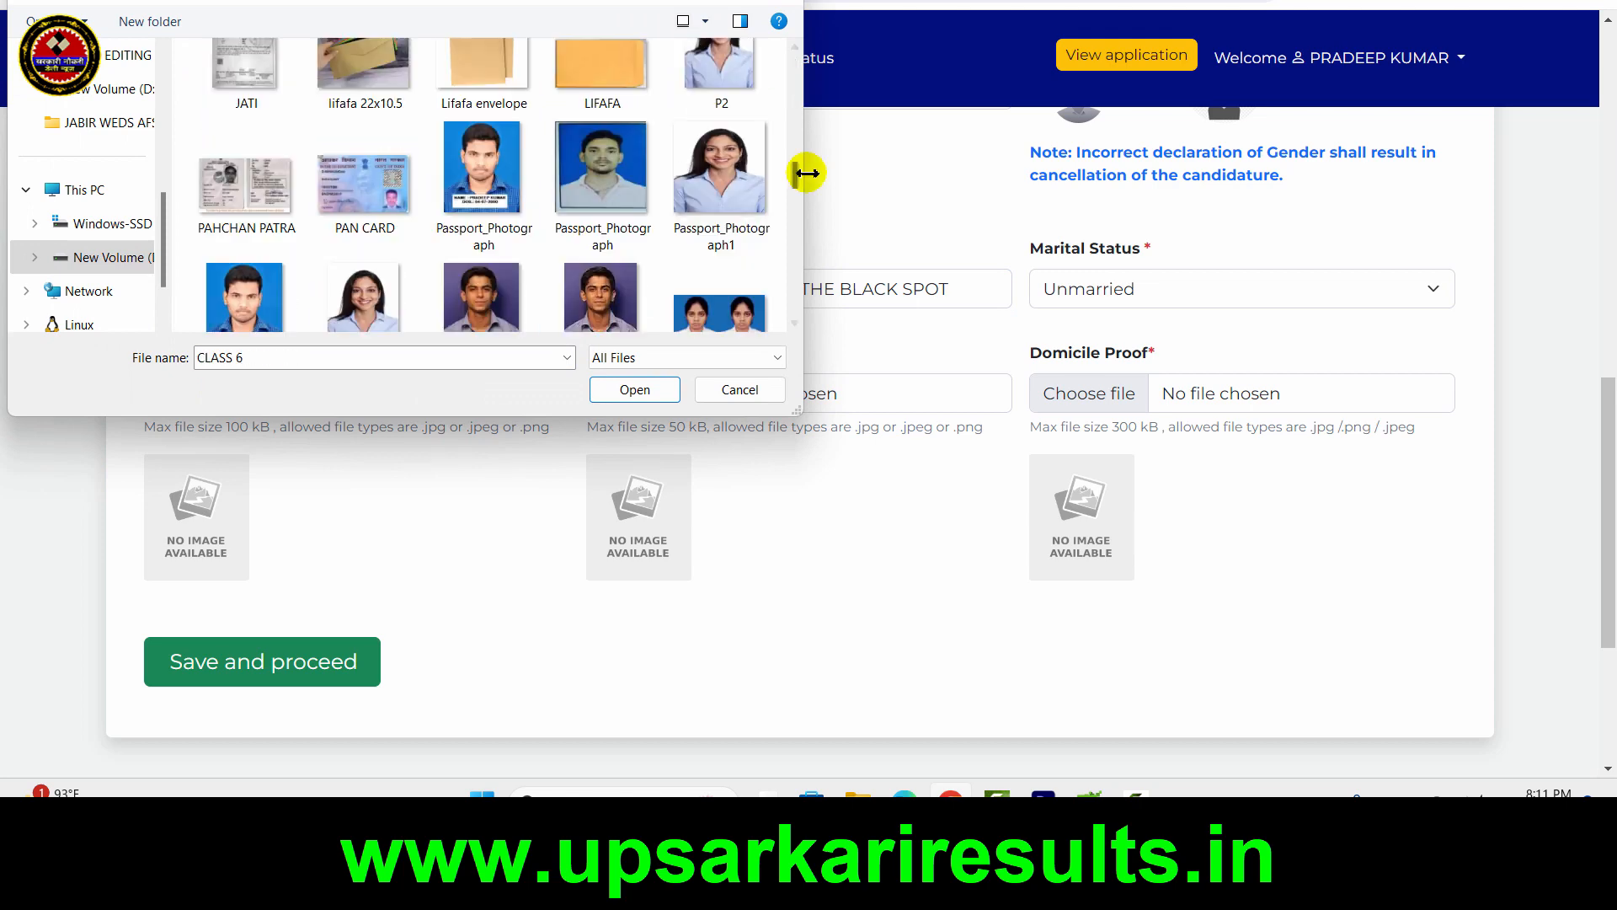
left_click(510, 184)
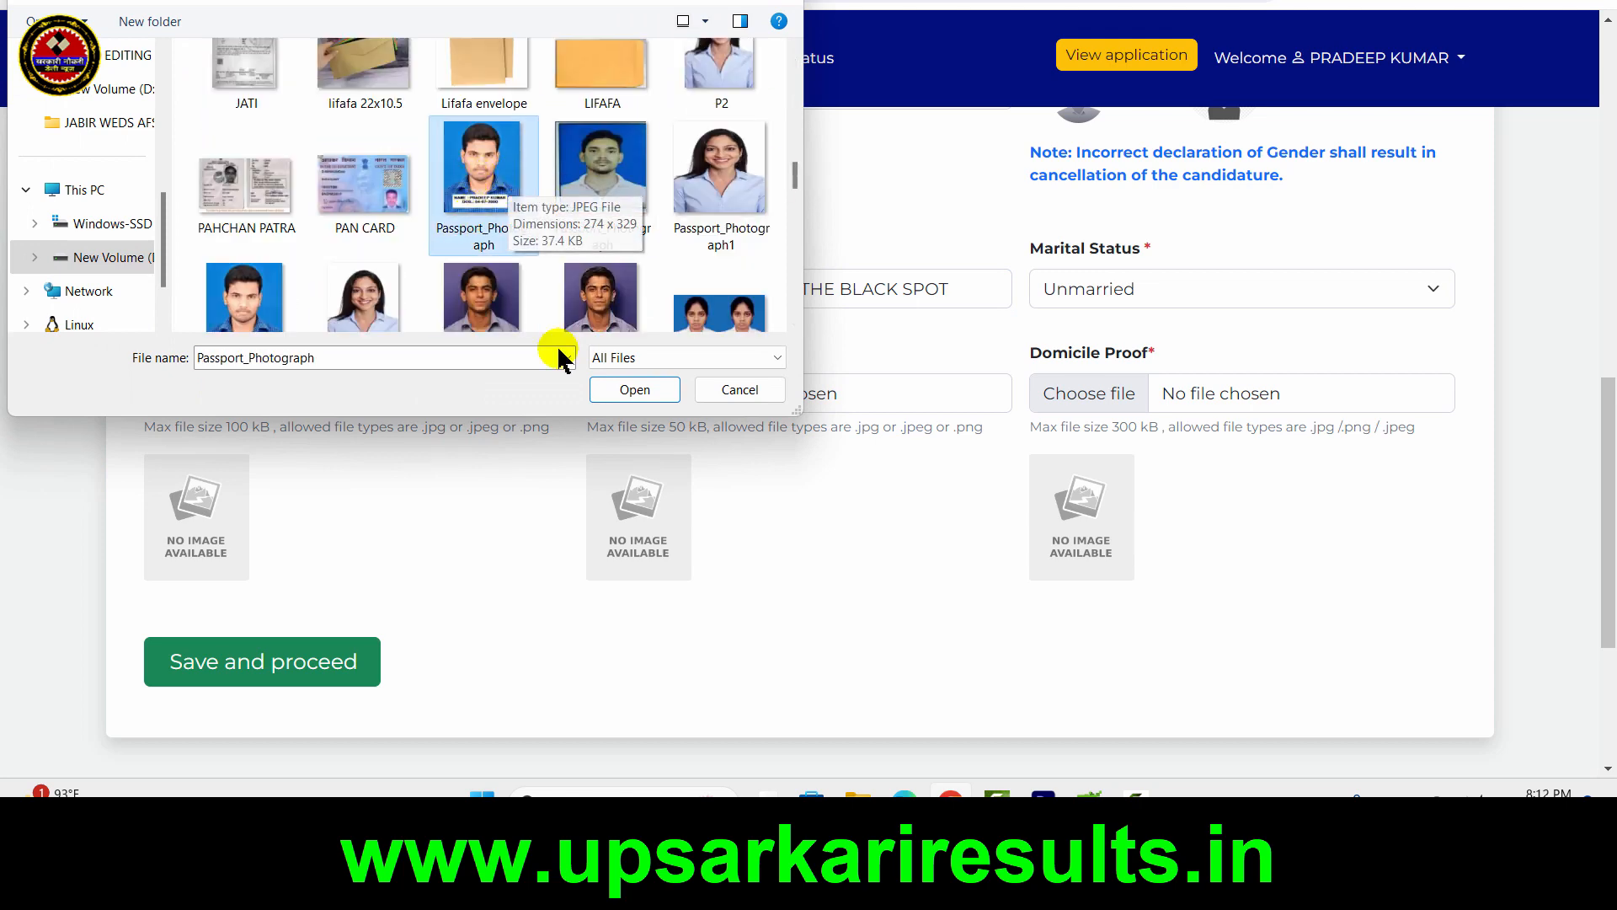
left_click(634, 390)
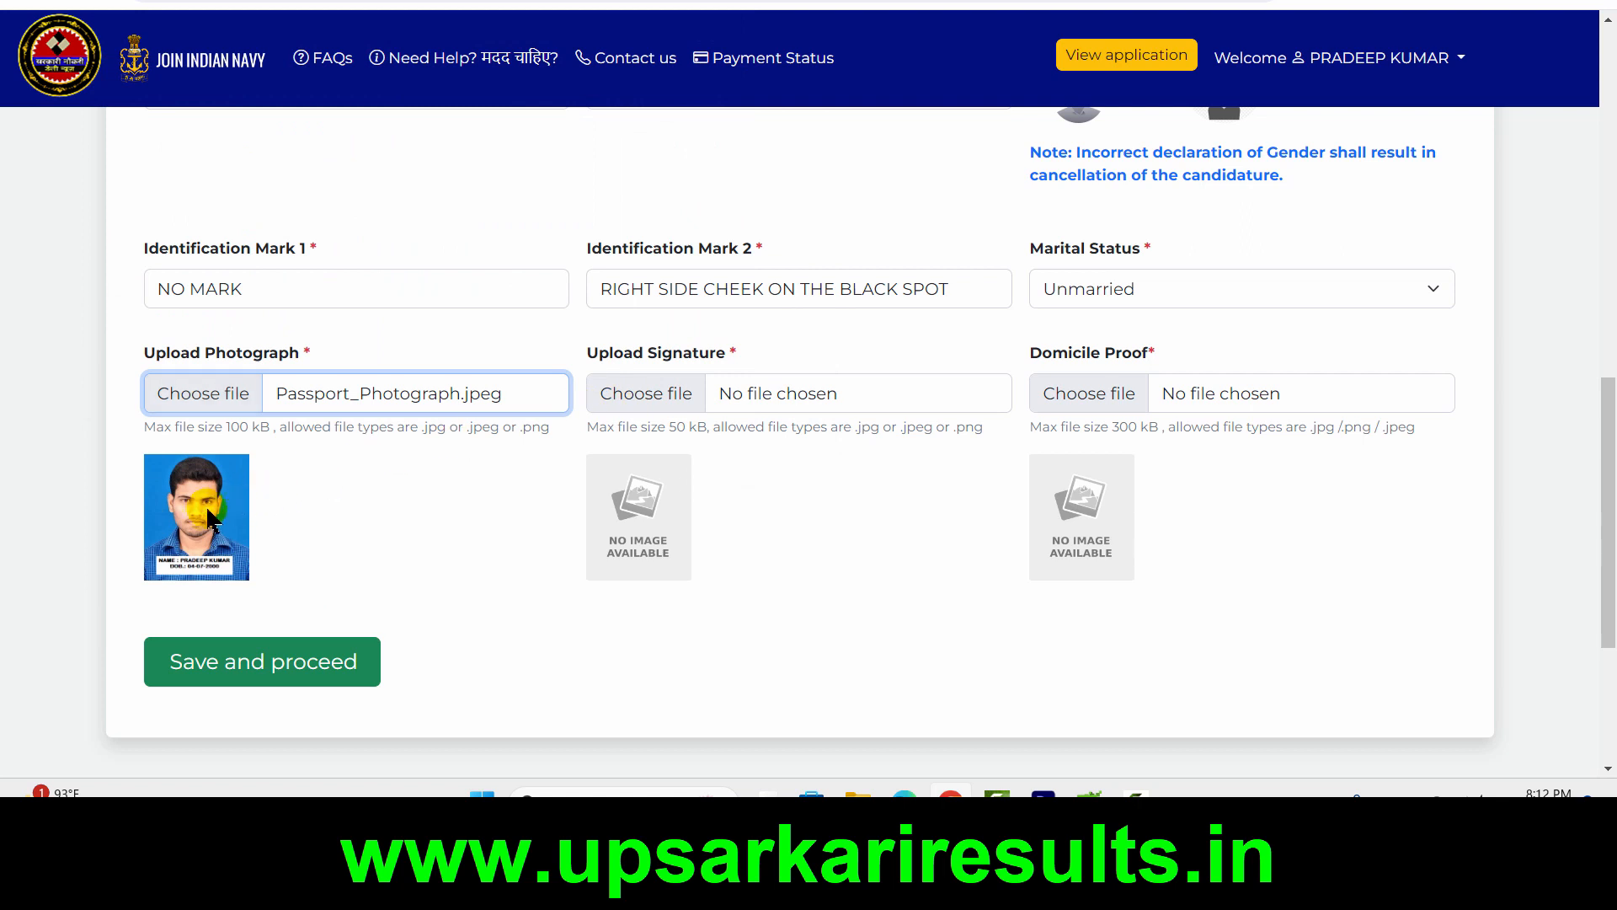
left_click(679, 399)
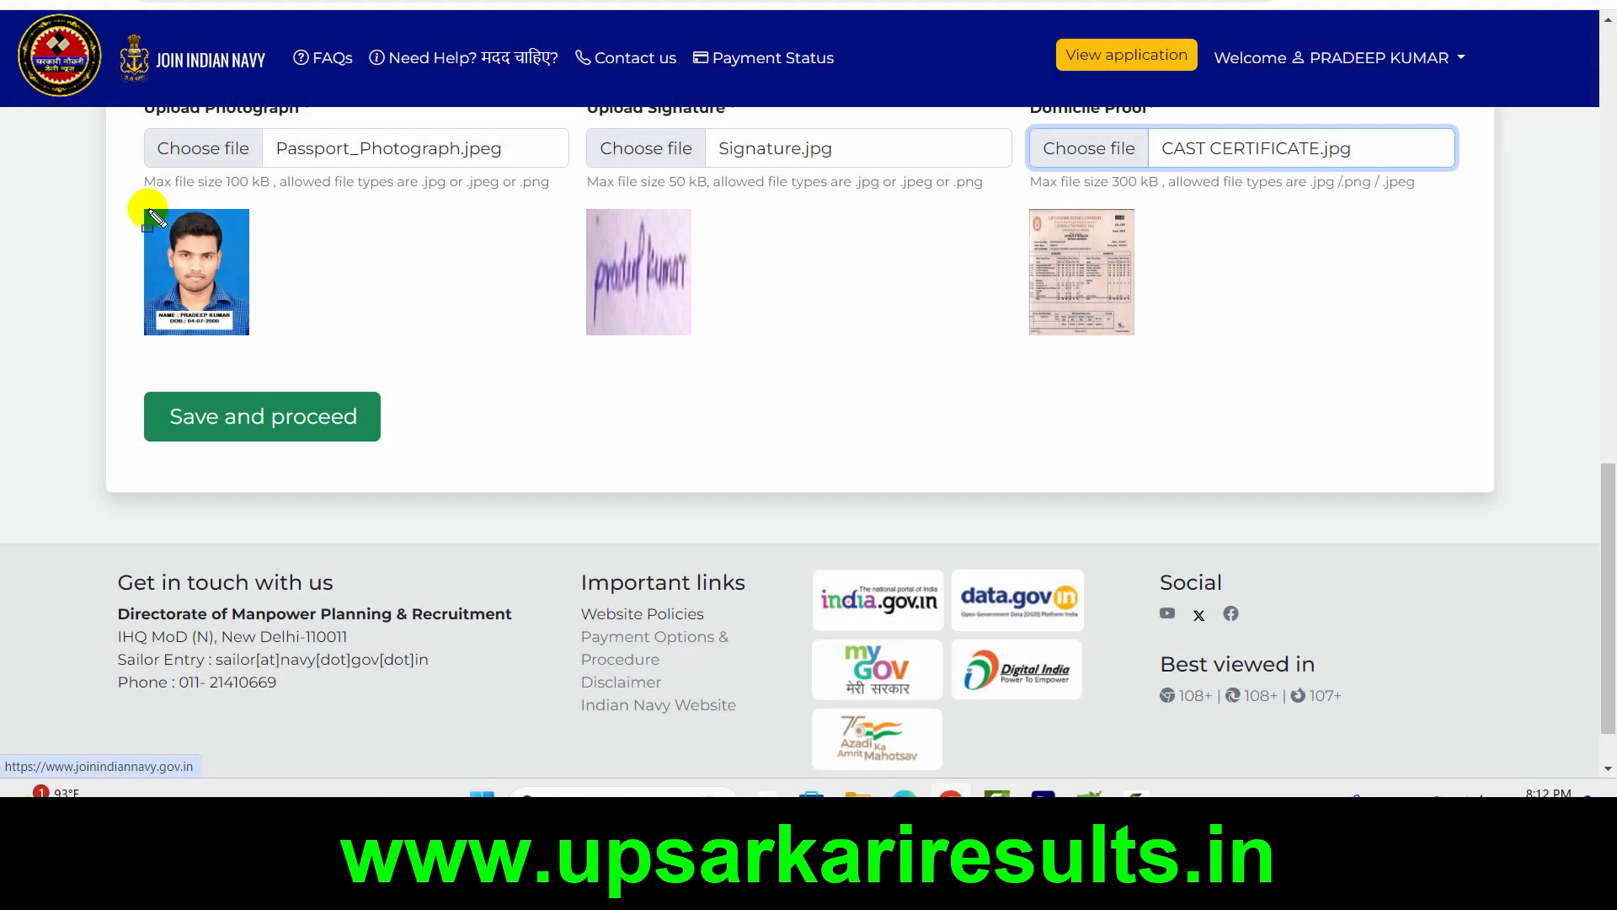
Check the uploaded photograph and signature previews, and save the personal details to proceed to Additional Information
mouse_move(148, 211)
left_mouse_down()
mouse_move(769, 393)
mouse_move(847, 371)
left_mouse_up()
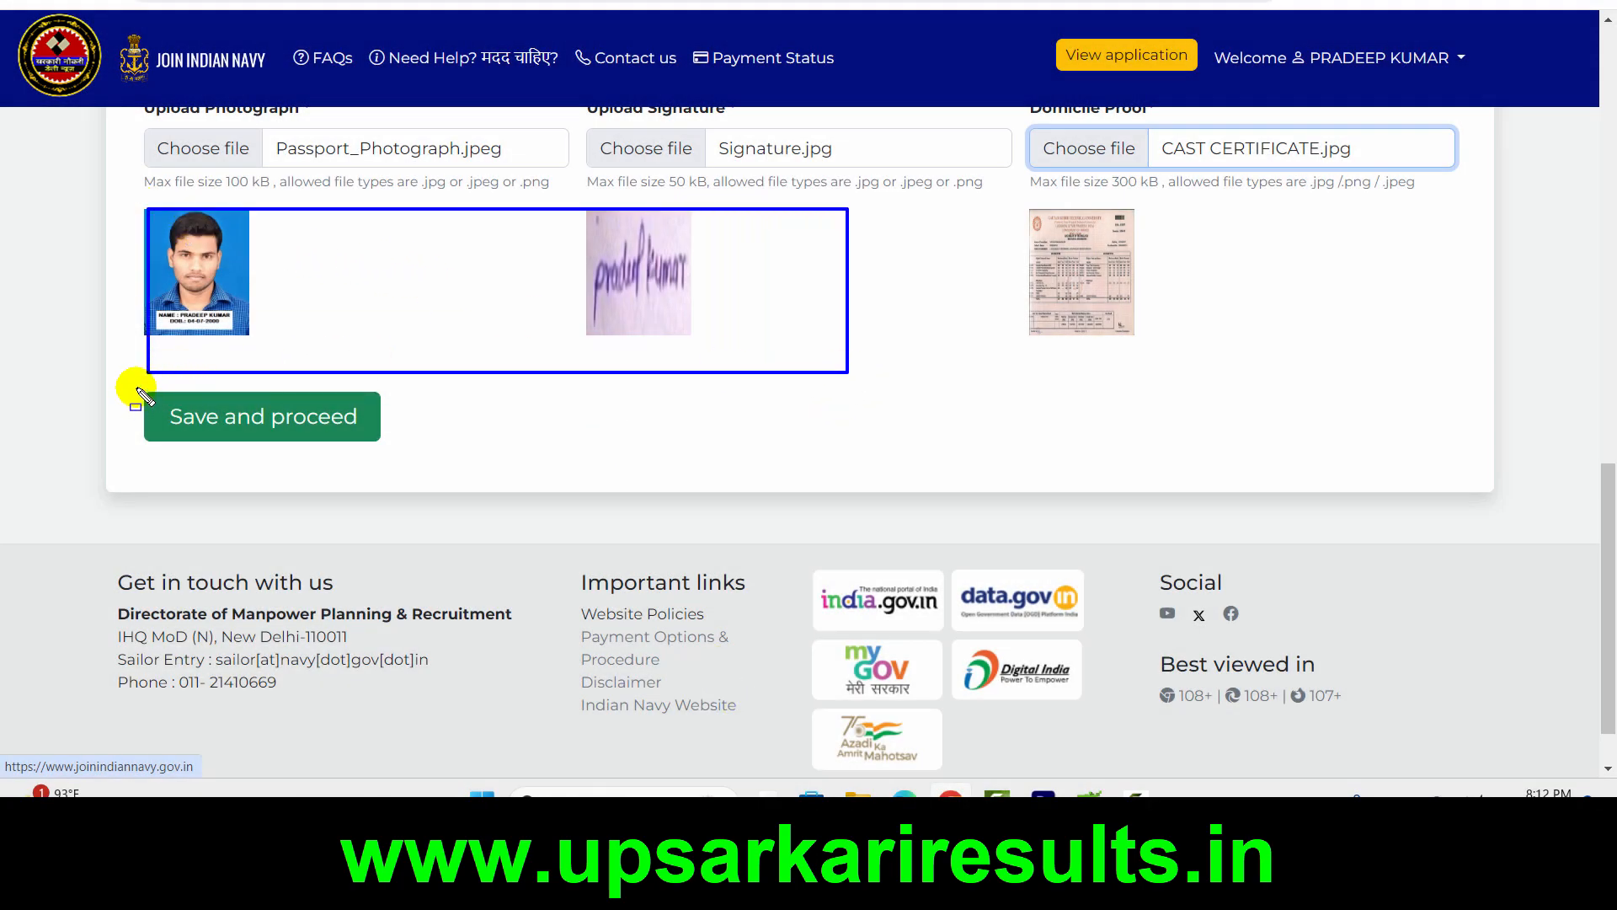
left_click_drag(137, 392, 440, 455)
key("Escape")
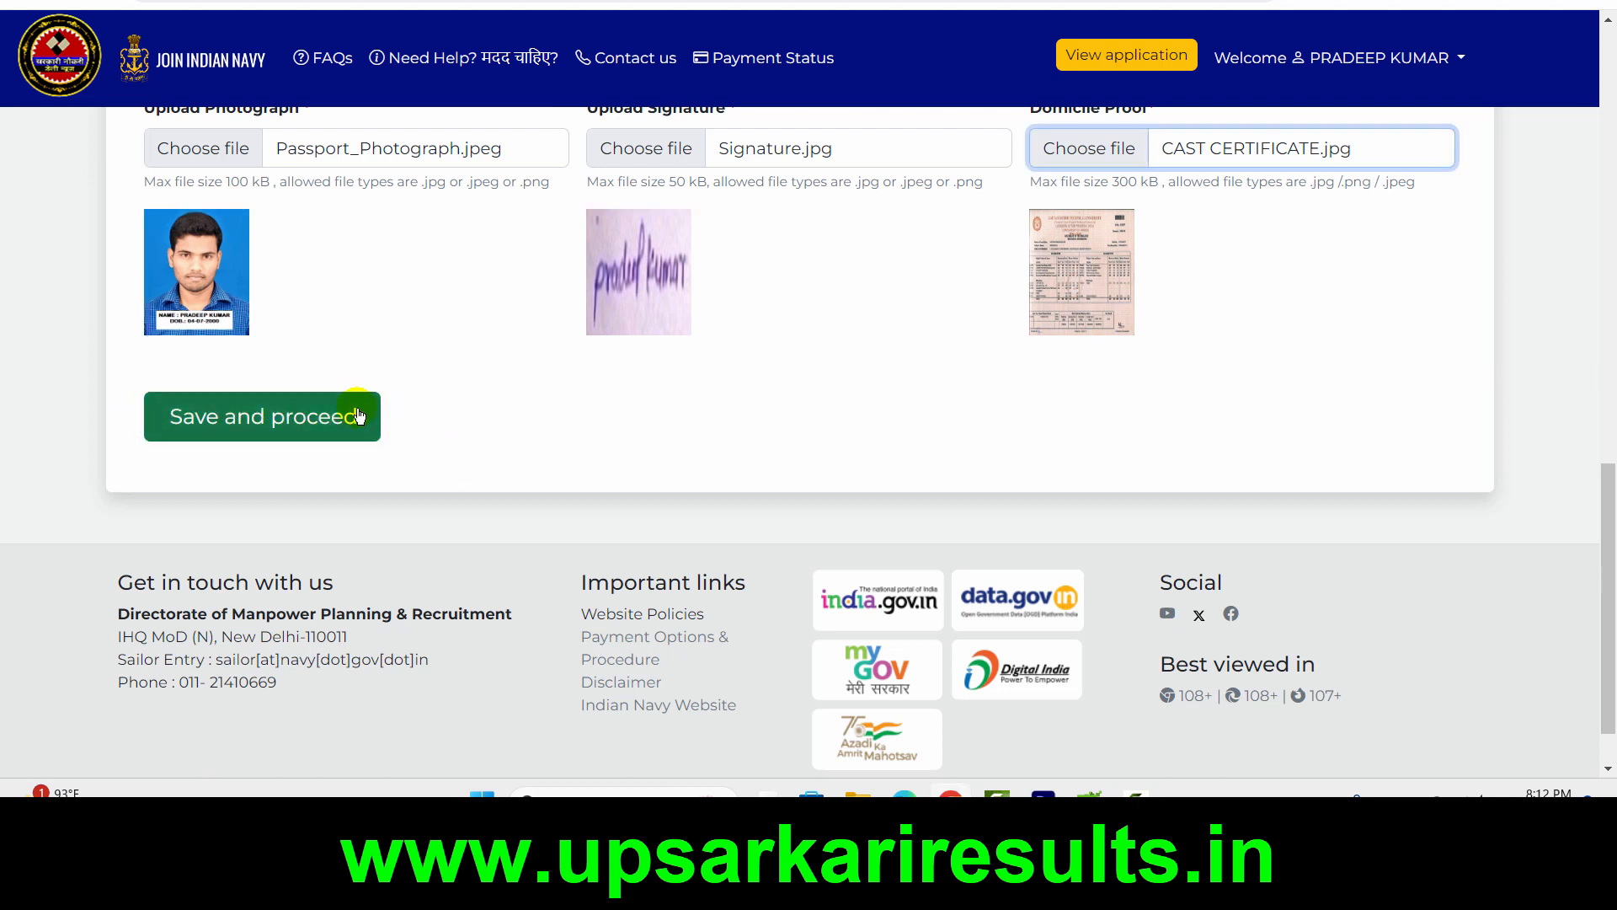
left_click(358, 414)
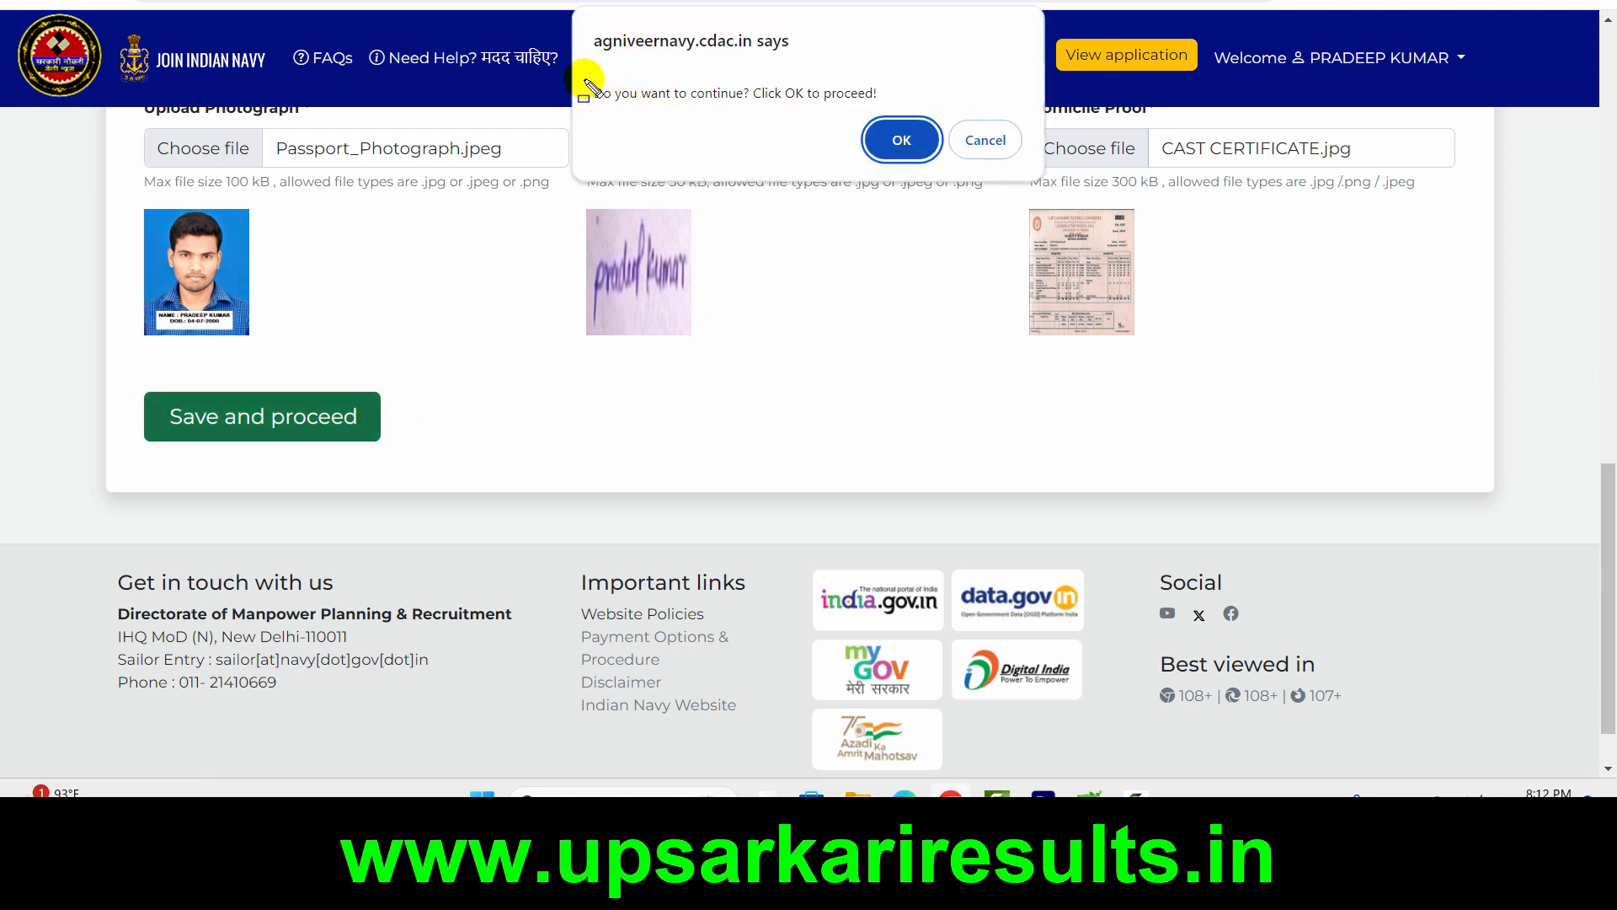
mouse_move(583, 80)
left_mouse_down()
mouse_move(922, 115)
mouse_move(908, 99)
mouse_move(908, 149)
left_mouse_up()
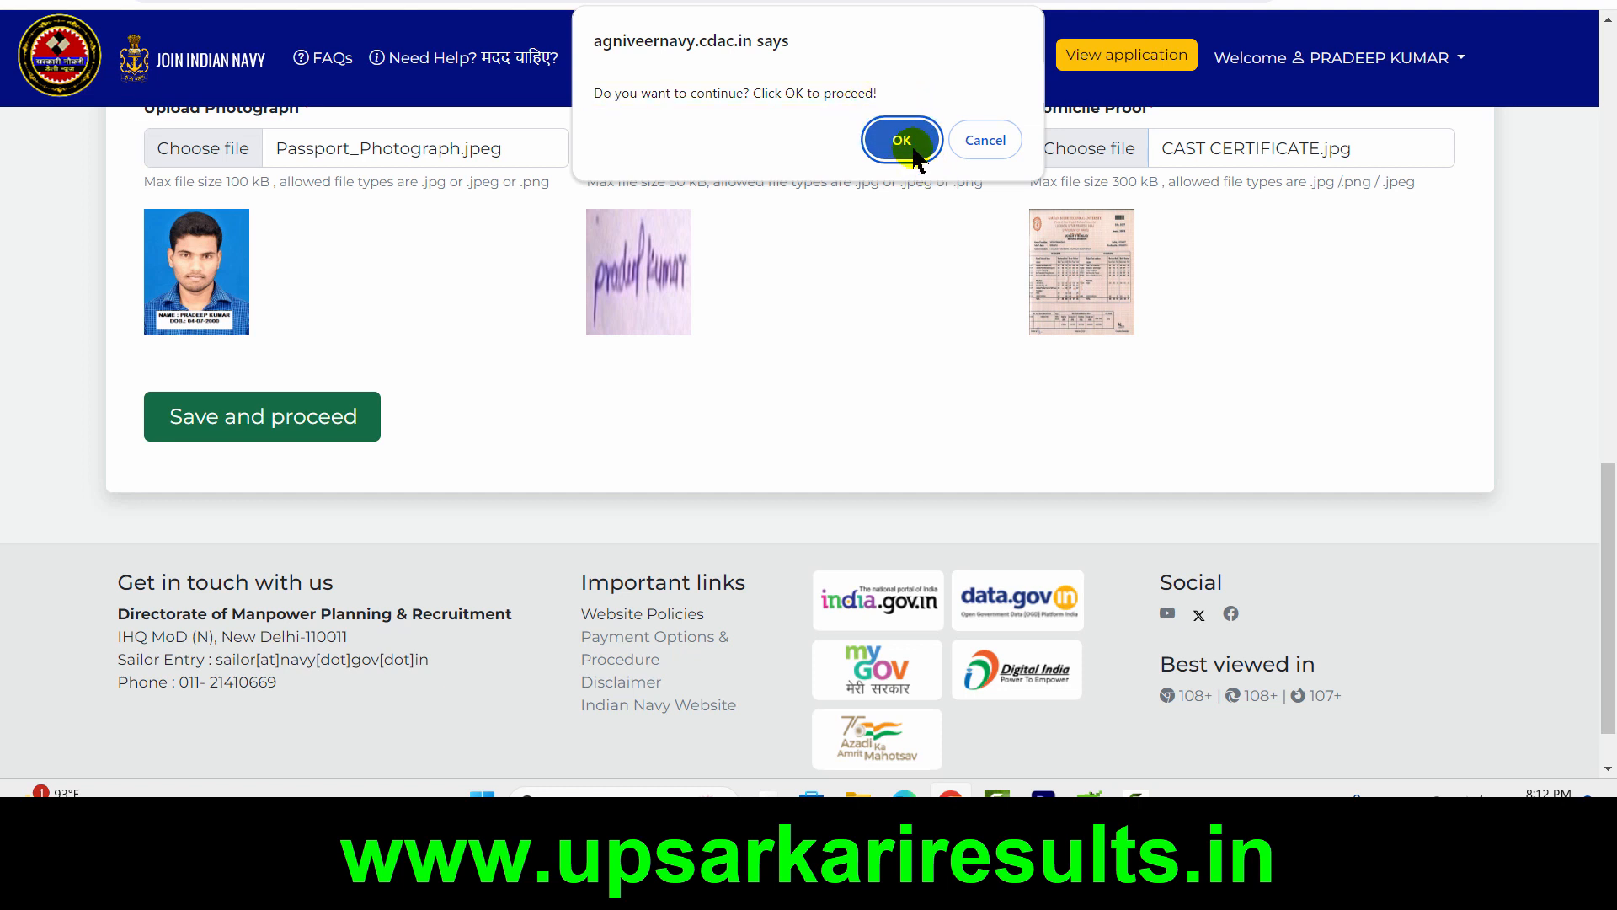
left_click(901, 142)
left_click_drag(162, 347, 515, 412)
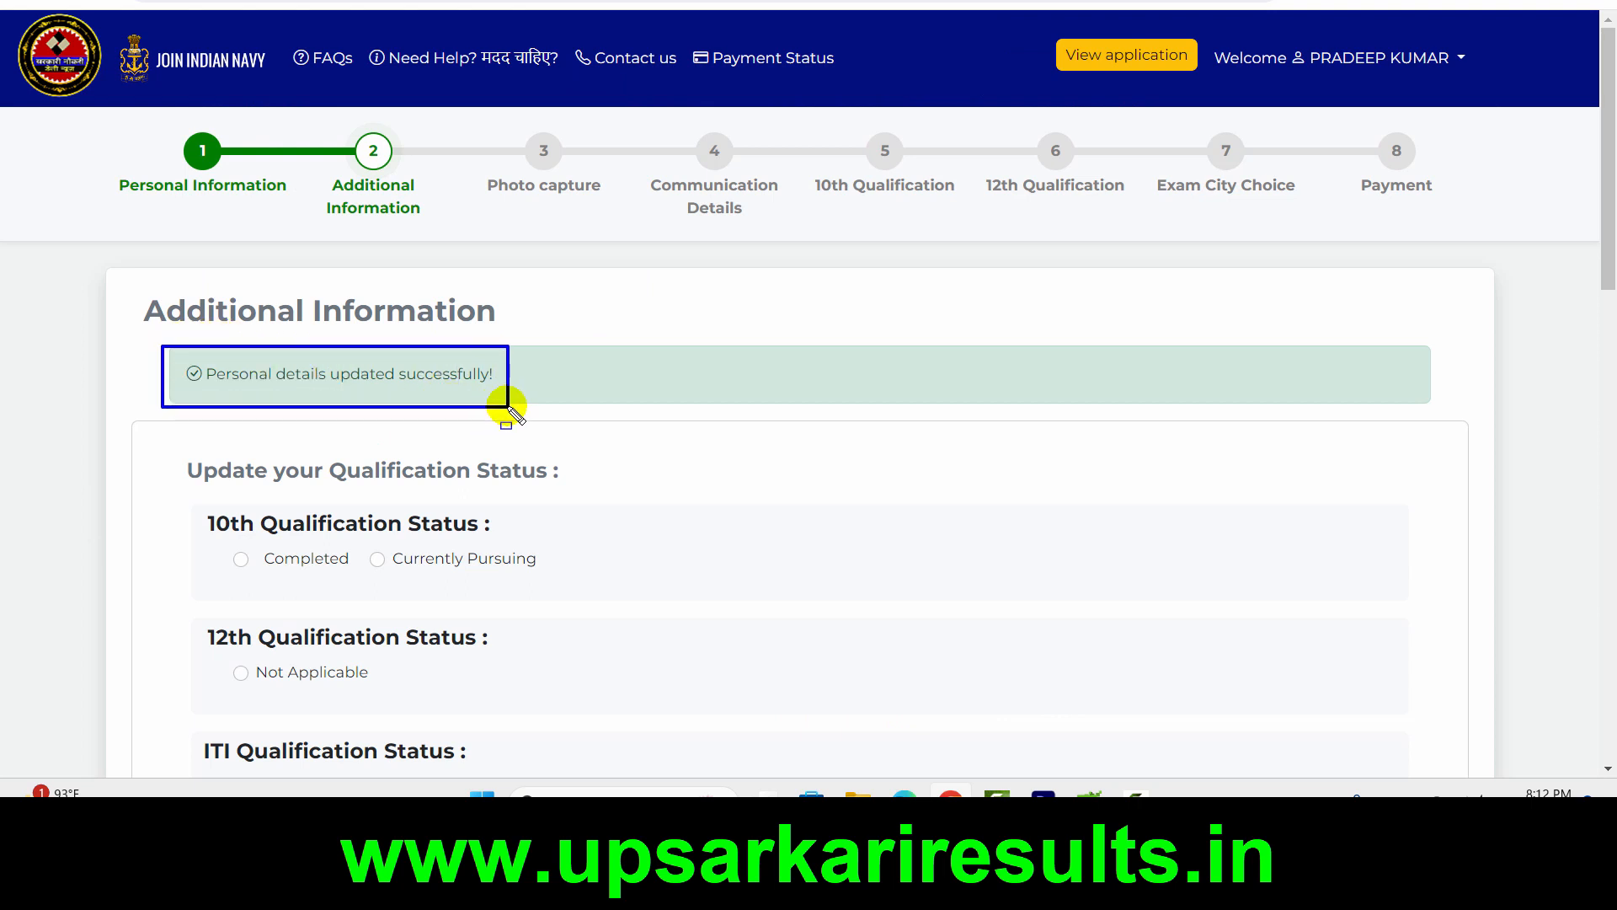
Set the 10th and 12th qualification statuses to Completed, and answer No to the ITI and Diploma qualification questions
scroll(507, 408, "down", 3)
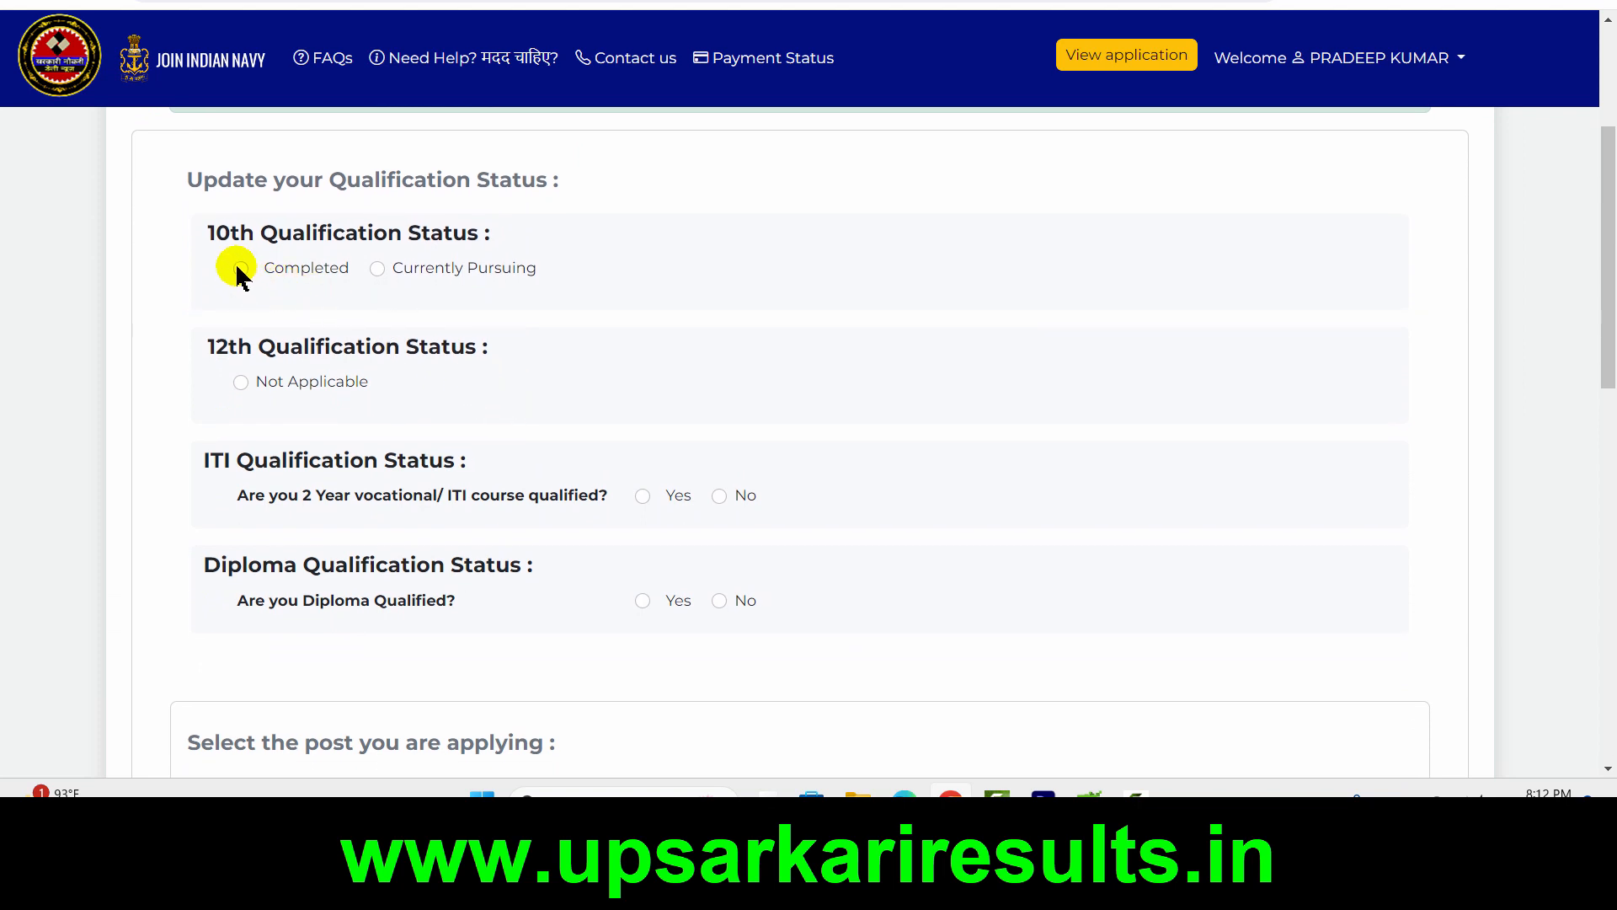
left_click(240, 269)
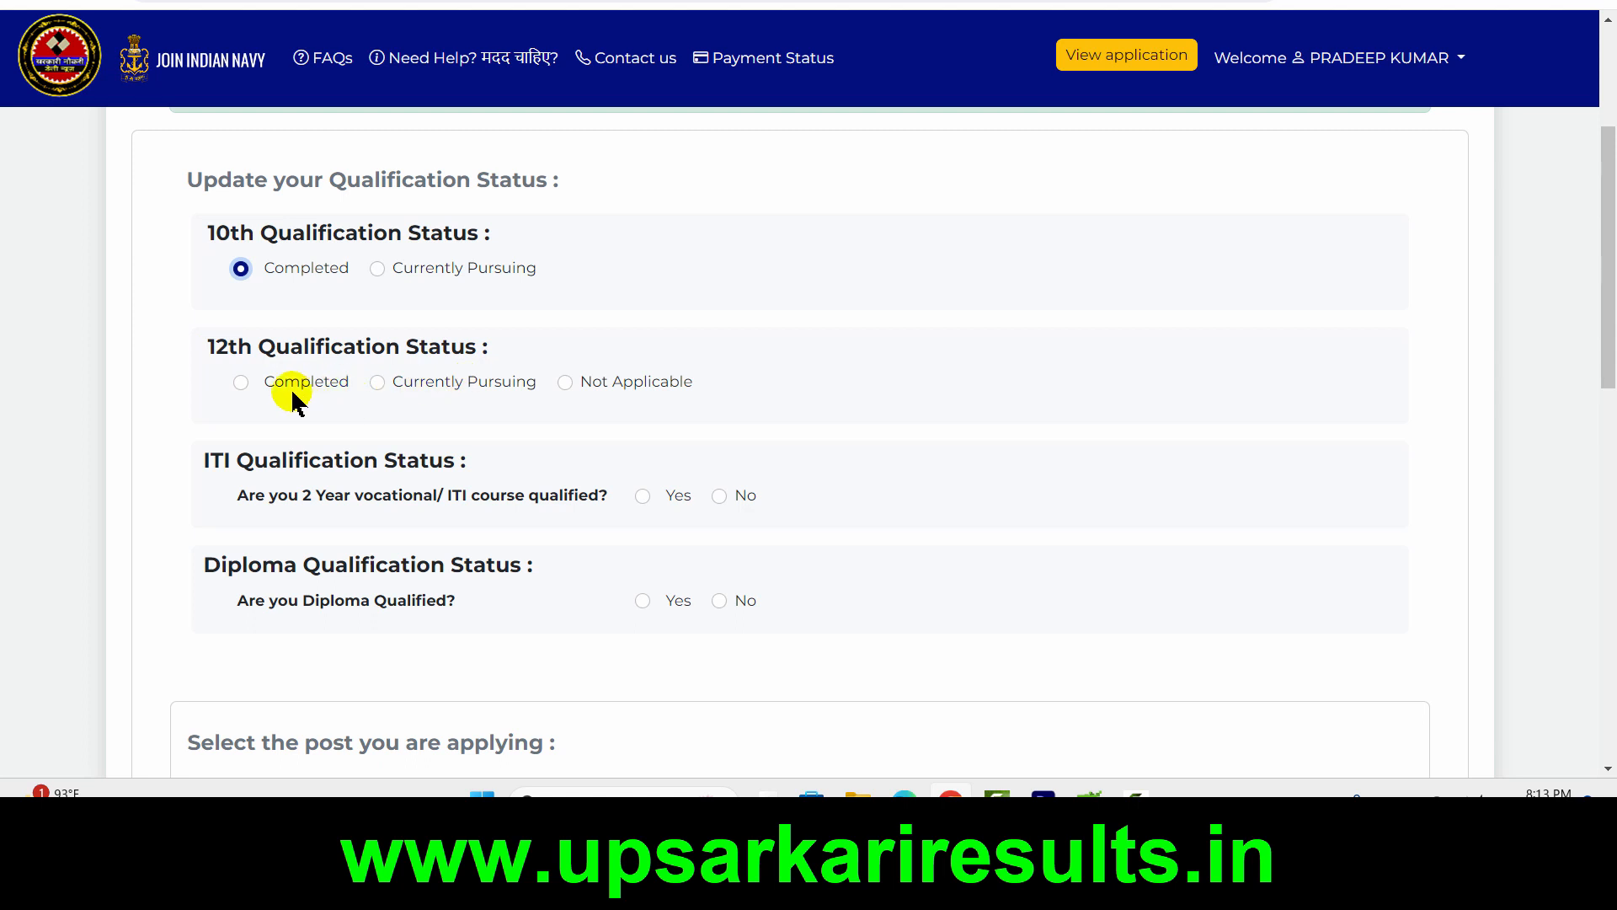
left_click(240, 384)
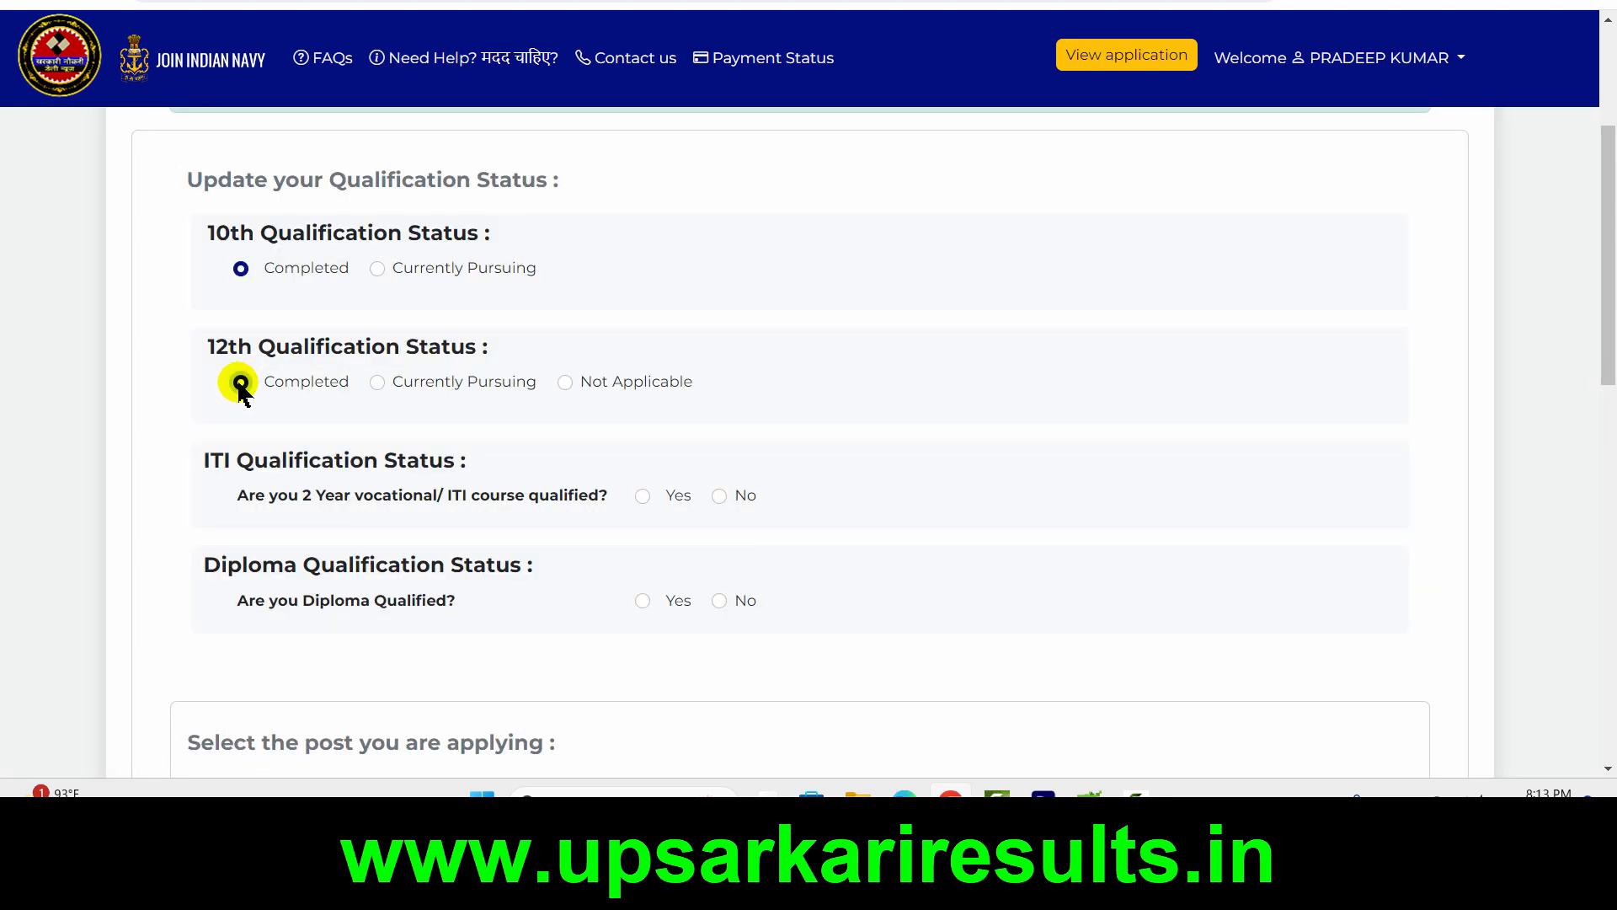
scroll(436, 455, "down", 1)
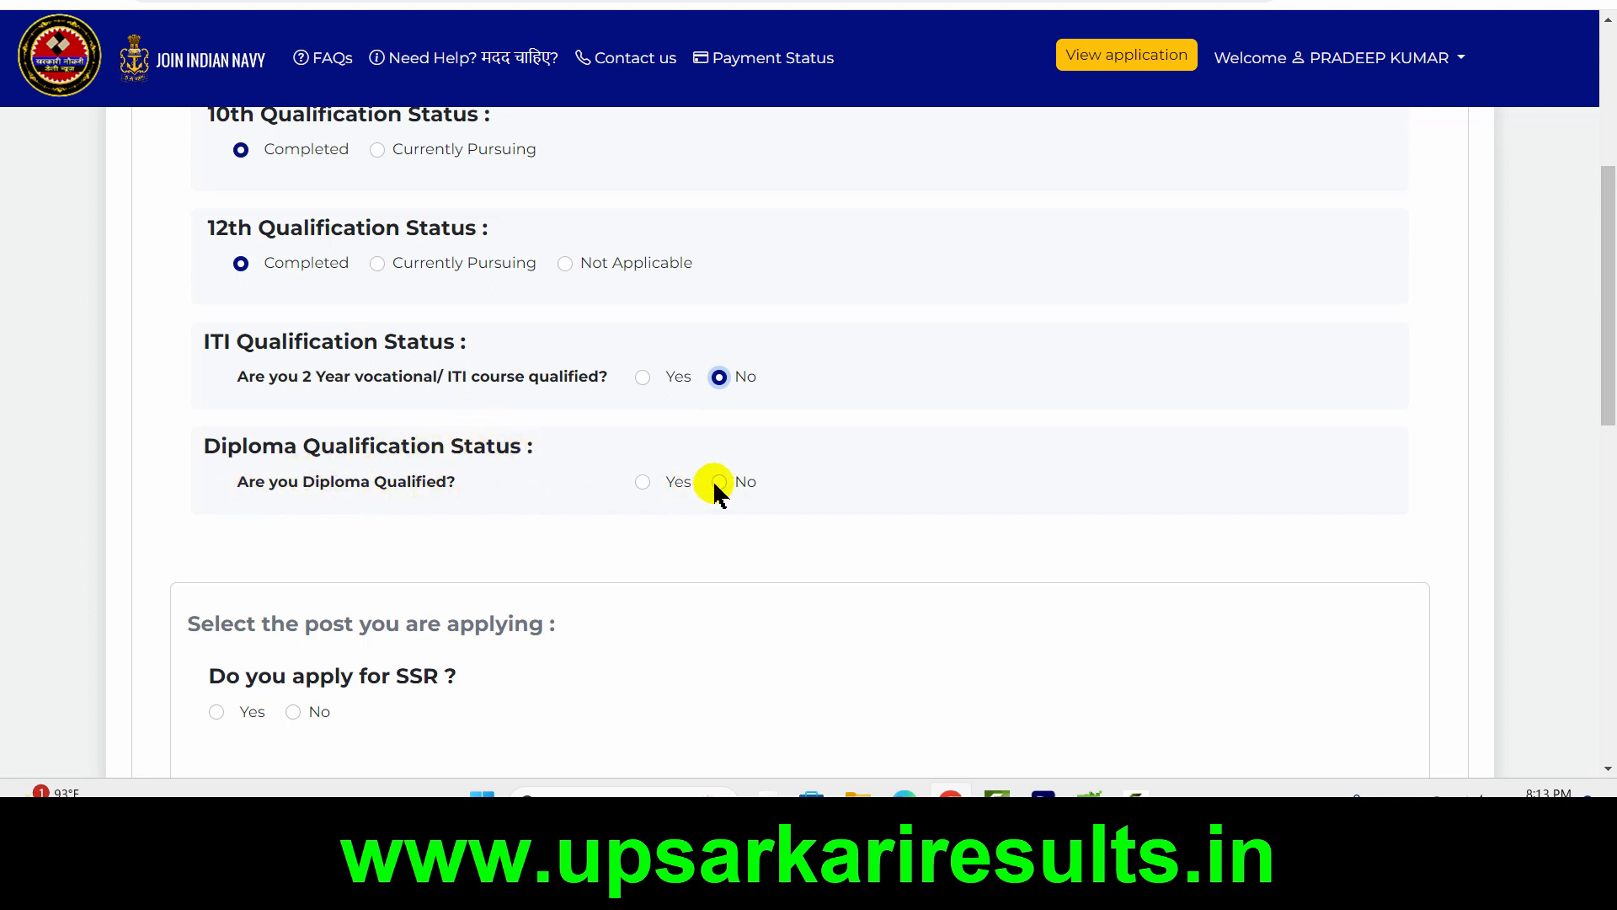
In the post selection, answer Yes to applying for SSR and No to applying for MR
scroll(715, 485, "down", 2)
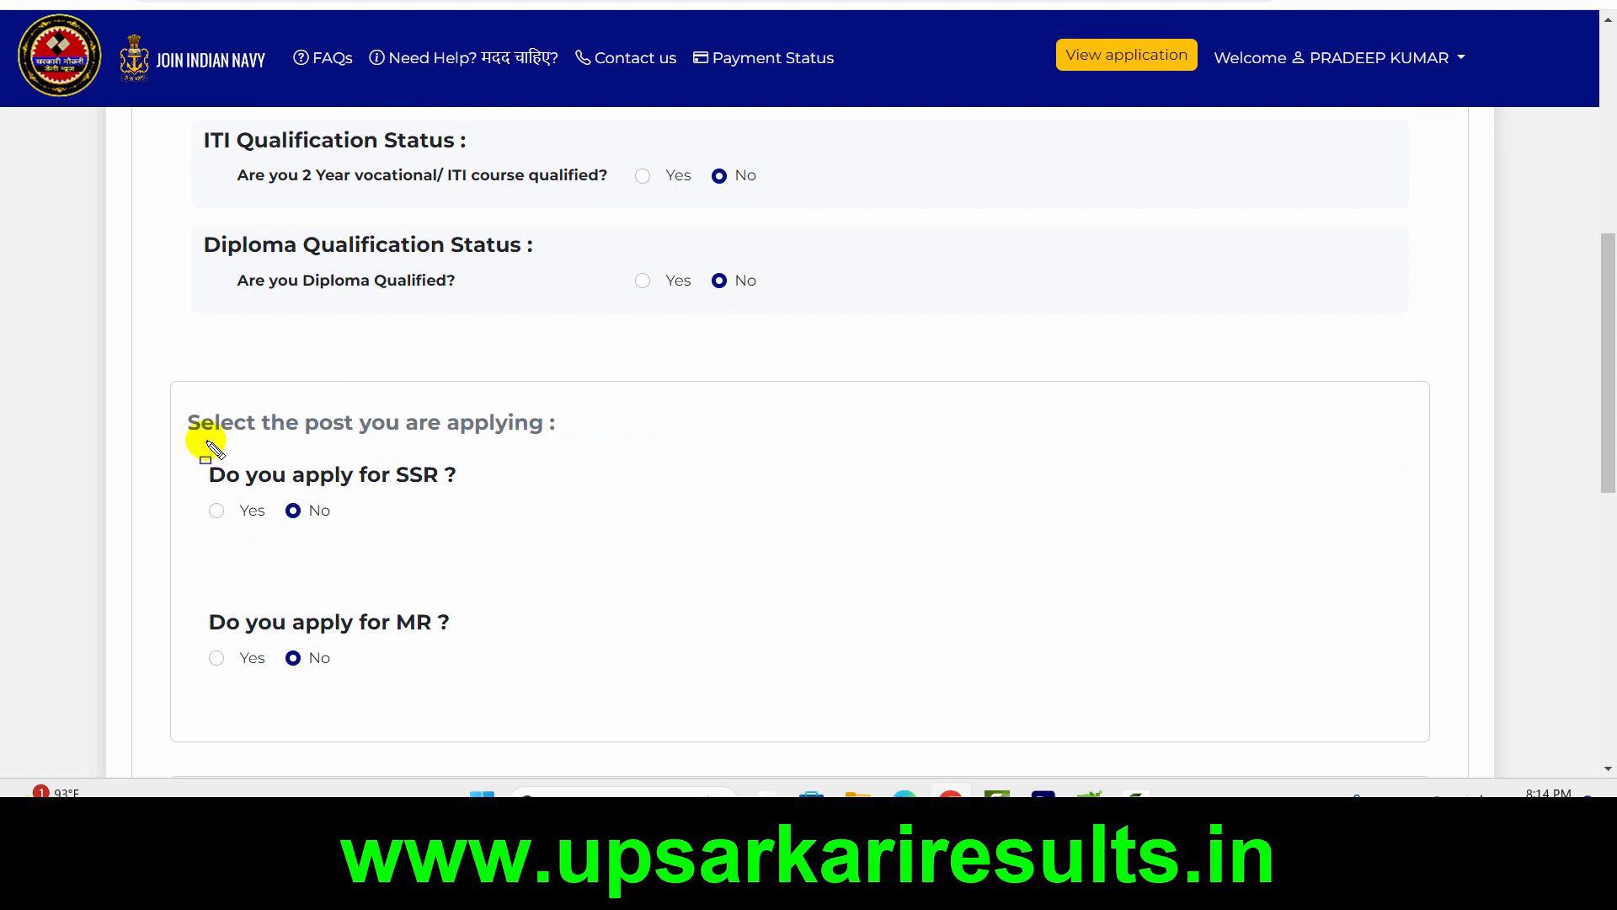
left_click_drag(192, 452, 511, 538)
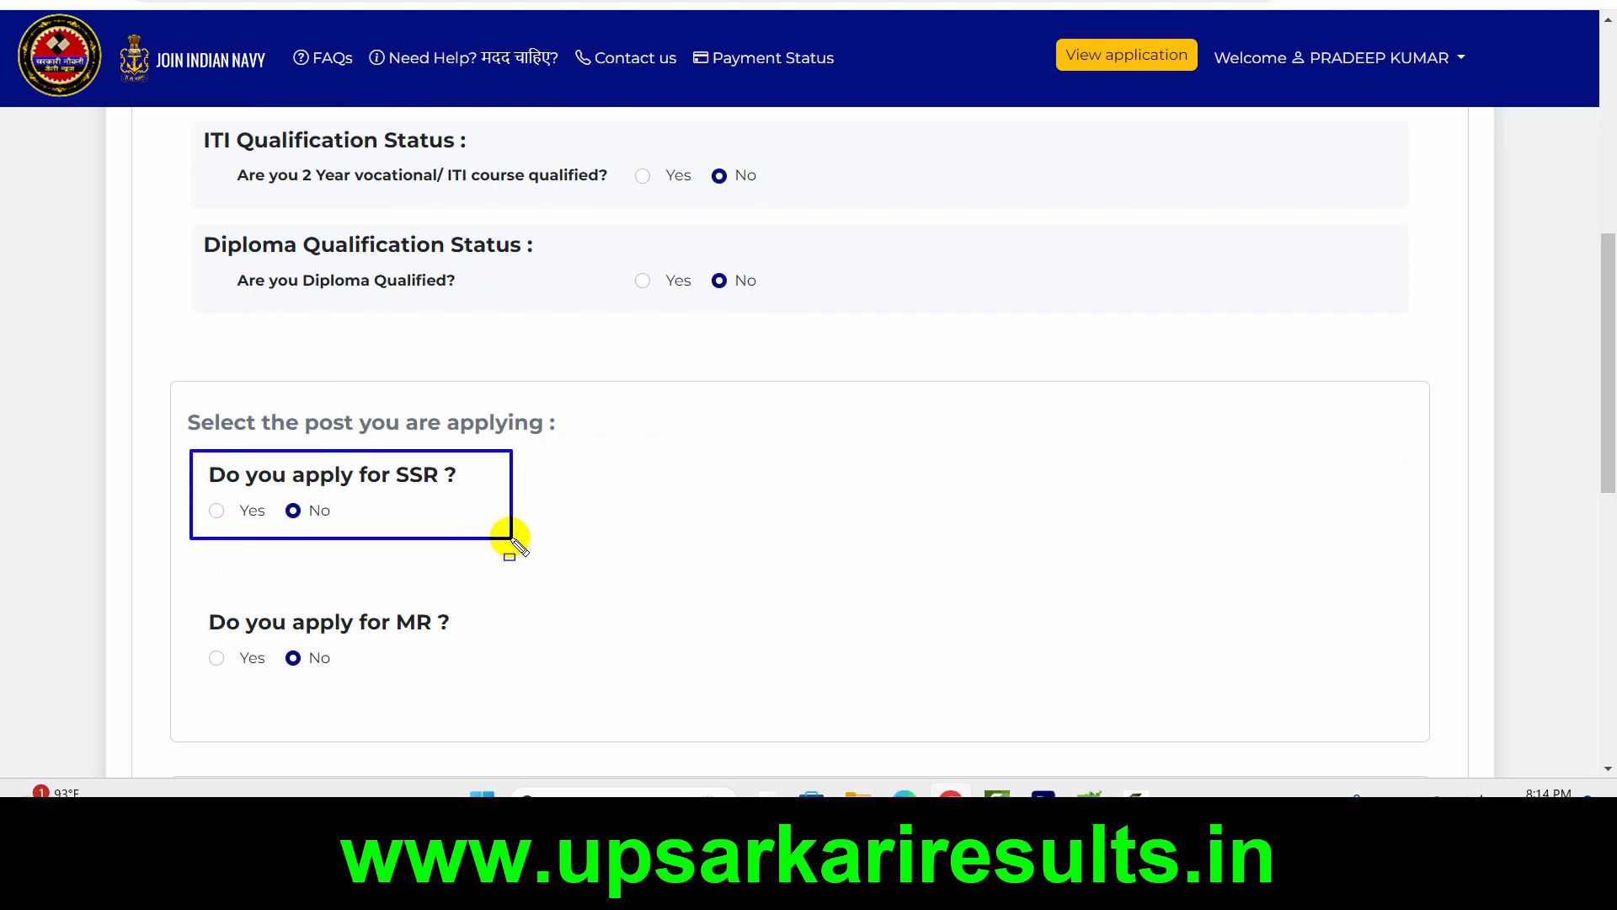
key("Escape")
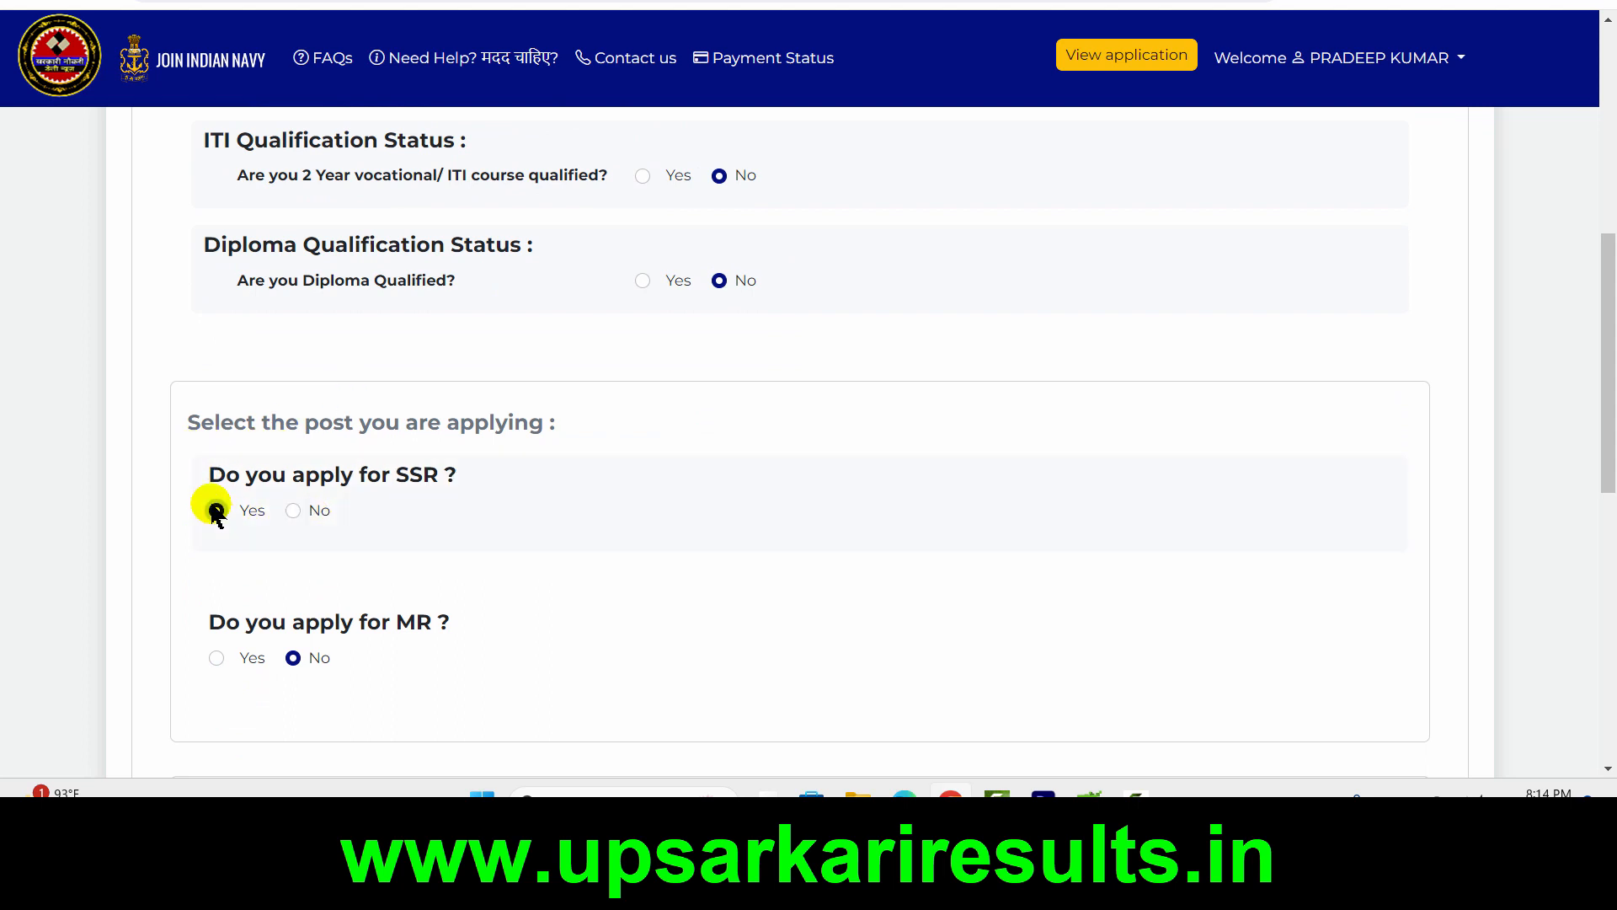
left_click(216, 510)
scroll(660, 578, "down", 3)
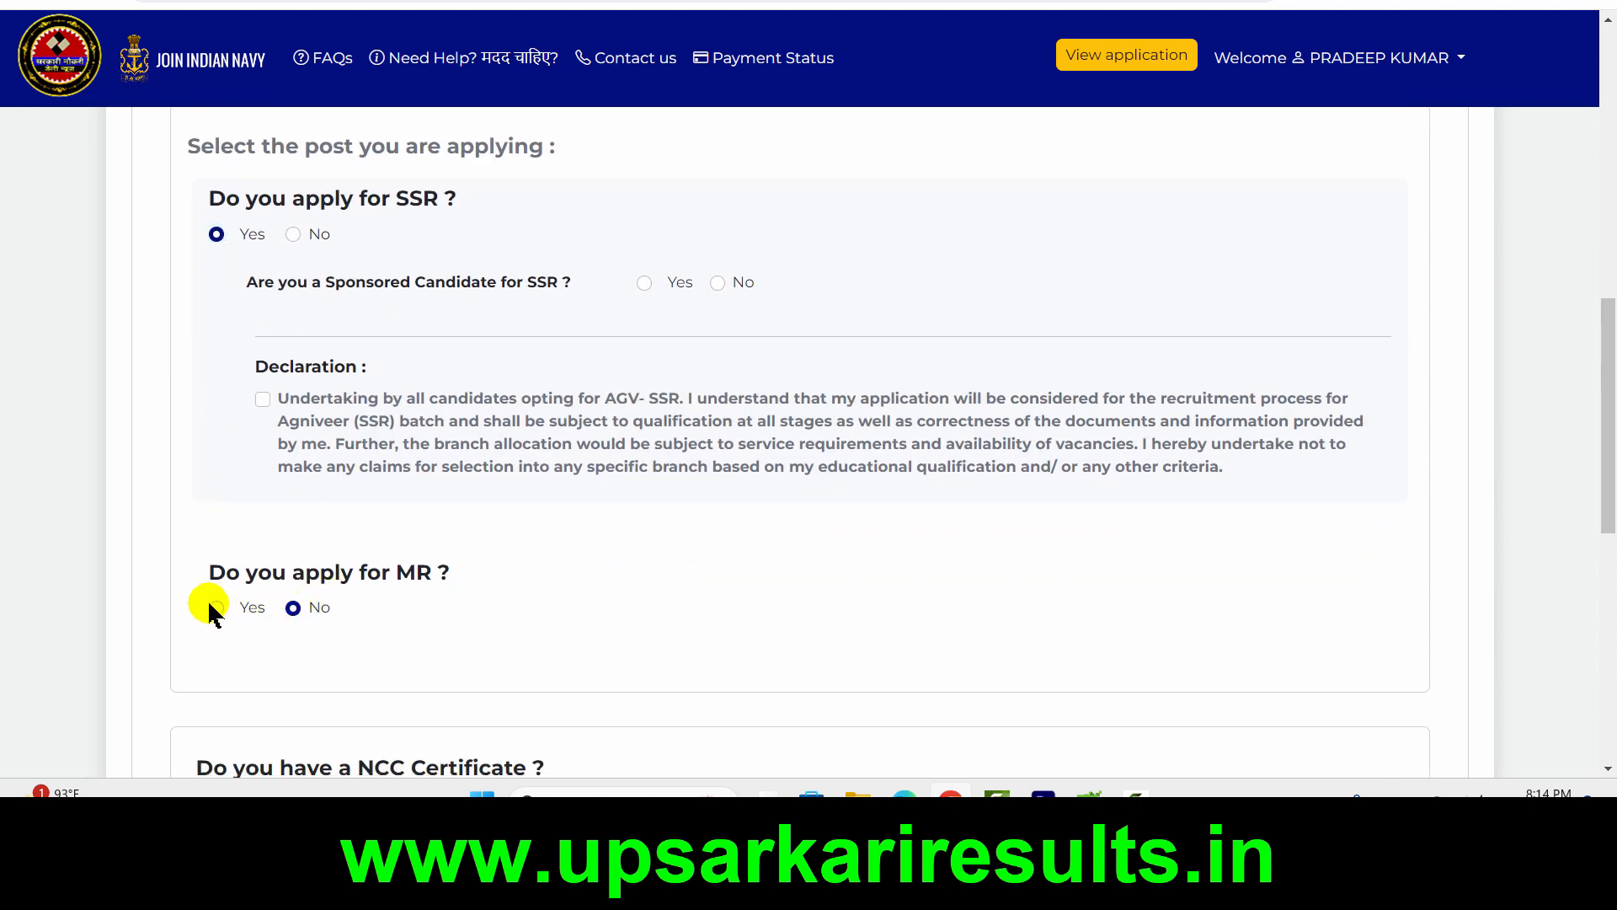
left_click(211, 604)
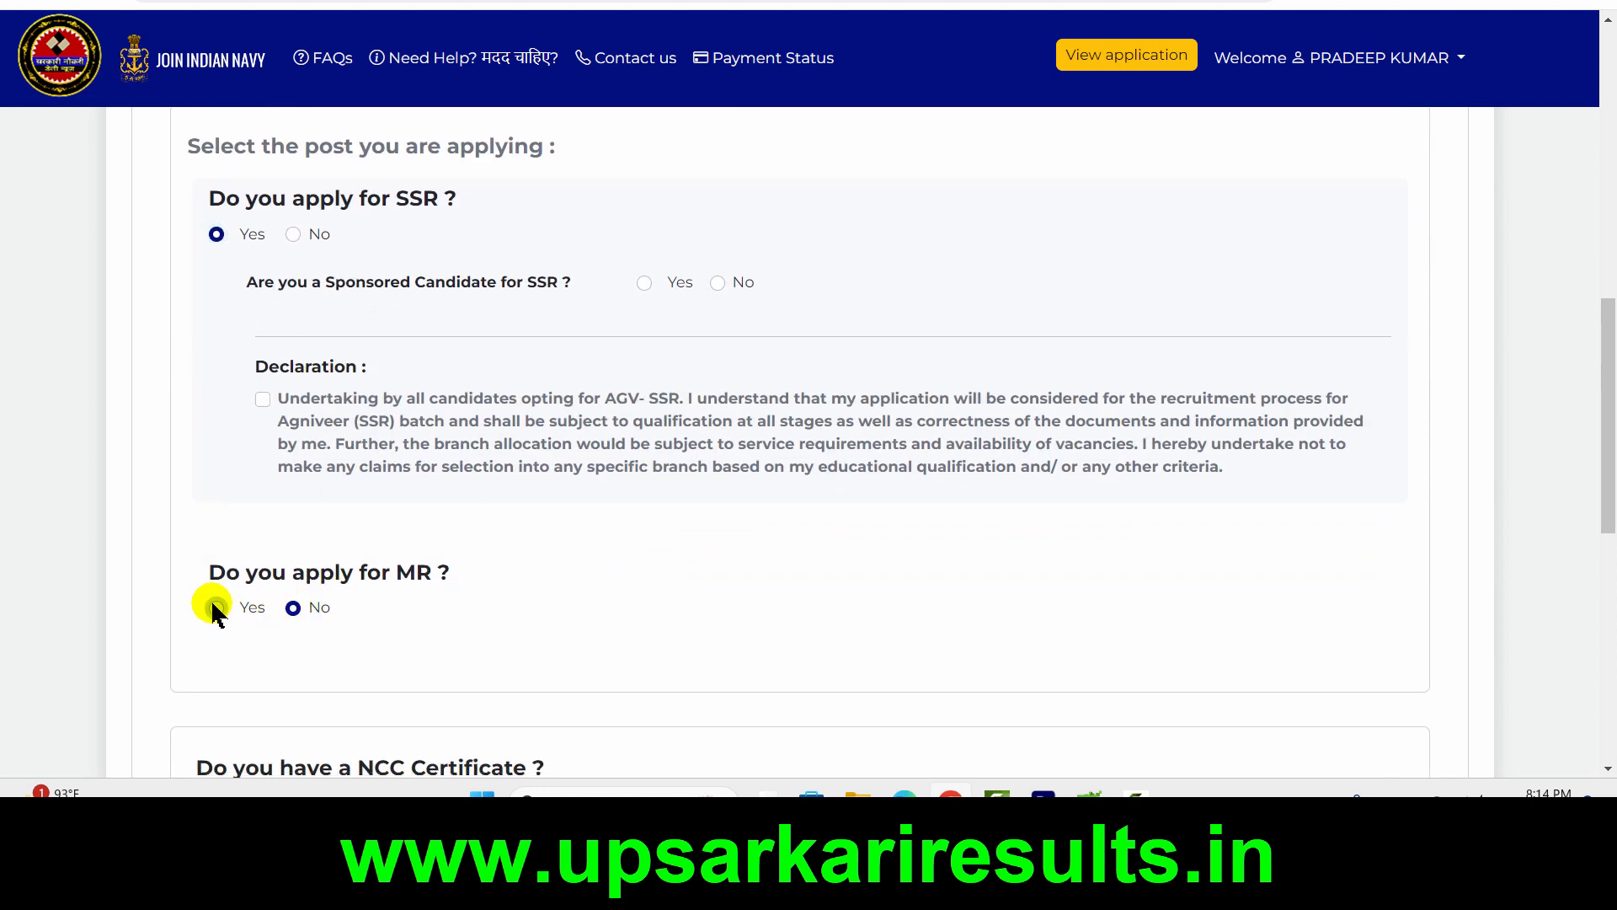
left_click(292, 607)
Check the sponsorship types offered for sponsored SSR candidates, and set the sponsored candidate answer to No
left_click(717, 282)
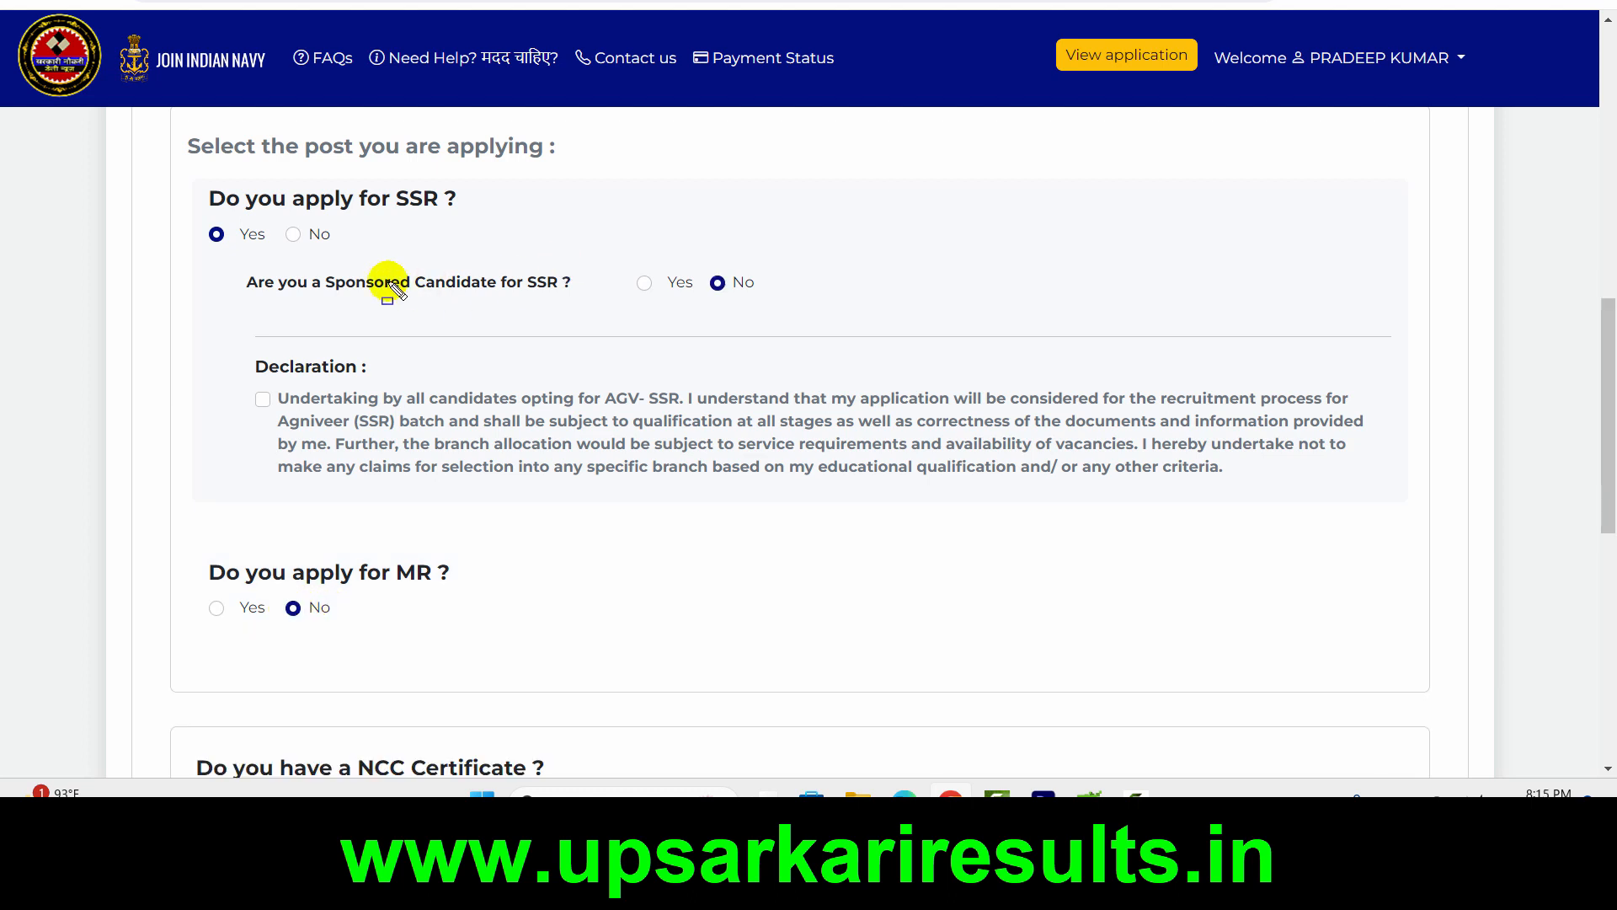
mouse_move(238, 268)
left_mouse_down()
mouse_move(372, 266)
mouse_move(595, 302)
left_mouse_up()
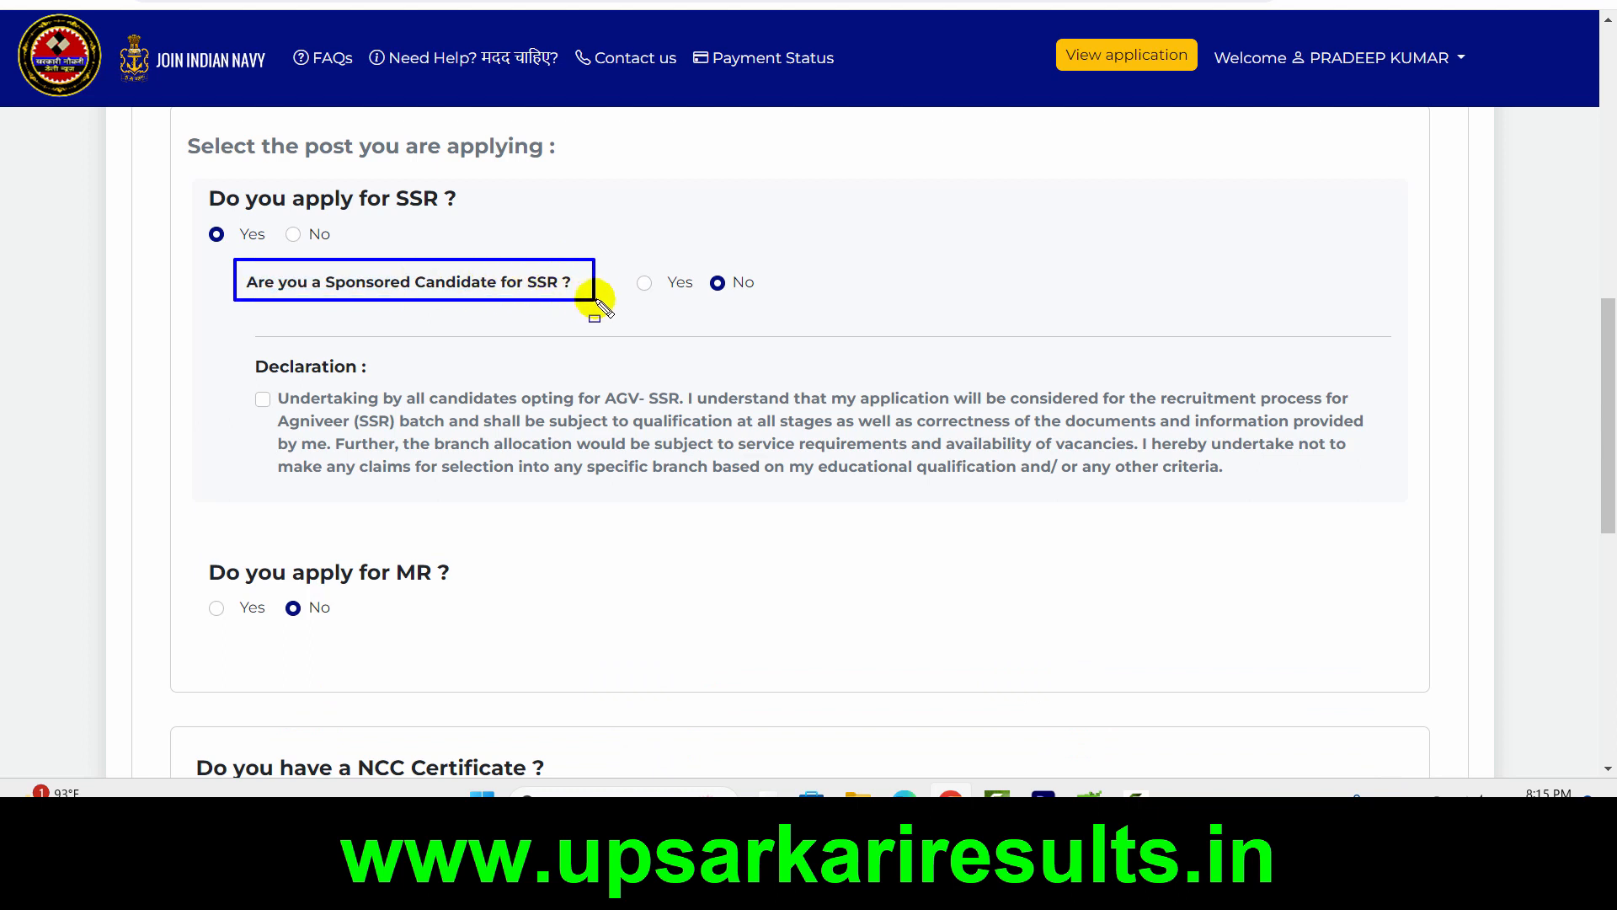
left_click(644, 283)
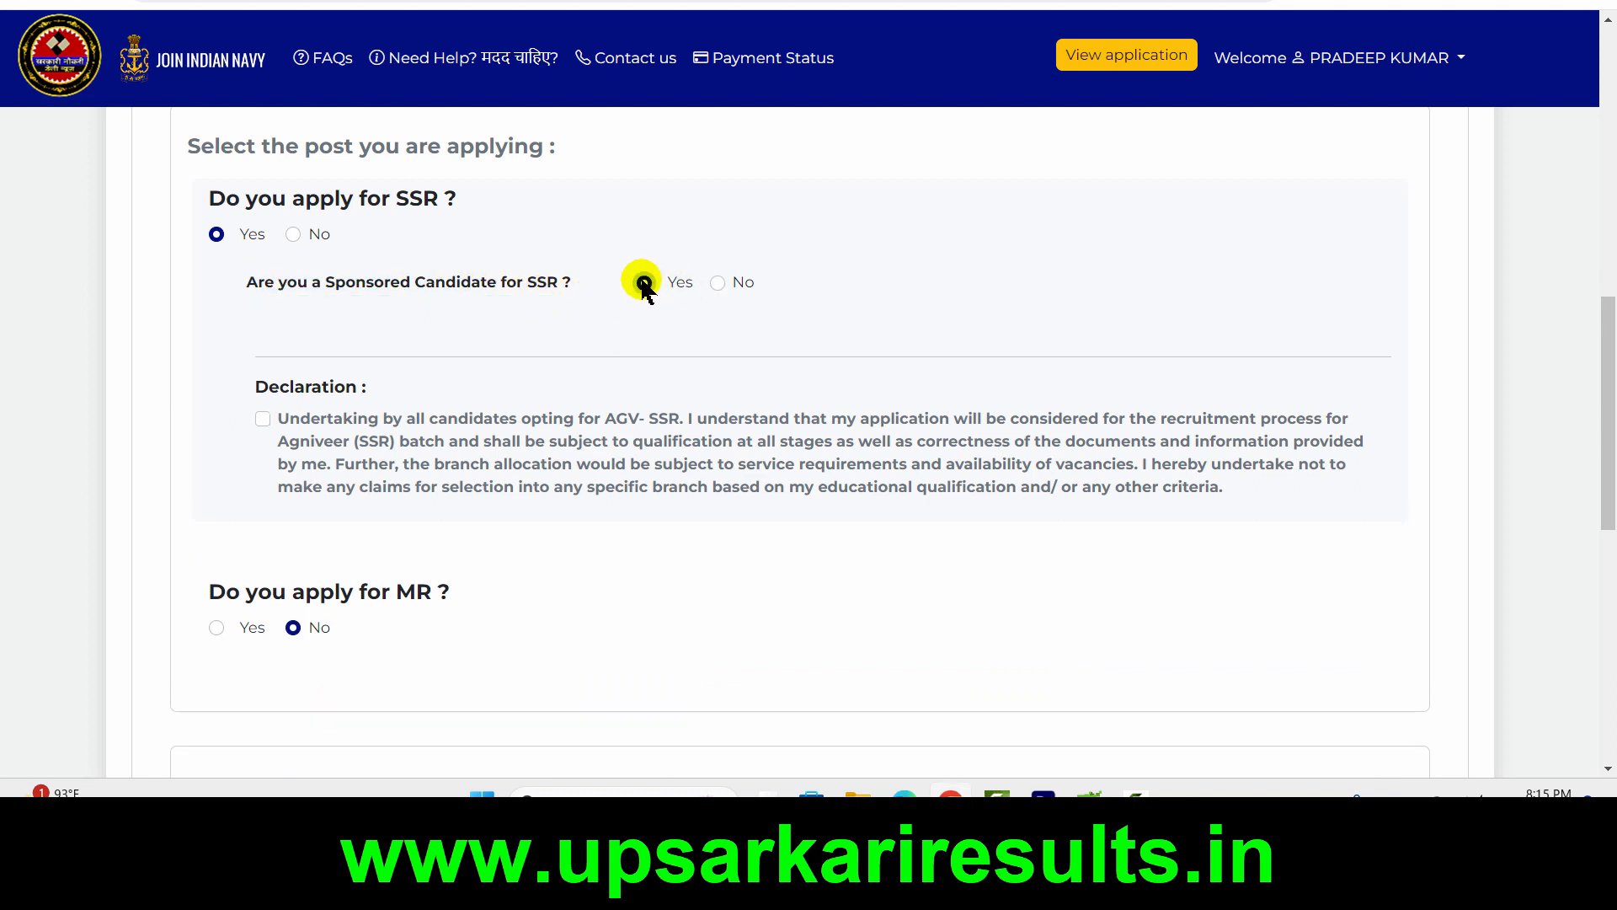
left_click(526, 369)
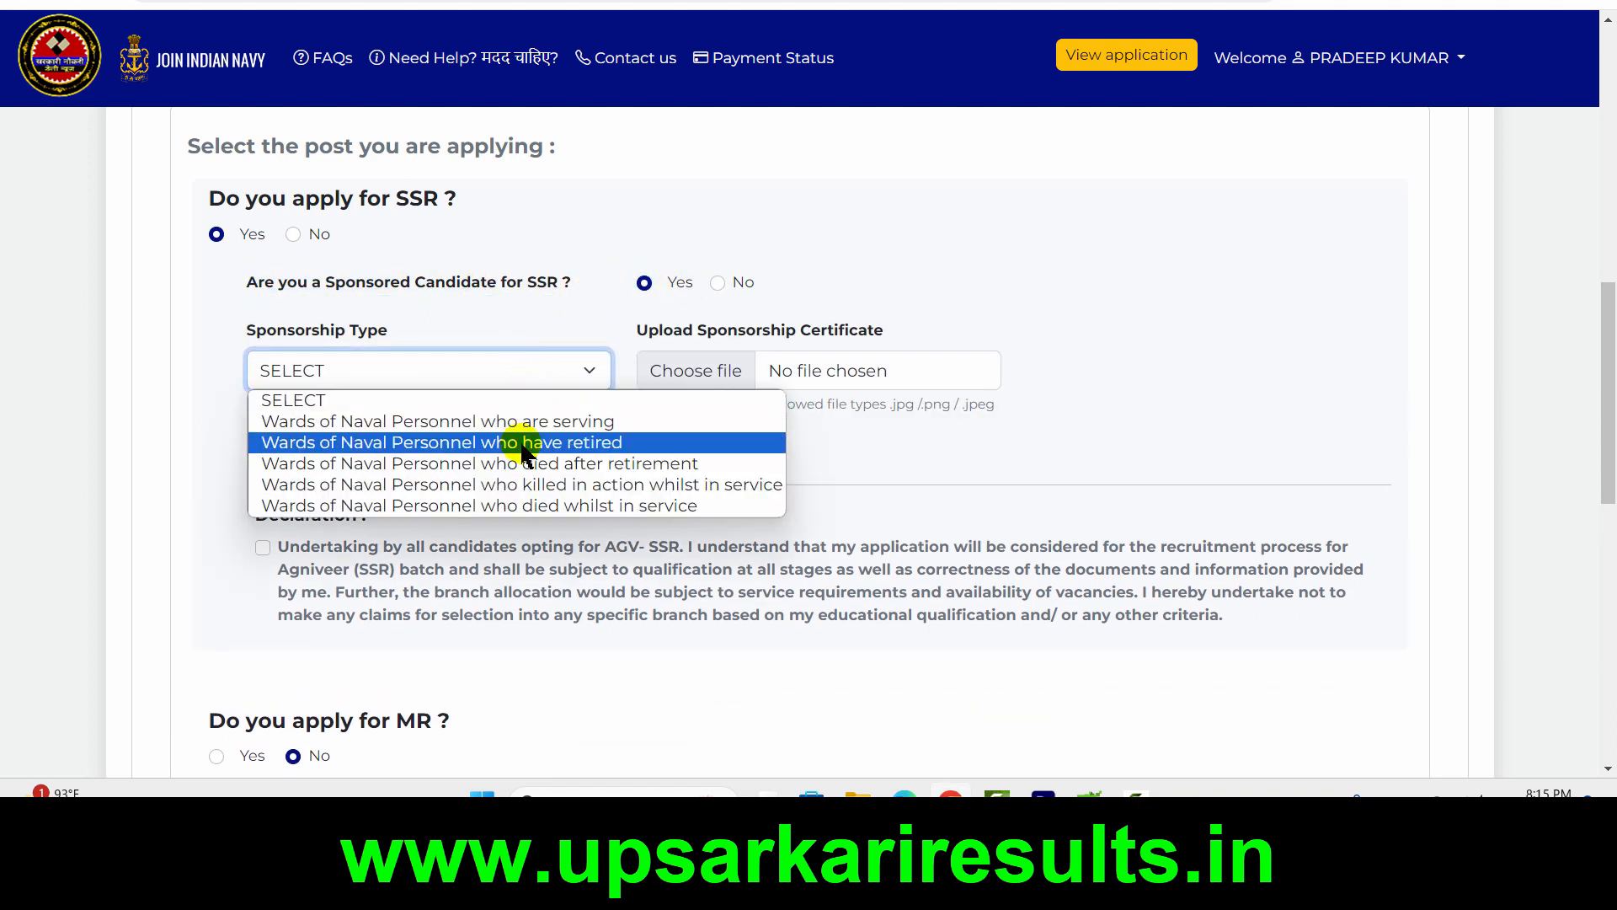
left_click(717, 283)
left_click(717, 282)
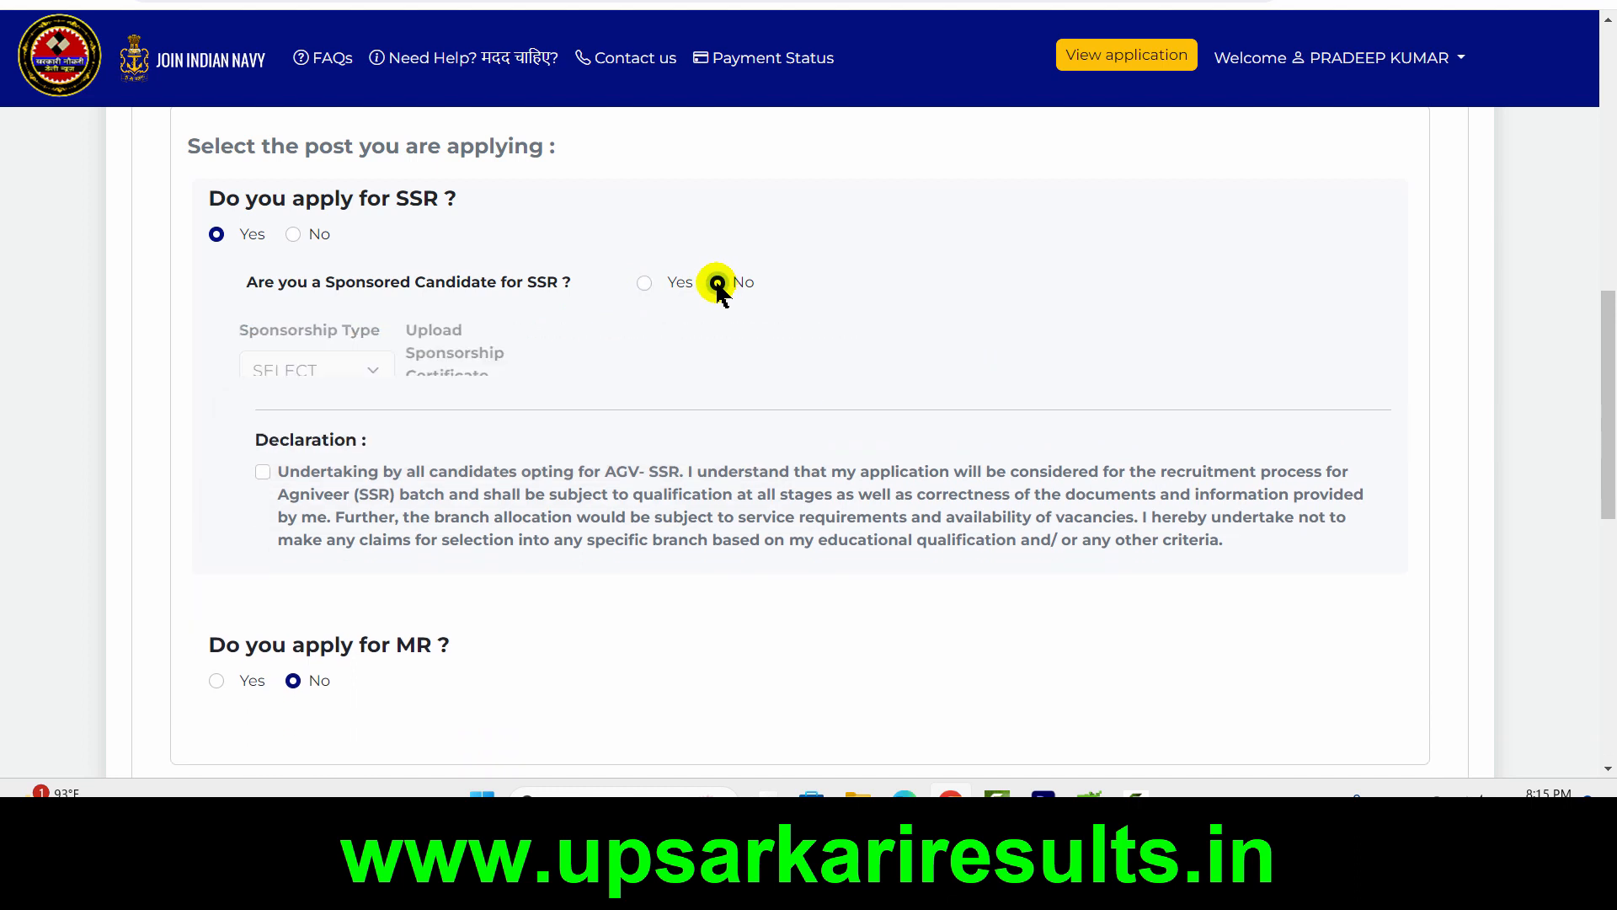
Accept the SSR declaration, then answer Yes to applying for MR and No to being a sponsored MR candidate
left_click(262, 400)
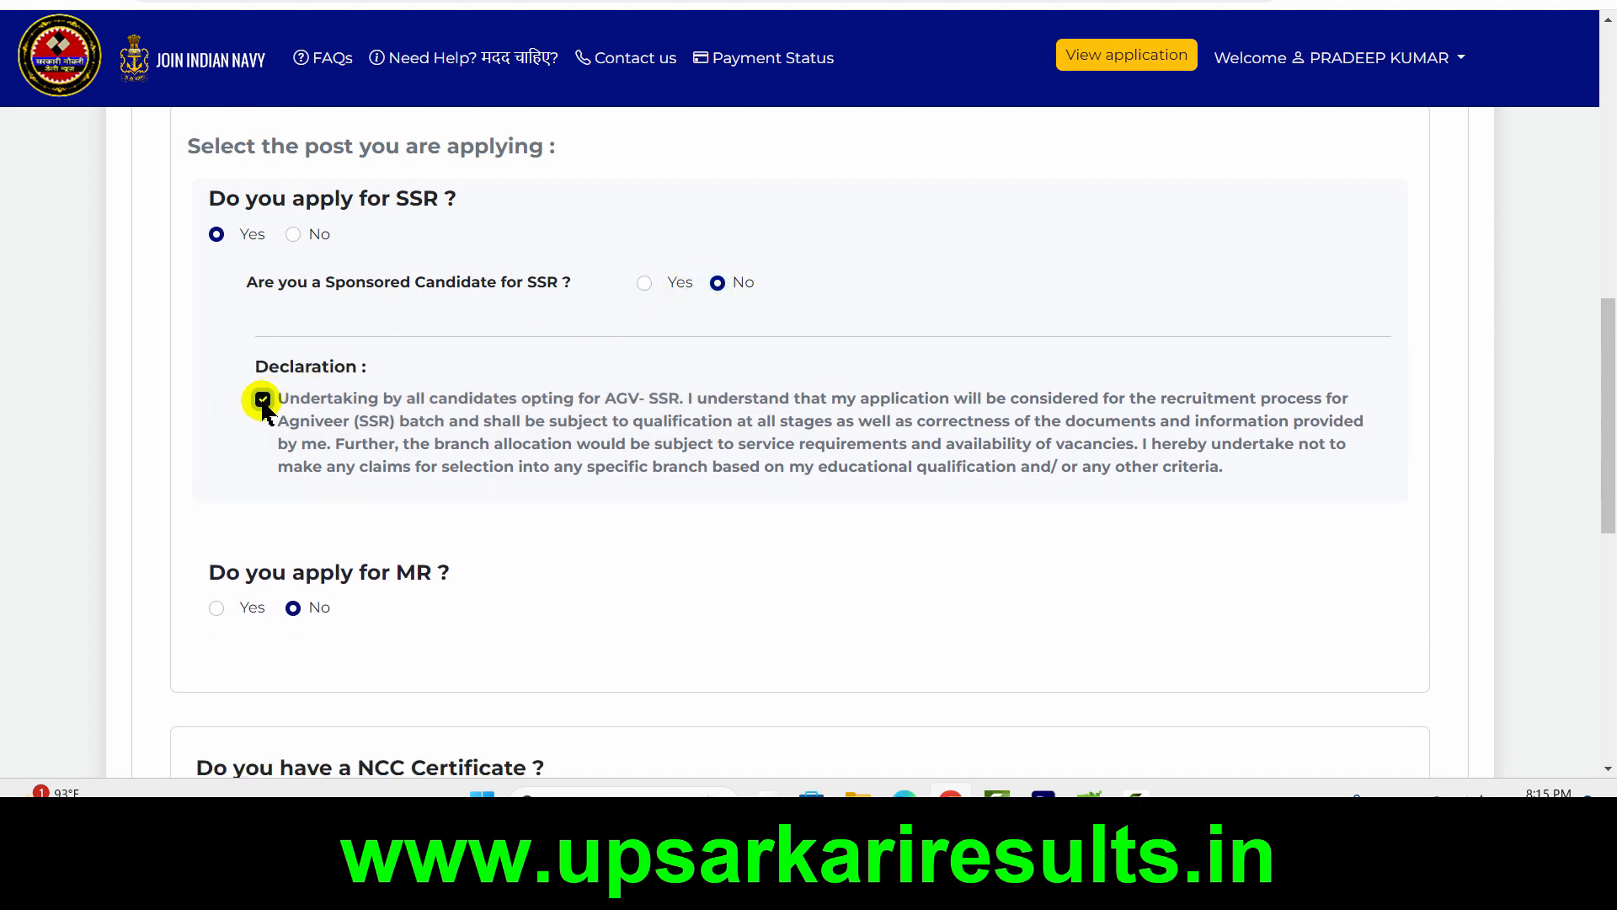
scroll(262, 404, "down", 3)
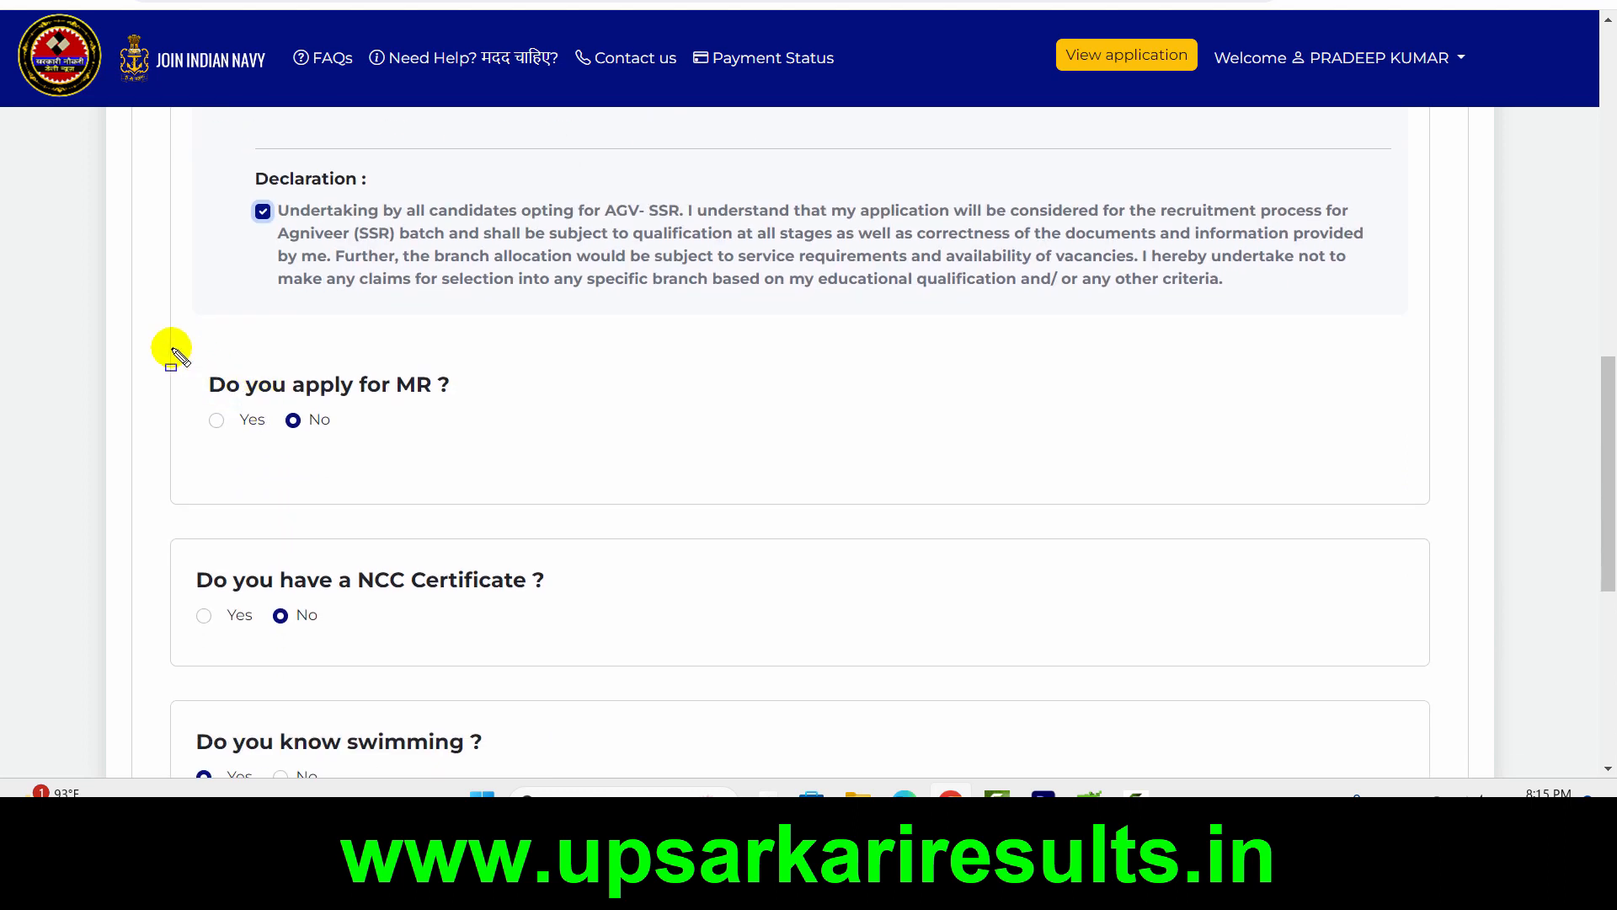
left_click_drag(171, 349, 485, 468)
key("Escape")
left_click(215, 420)
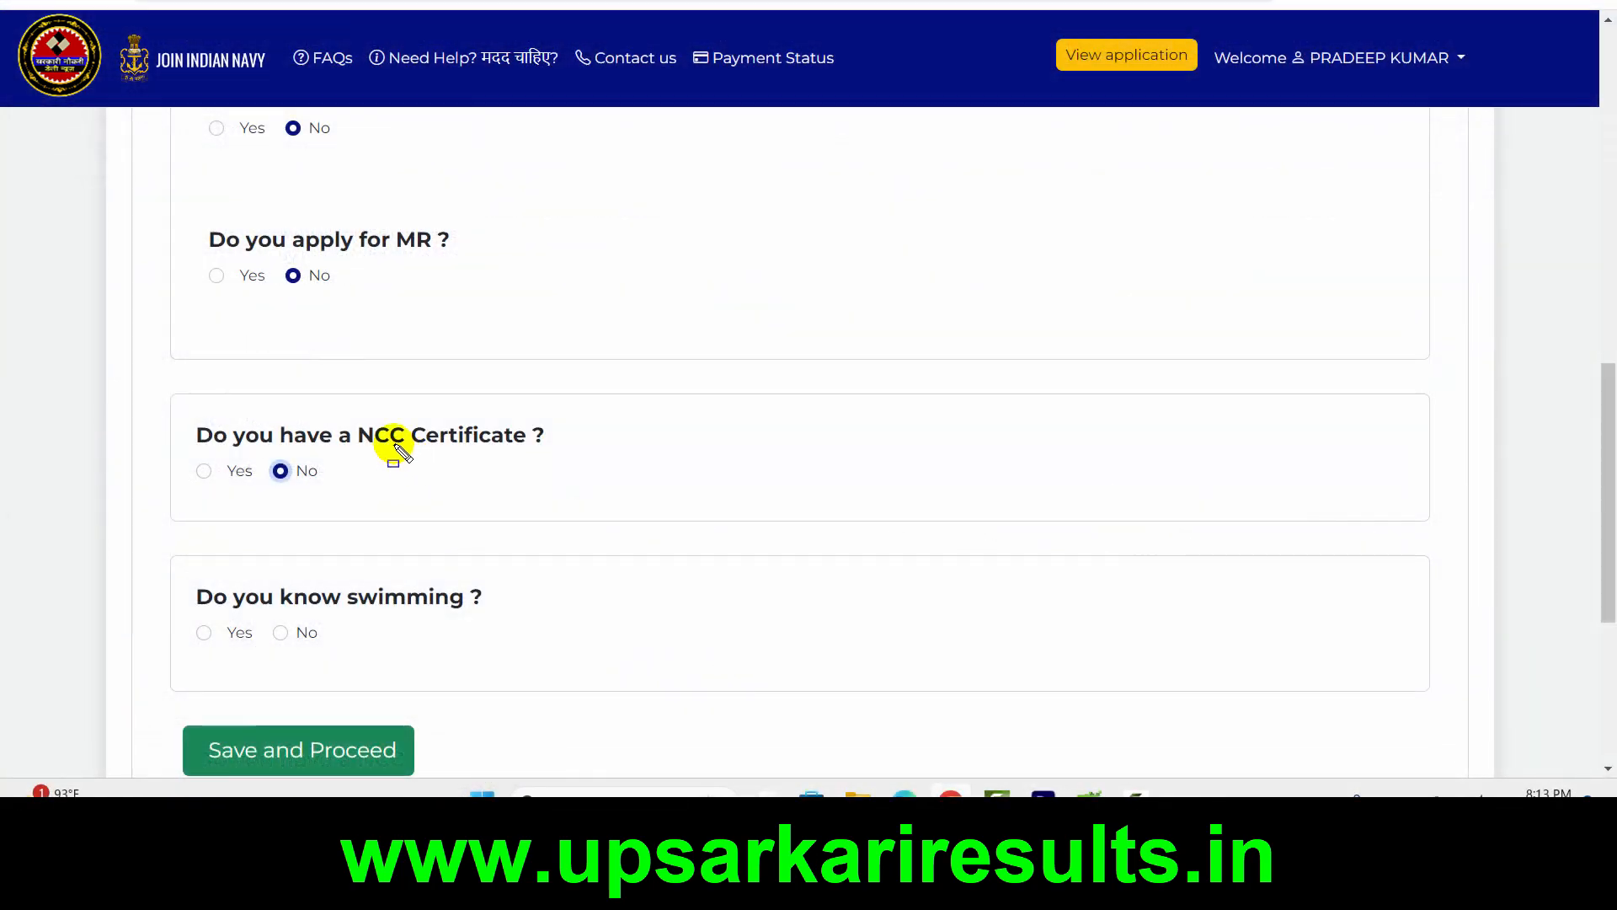
Answer No to the NCC certificate and Yes to swimming, then save the additional information, confirming both MR and SSR posts
left_click_drag(344, 412, 590, 476)
scroll(265, 497, "down", 3)
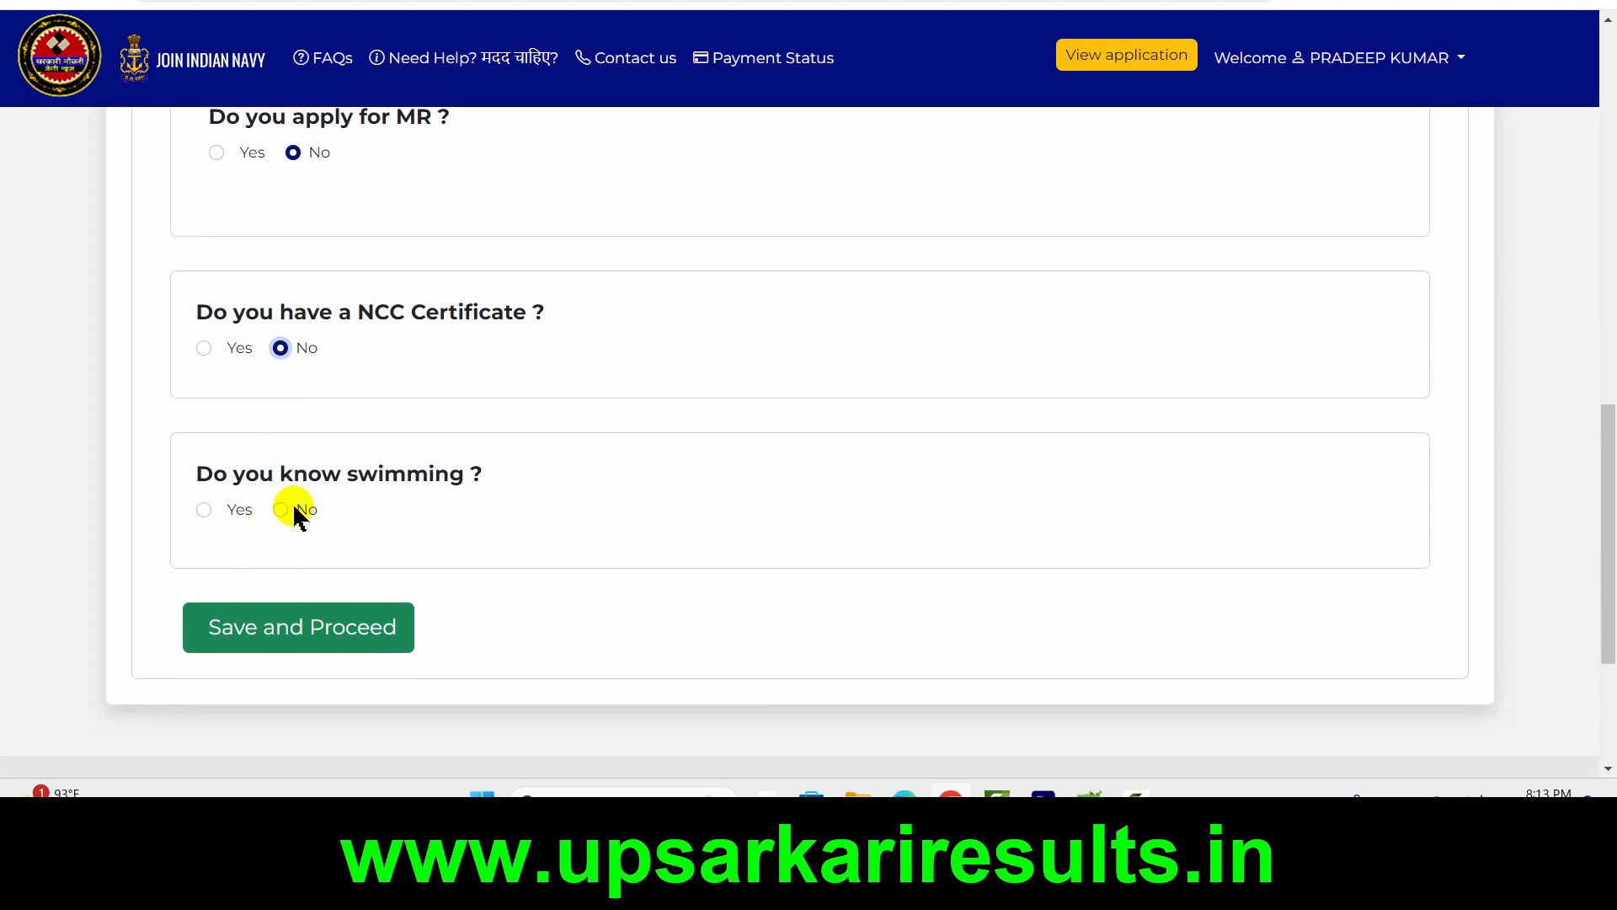
left_click(204, 509)
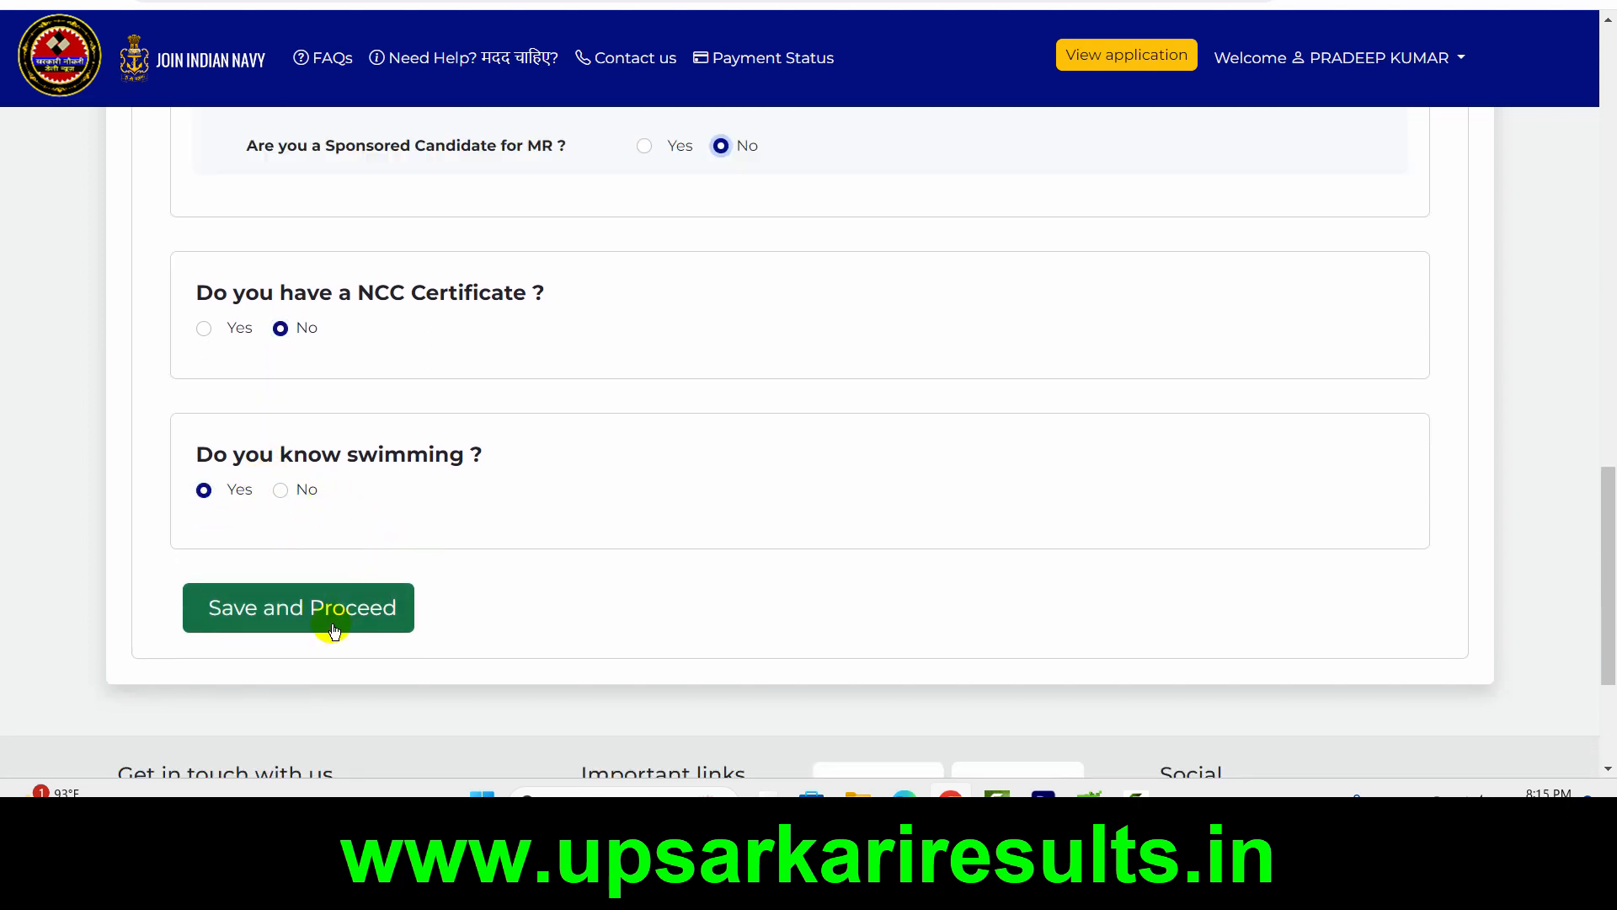
left_click(334, 630)
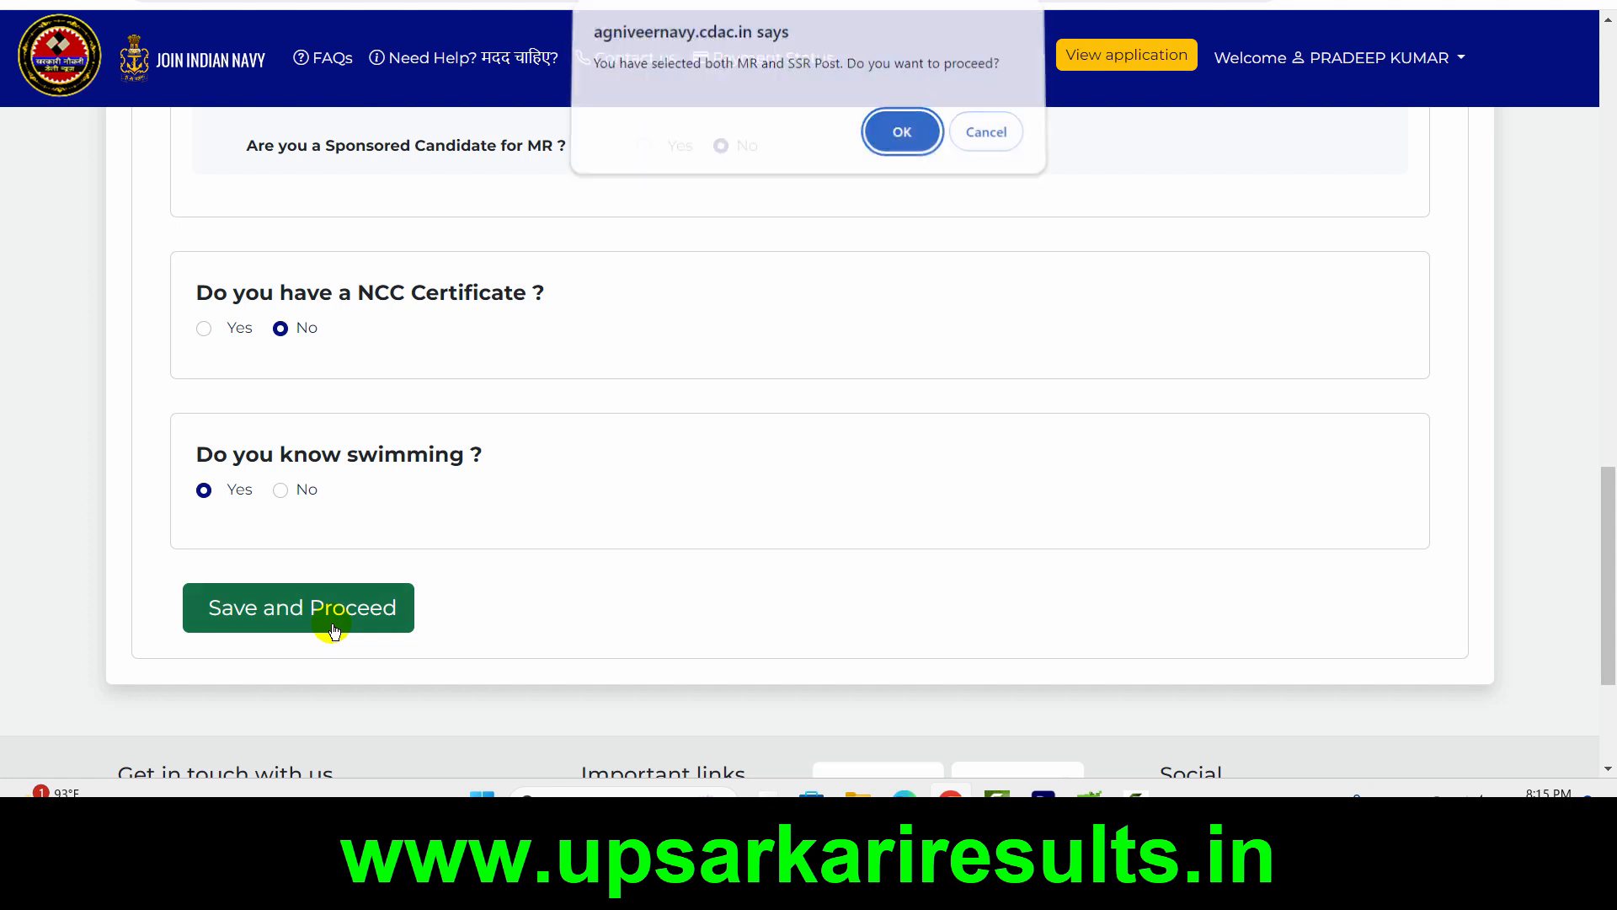
left_click(900, 156)
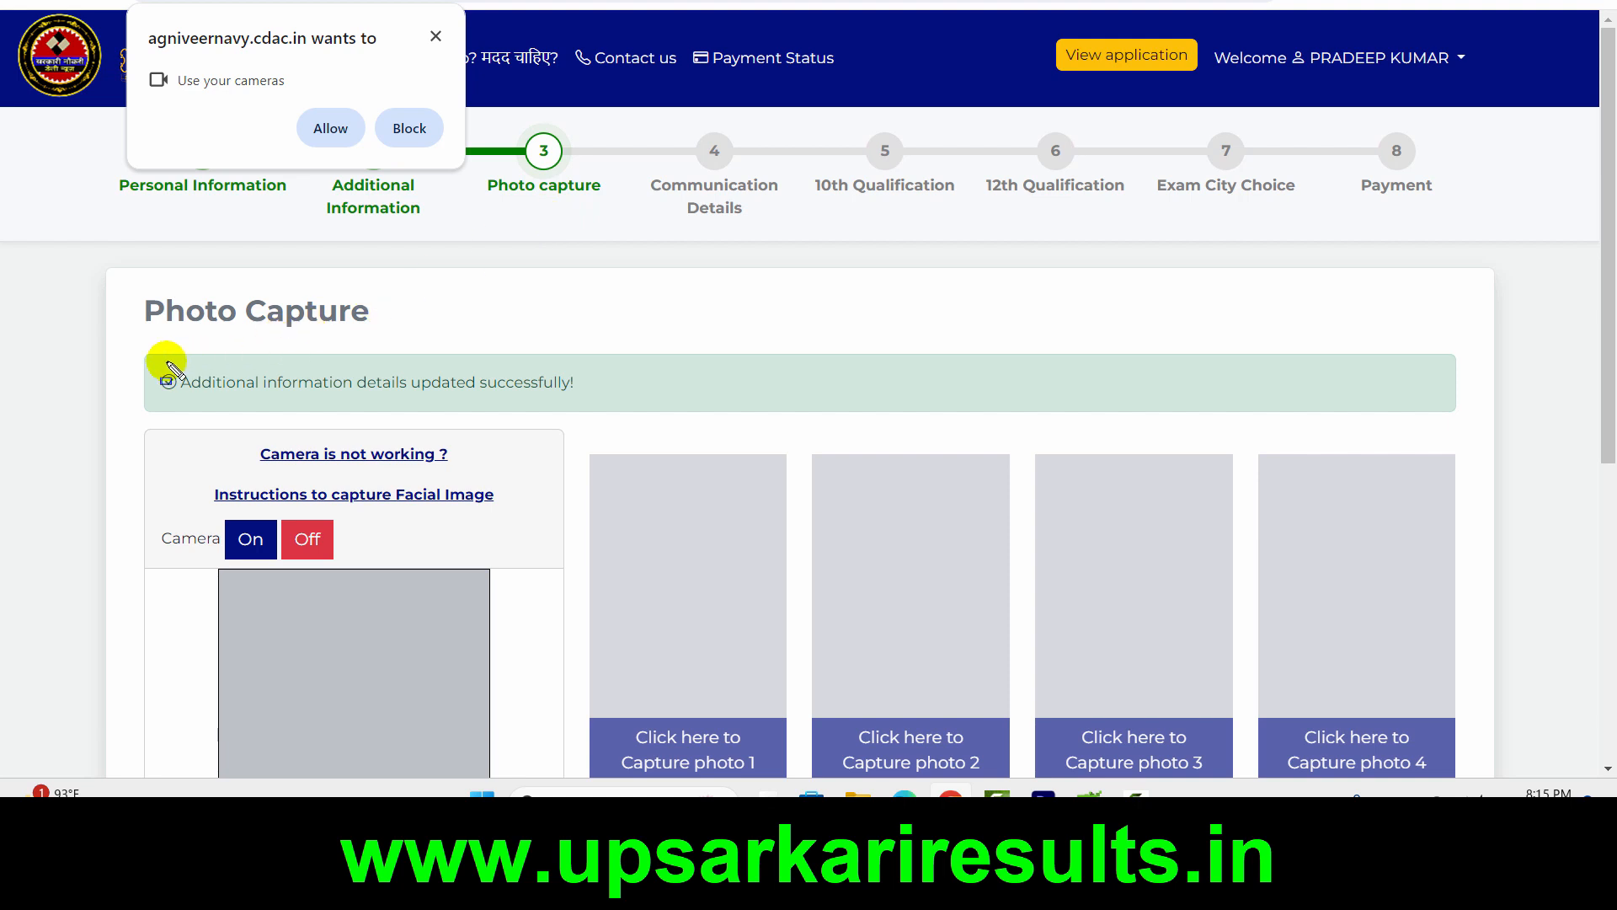
Allow the site to use the camera for the Photo Capture stage
left_click_drag(147, 358, 612, 415)
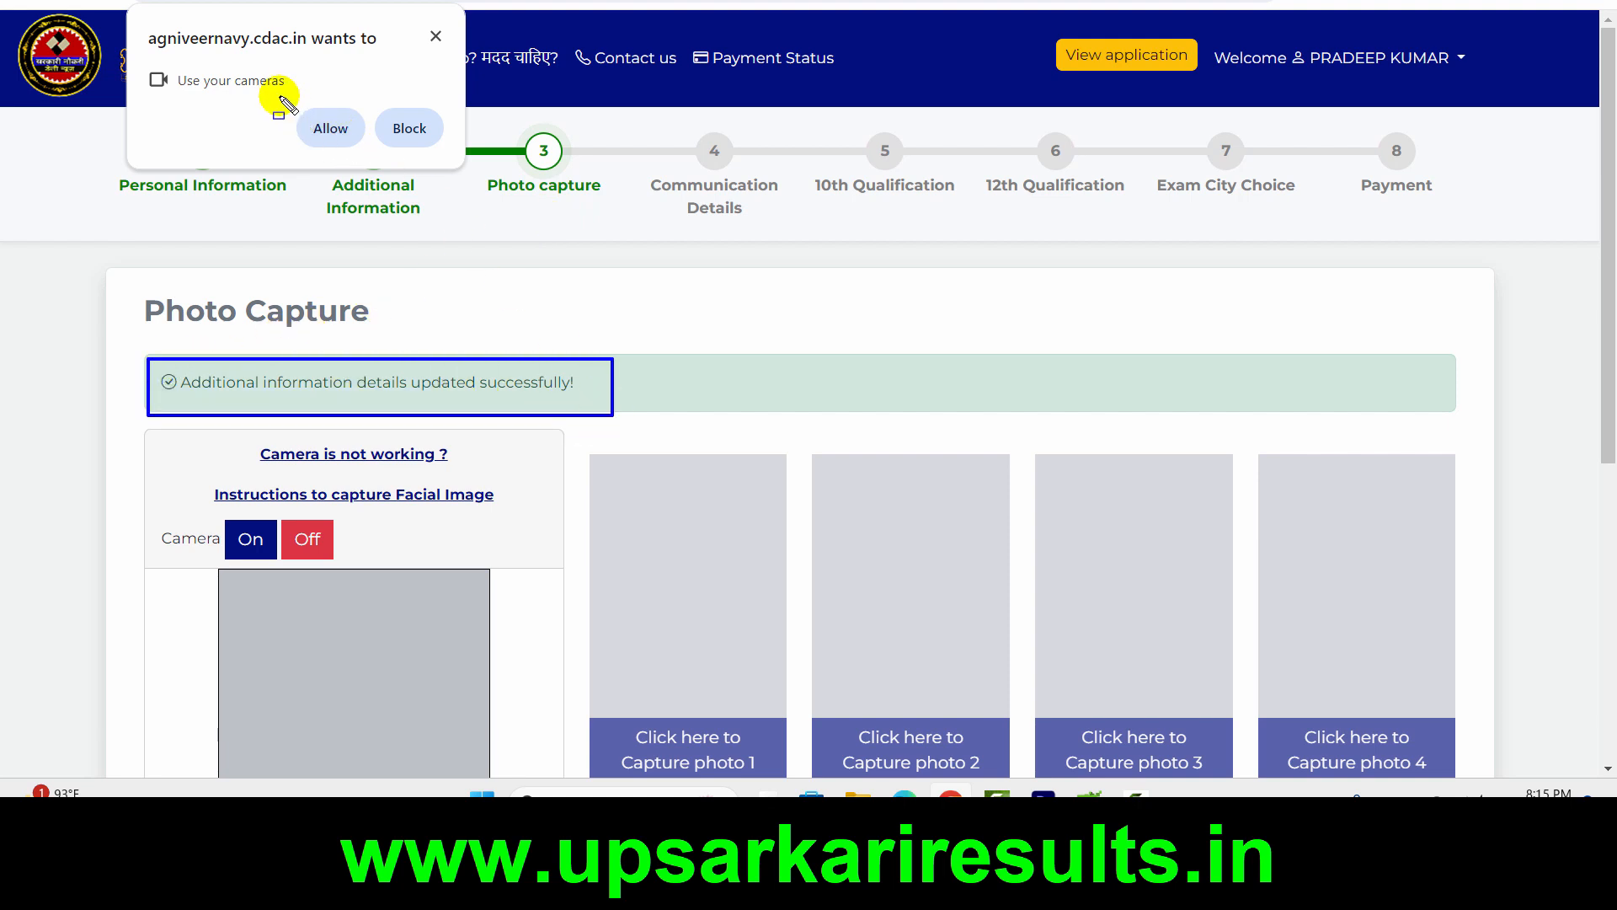
left_click_drag(279, 96, 363, 158)
key("Escape")
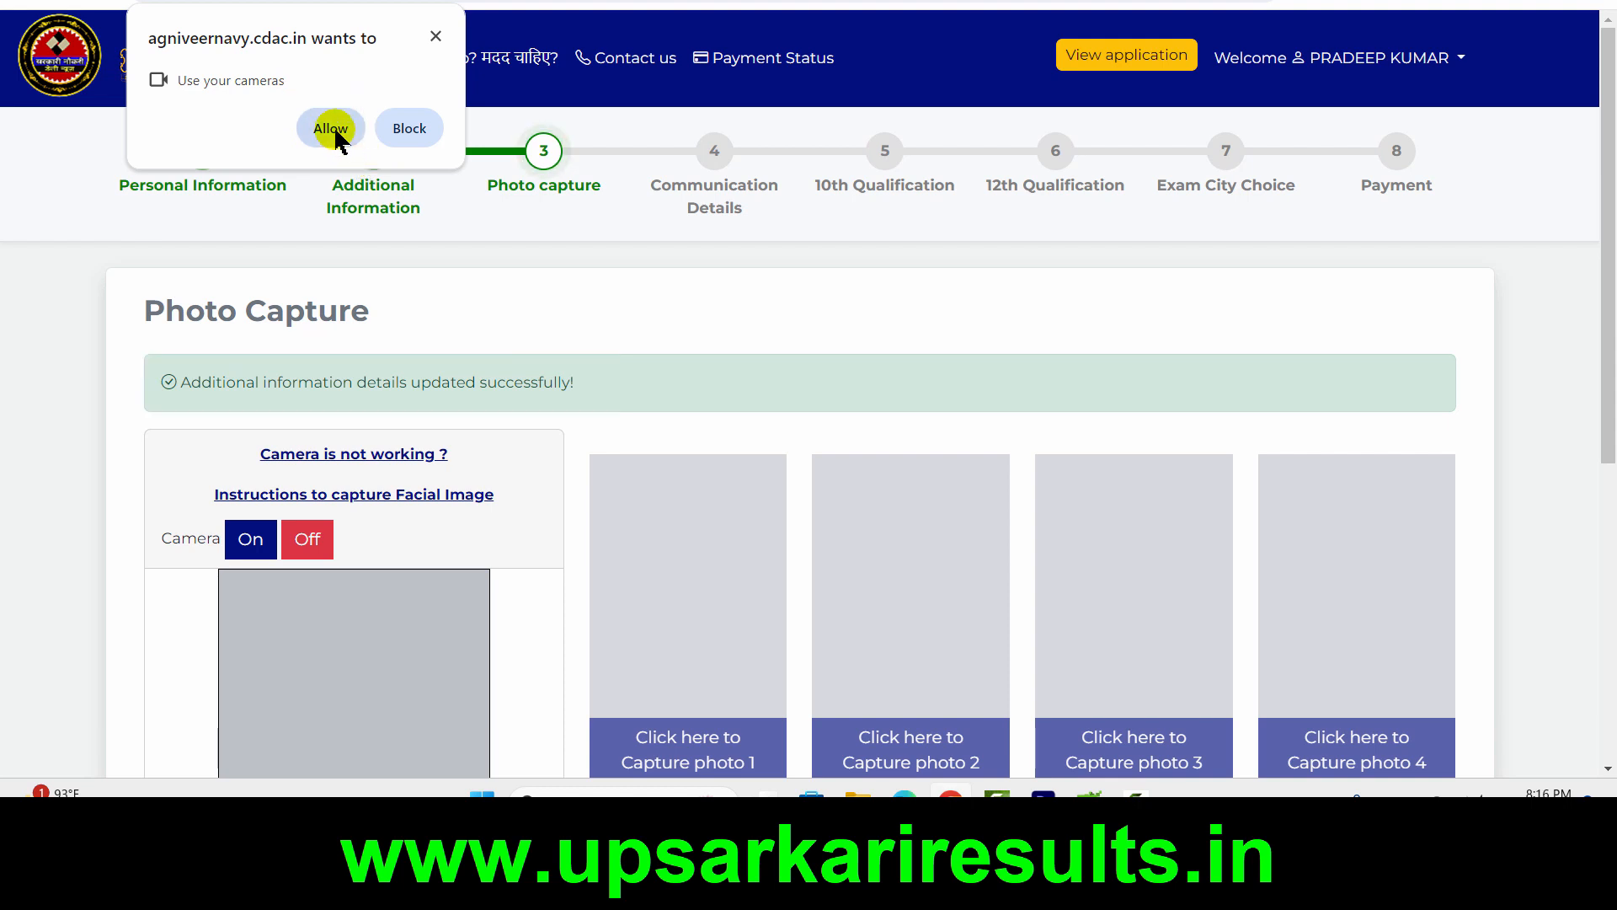
left_click(335, 132)
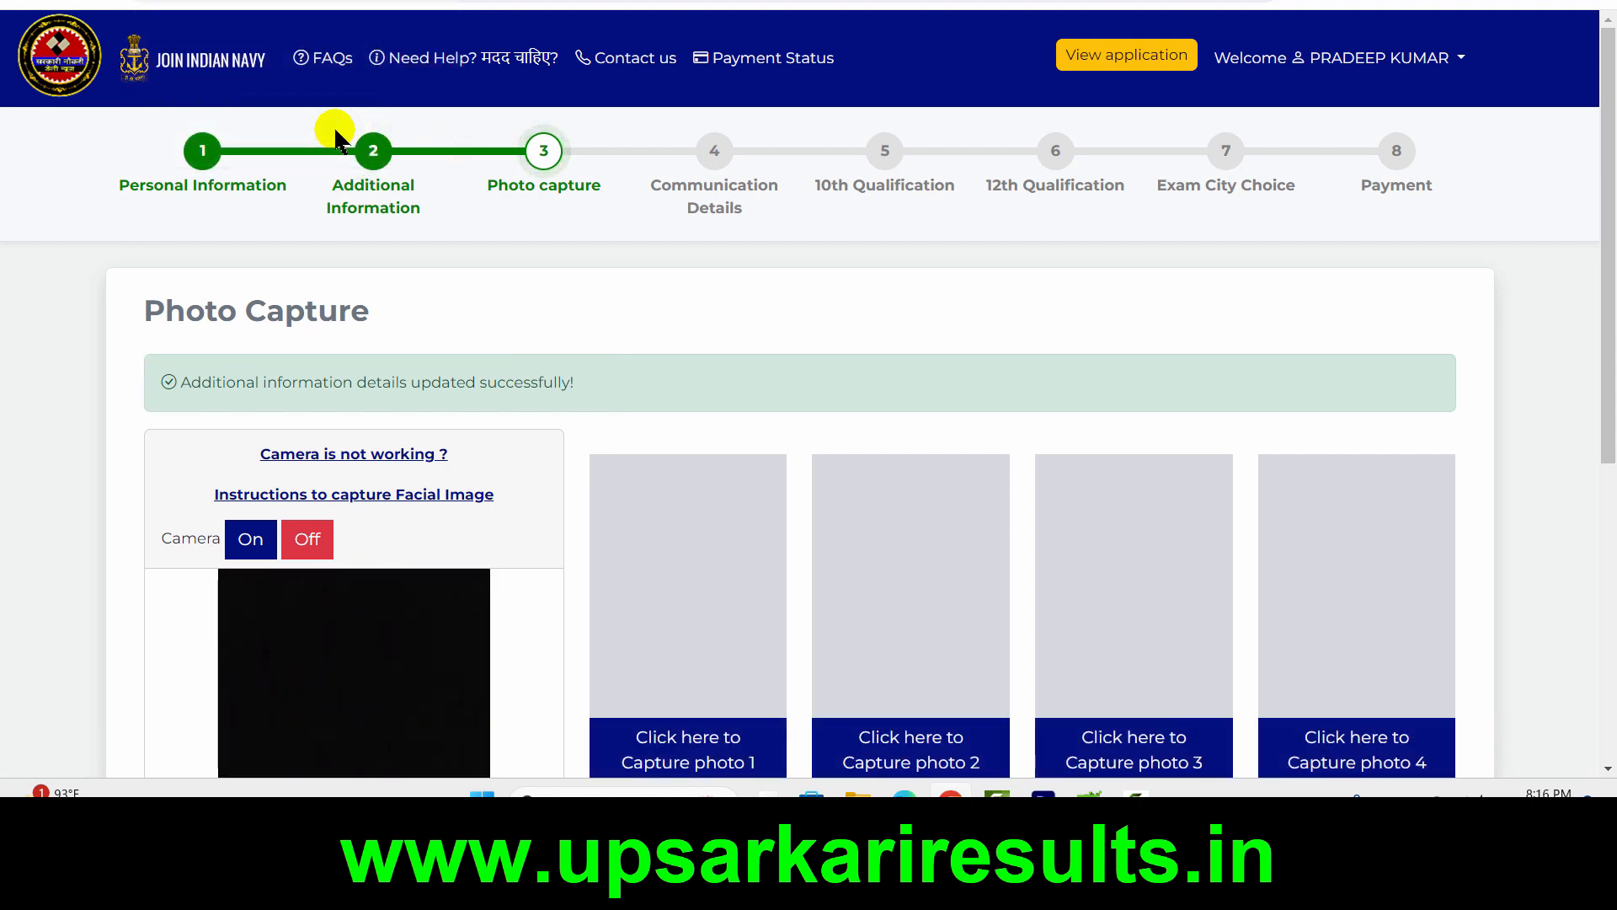
scroll(578, 428, "down", 2)
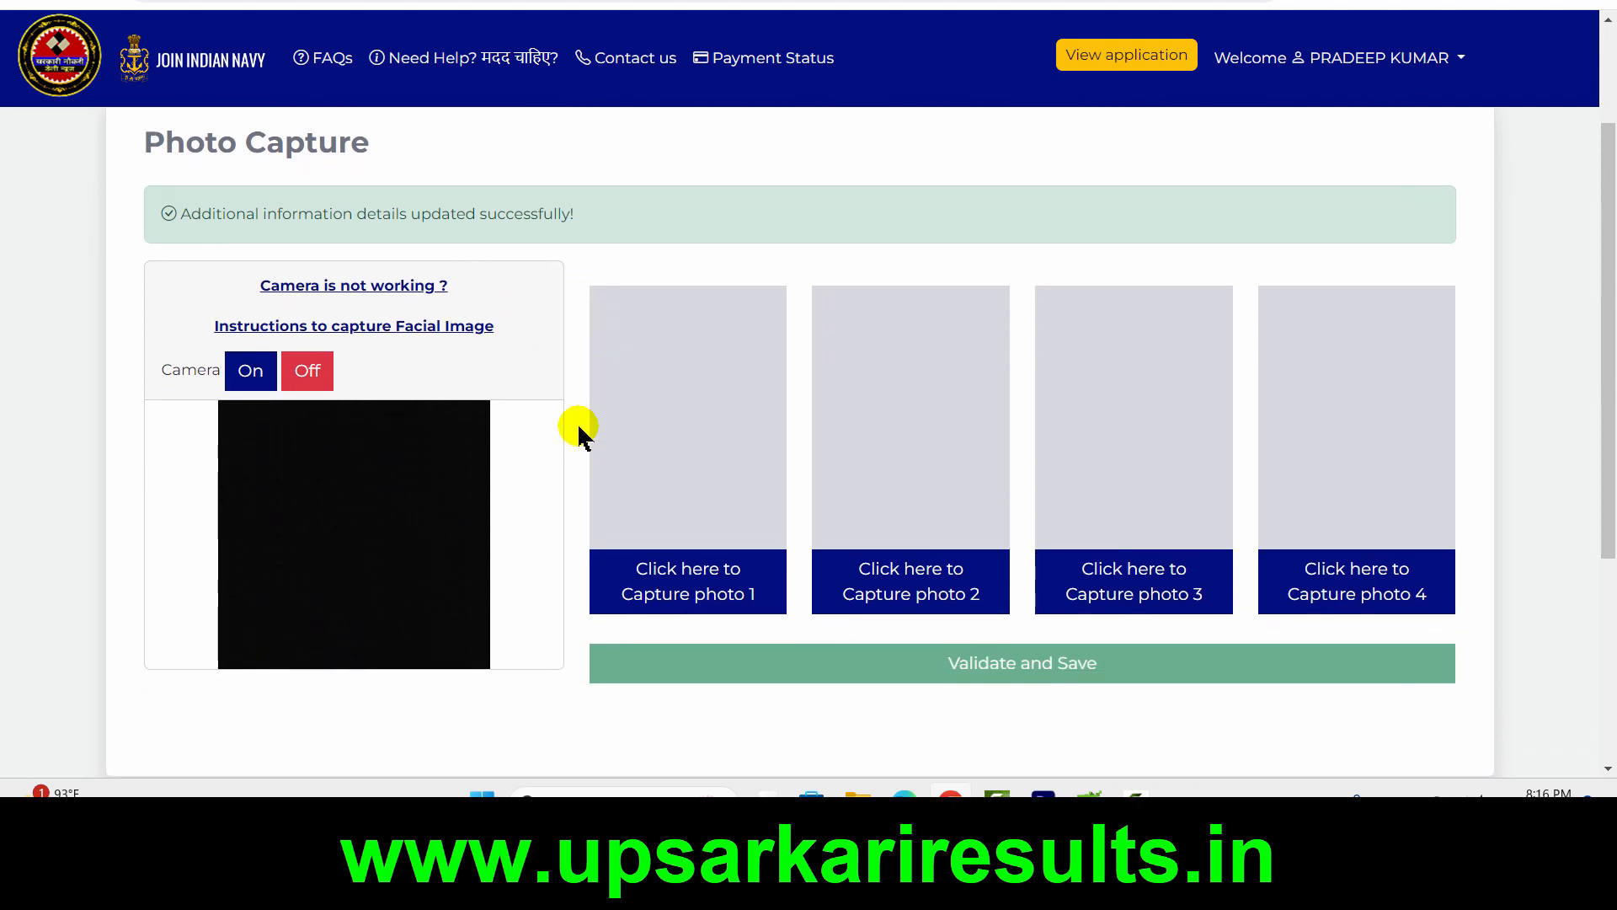
scroll(579, 431, "down", 1)
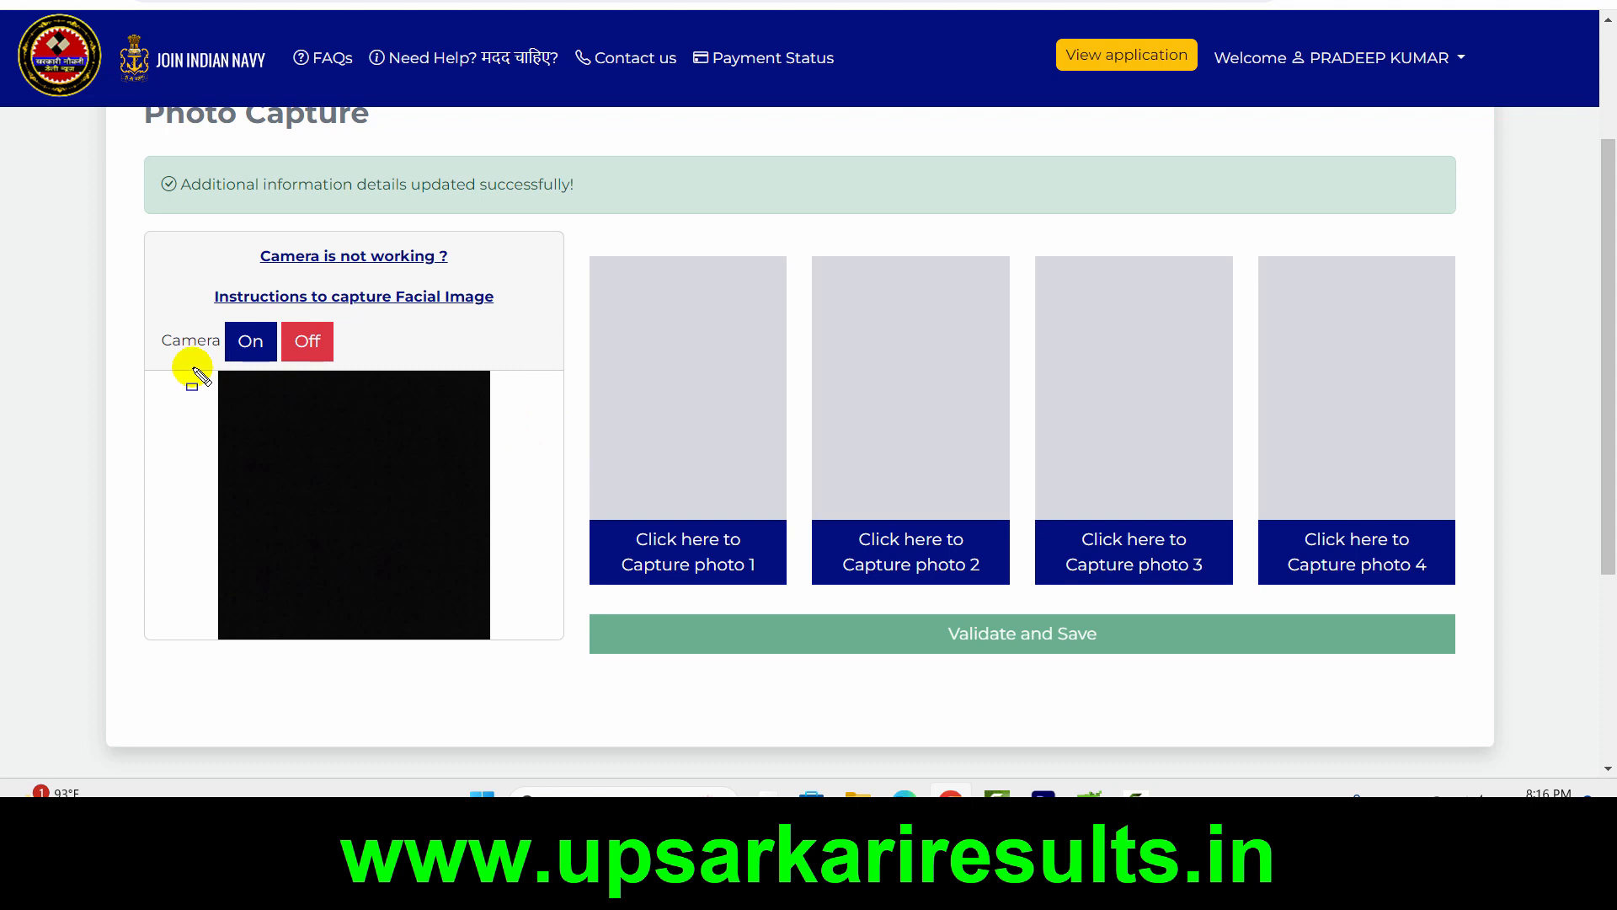
Capture the applicant's face with the live camera for photos 1 to 4
mouse_move(193, 368)
left_mouse_down()
mouse_move(462, 624)
mouse_move(505, 726)
mouse_move(520, 649)
left_mouse_up()
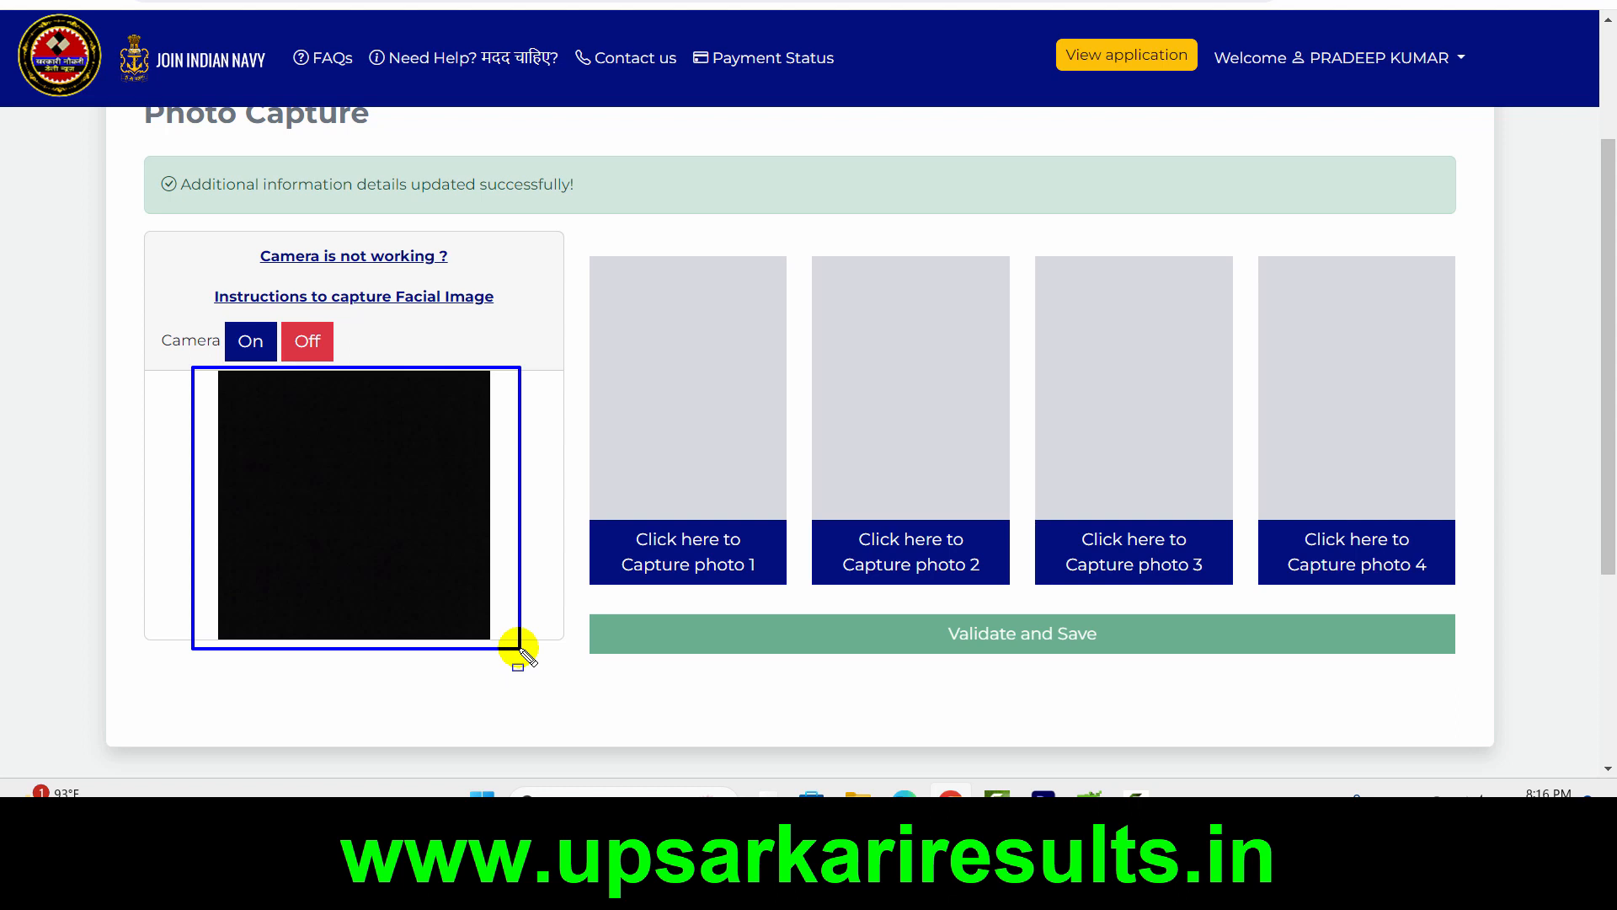
key("ctrl+shift+d")
key("ctrl+shift+d")
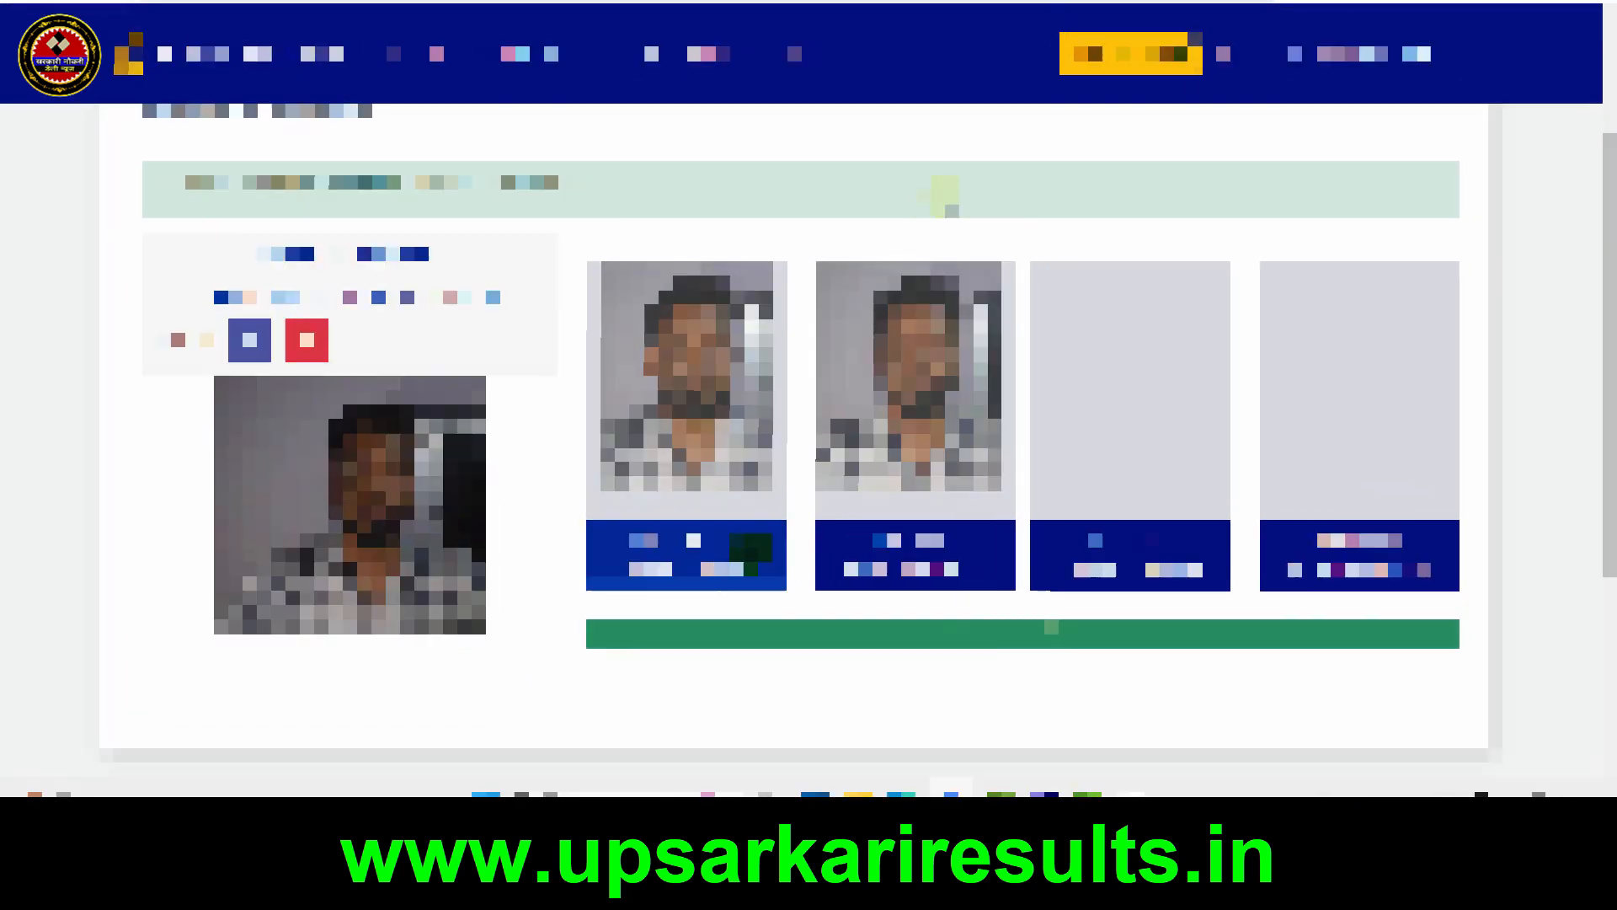
left_click(909, 560)
left_click(1115, 564)
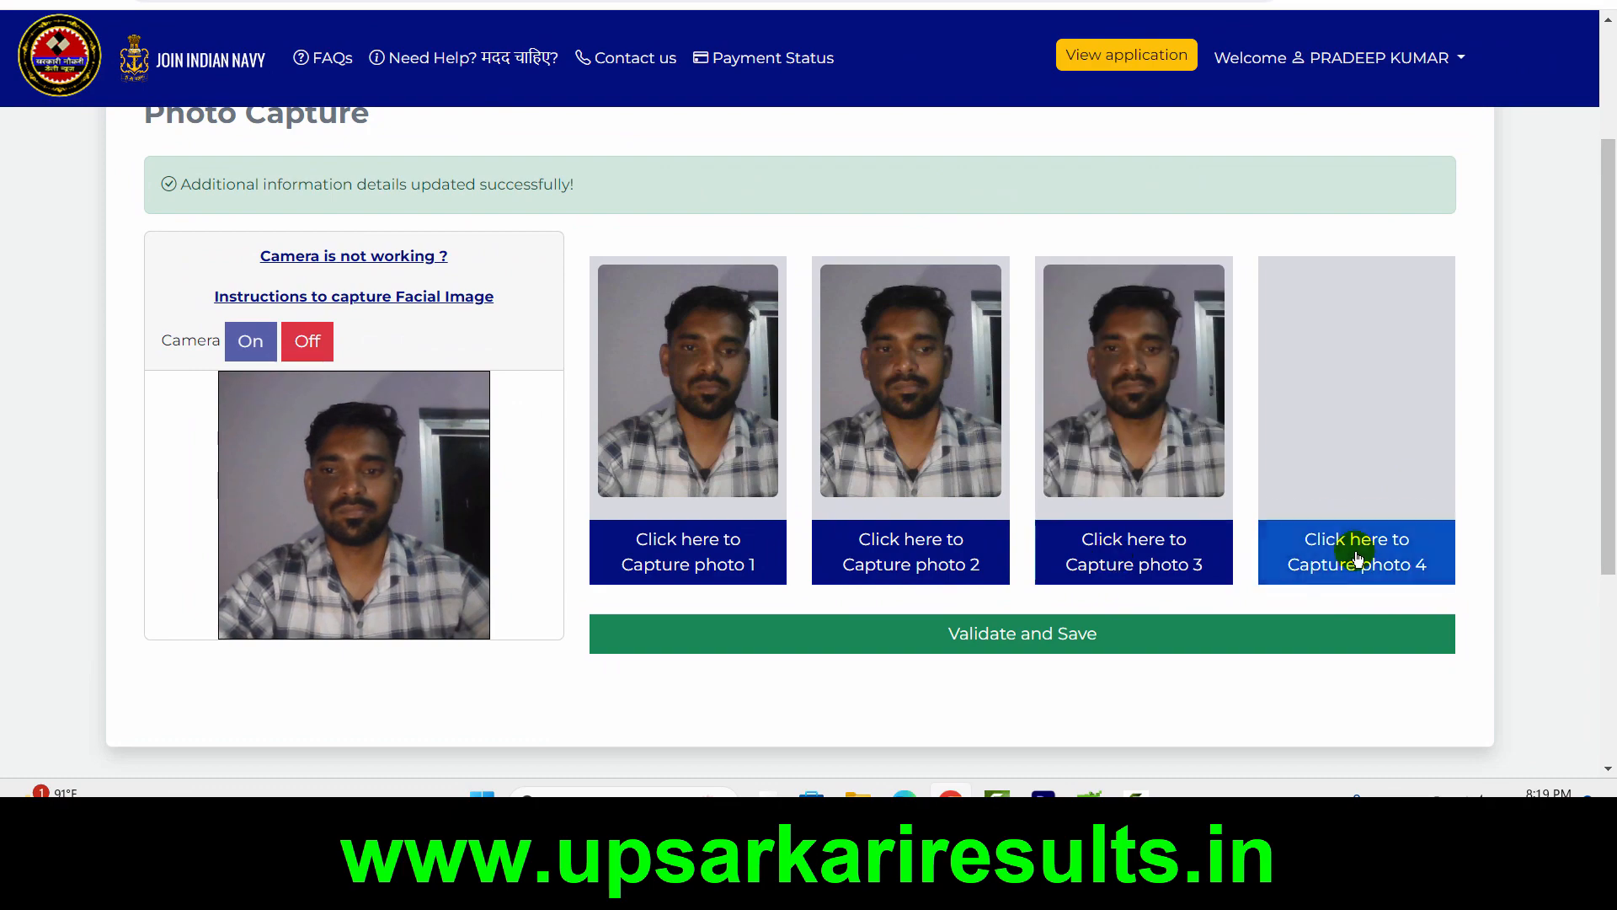
left_click(1356, 550)
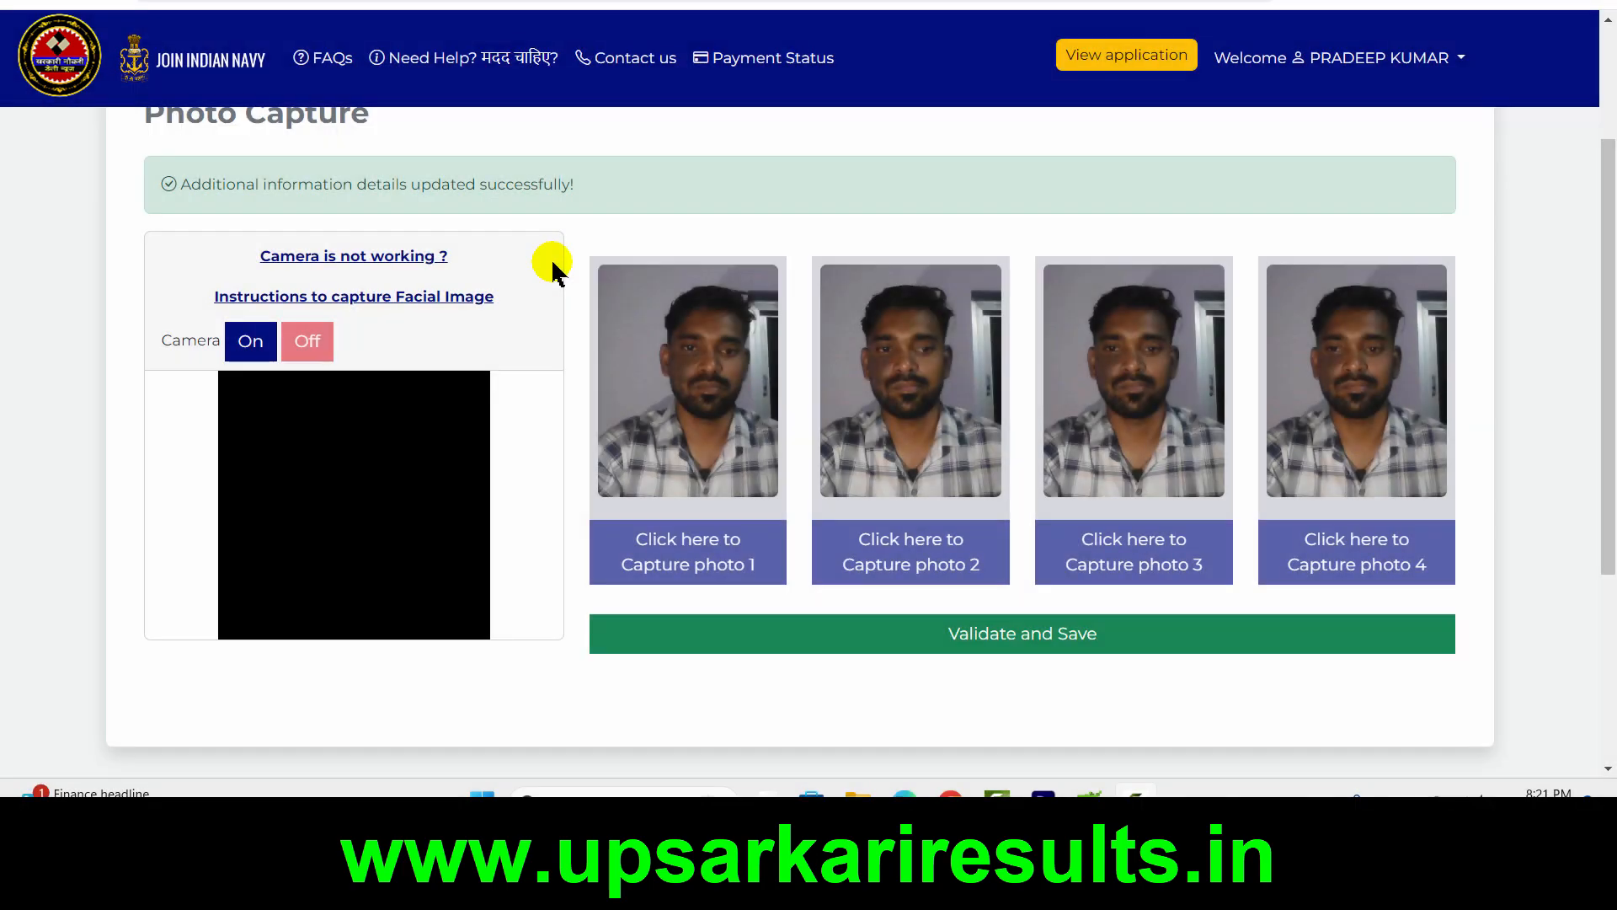
Check the four captured photos and the facial image help links, then validate and save the photos
mouse_move(568, 250)
left_mouse_down()
mouse_move(1445, 480)
mouse_move(1516, 567)
mouse_move(1479, 592)
left_mouse_up()
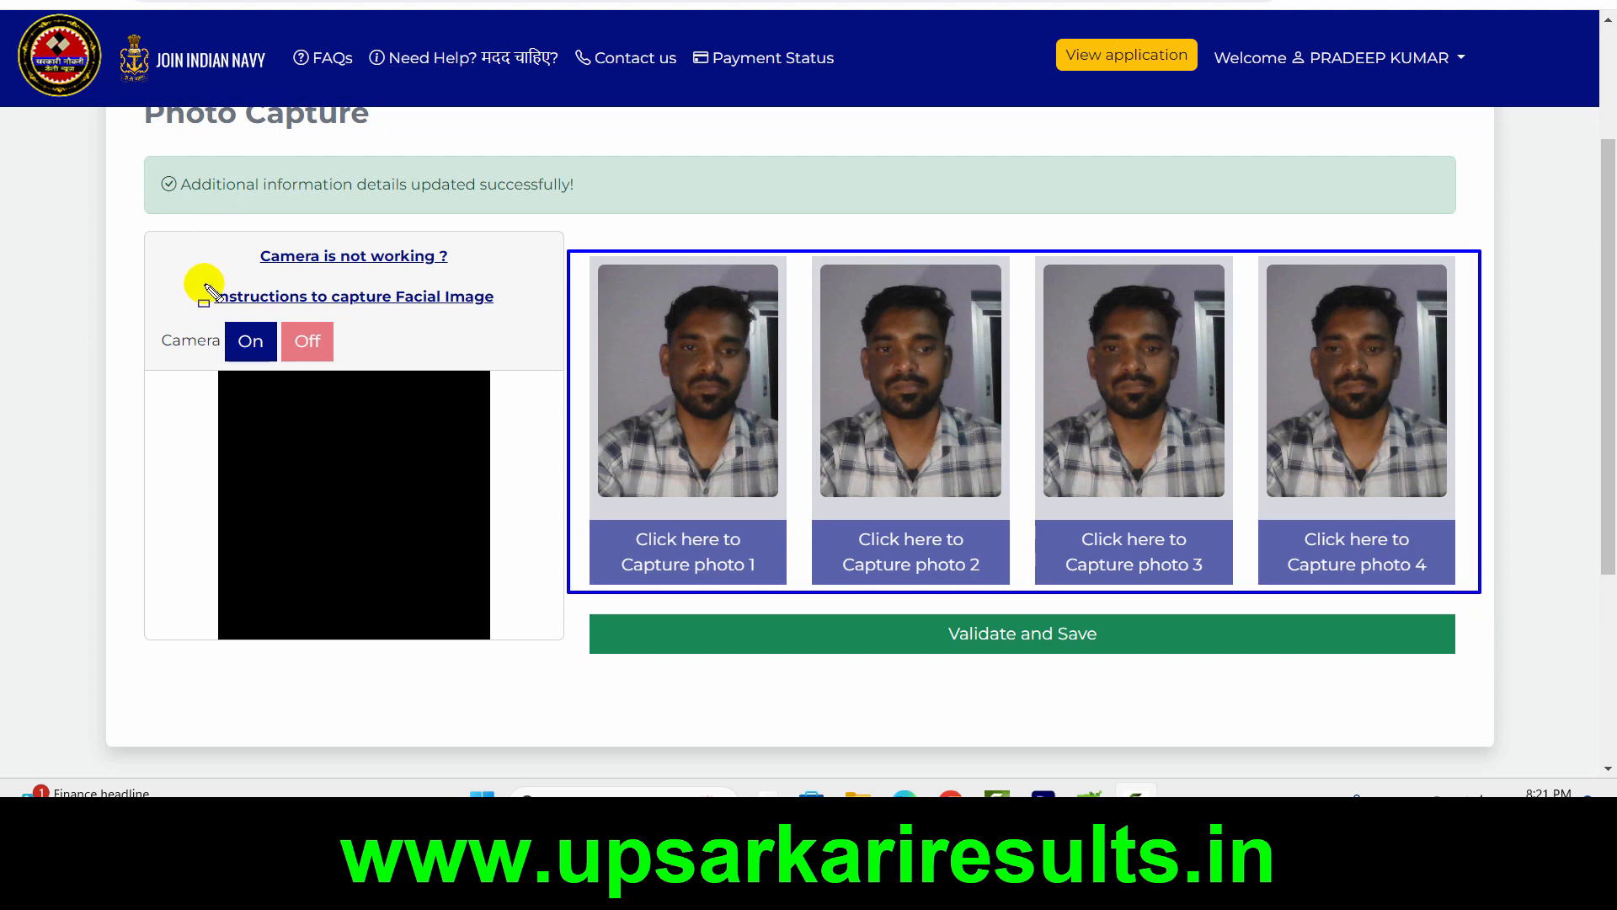
left_click_drag(203, 284, 506, 309)
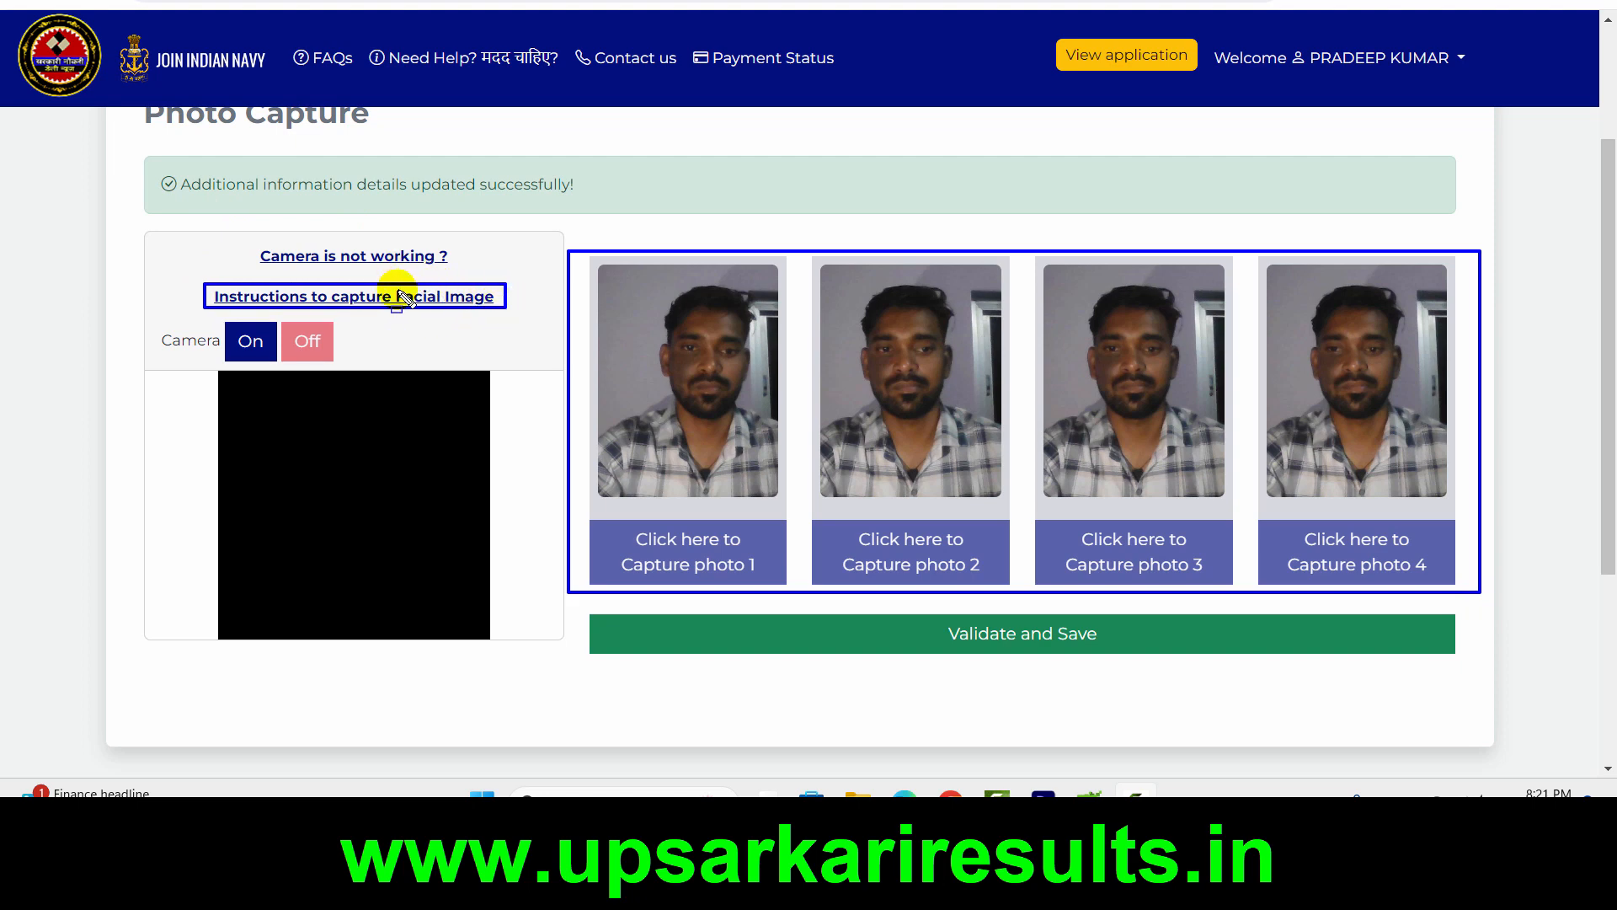
mouse_move(392, 283)
left_mouse_down()
mouse_move(427, 307)
mouse_move(504, 309)
left_mouse_up()
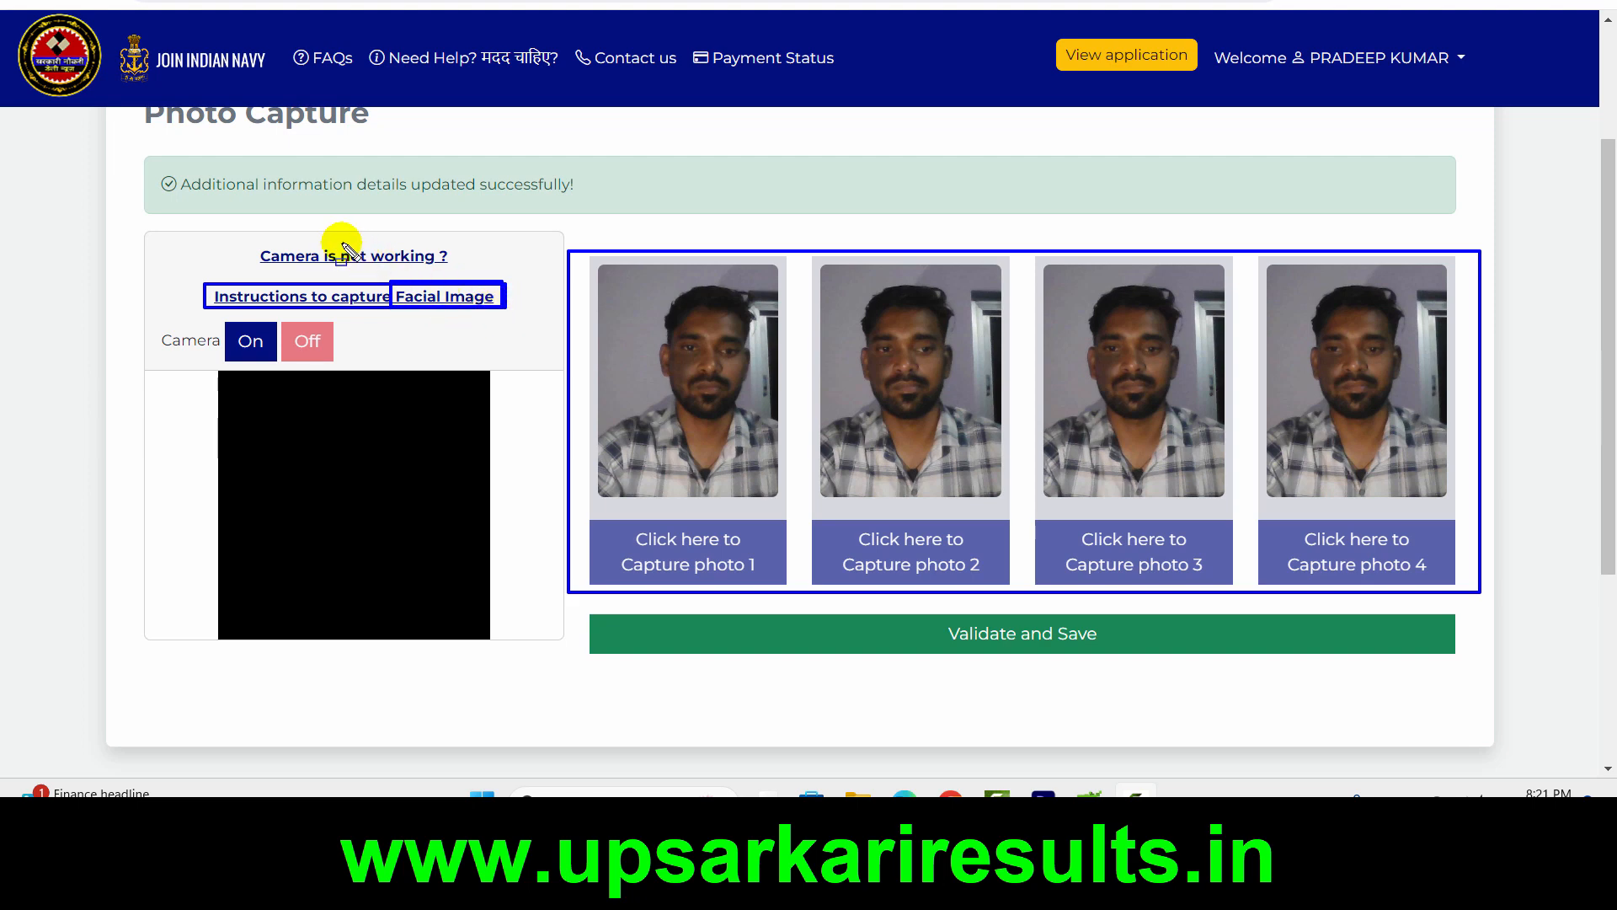
left_click_drag(248, 238, 460, 272)
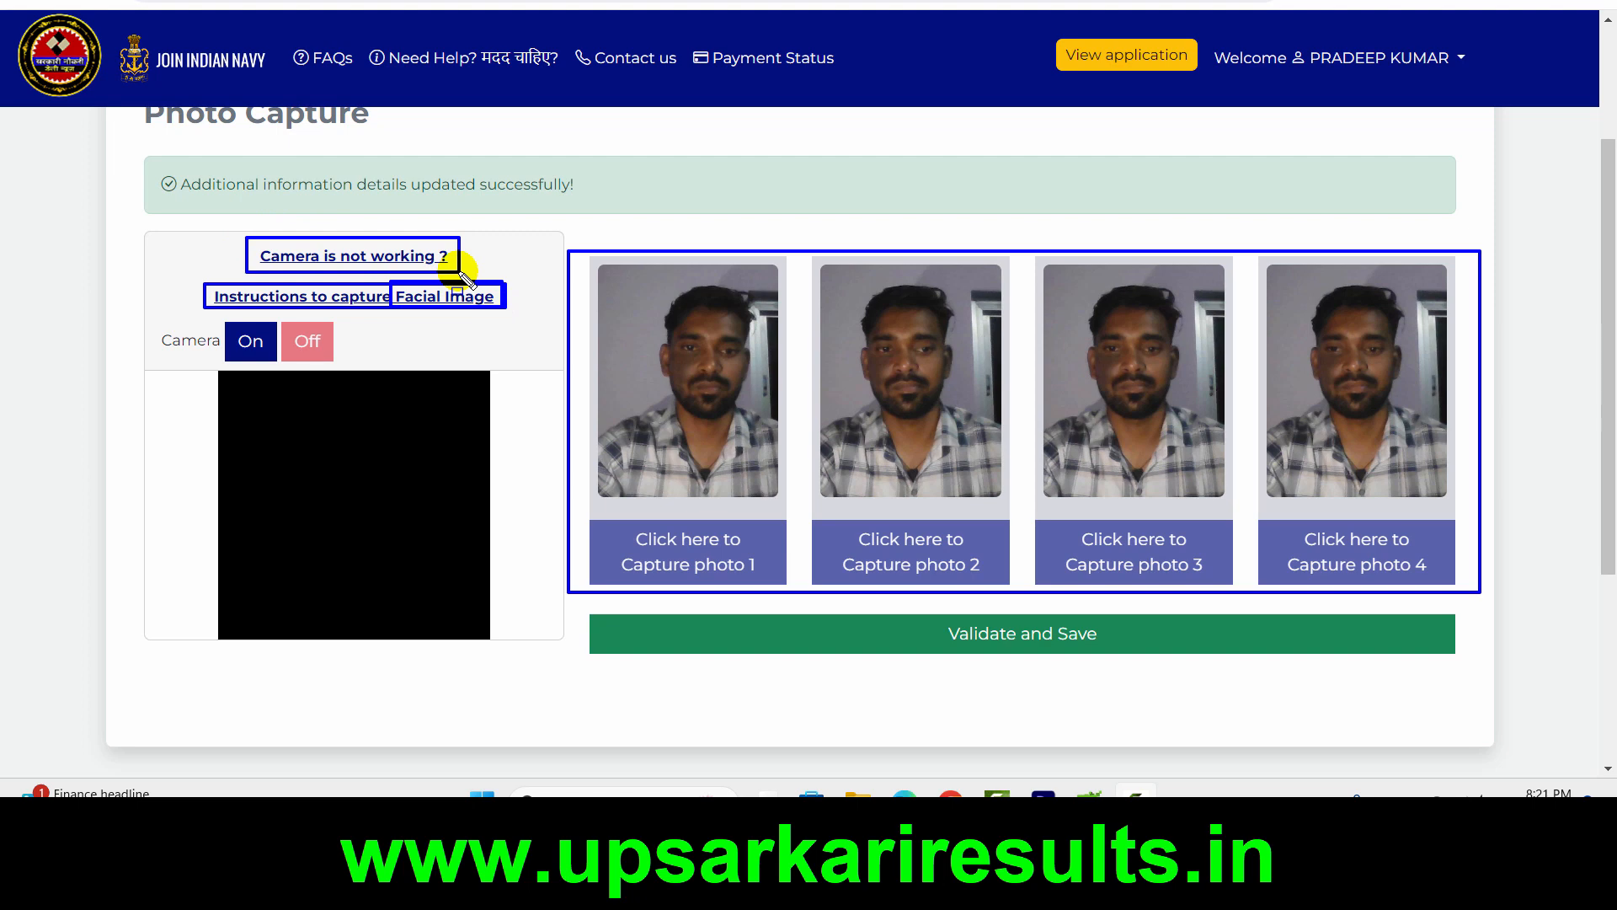
key("Escape")
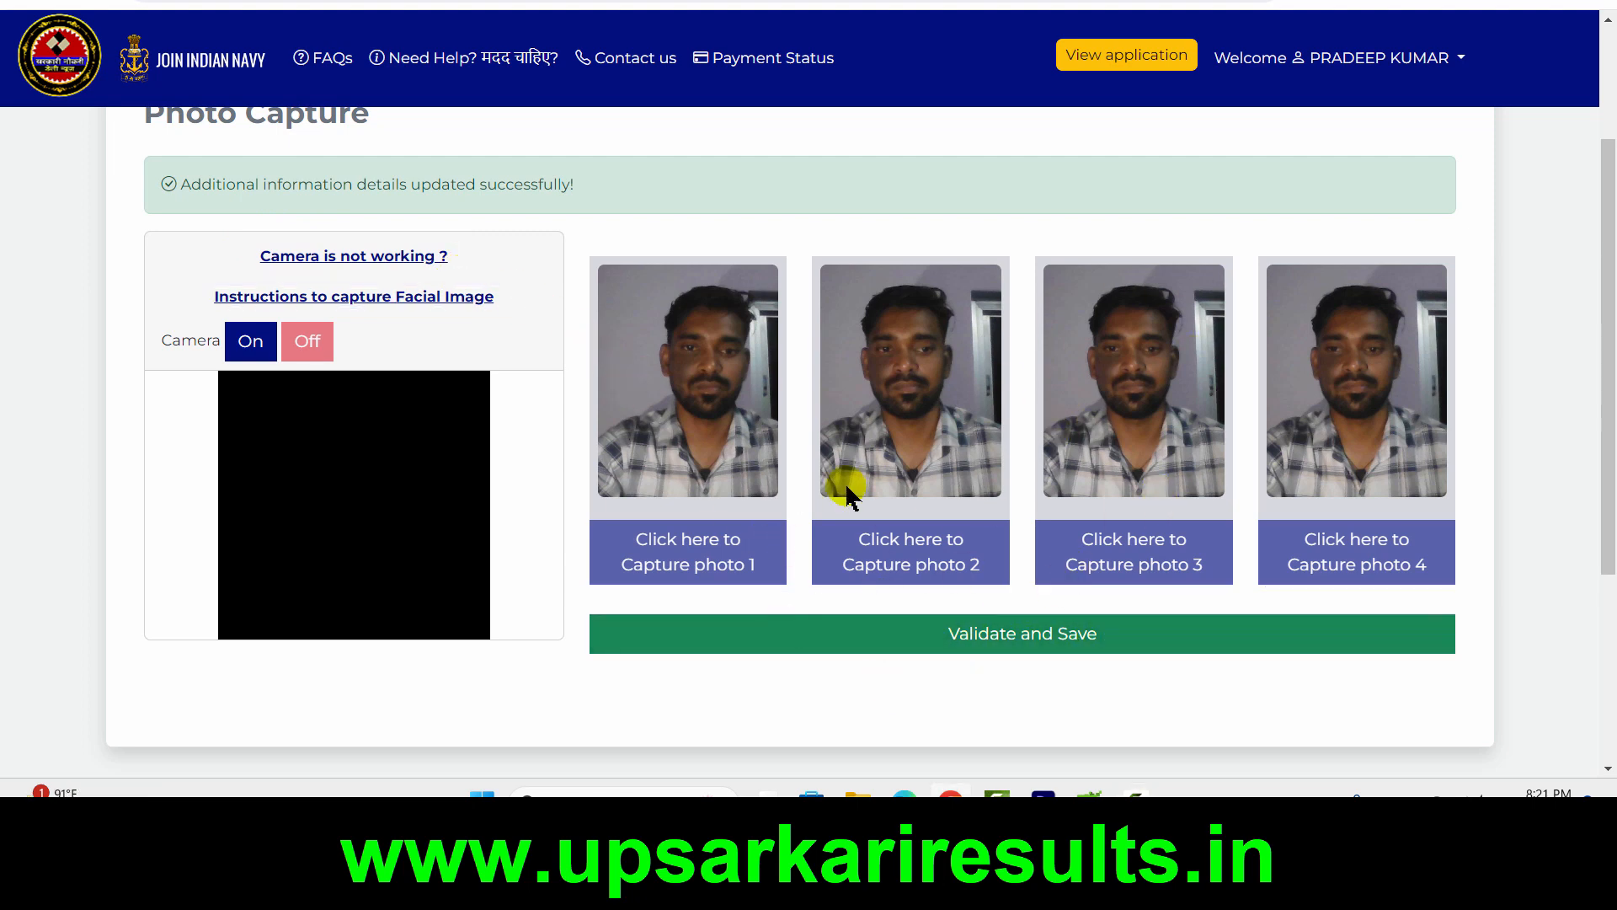
left_click(1052, 640)
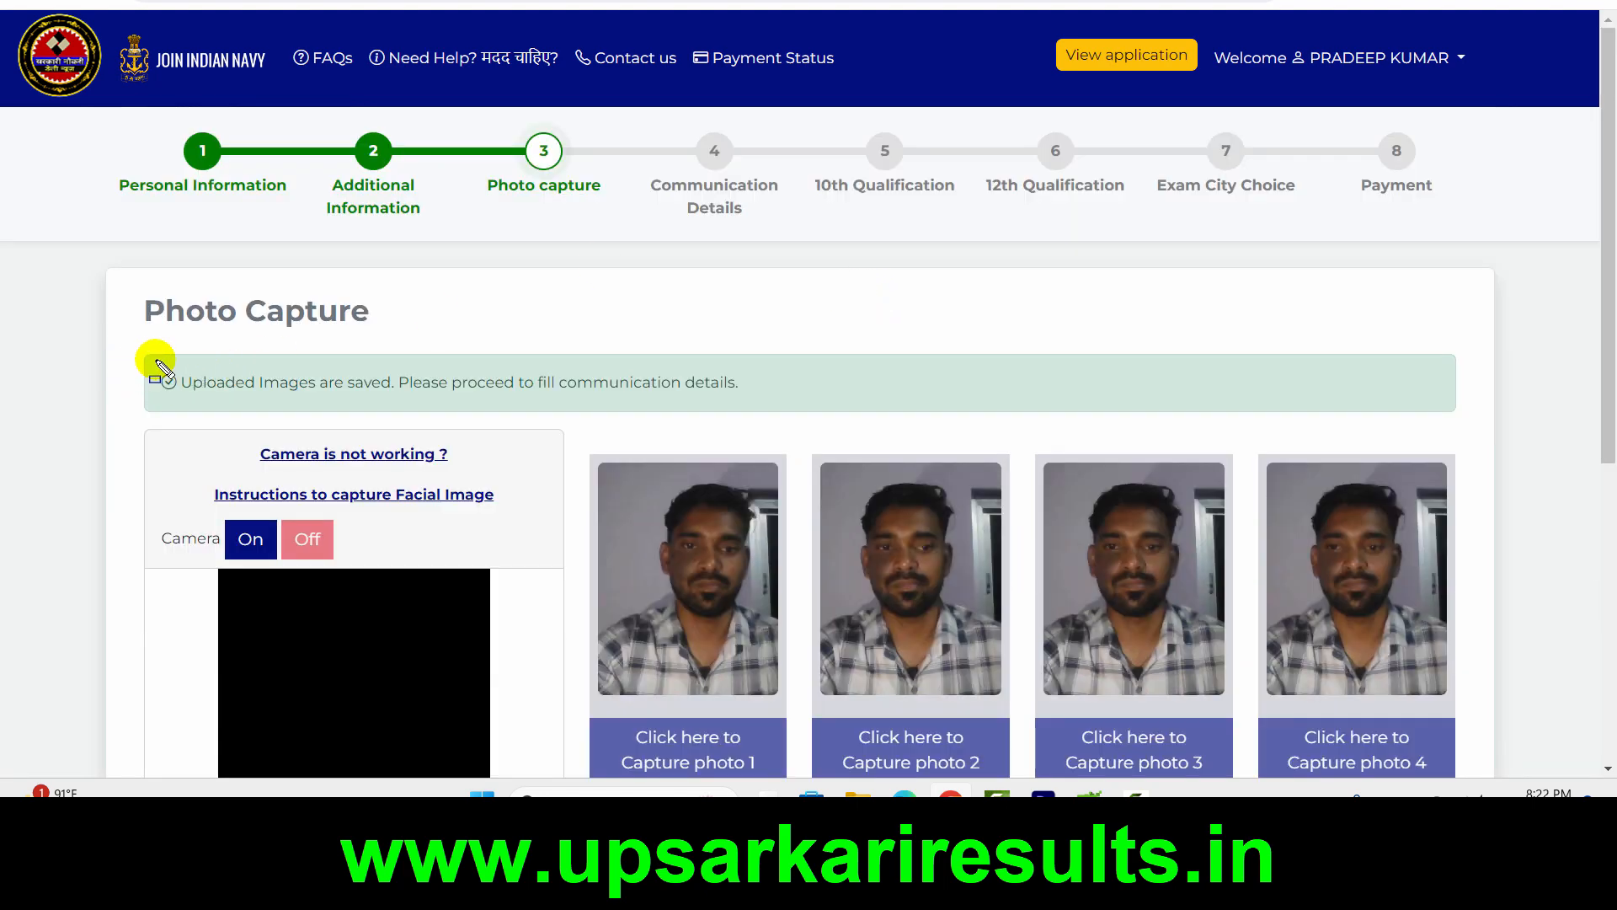
Proceed from Photo Capture to the Communication Details stage
mouse_move(152, 360)
left_mouse_down()
mouse_move(823, 386)
mouse_move(849, 409)
left_mouse_up()
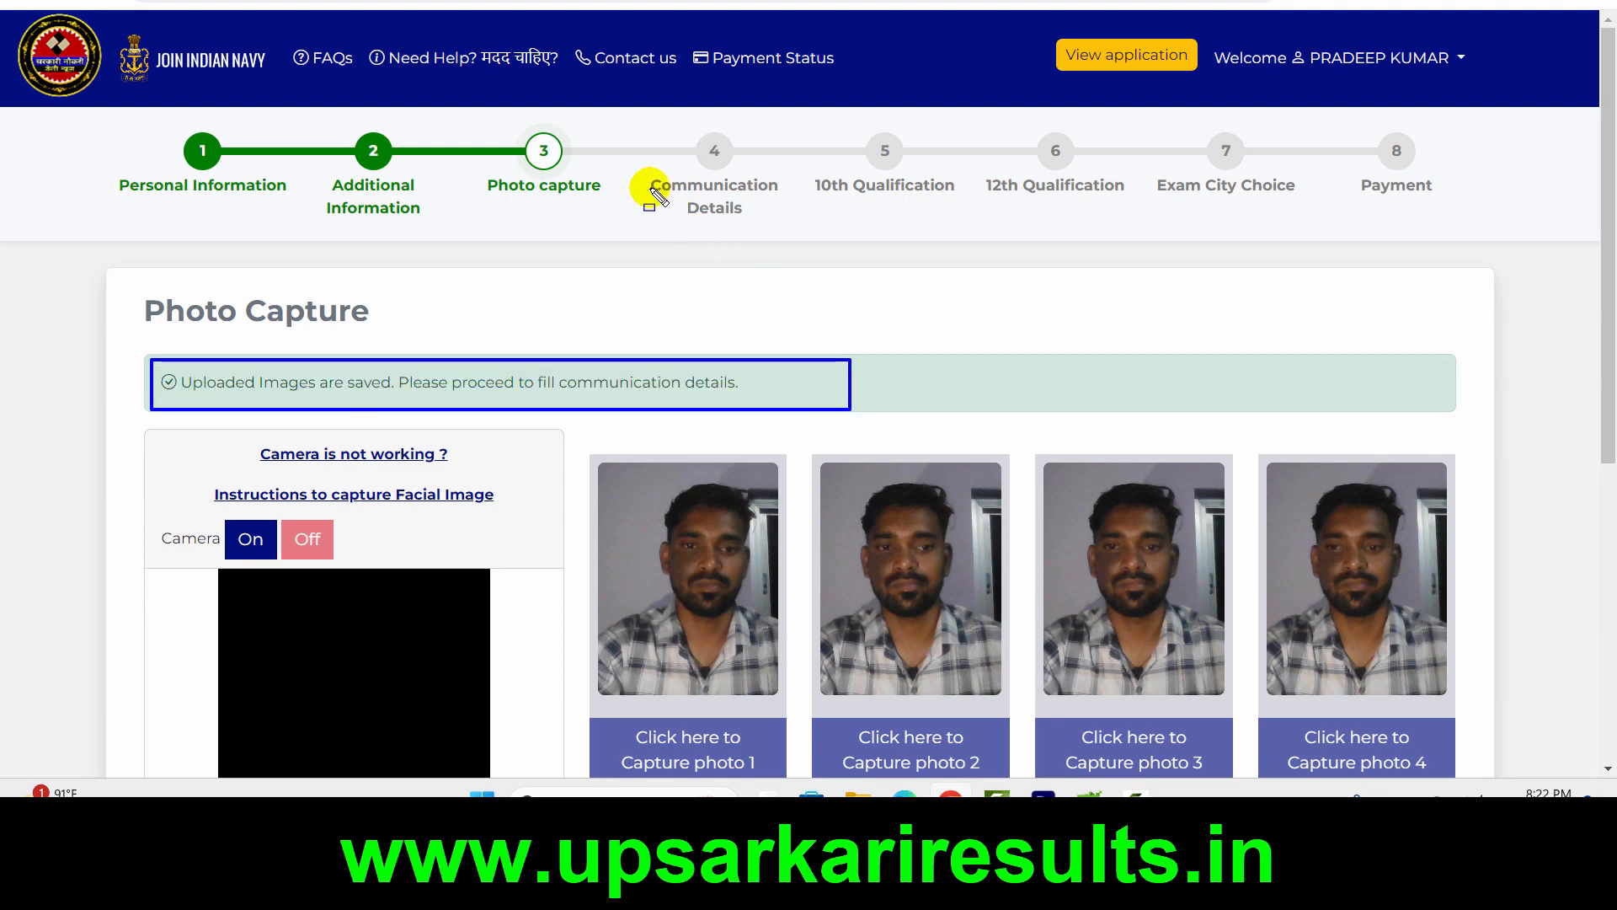
left_click_drag(643, 174, 807, 217)
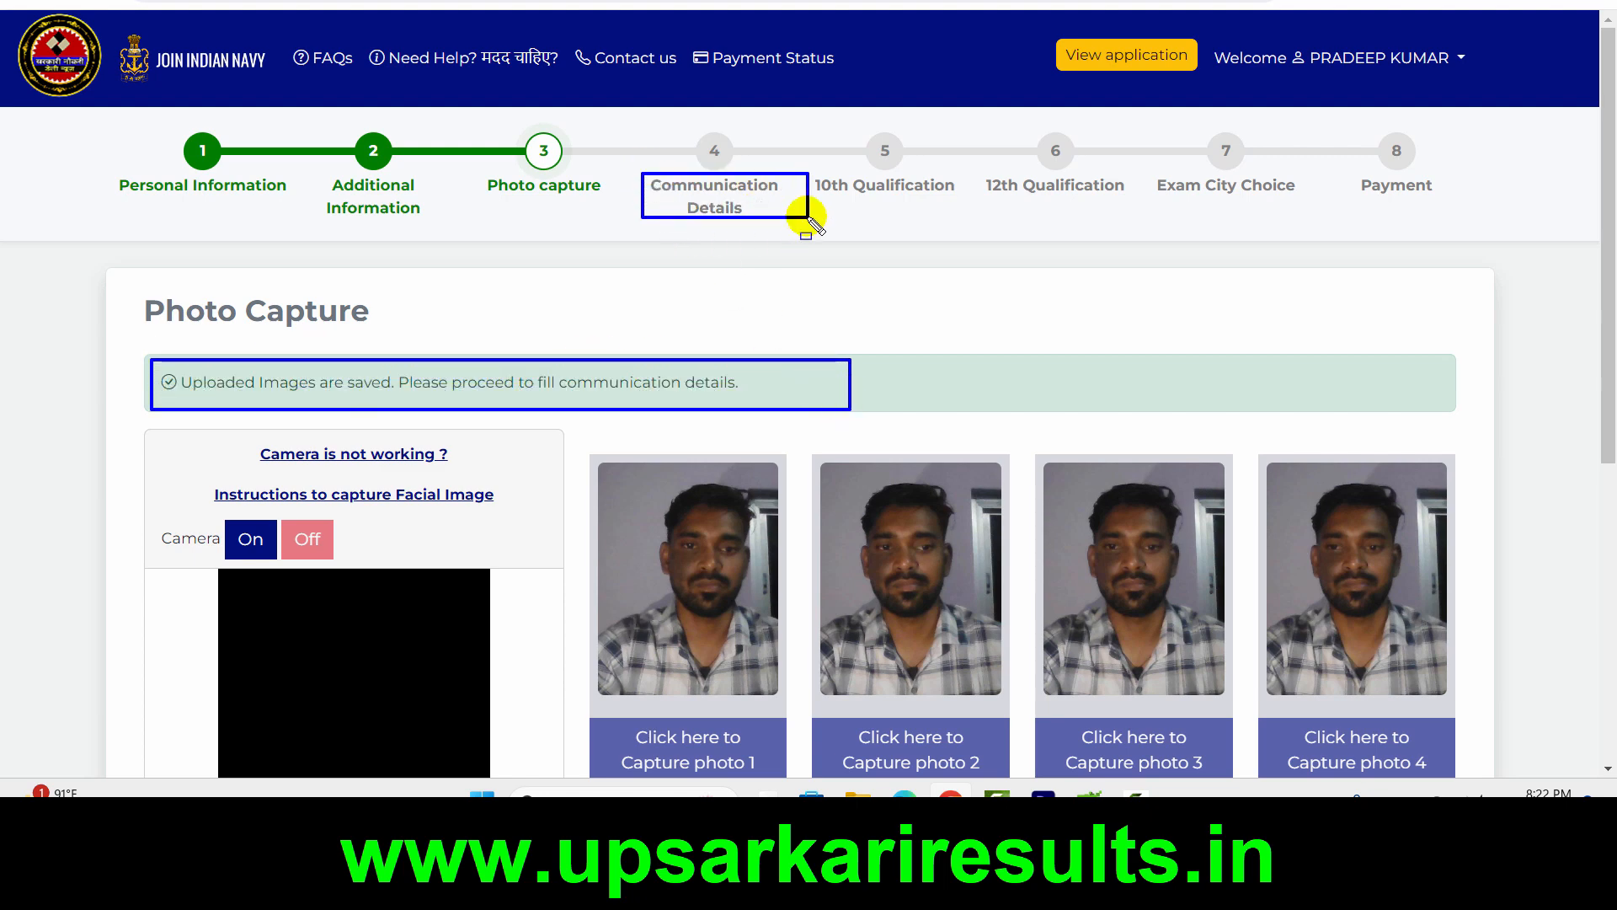
left_click(739, 189)
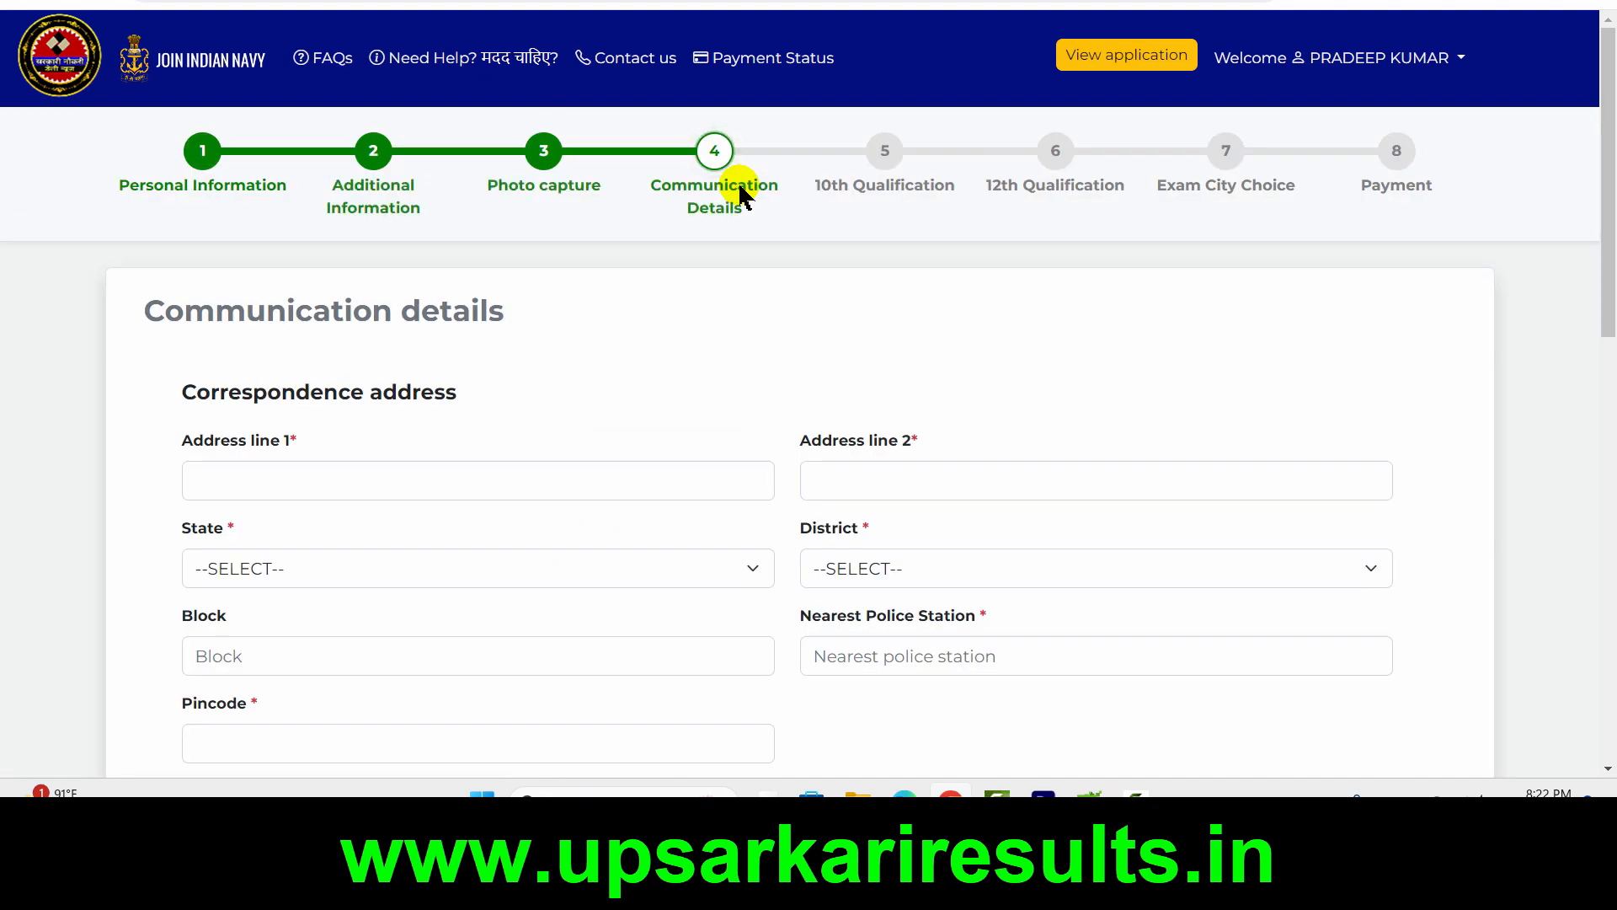
Fill in the correspondence address with state, district, nearest police station and pincode, and copy it to the permanent address
scroll(706, 376, "down", 3)
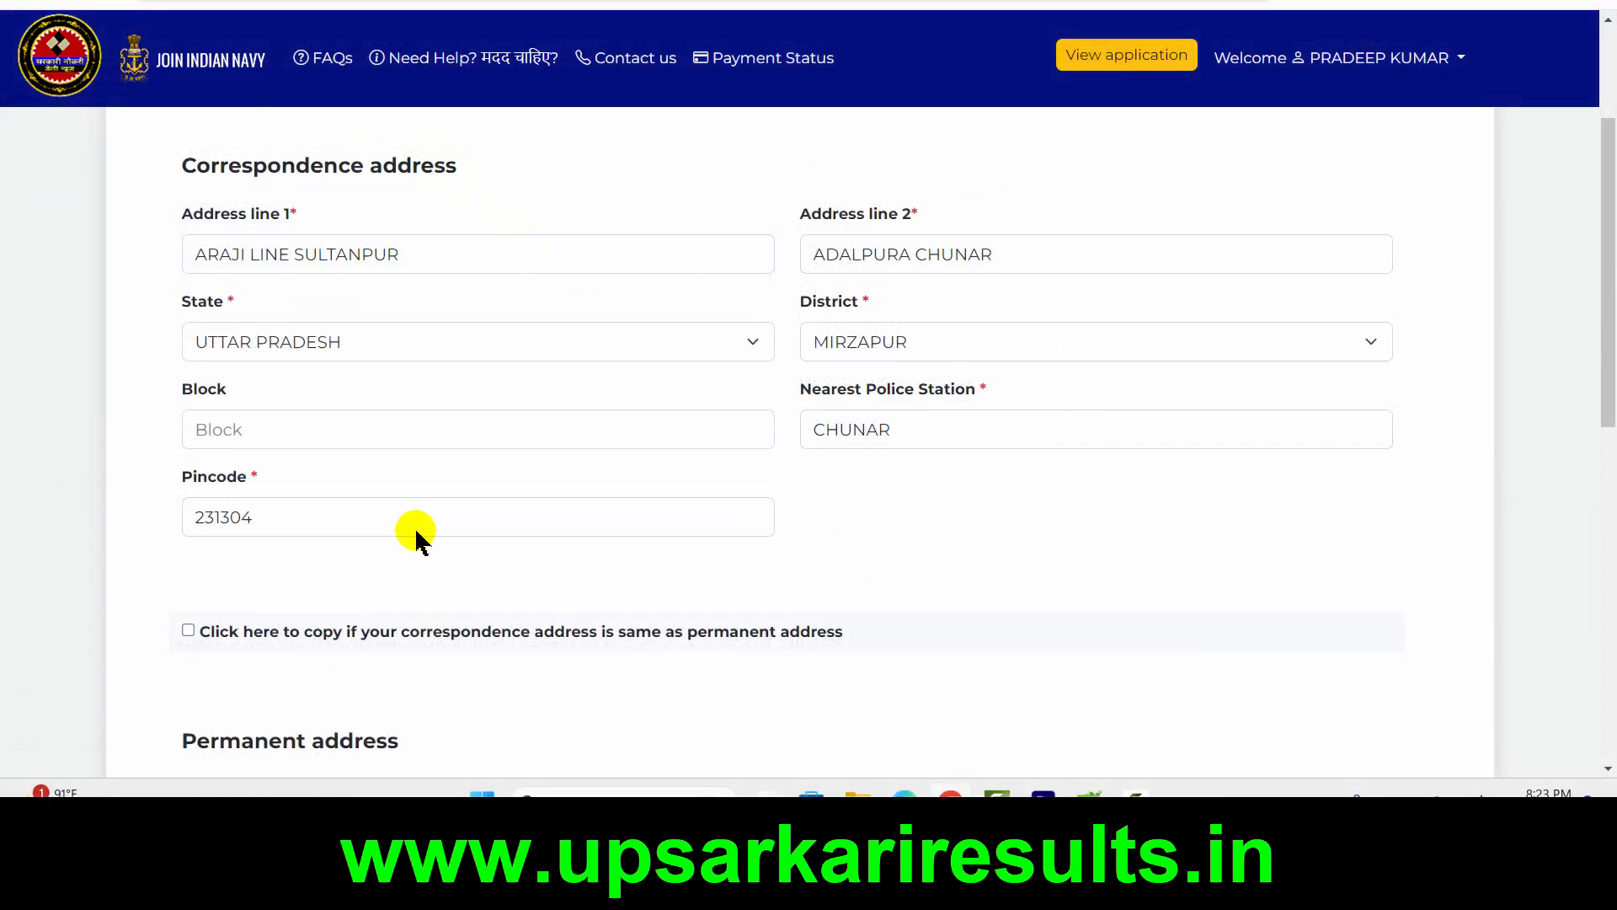
scroll(534, 498, "down", 2)
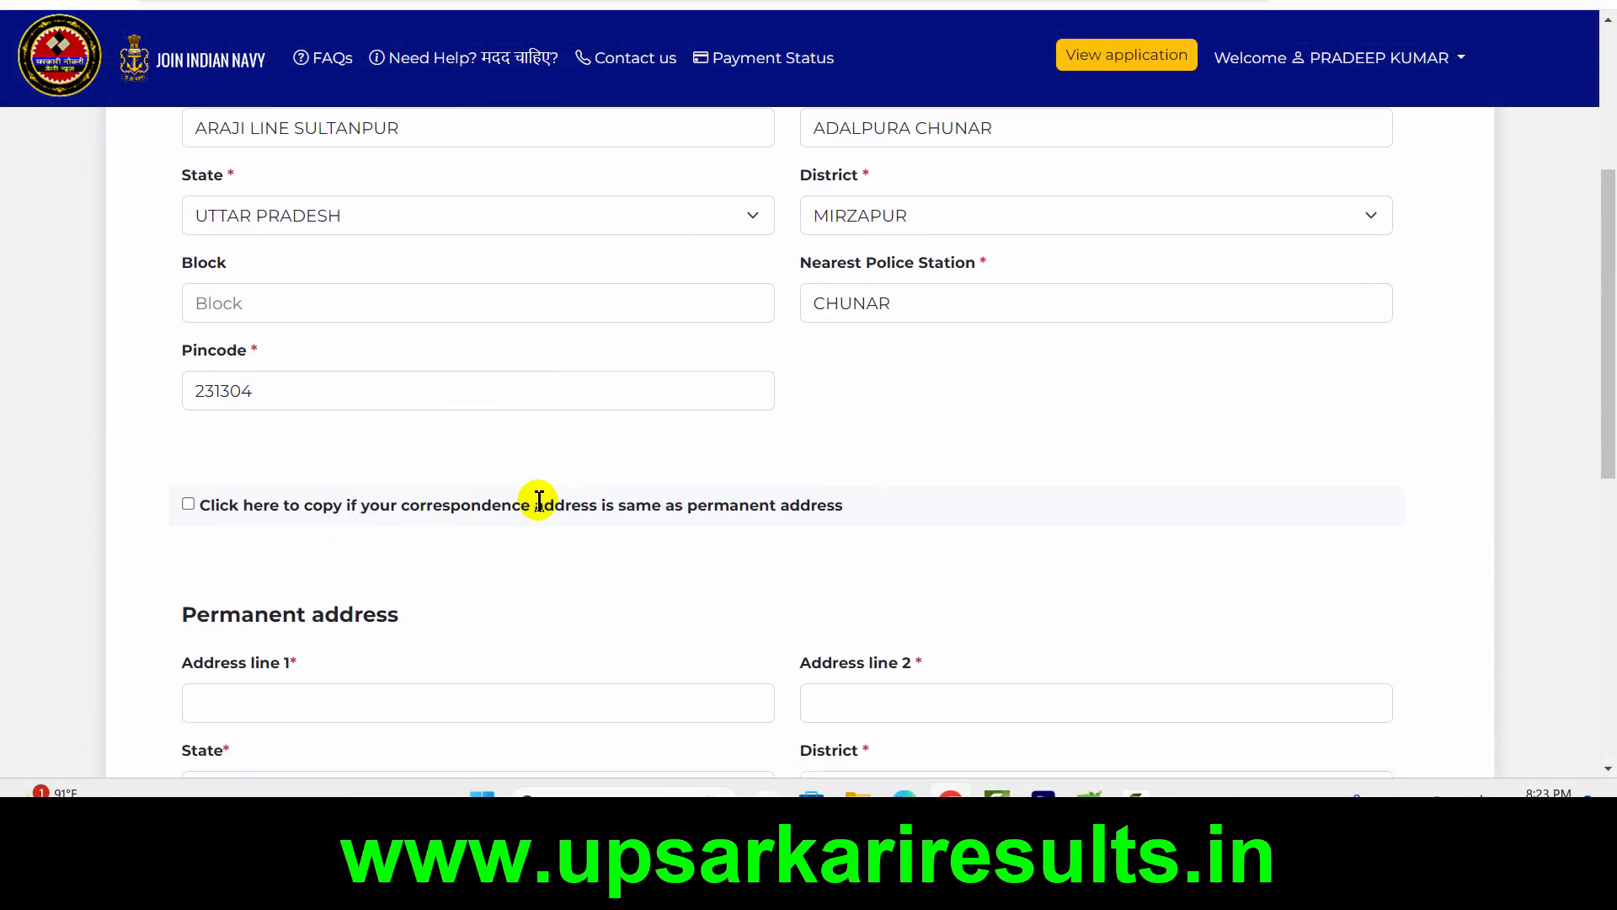
left_click(188, 505)
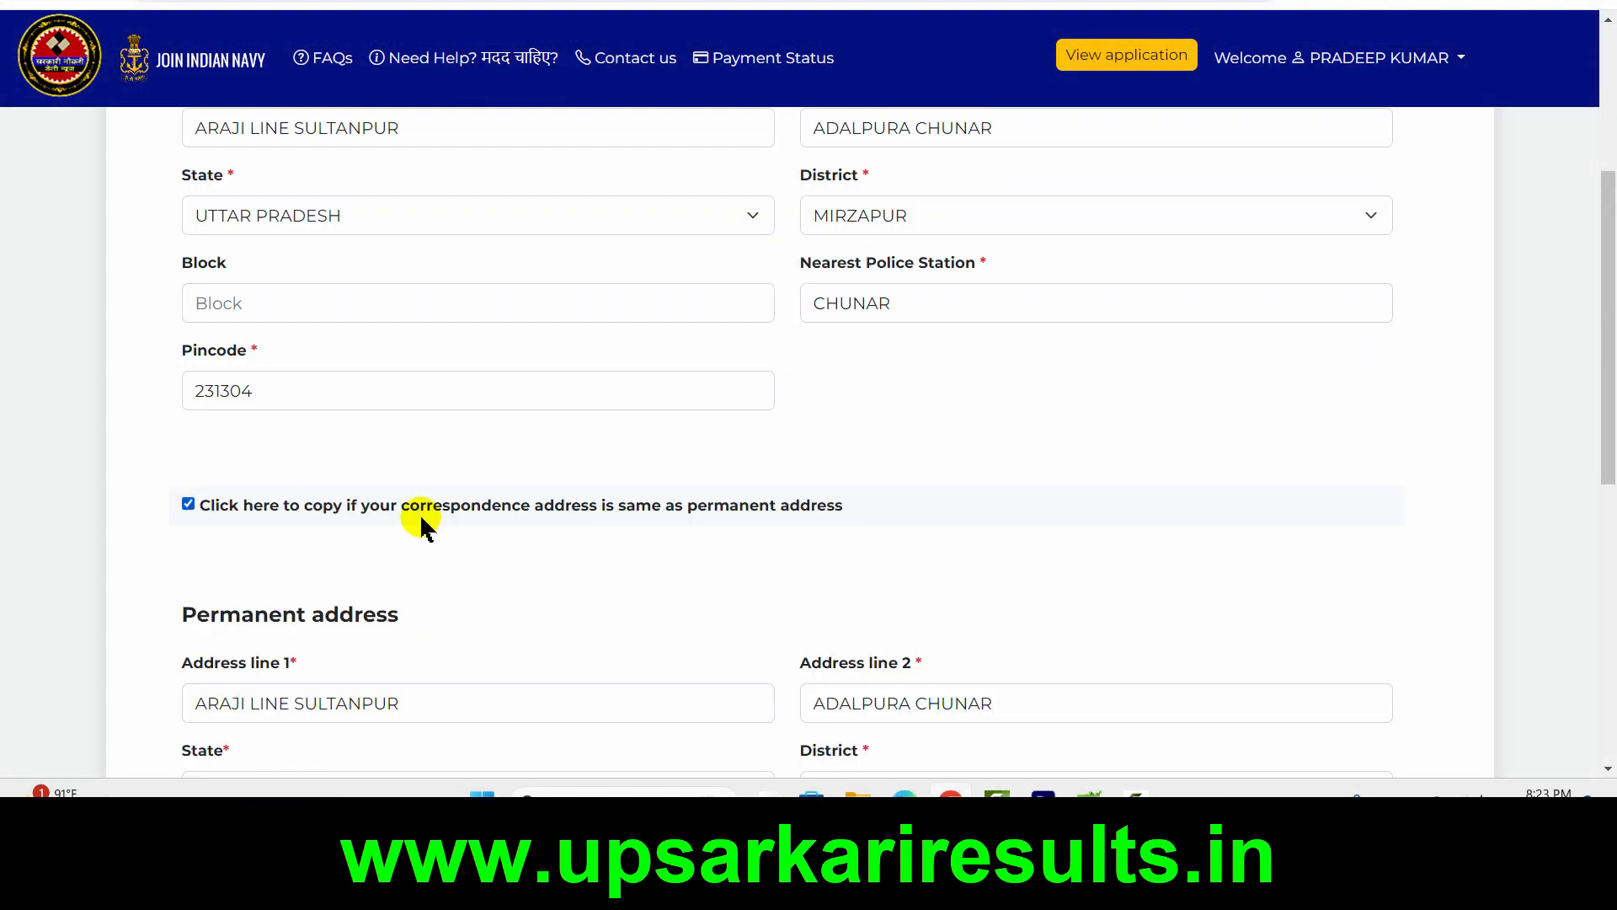
scroll(557, 518, "down", 2)
scroll(559, 522, "down", 3)
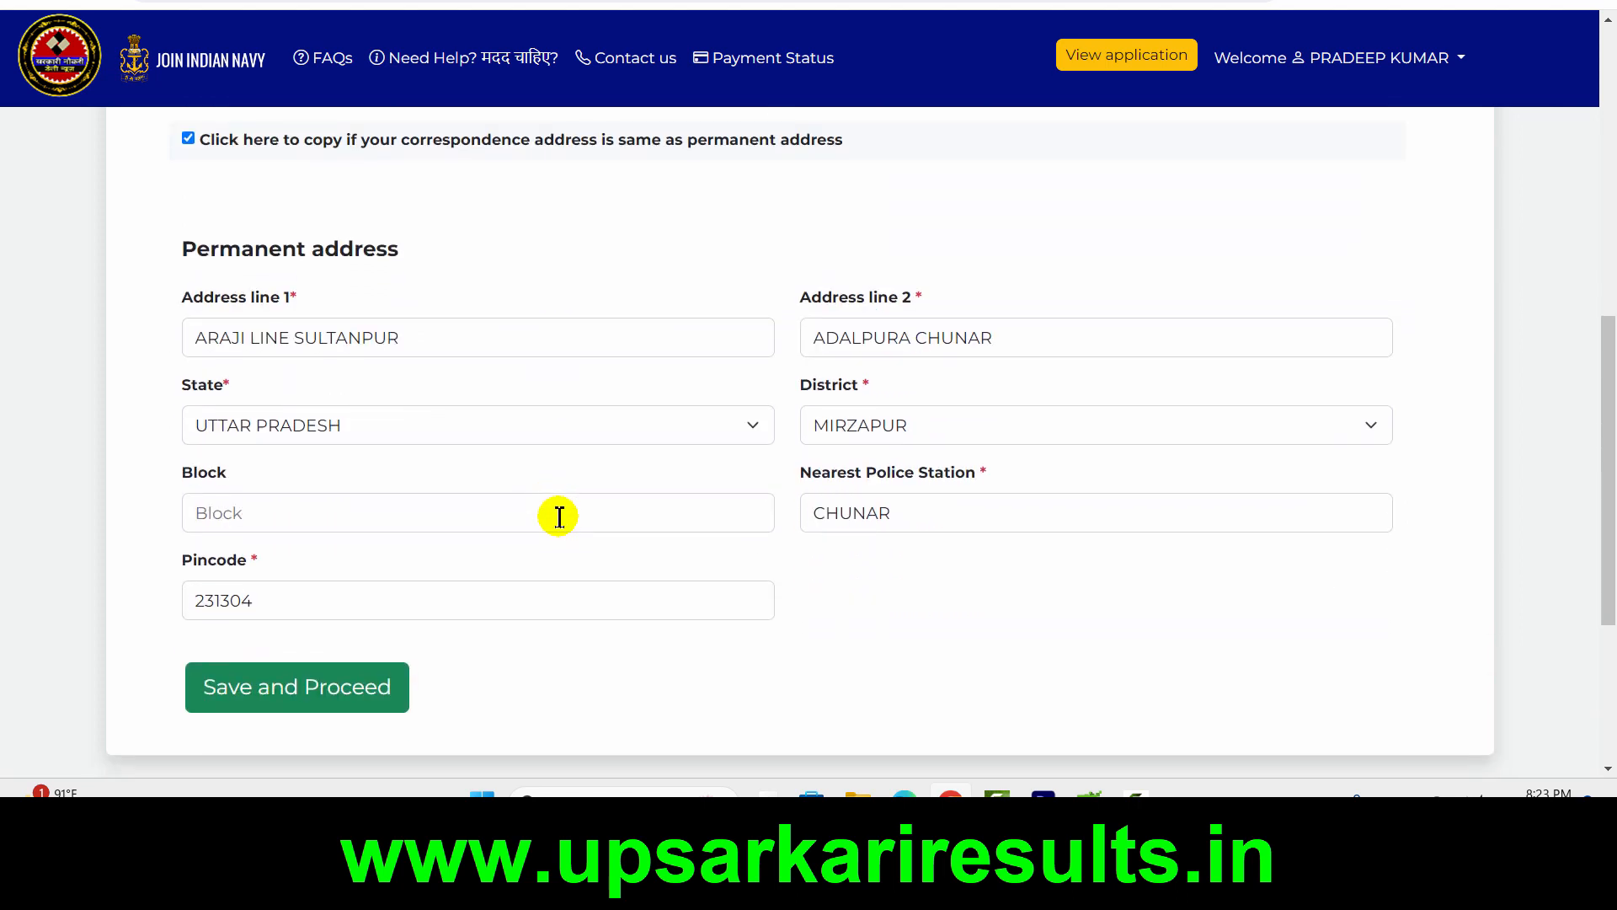
Check the permanent address, save the communication details, decline the browser's offer to store the address, and confirm proceeding
mouse_move(164, 305)
left_mouse_down()
mouse_move(1101, 654)
mouse_move(1137, 648)
left_mouse_up()
key("Escape")
left_click_drag(184, 657, 450, 710)
key("Escape")
left_click(390, 685)
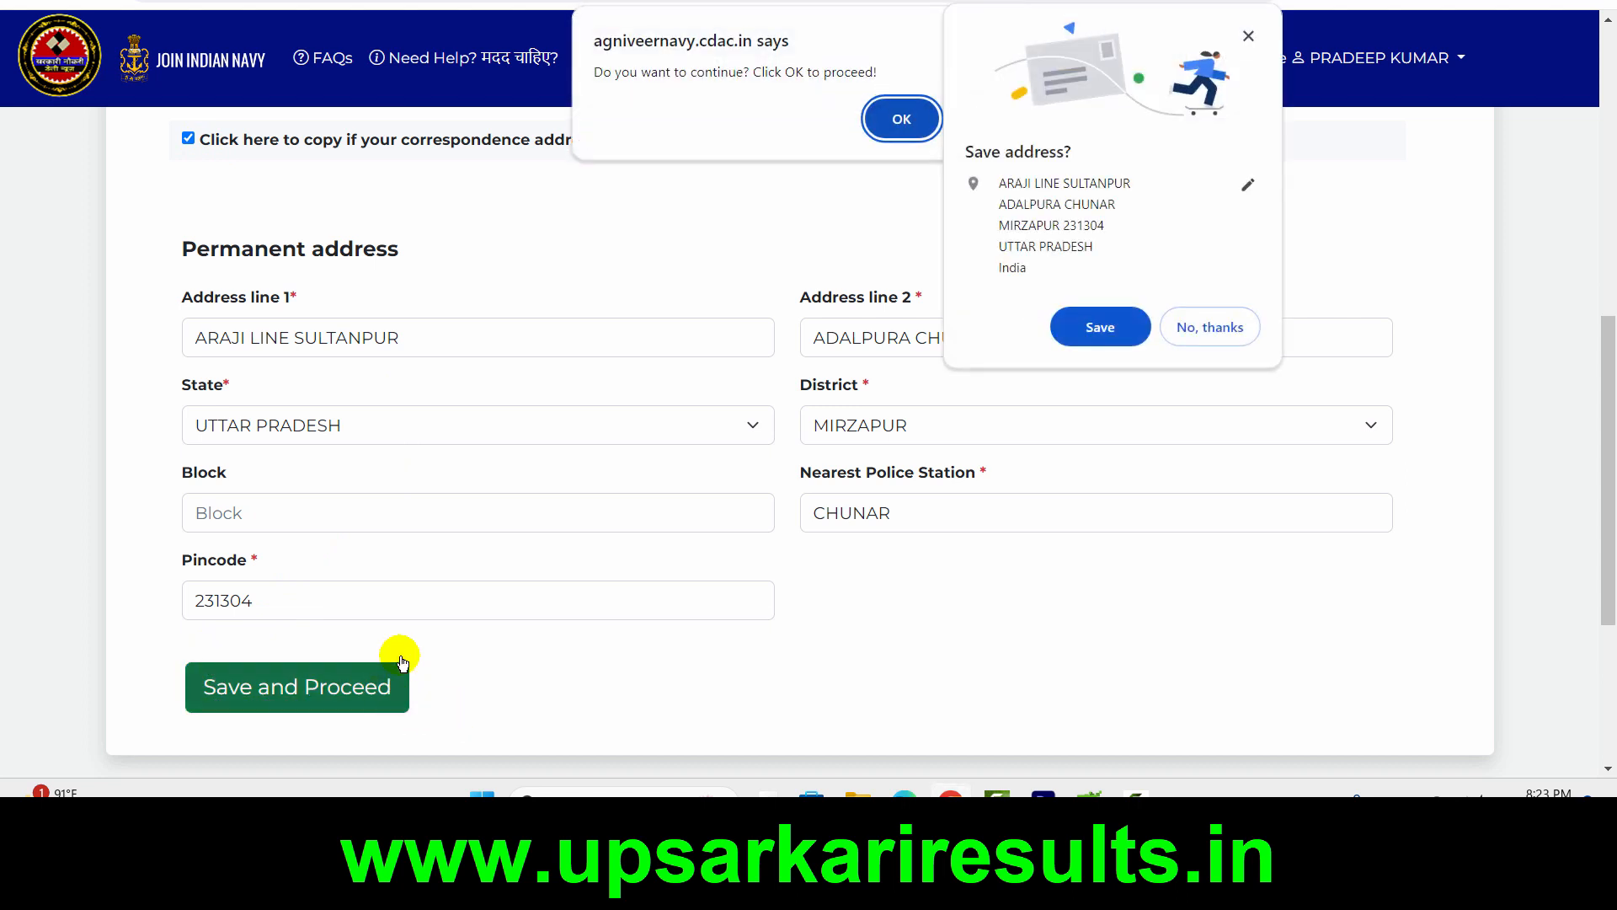
left_click(1209, 330)
left_click(896, 125)
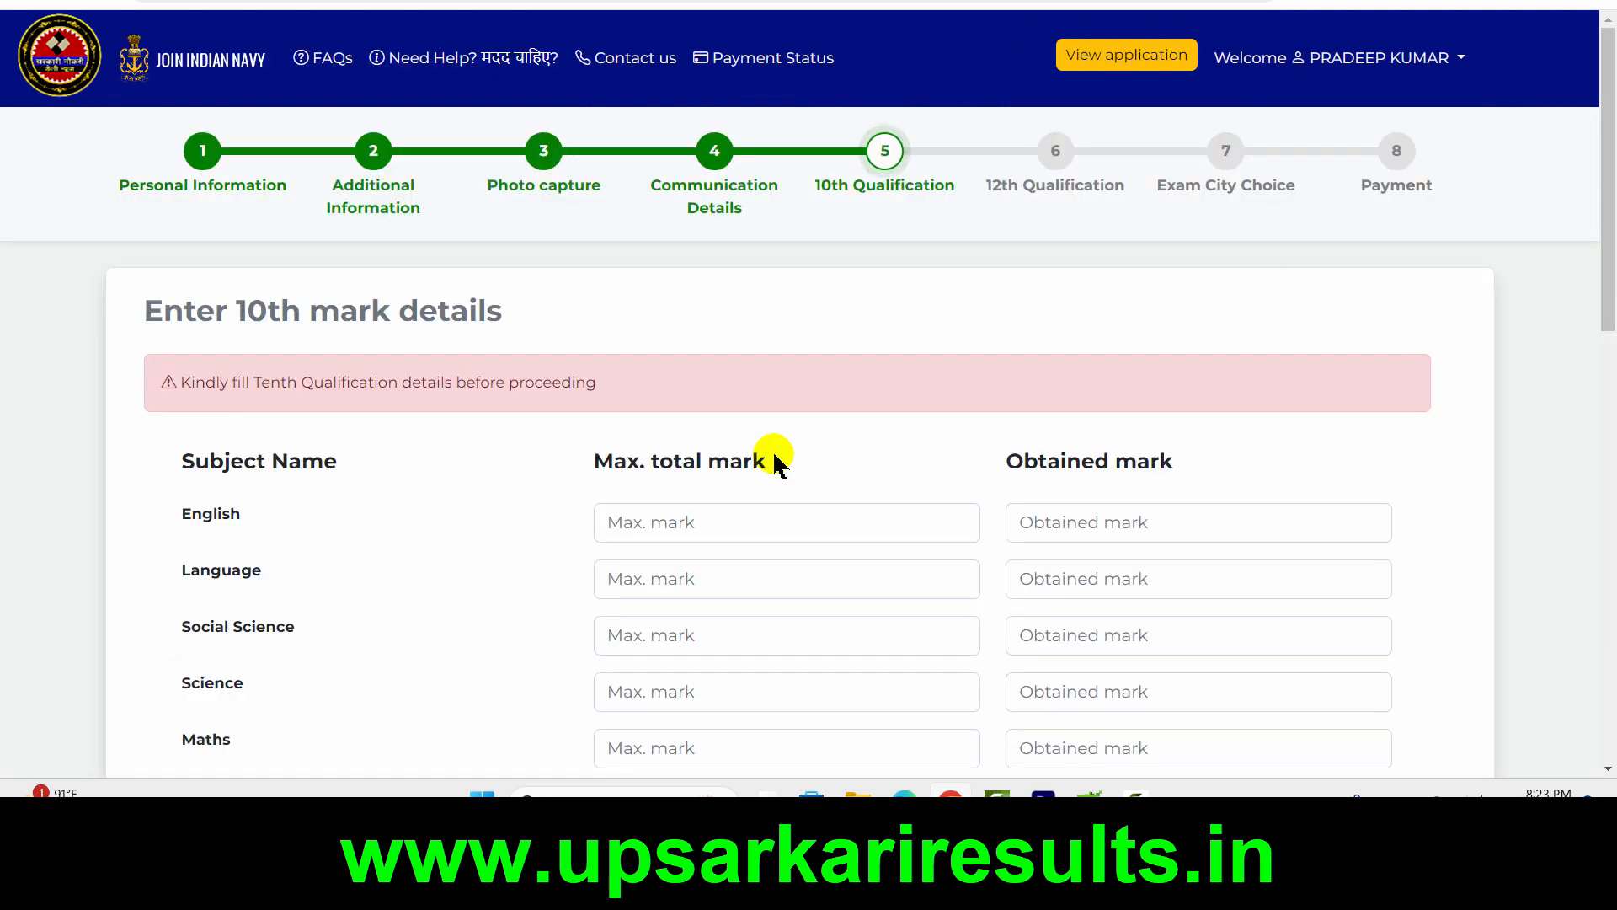
Look over the subject rows for maximum and obtained marks in the 10th mark details, starting with English
scroll(775, 459, "down", 2)
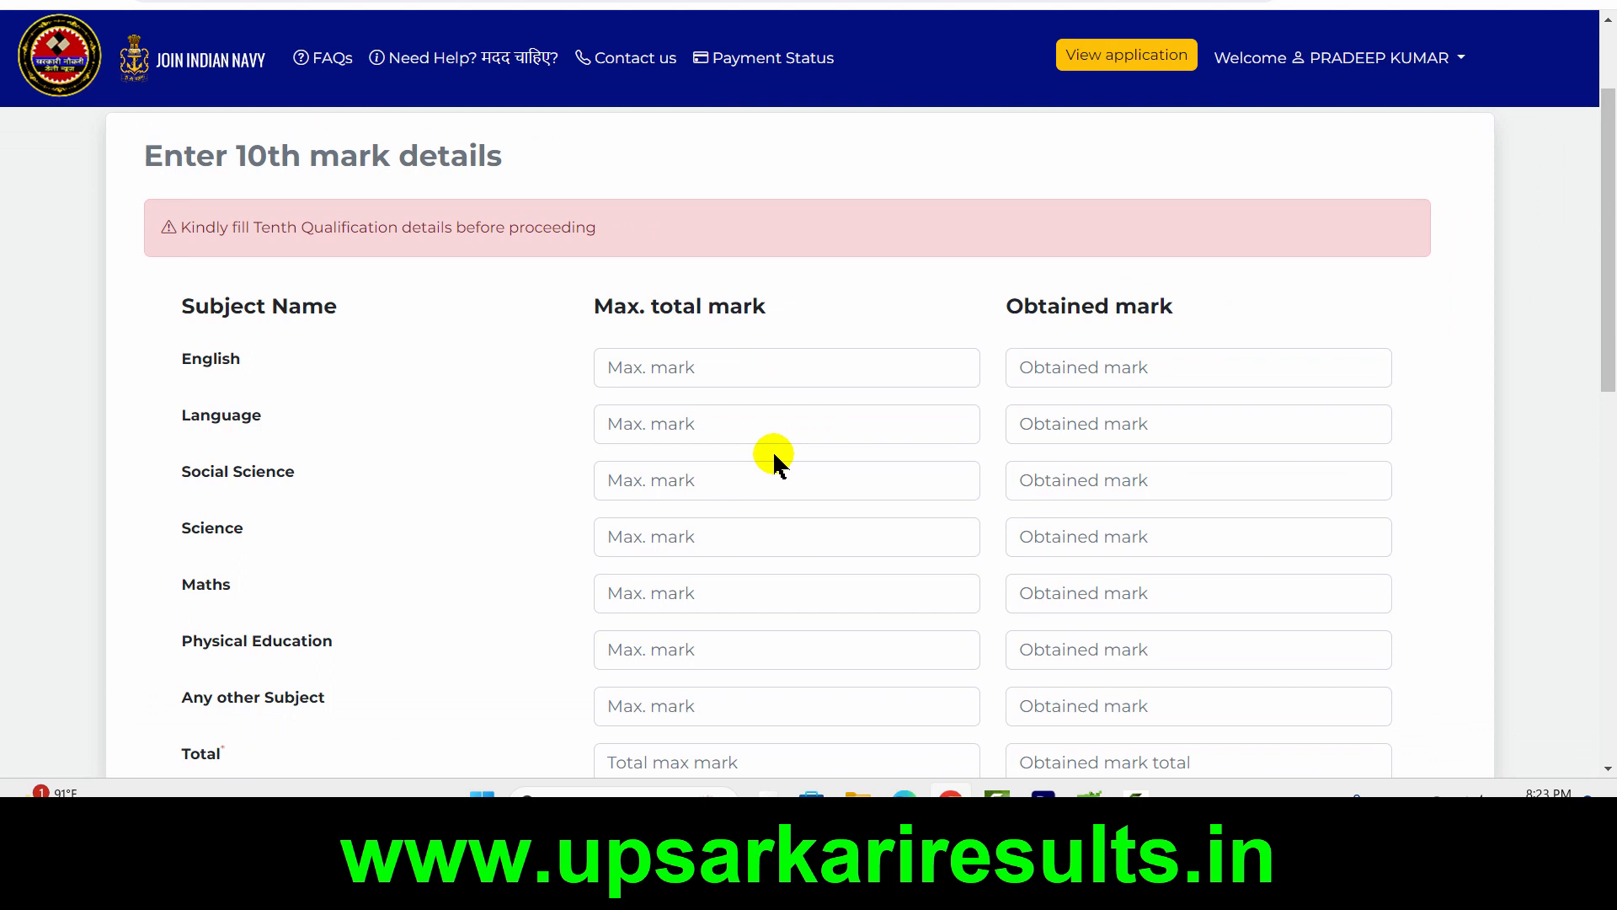
scroll(773, 455, "down", 1)
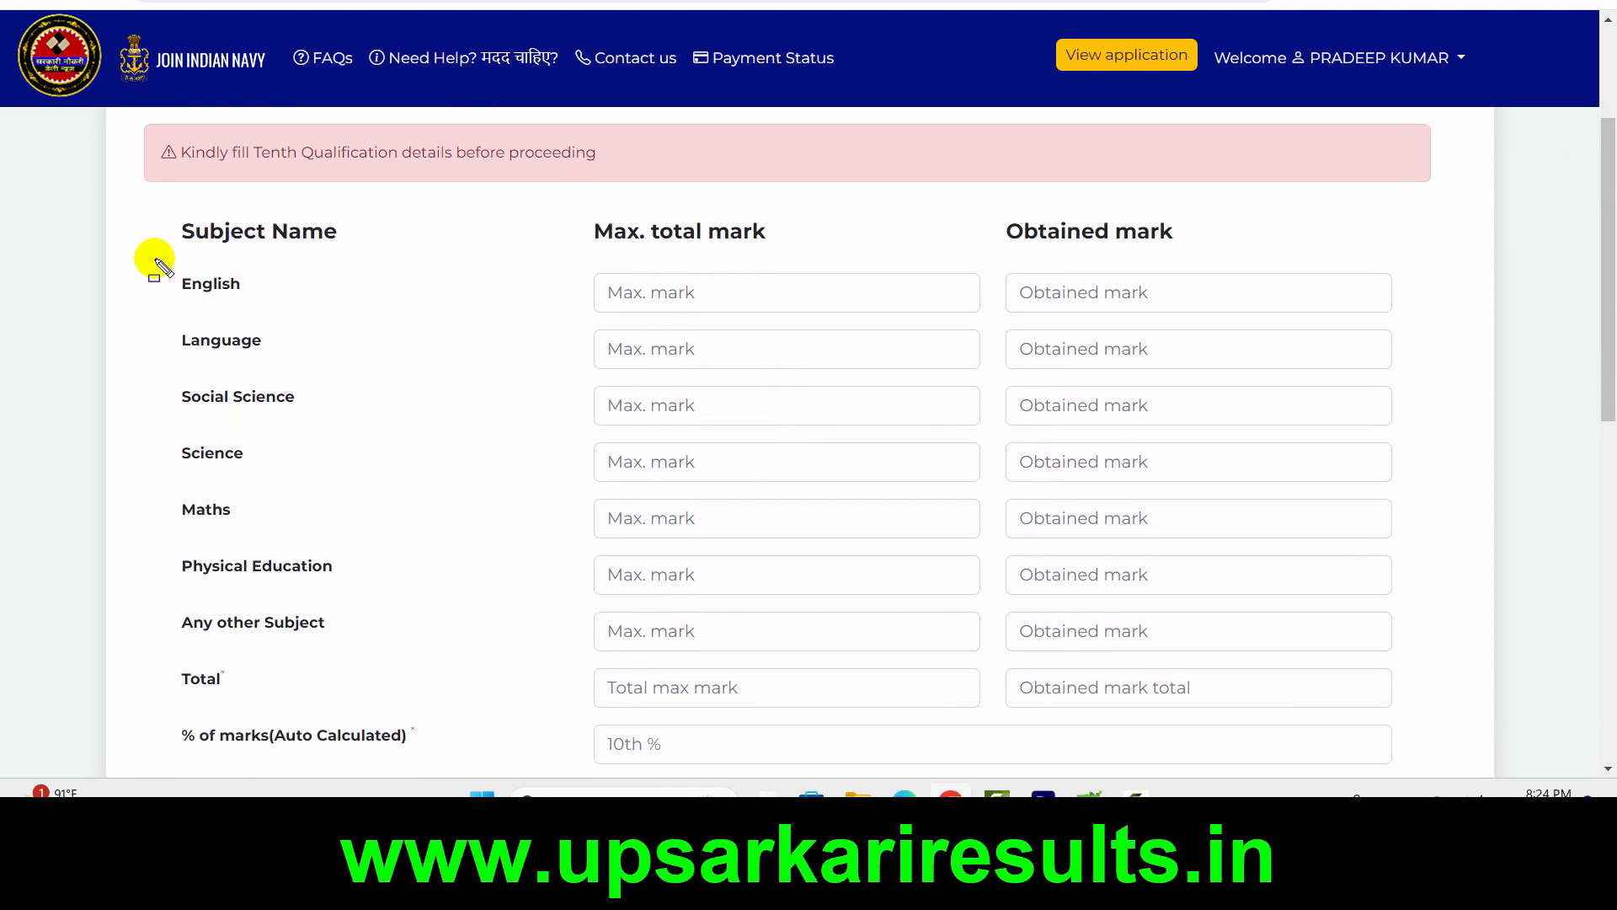
left_click_drag(159, 259, 395, 309)
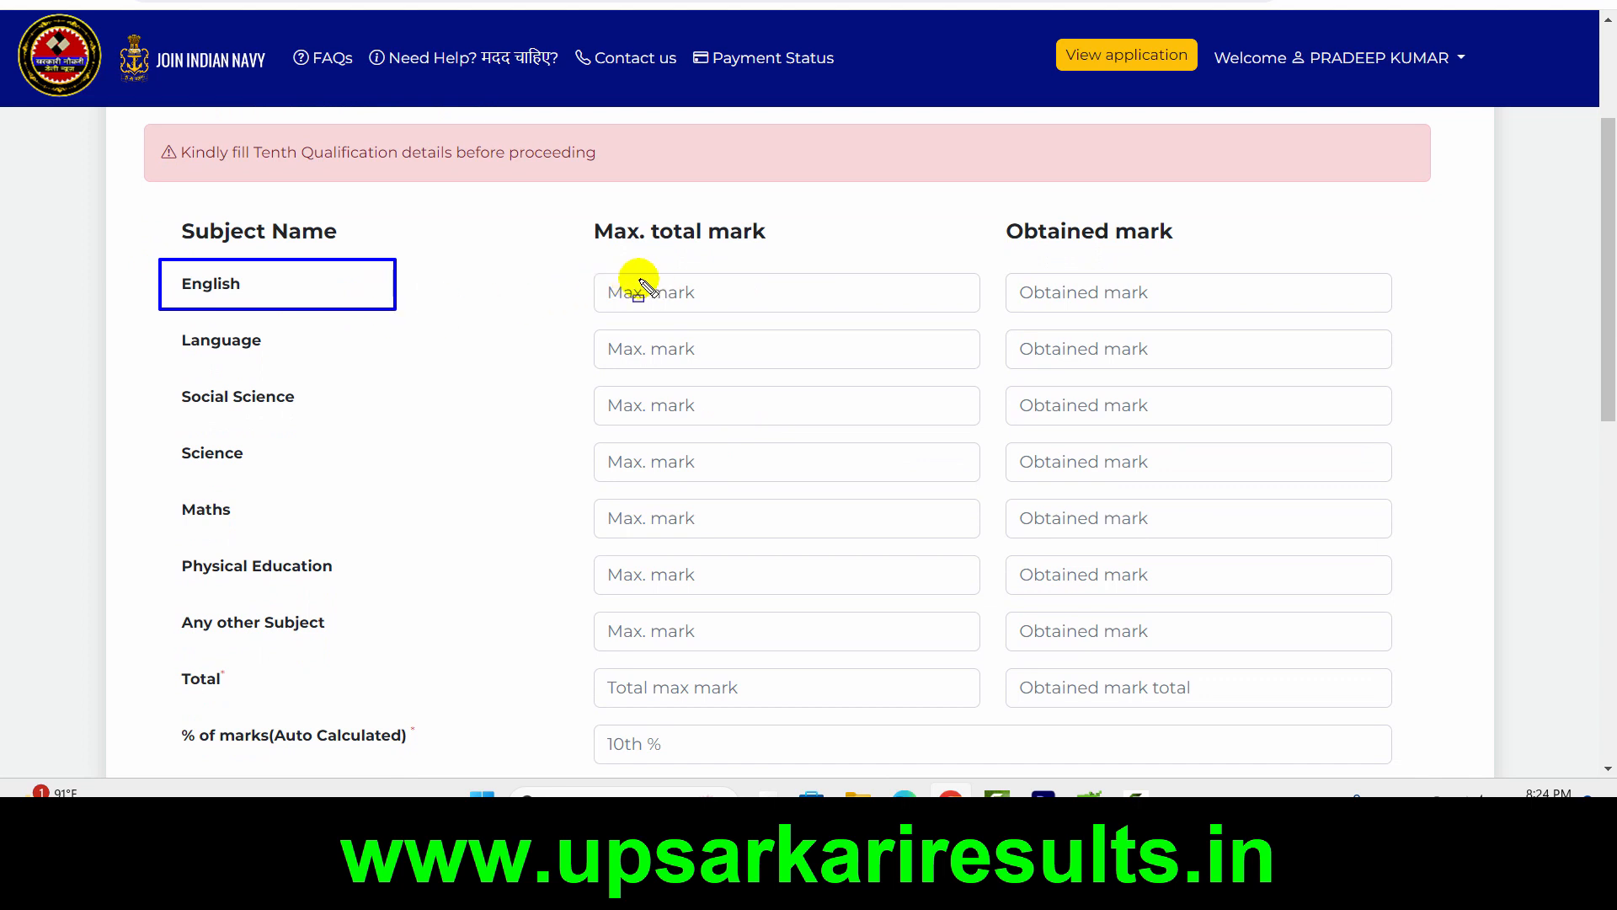
left_click_drag(588, 272, 791, 311)
key("Escape")
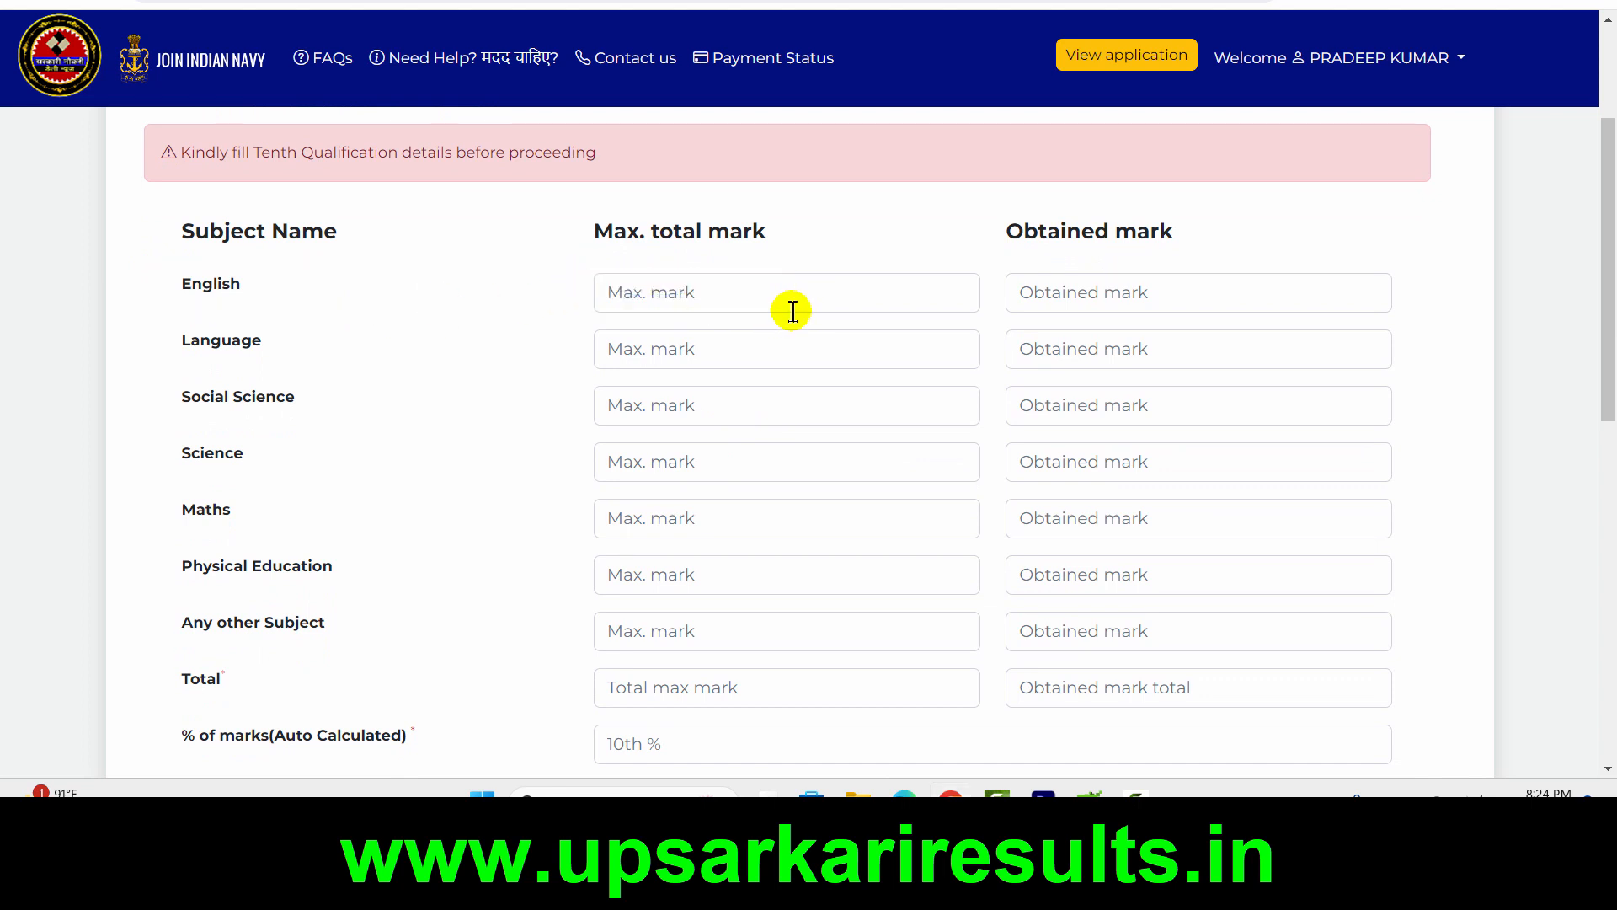
Enter the 10th marks out of 100: English 89, Language 90, Social Science 78, Science 88, Maths 90 and any other subject 95
left_click(784, 292)
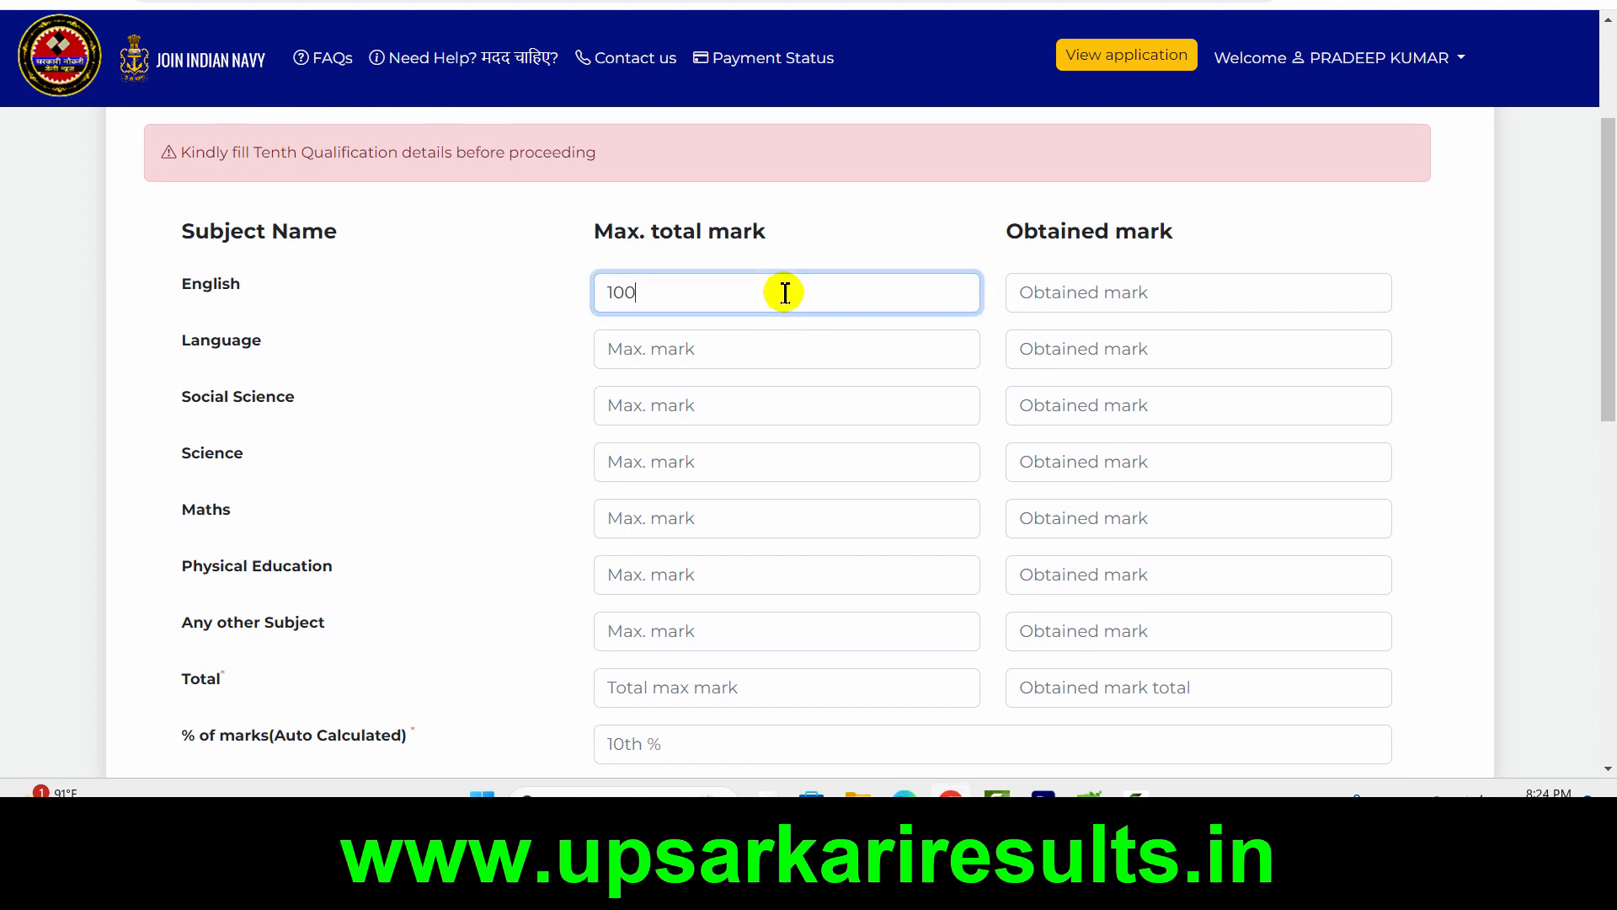
left_click(1103, 295)
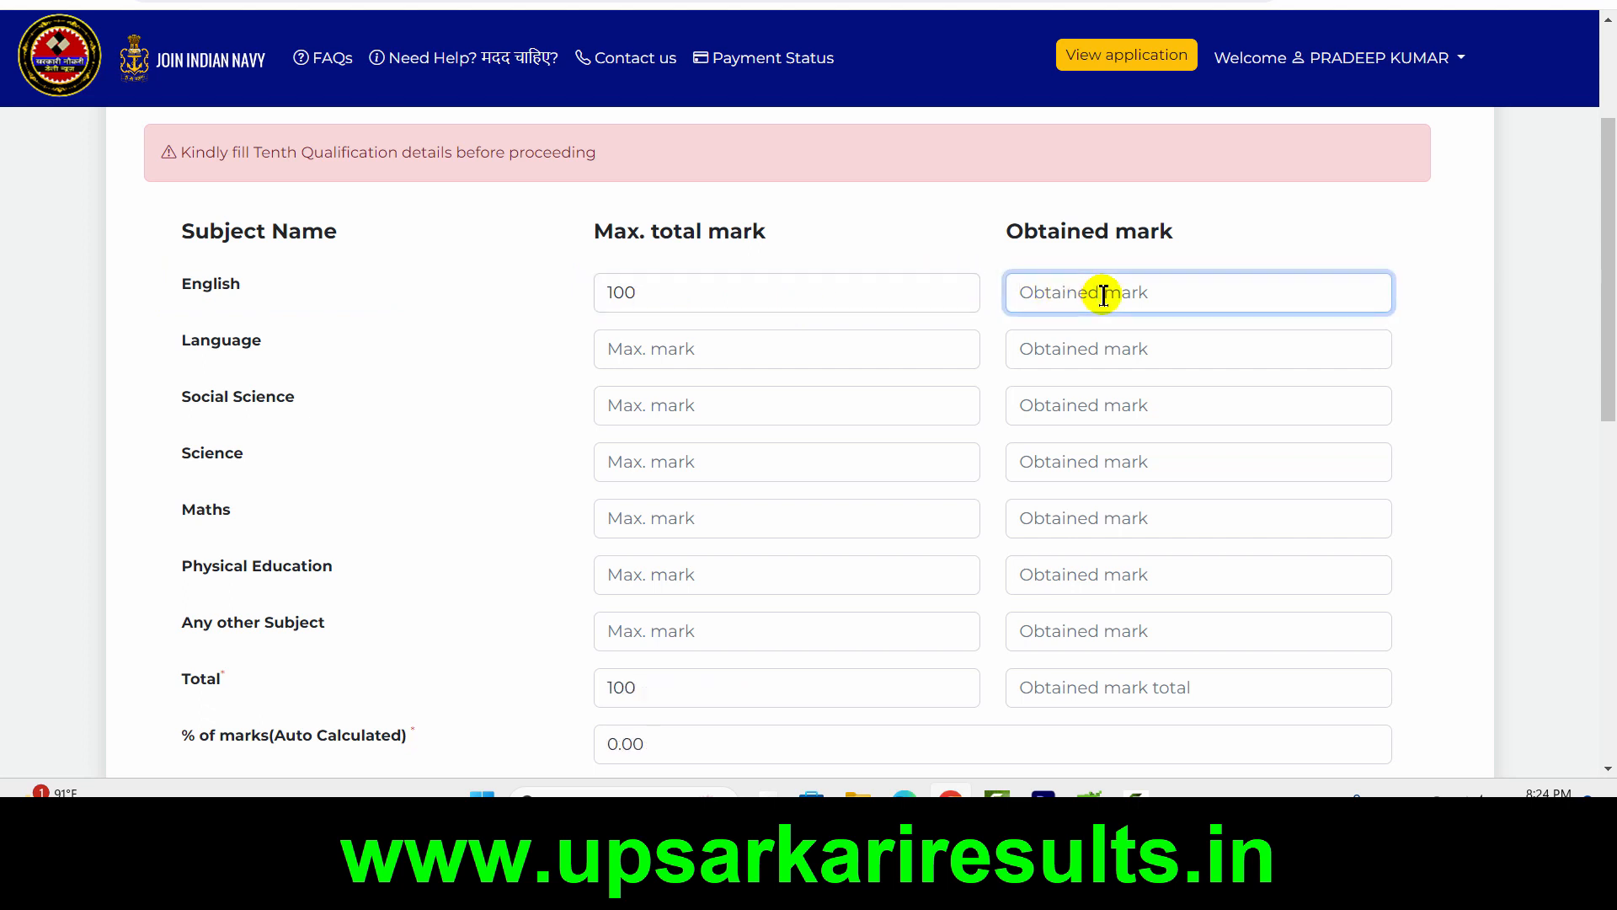
type("89")
left_click(724, 341)
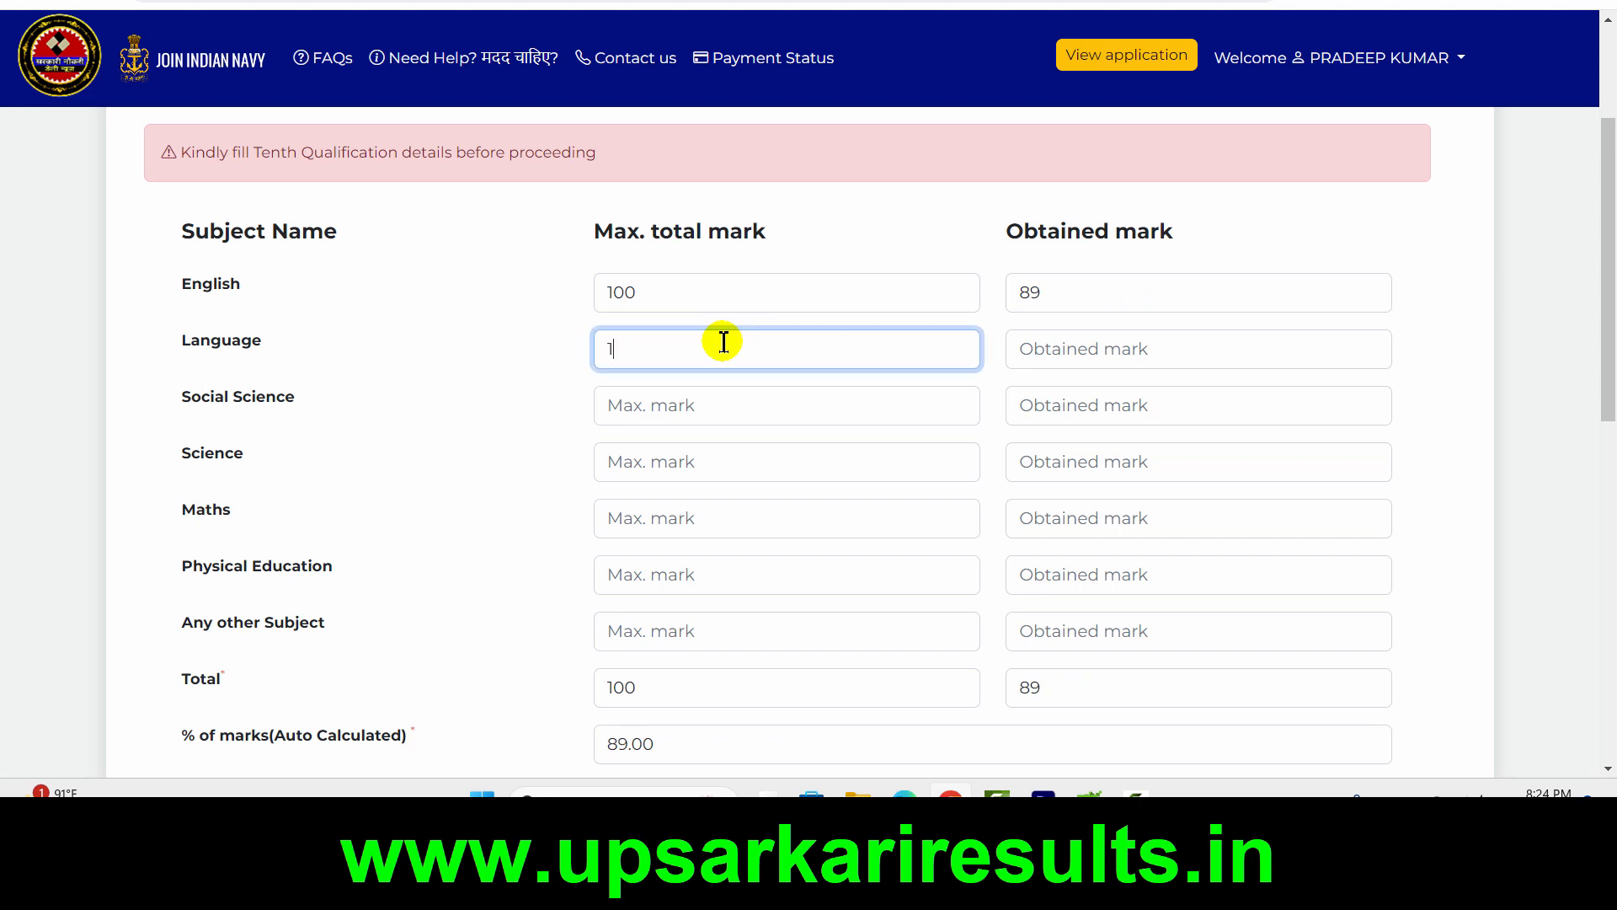
key("Tab")
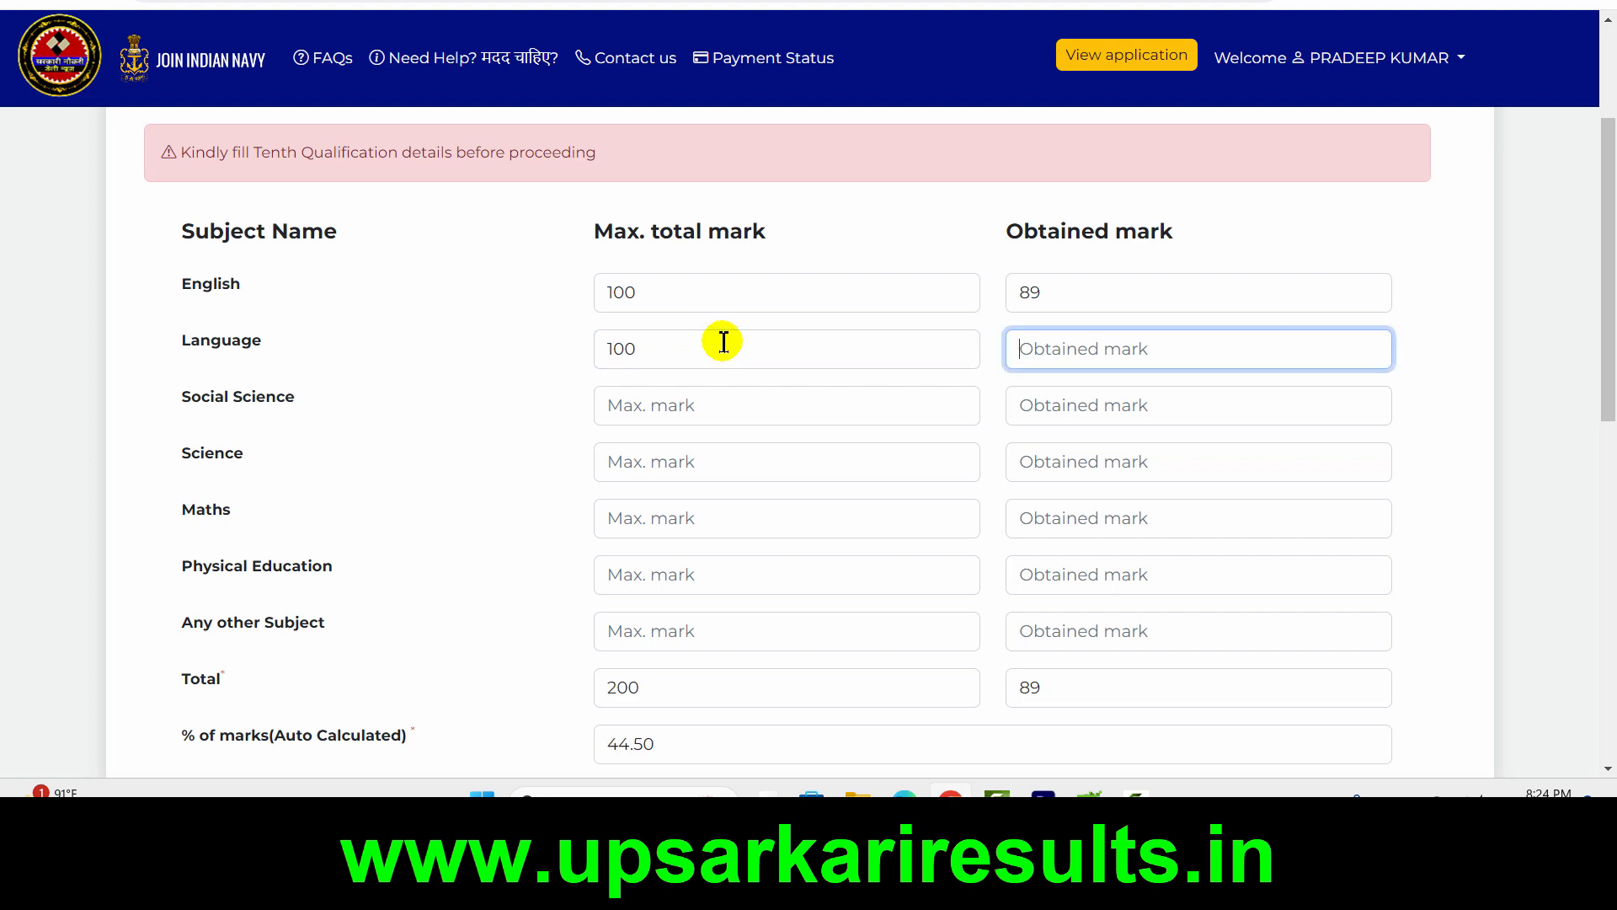
type("90")
key("Tab")
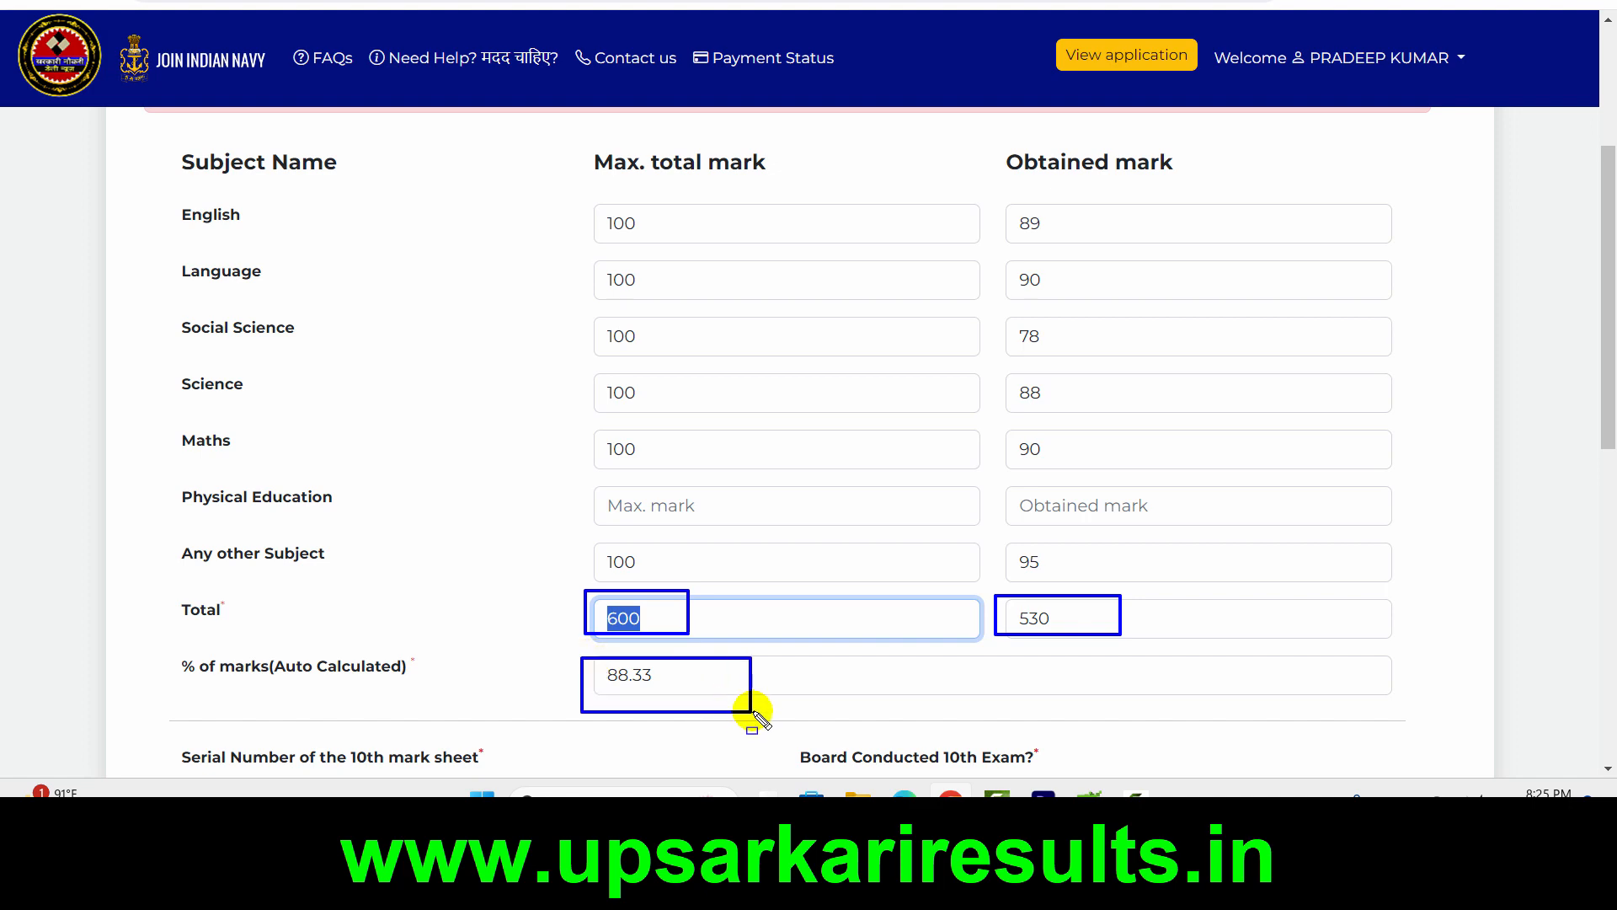
Choose State Board as the board that conducted the 10th exam
scroll(755, 716, "down", 6)
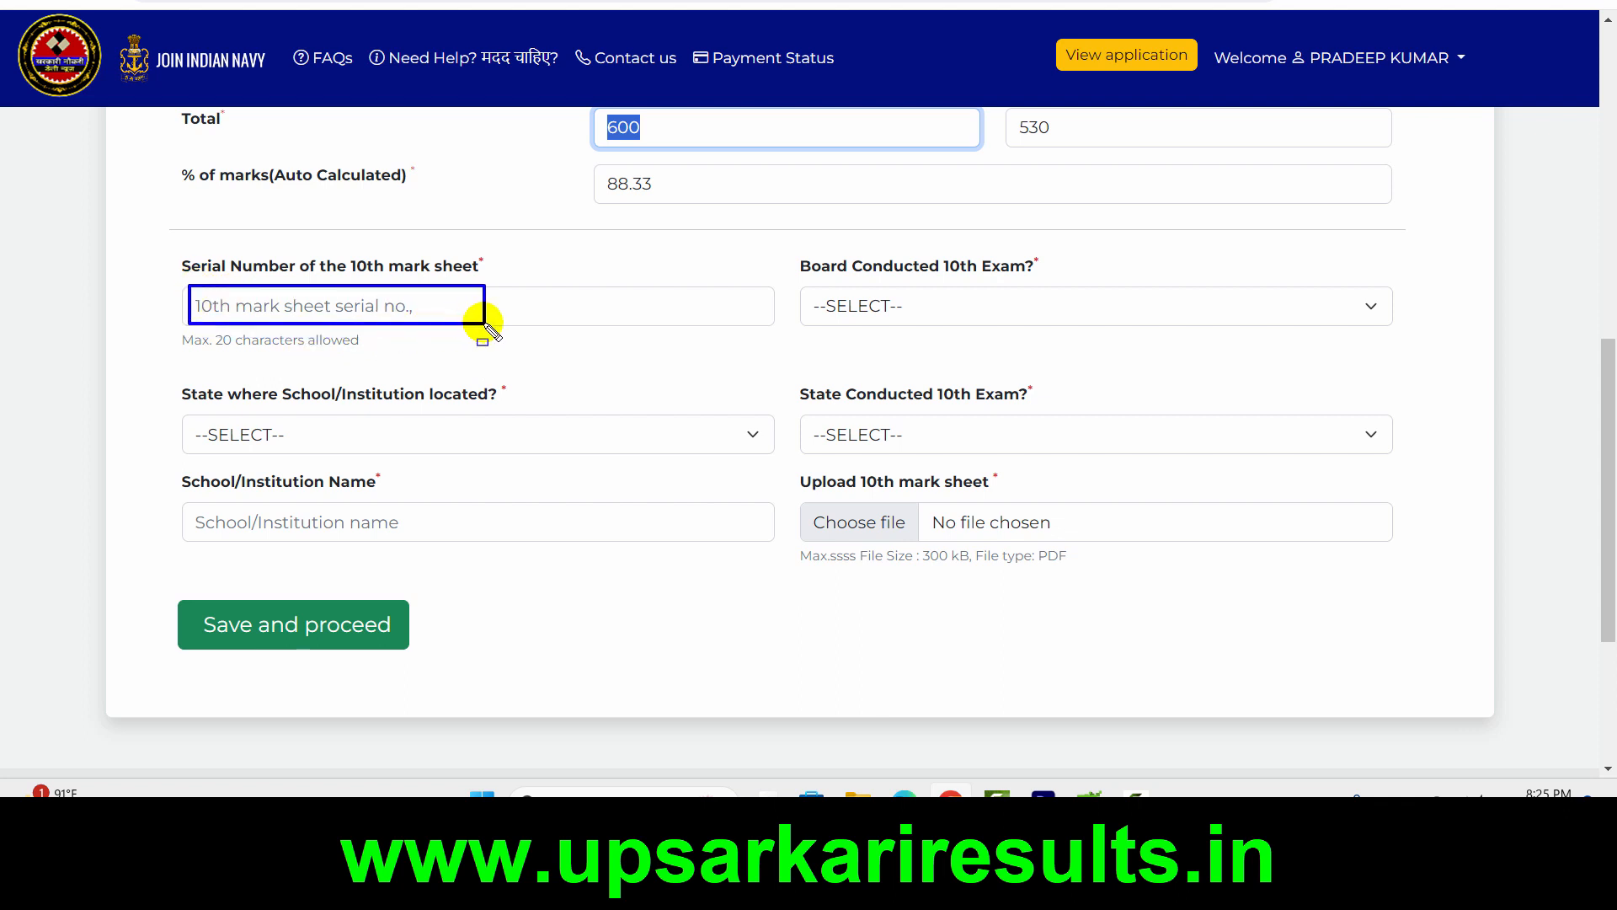
left_click(966, 310)
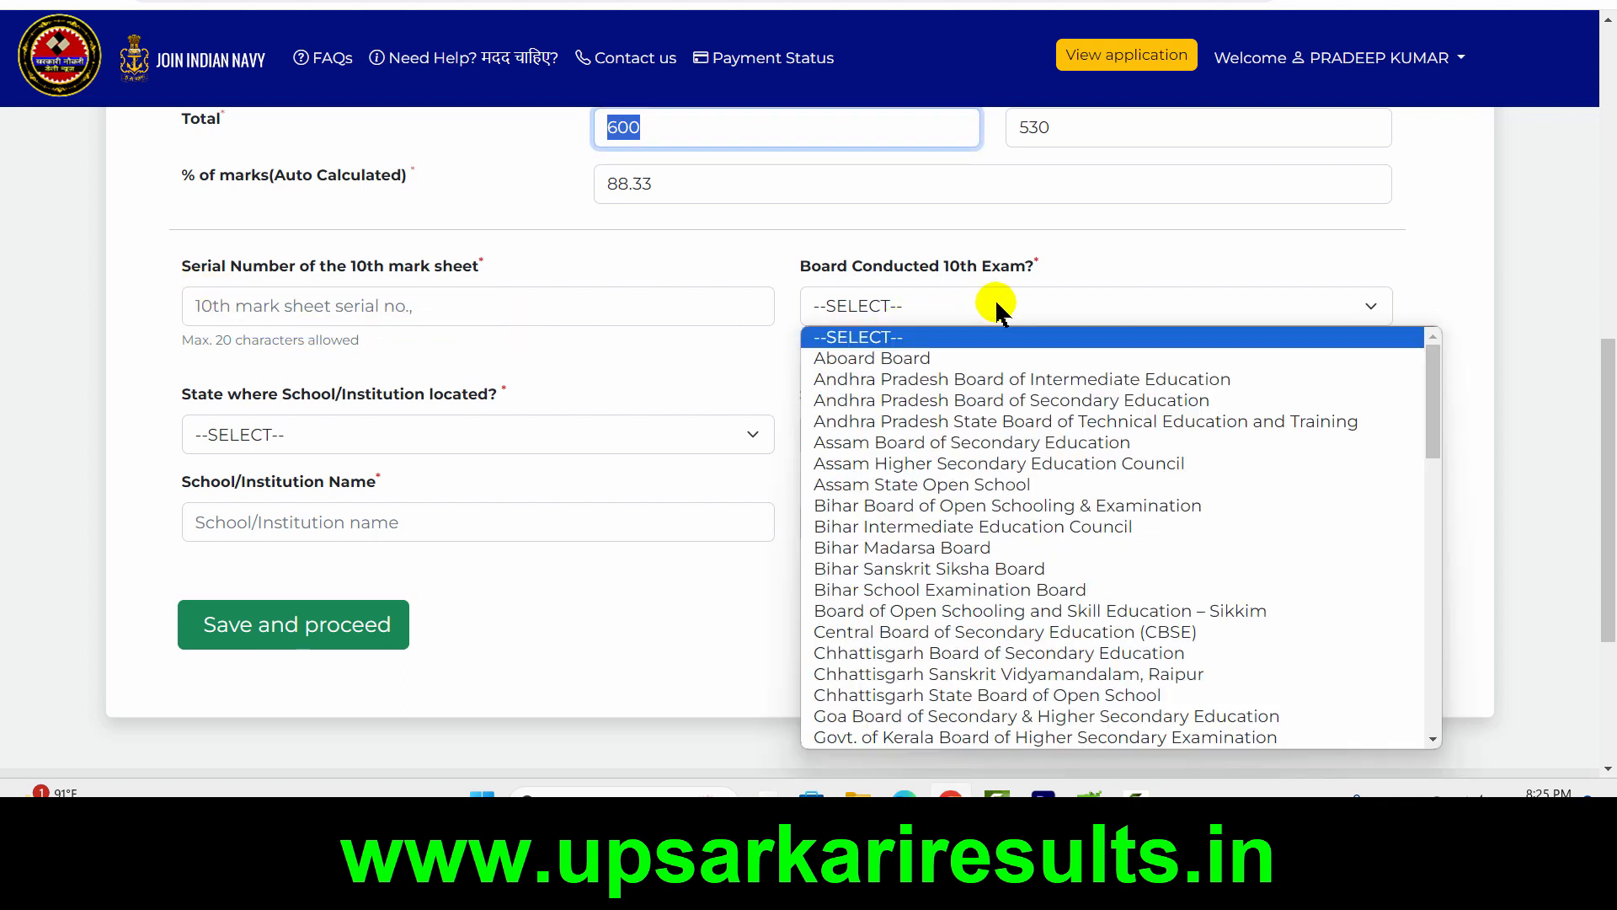
key("b")
key("b")
key("b")
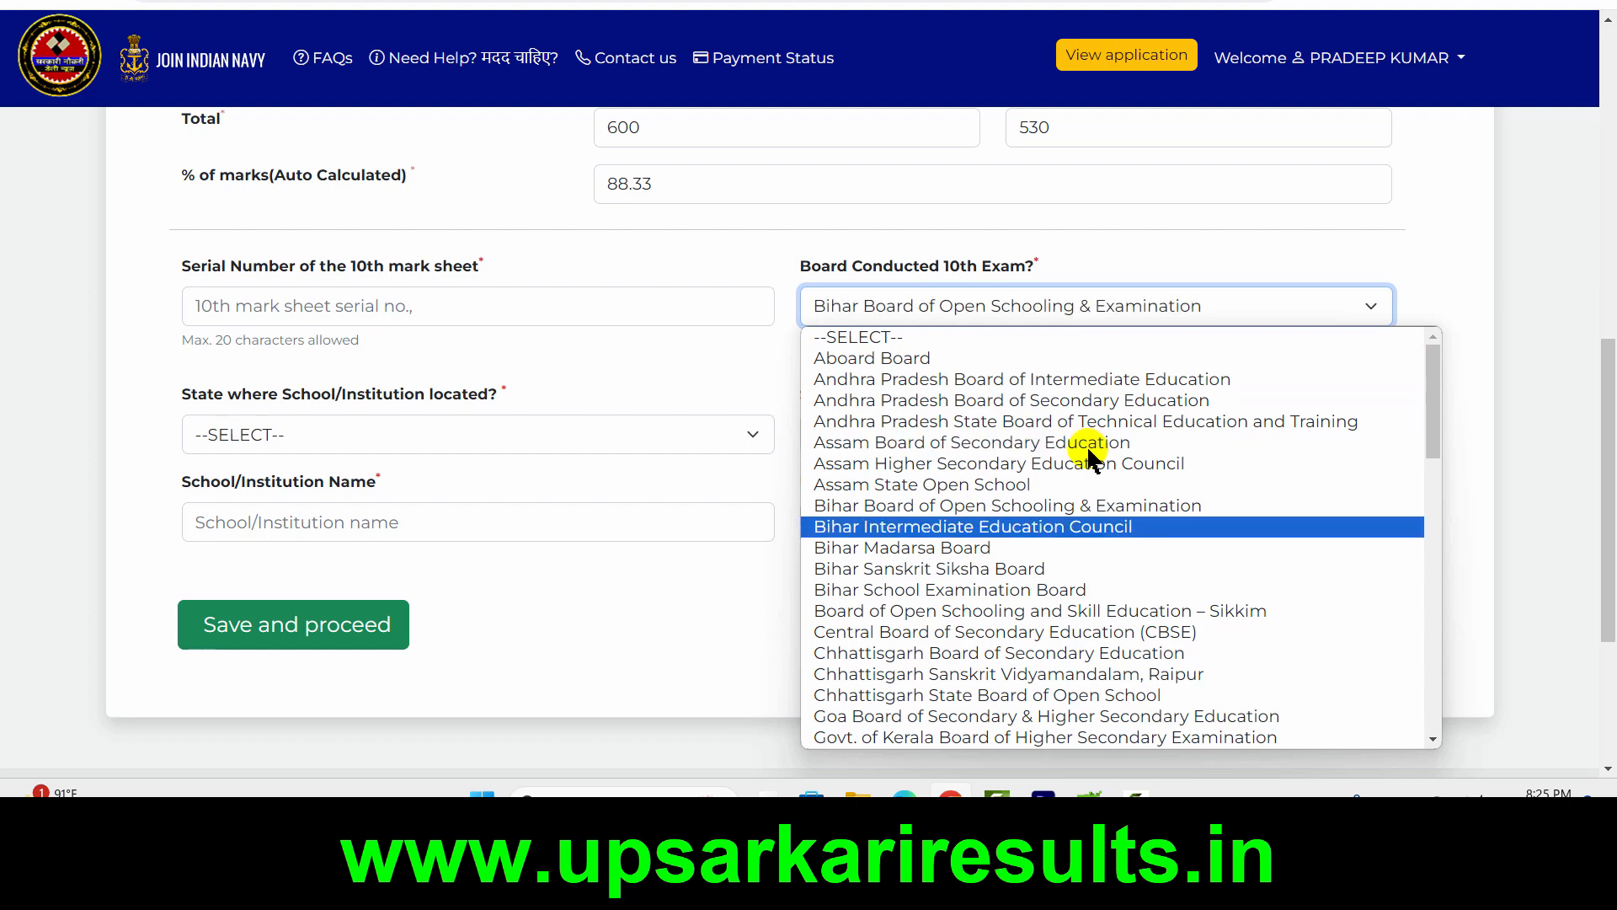
key("u")
key("u")
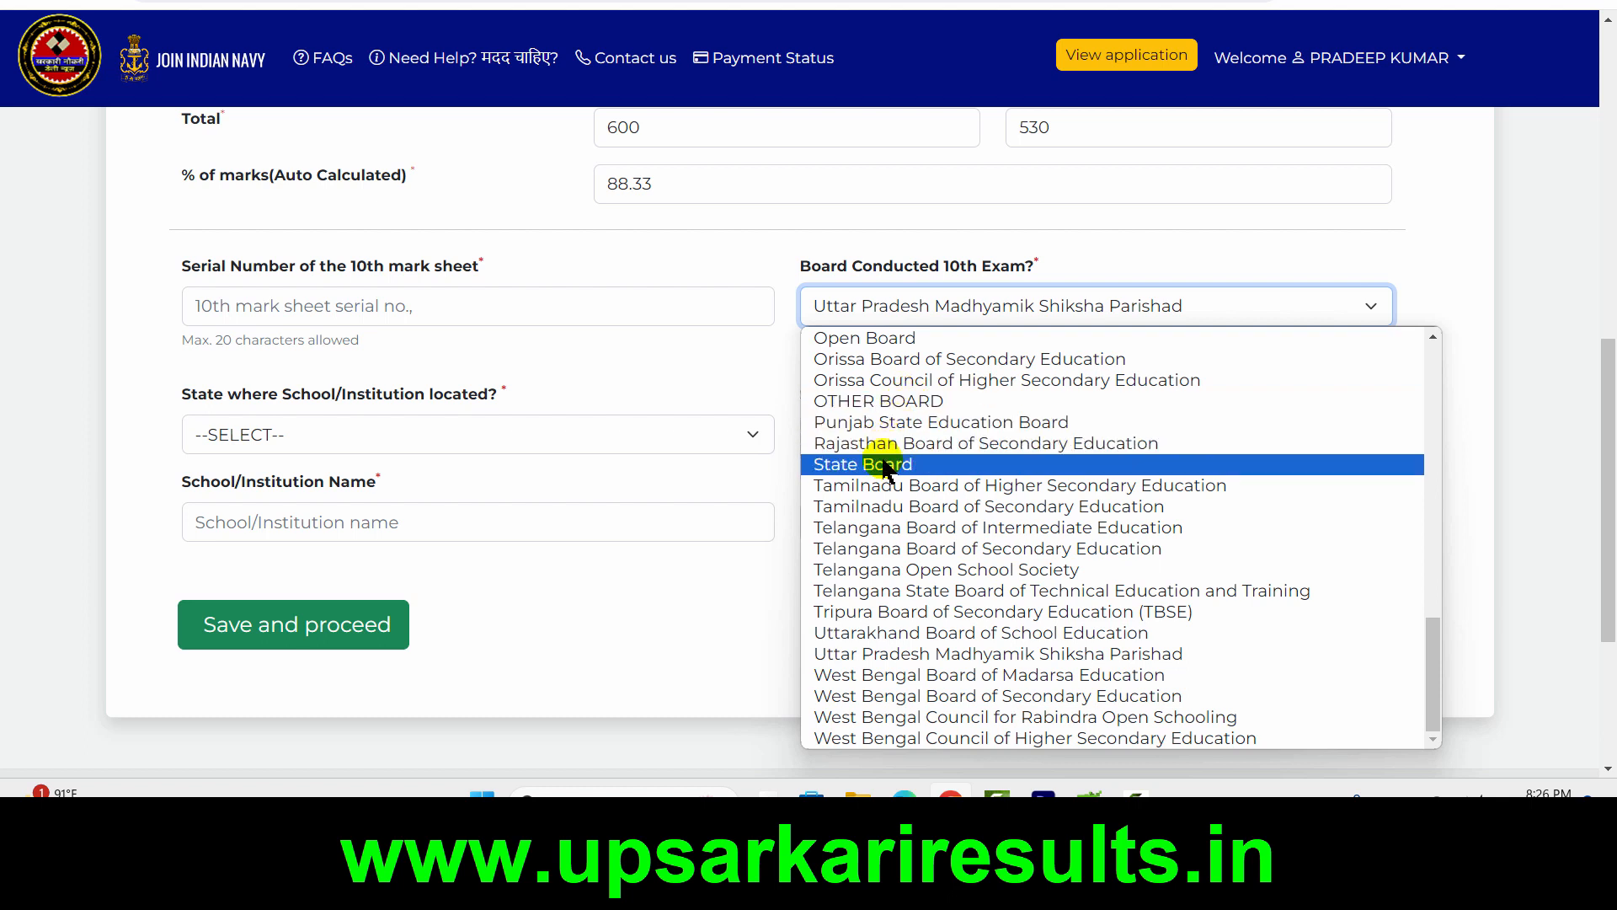
left_click(880, 402)
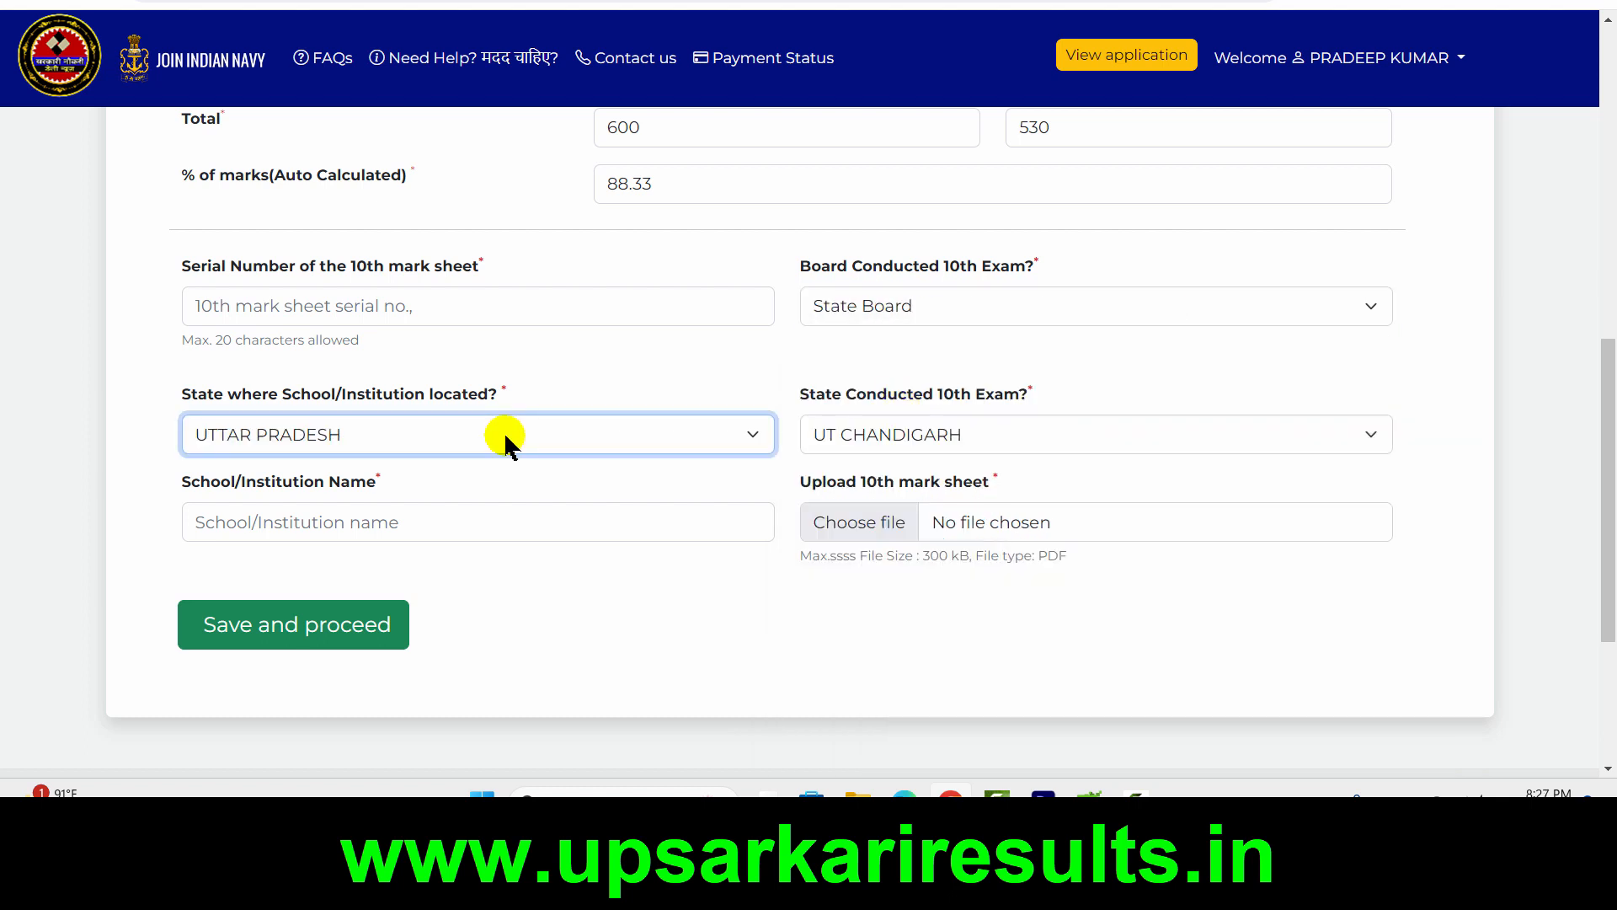
Set both the 10th school's state and the state that conducted the exam to UTTAR PRADESH
left_click(504, 431)
key("Up")
key("Down")
key("Down")
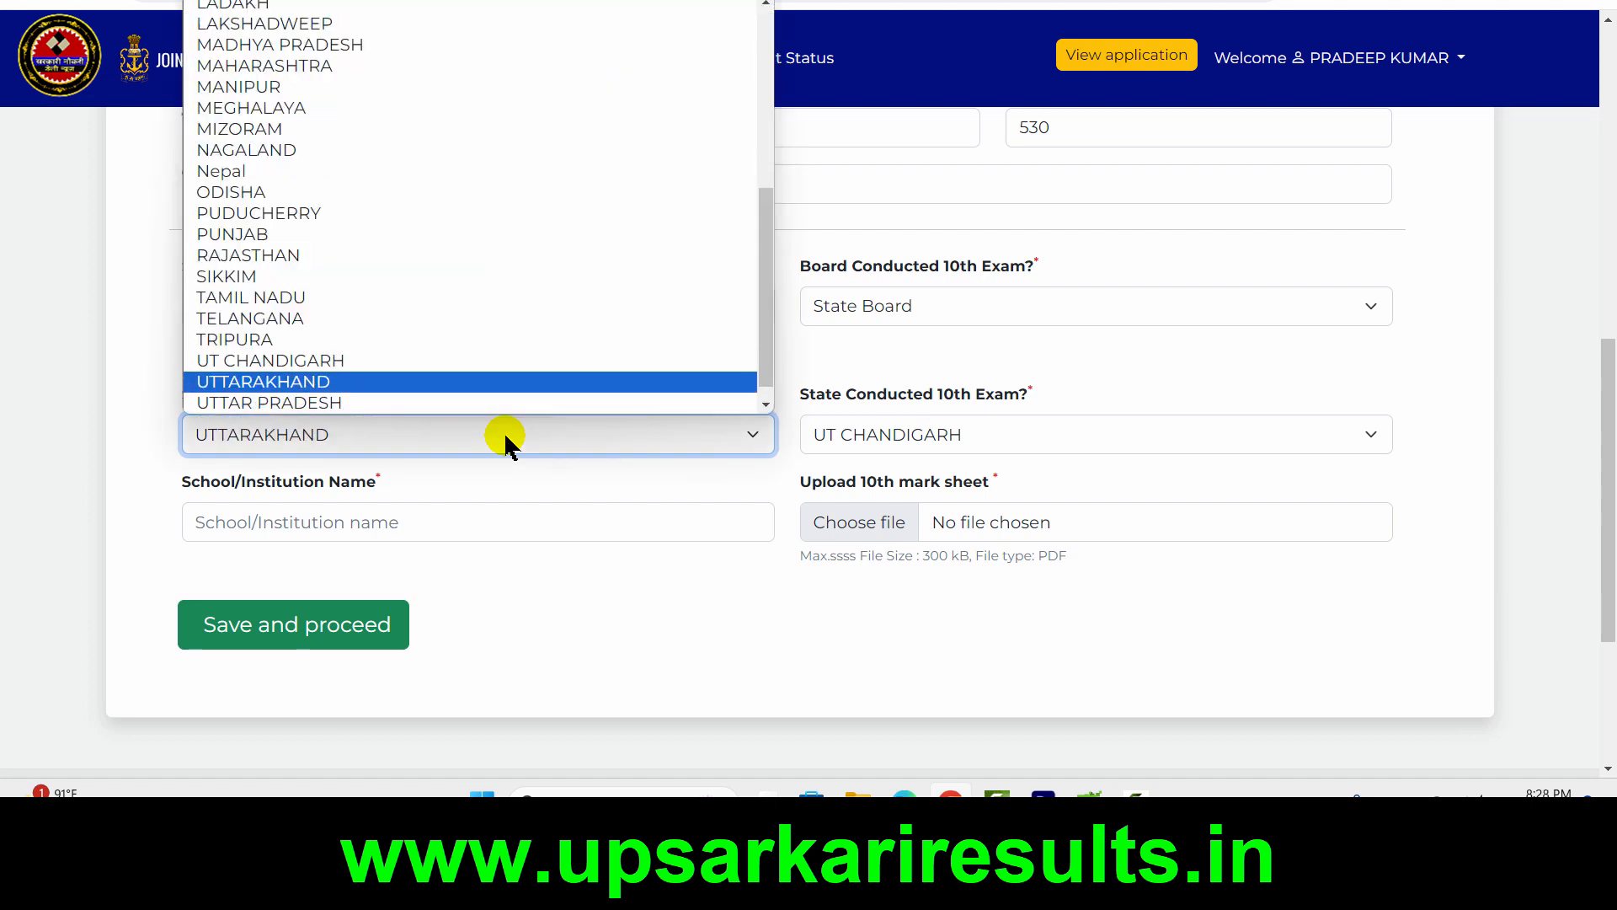
left_click(1042, 438)
key("Down")
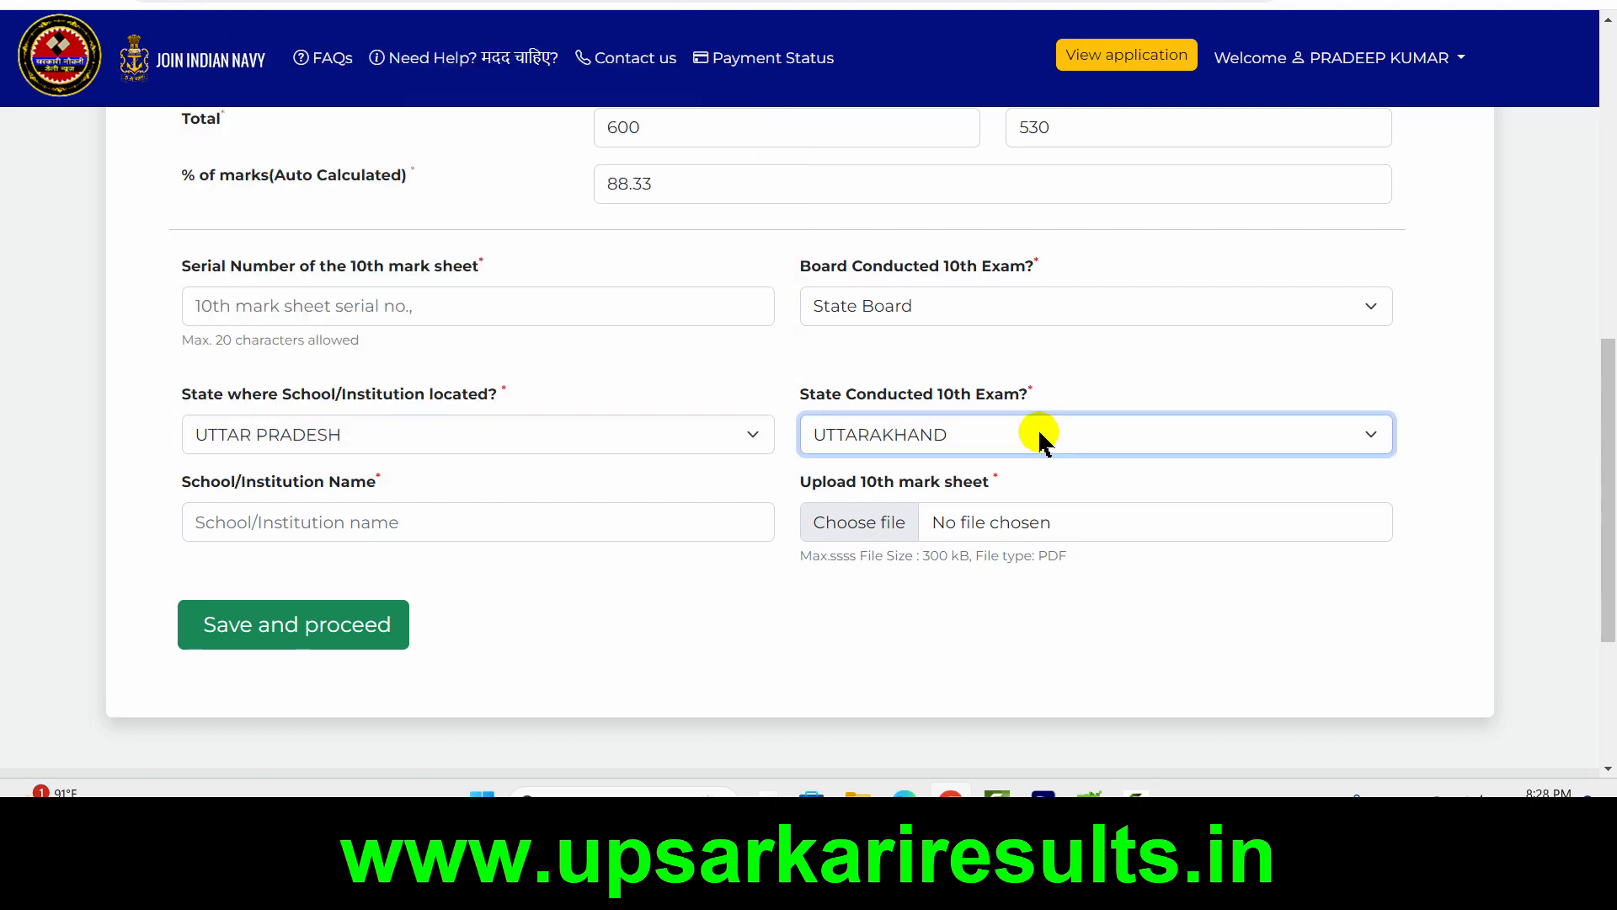
key("Down")
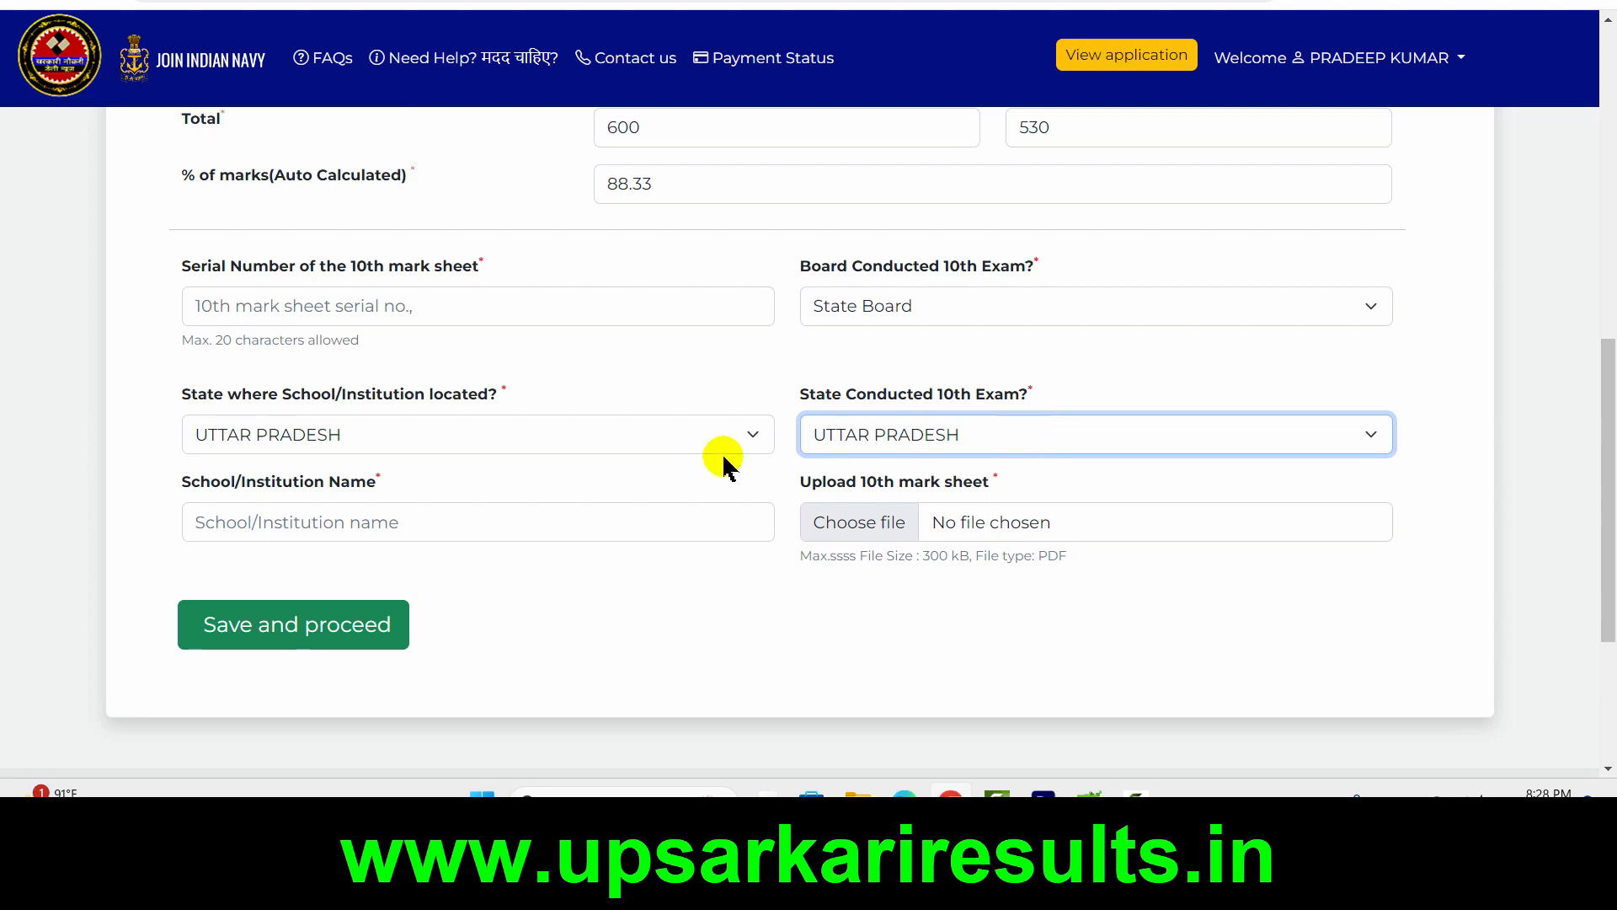
Enter the 10th mark sheet's serial number and the school name LLBS INTERMEDIATE COLLAGE VARANASI
left_click(488, 533)
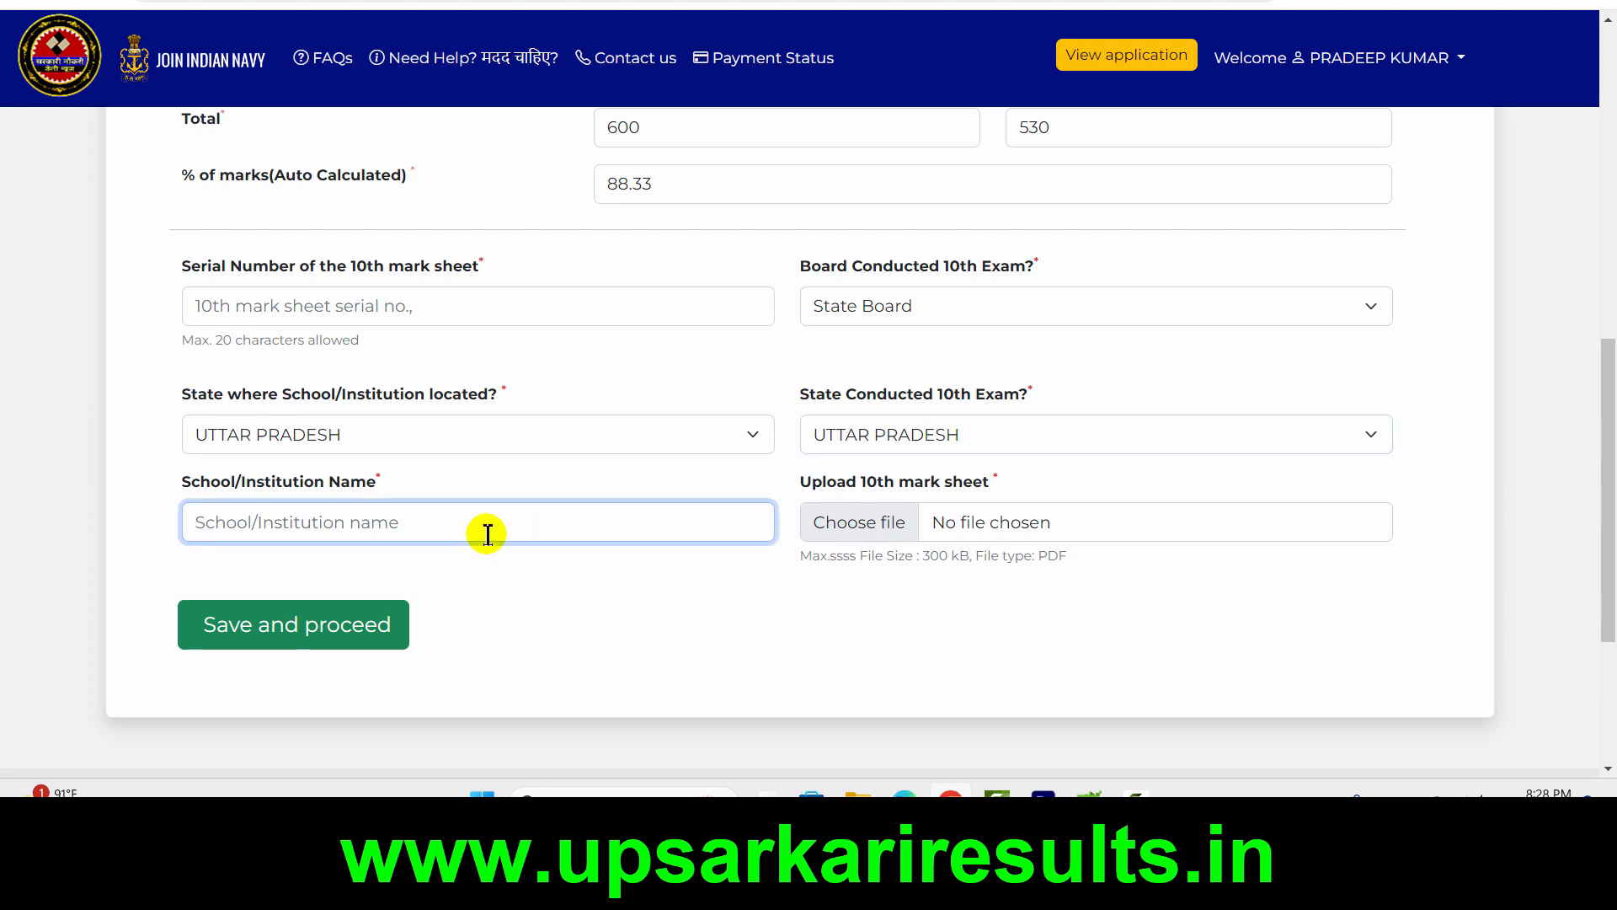
left_click_drag(180, 509, 477, 551)
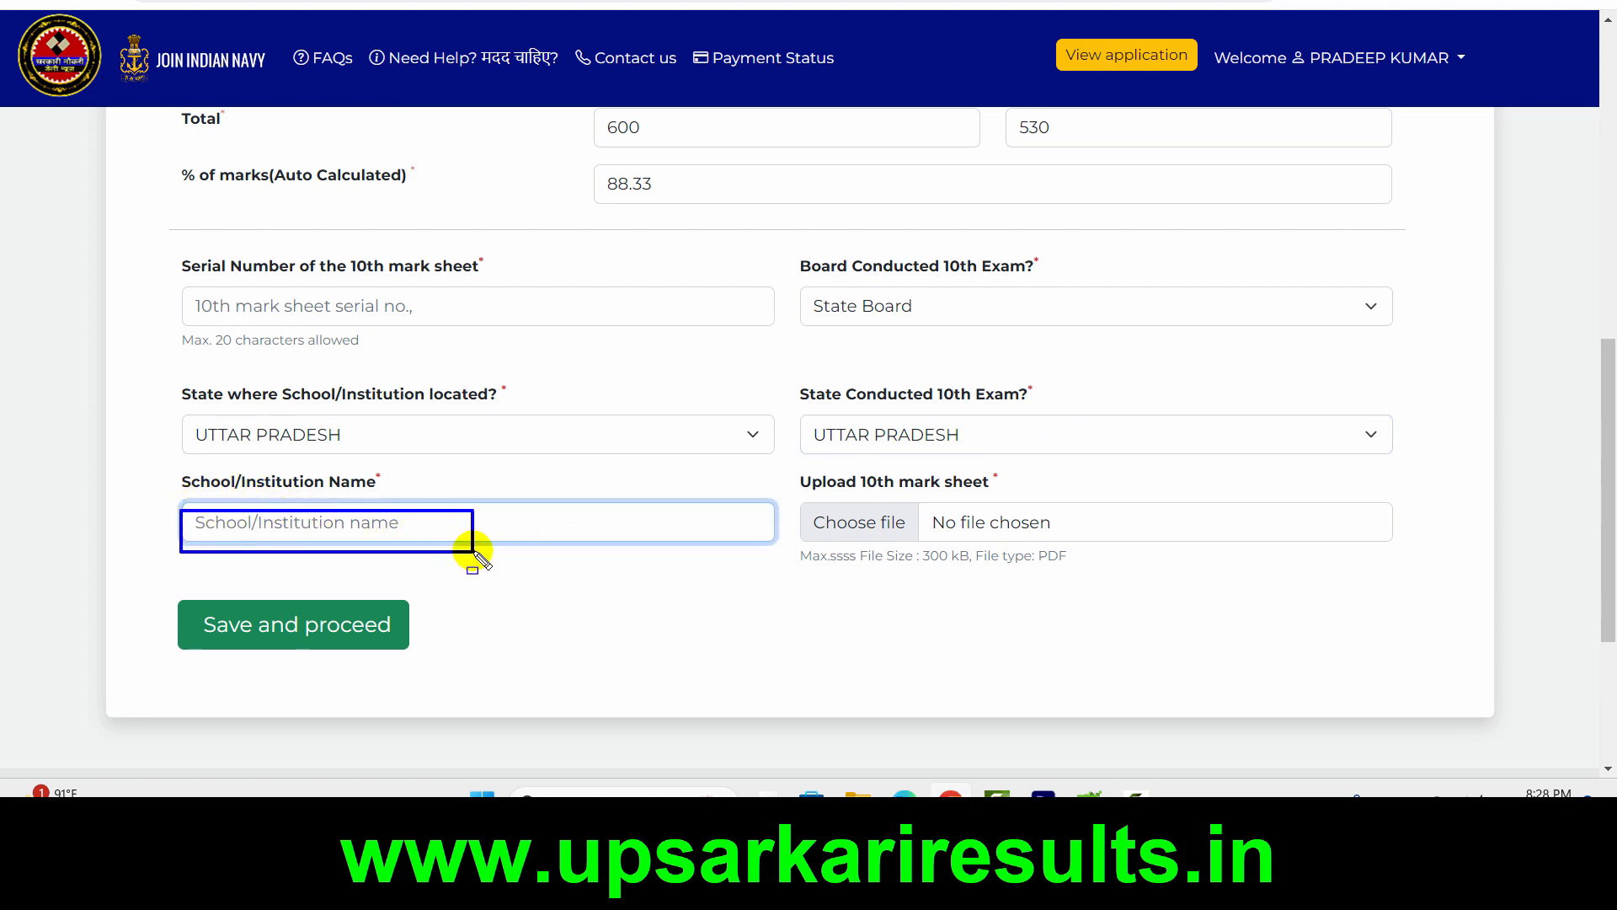
left_click_drag(790, 493, 918, 539)
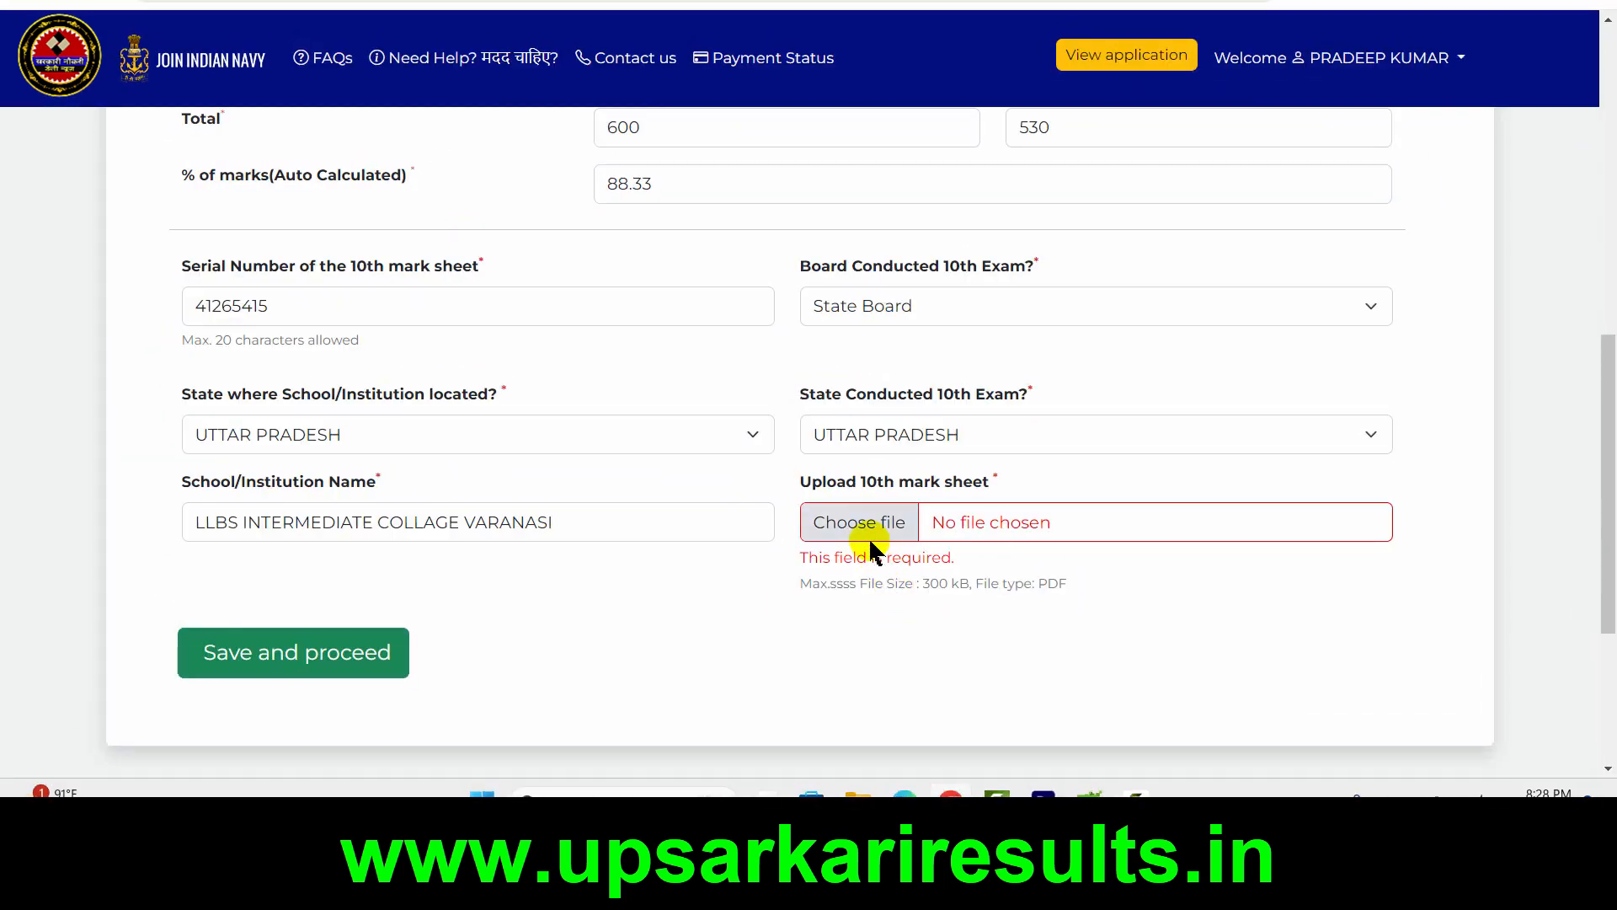
Upload 10THMARKSHEETP.pdf as the 10th mark sheet and save the 10th qualification details
left_click(872, 536)
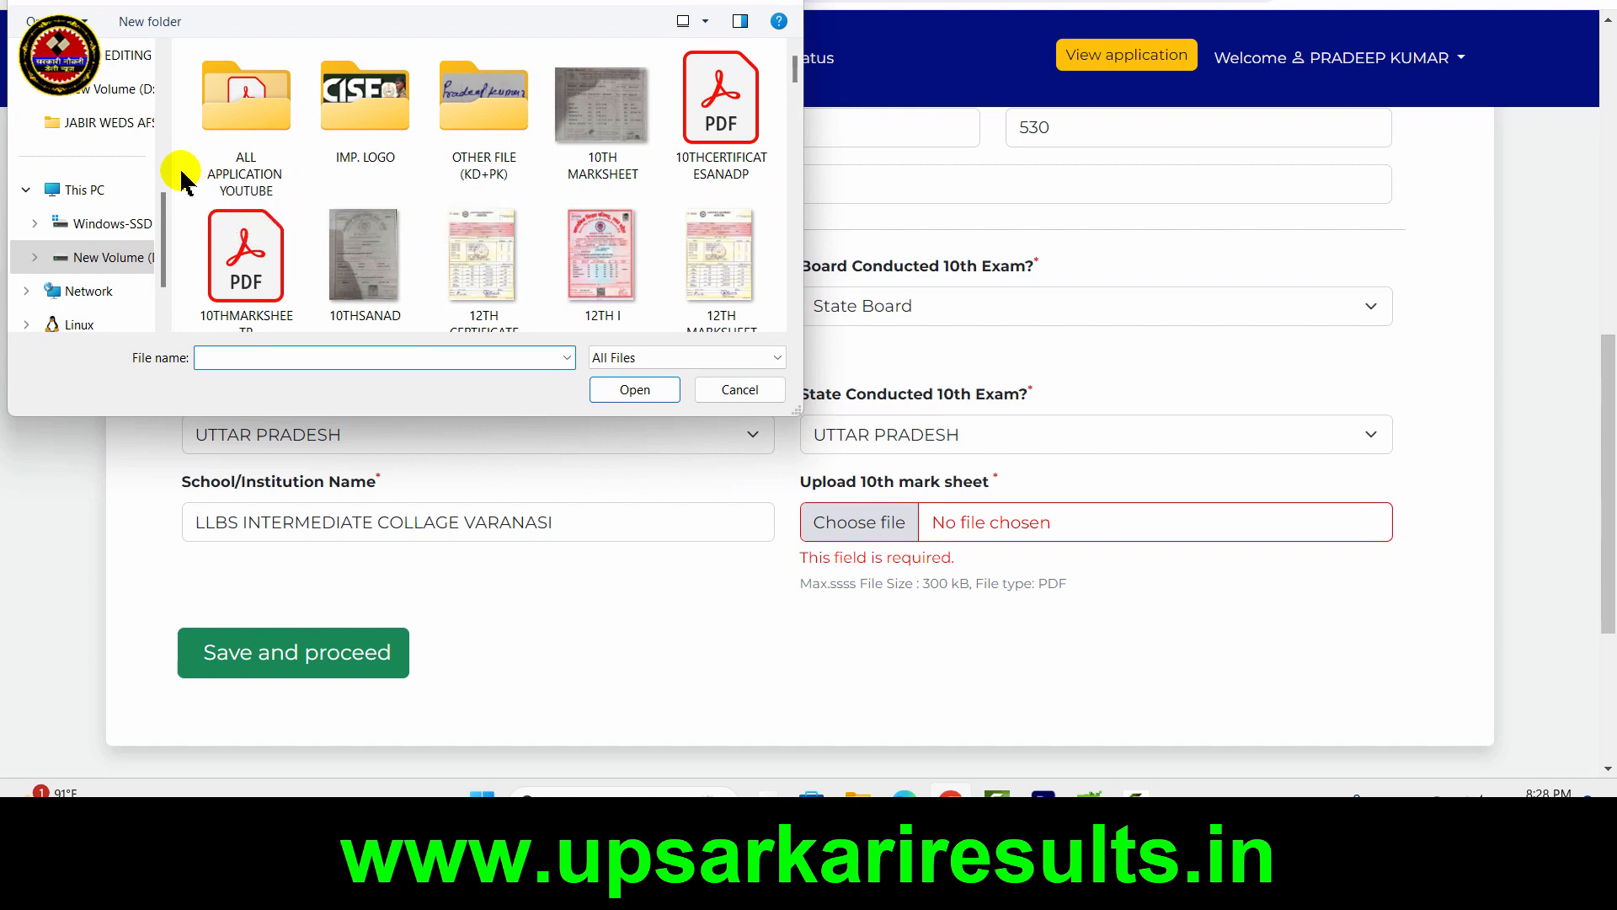
left_click(238, 259)
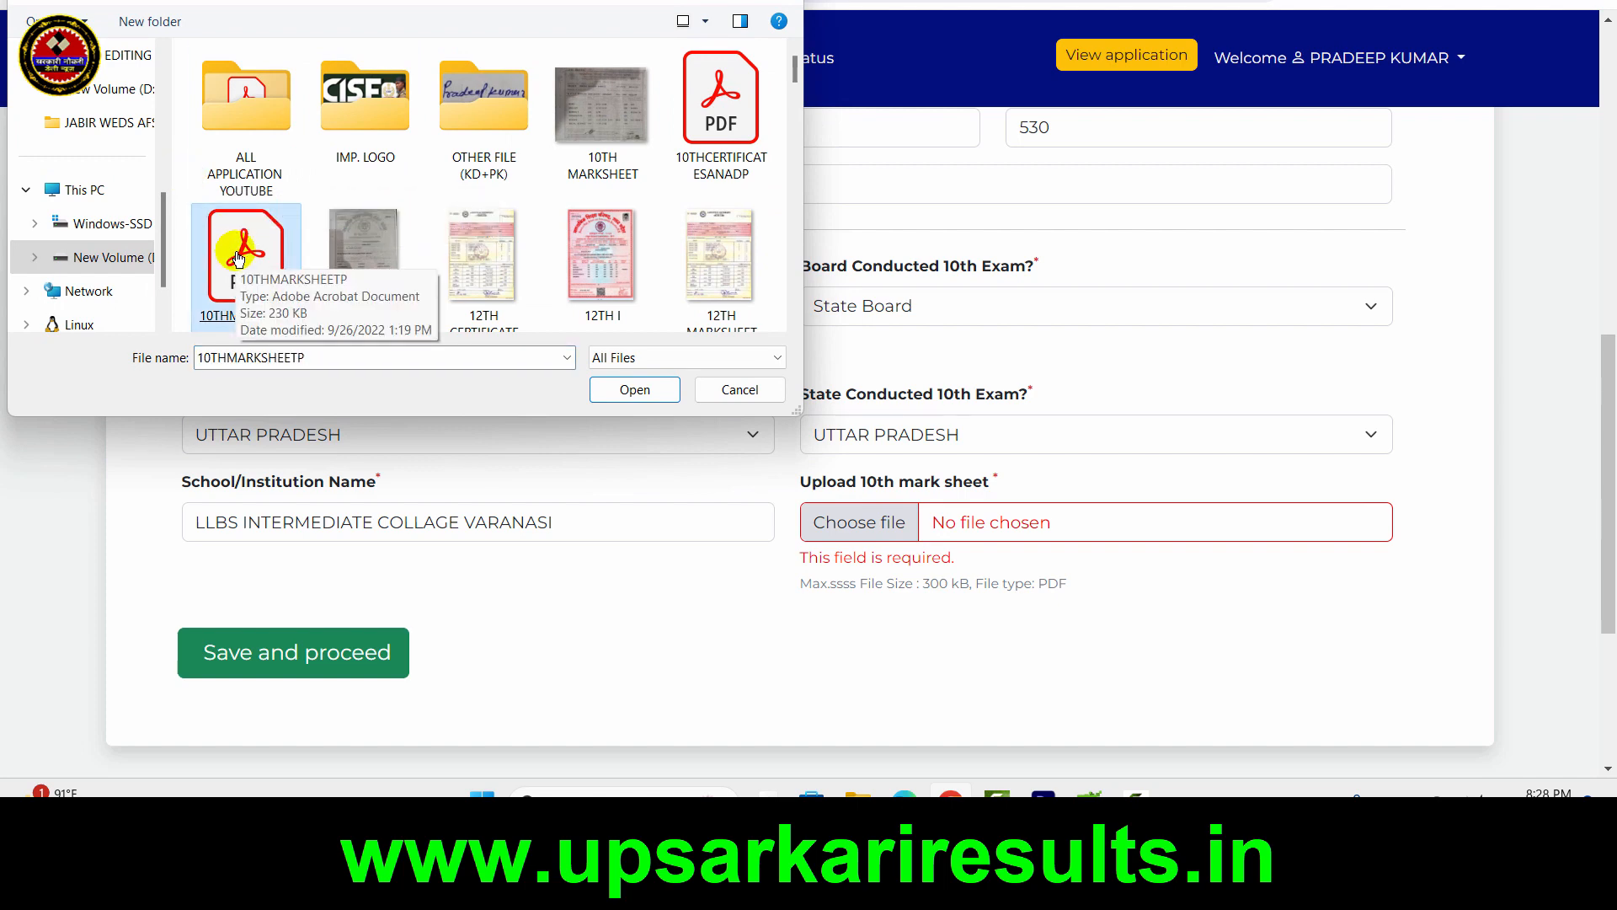
left_click(635, 390)
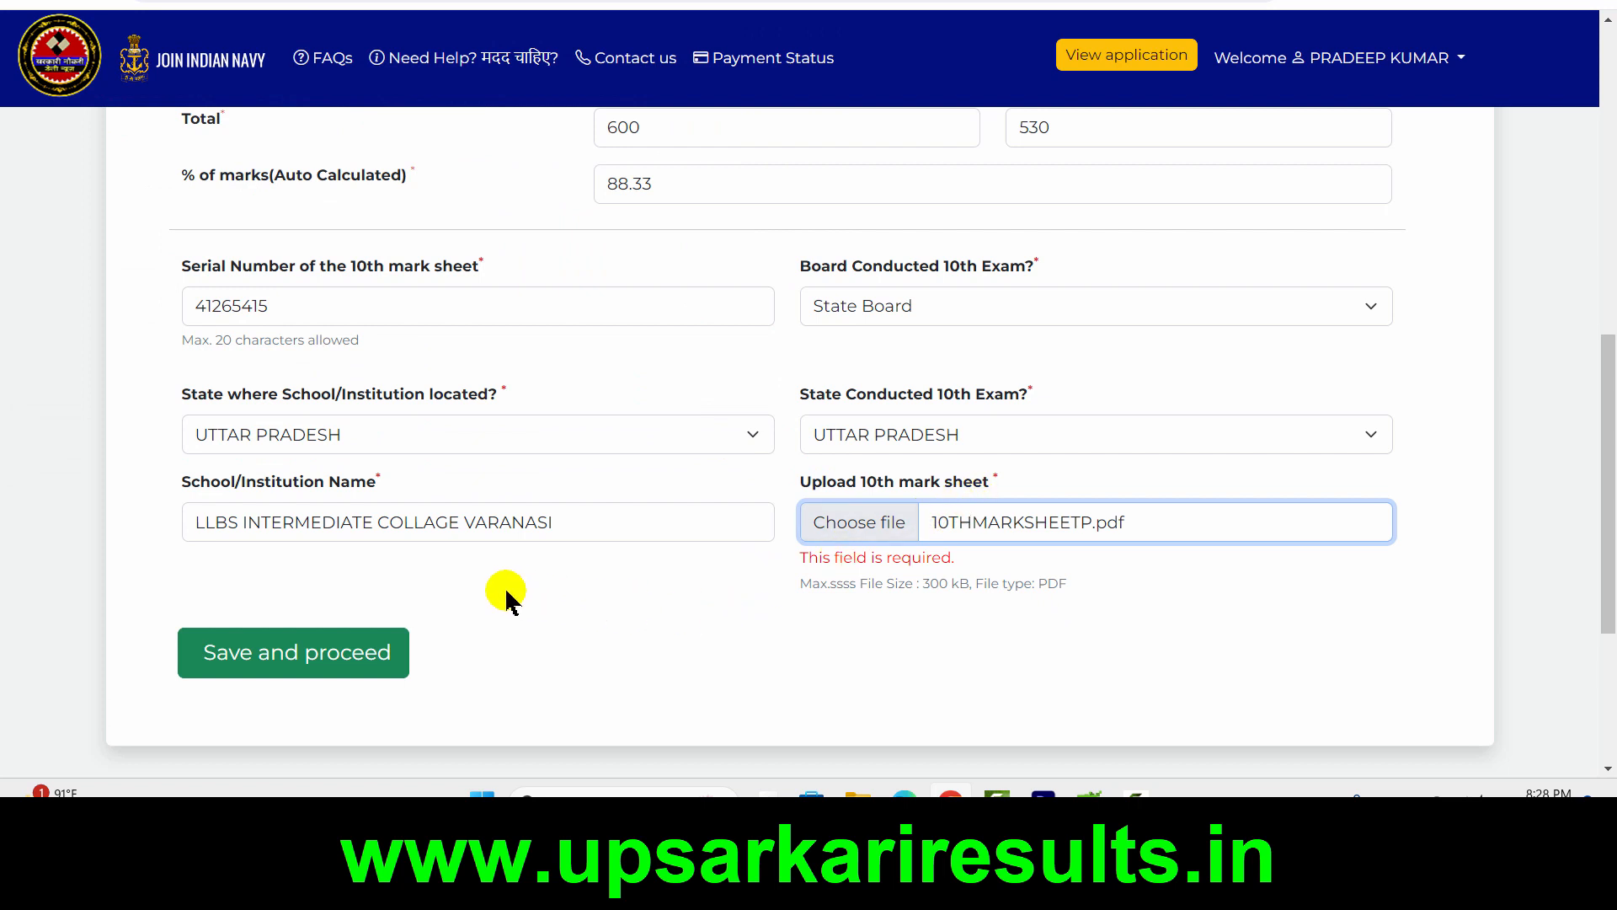
left_click(345, 660)
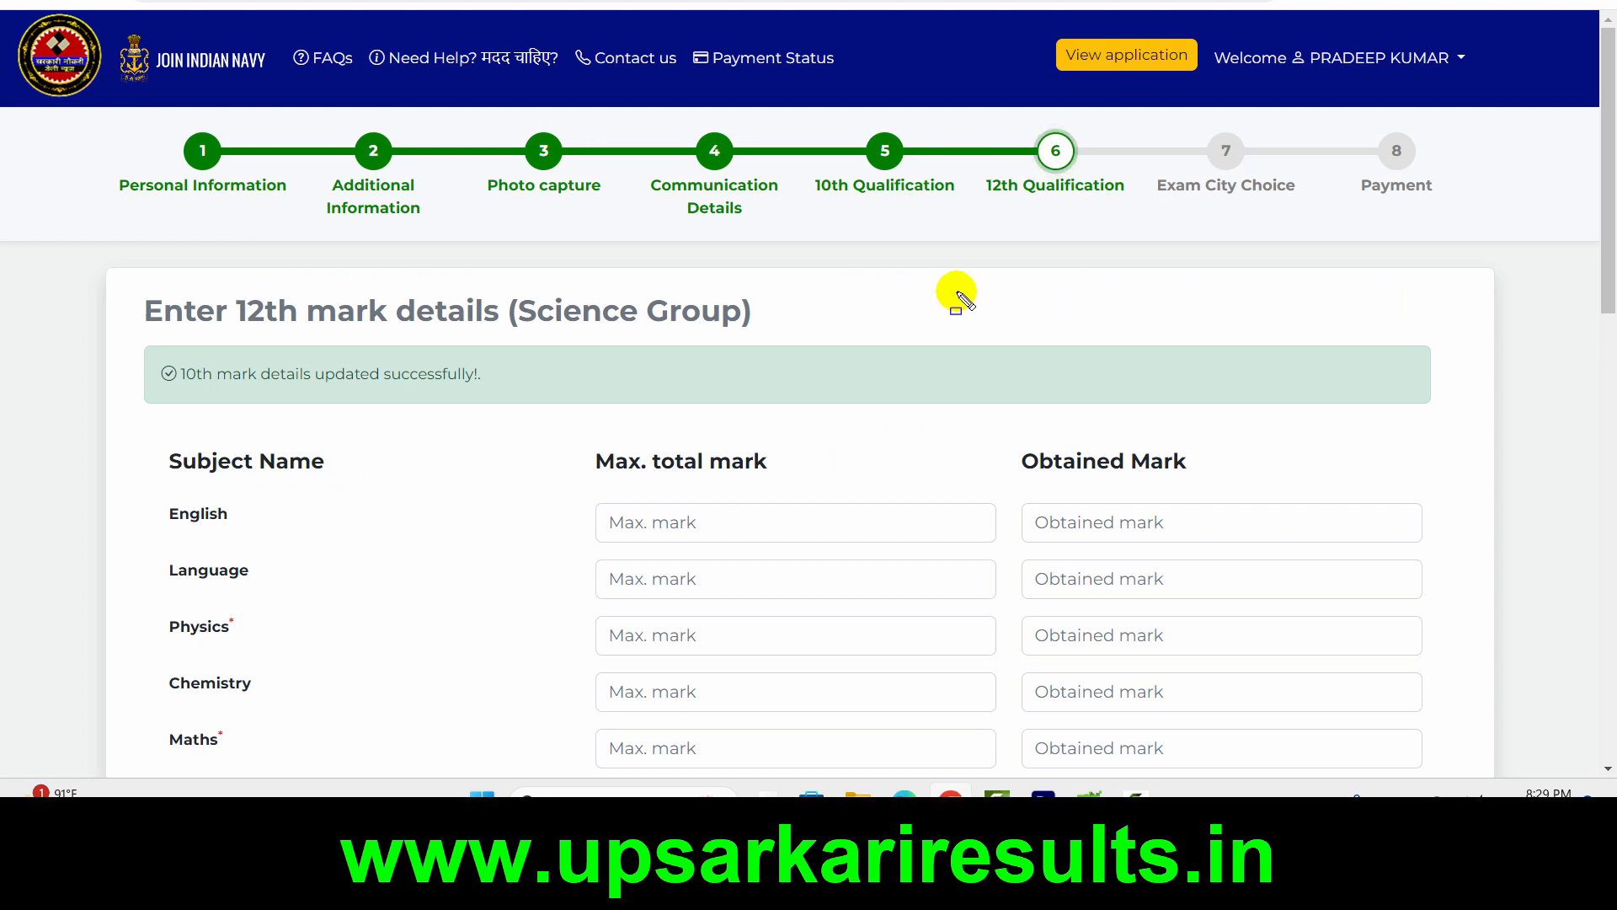
Fill in the 12th marks, serial number, Uttar Pradesh as both states, State Board, school LLBS INTERMEDIATE COLLAGE VARANSI and 12THCERTIFICATE.pdf, and save the details
left_click_drag(148, 346, 398, 383)
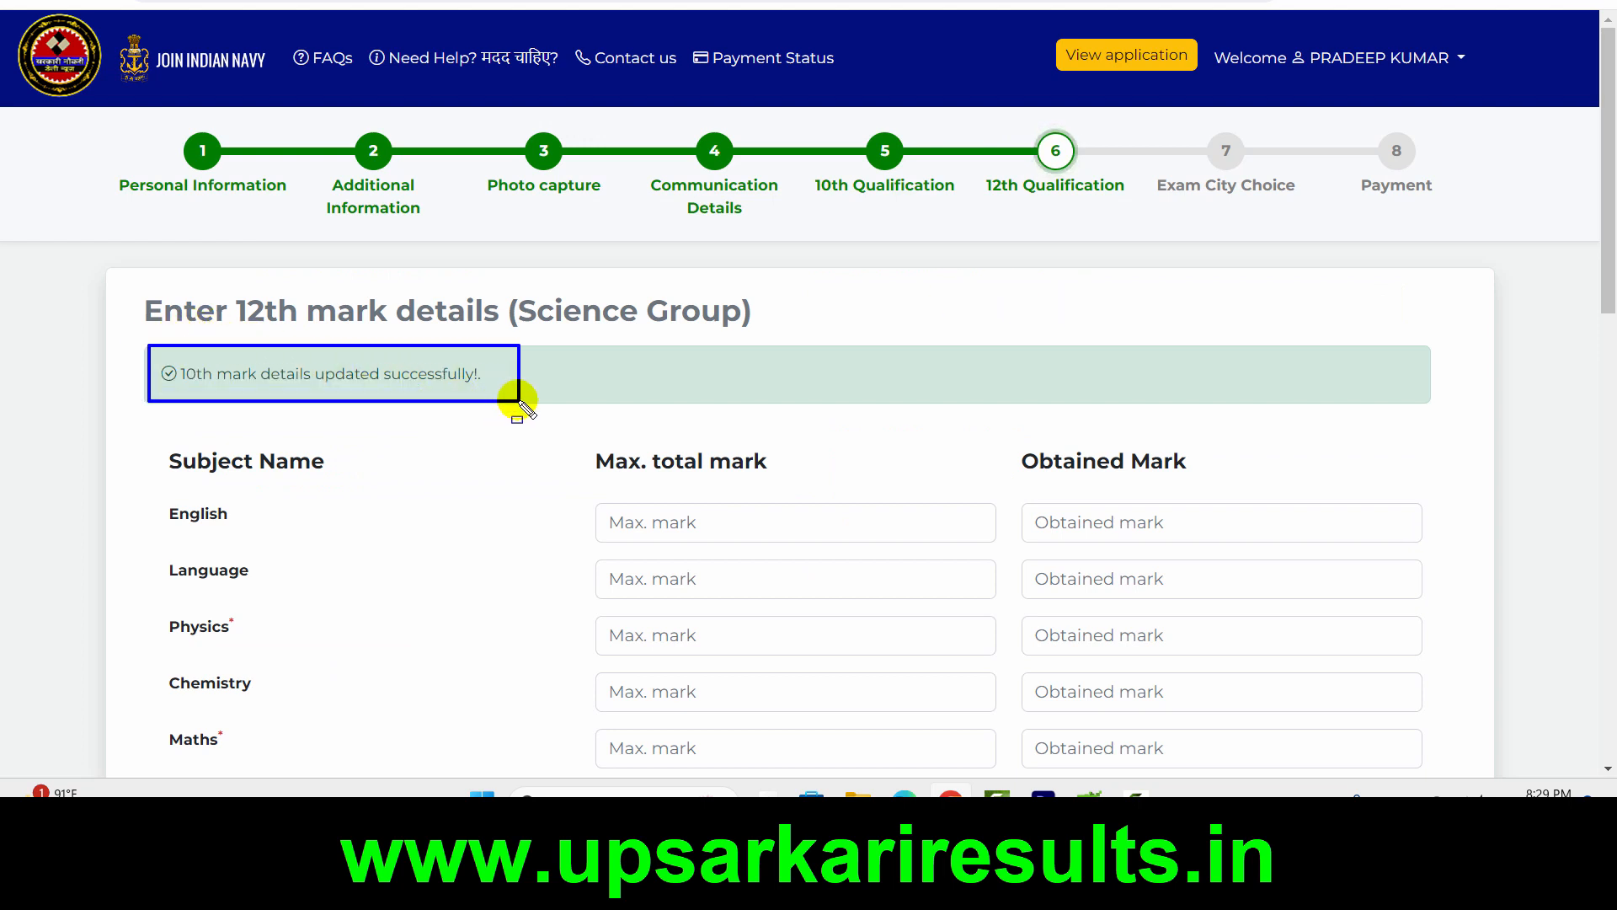
scroll(518, 402, "down", 2)
scroll(519, 405, "down", 1)
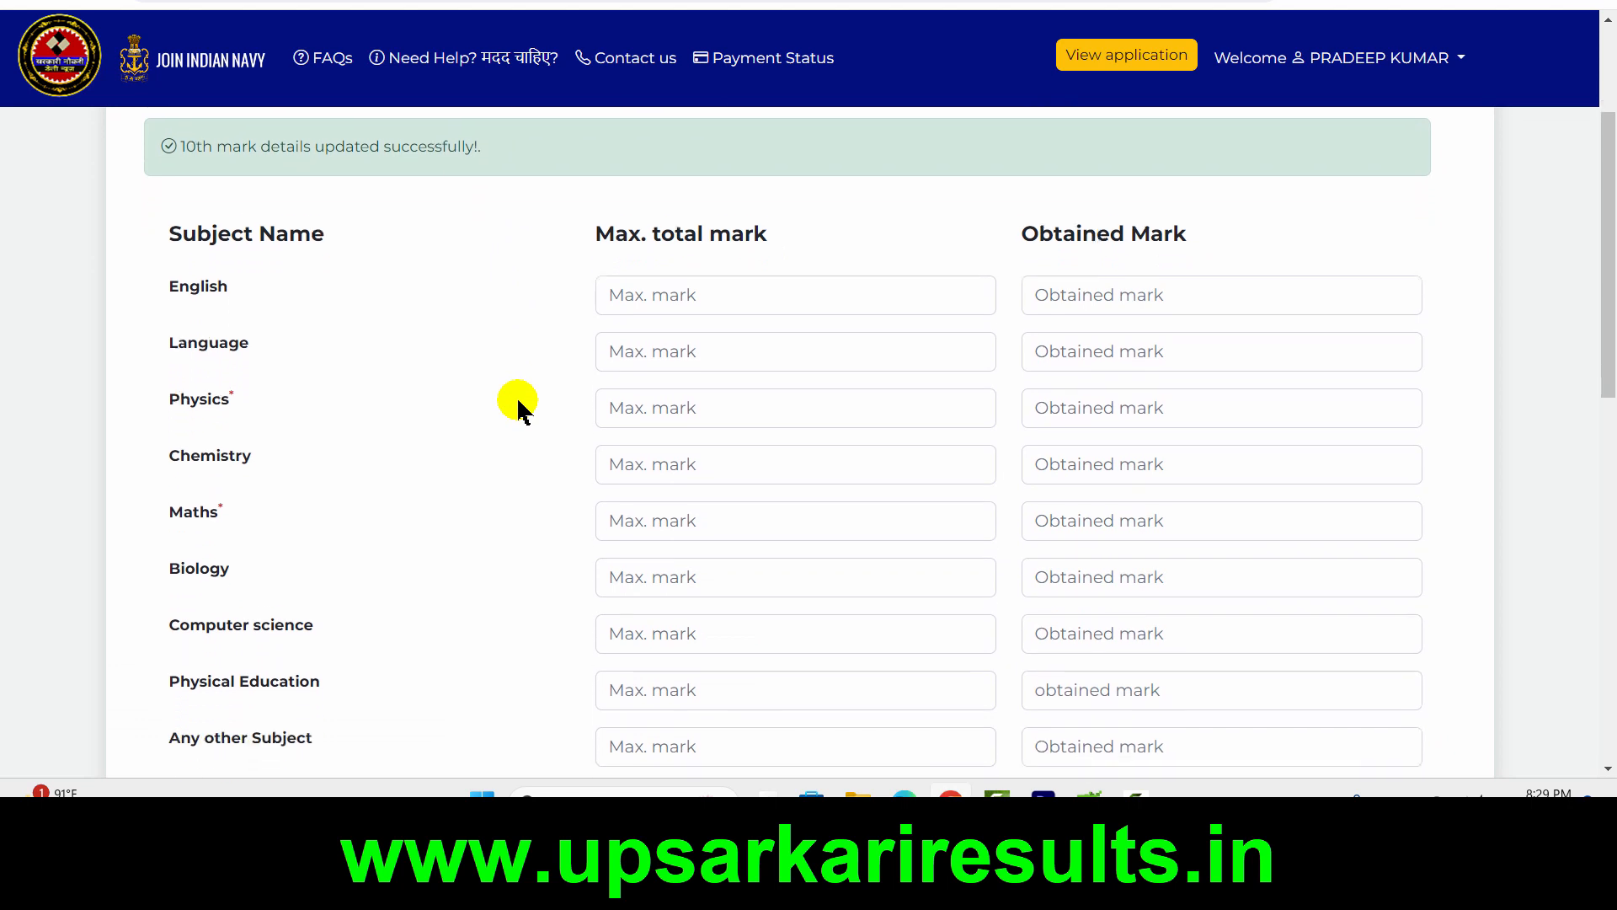
scroll(517, 396, "down", 1)
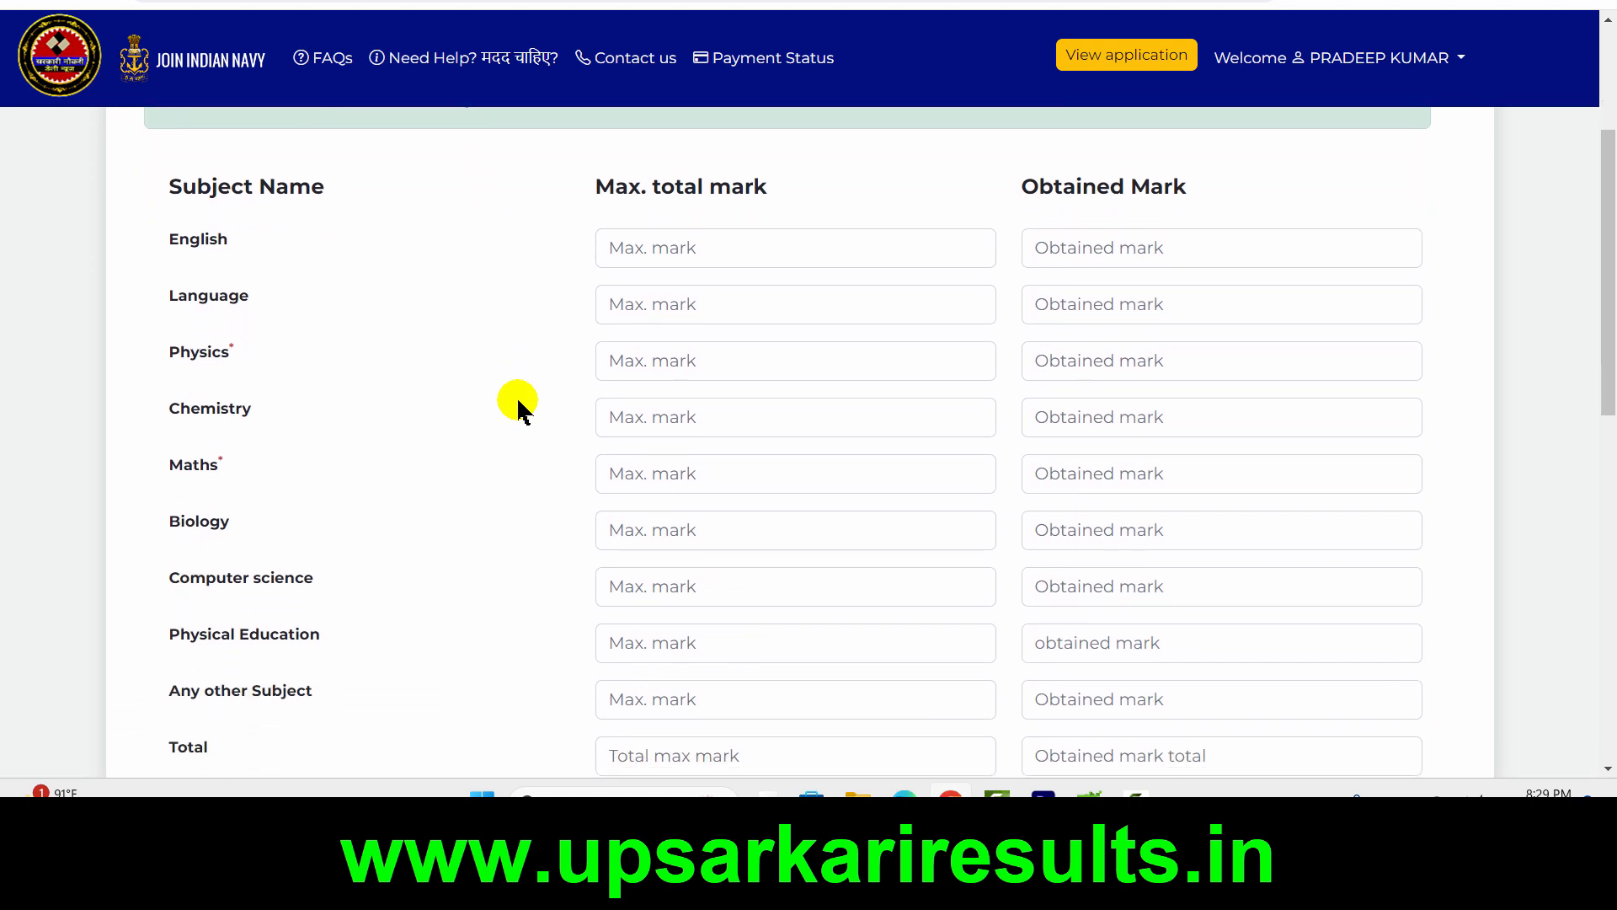
left_click_drag(157, 320, 328, 363)
left_click_drag(154, 447, 265, 480)
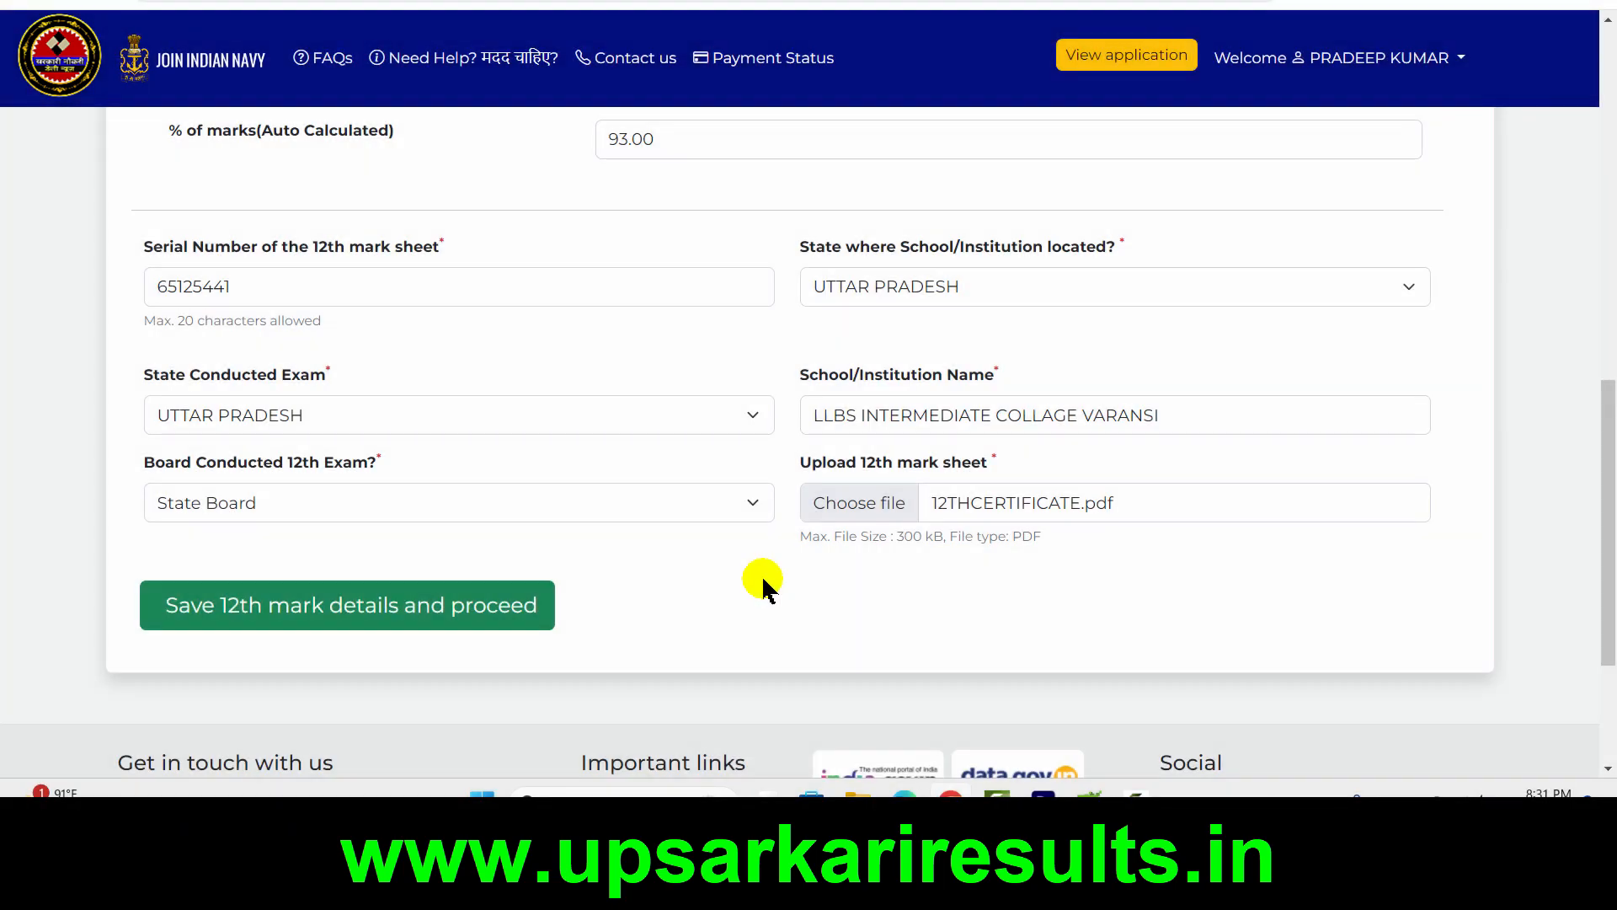
left_click(434, 602)
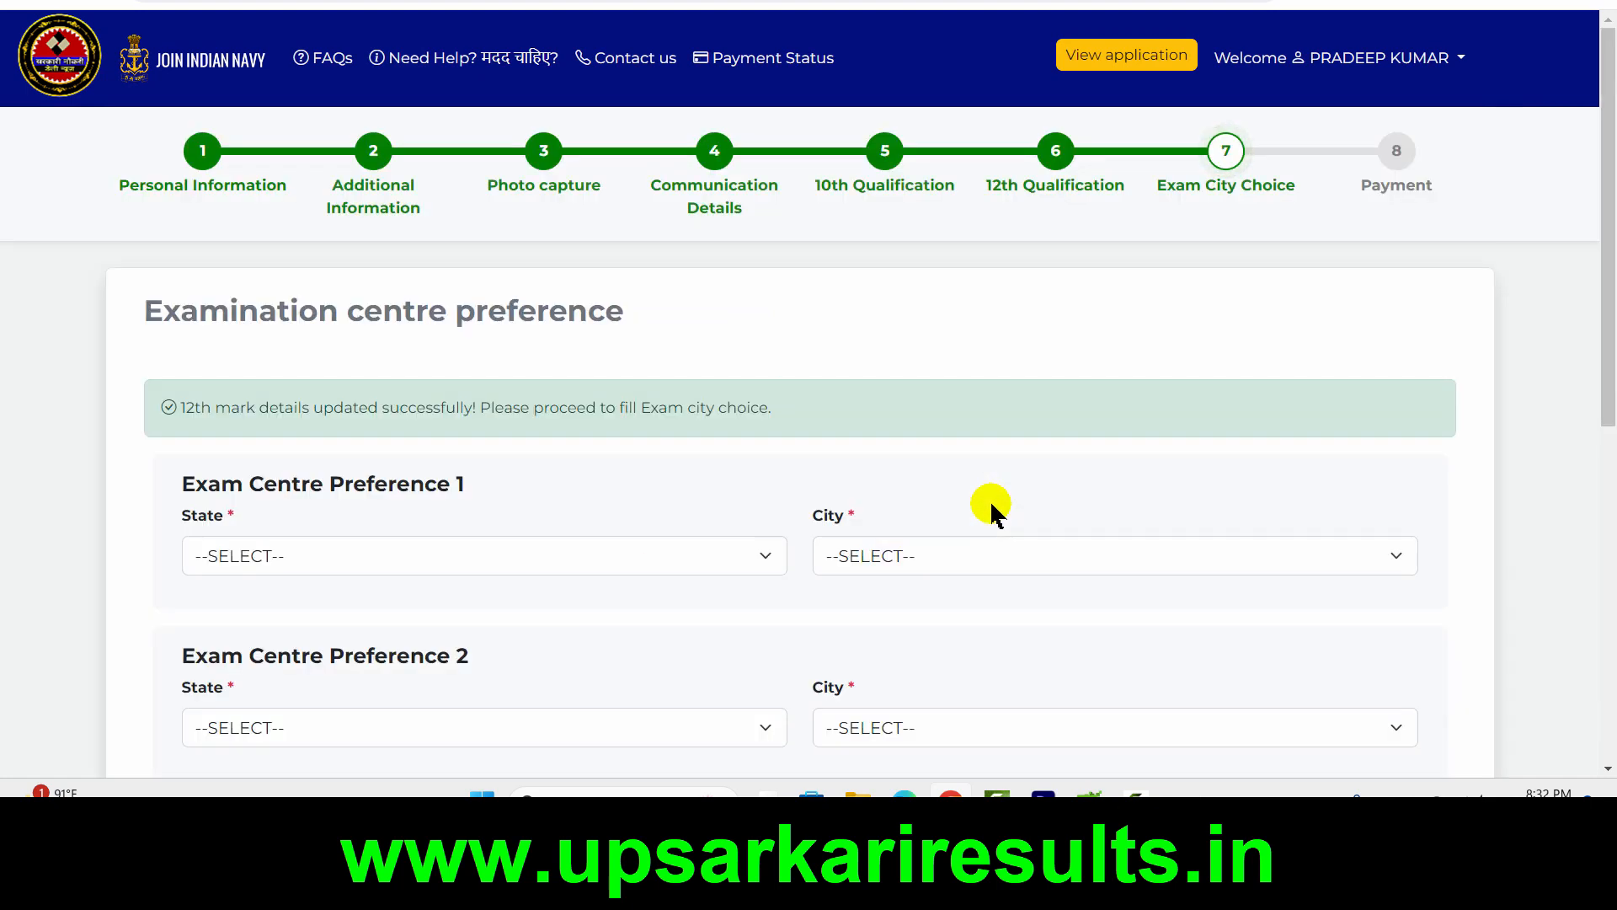
Set Exam Centre Preference 1 to the state UTTAR PRADESH and the city Varanasi
scroll(992, 506, "down", 3)
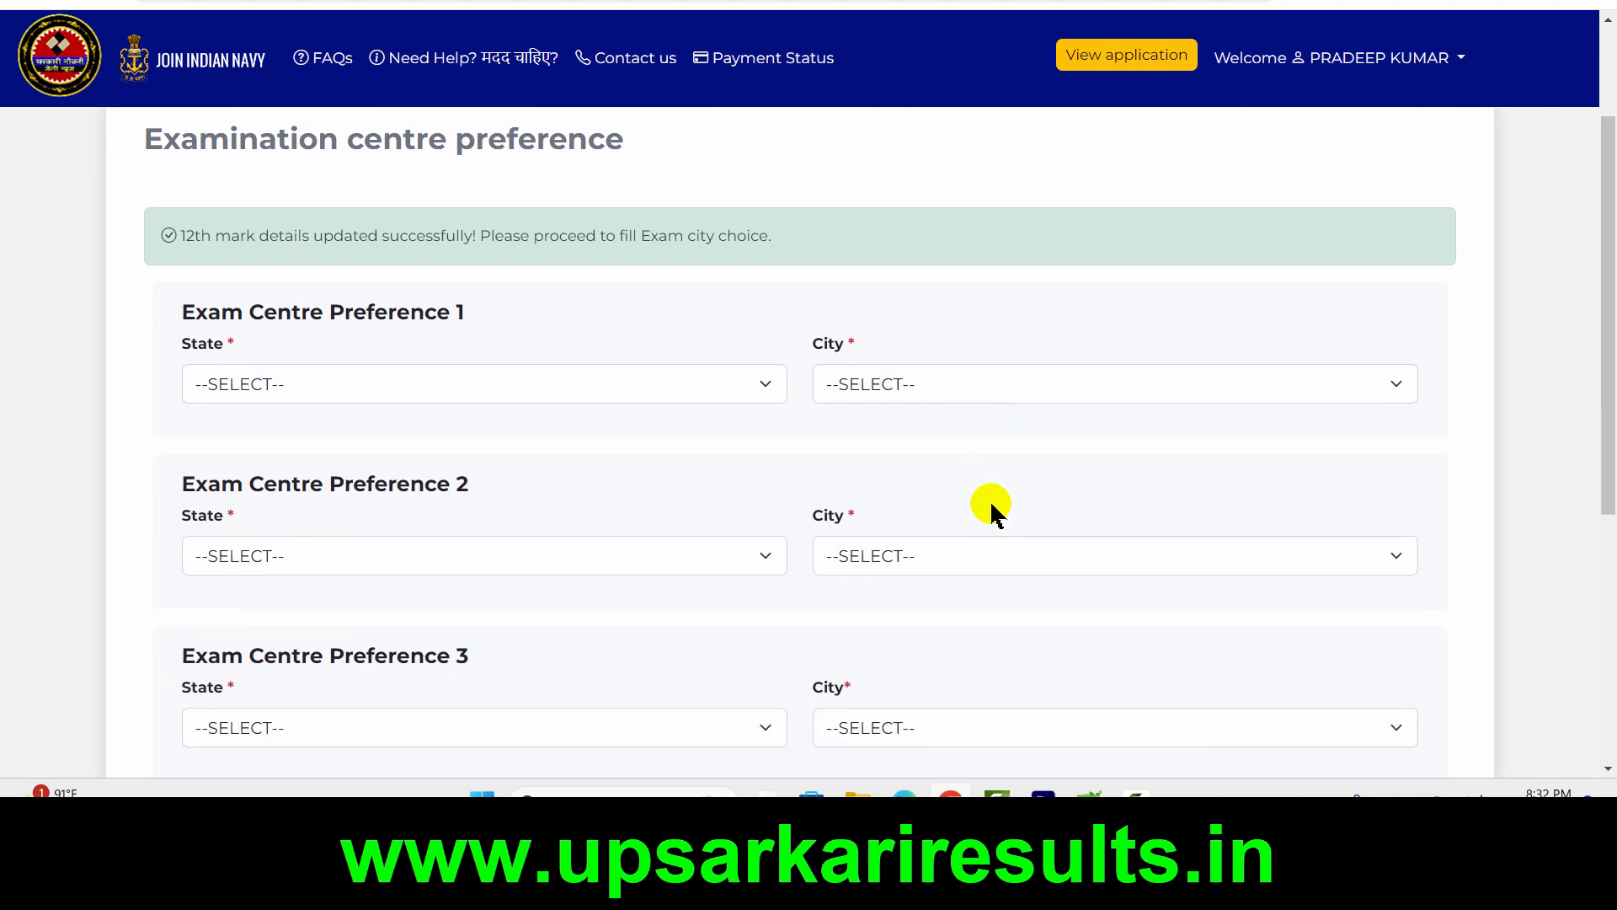
left_click(664, 335)
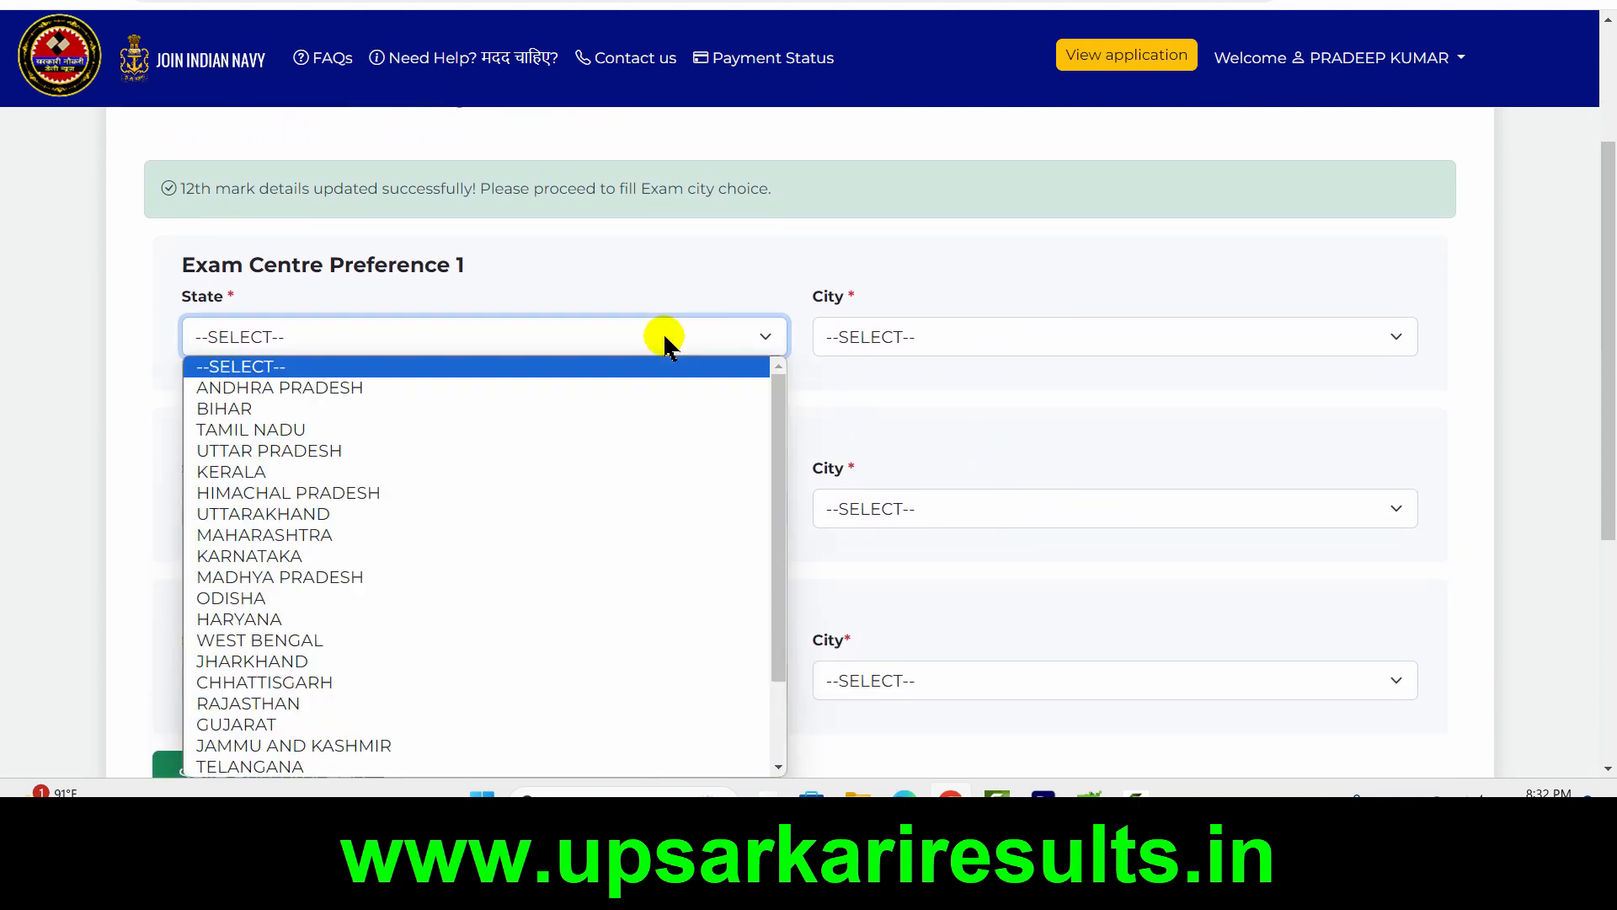
key("u")
key("u")
key("u")
key("u")
key("u")
key("u")
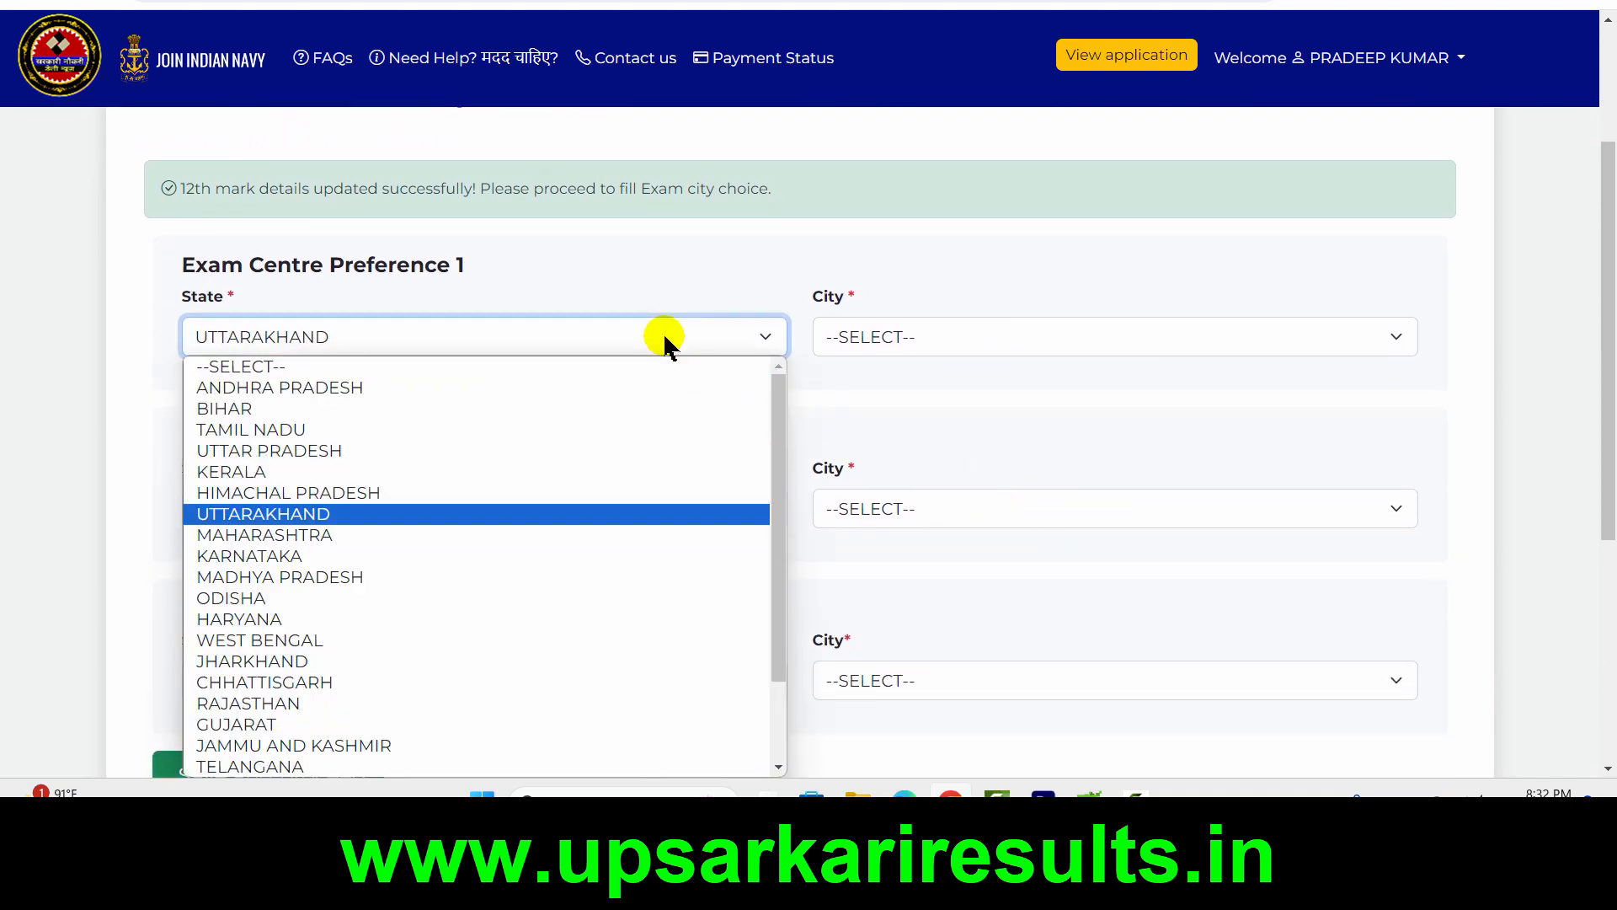
left_click(354, 450)
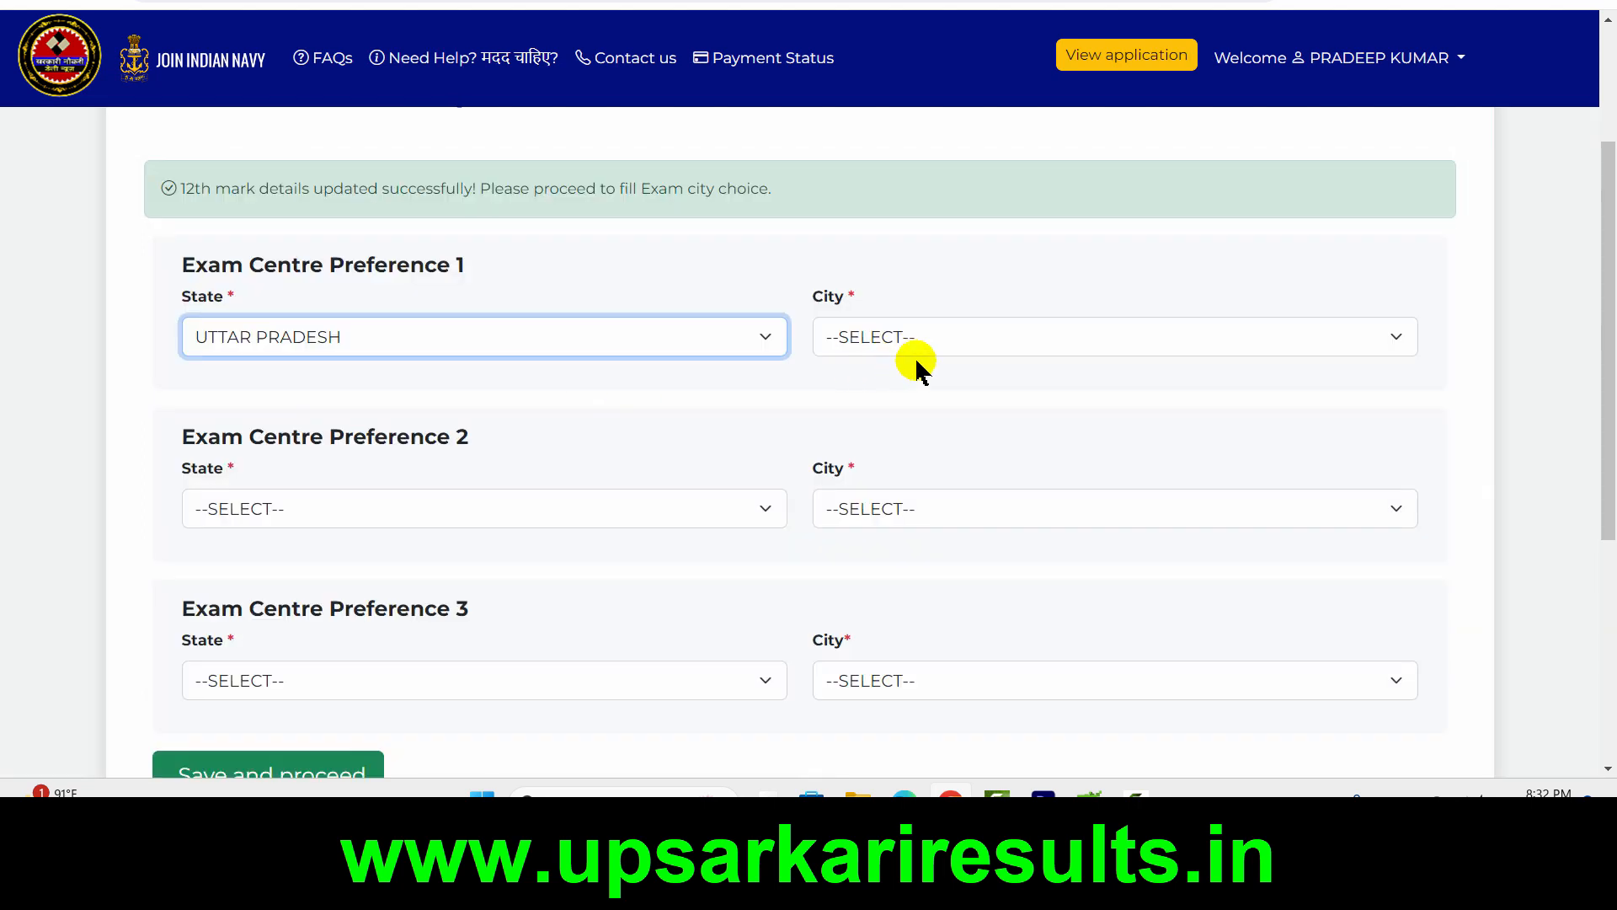
left_click(1034, 337)
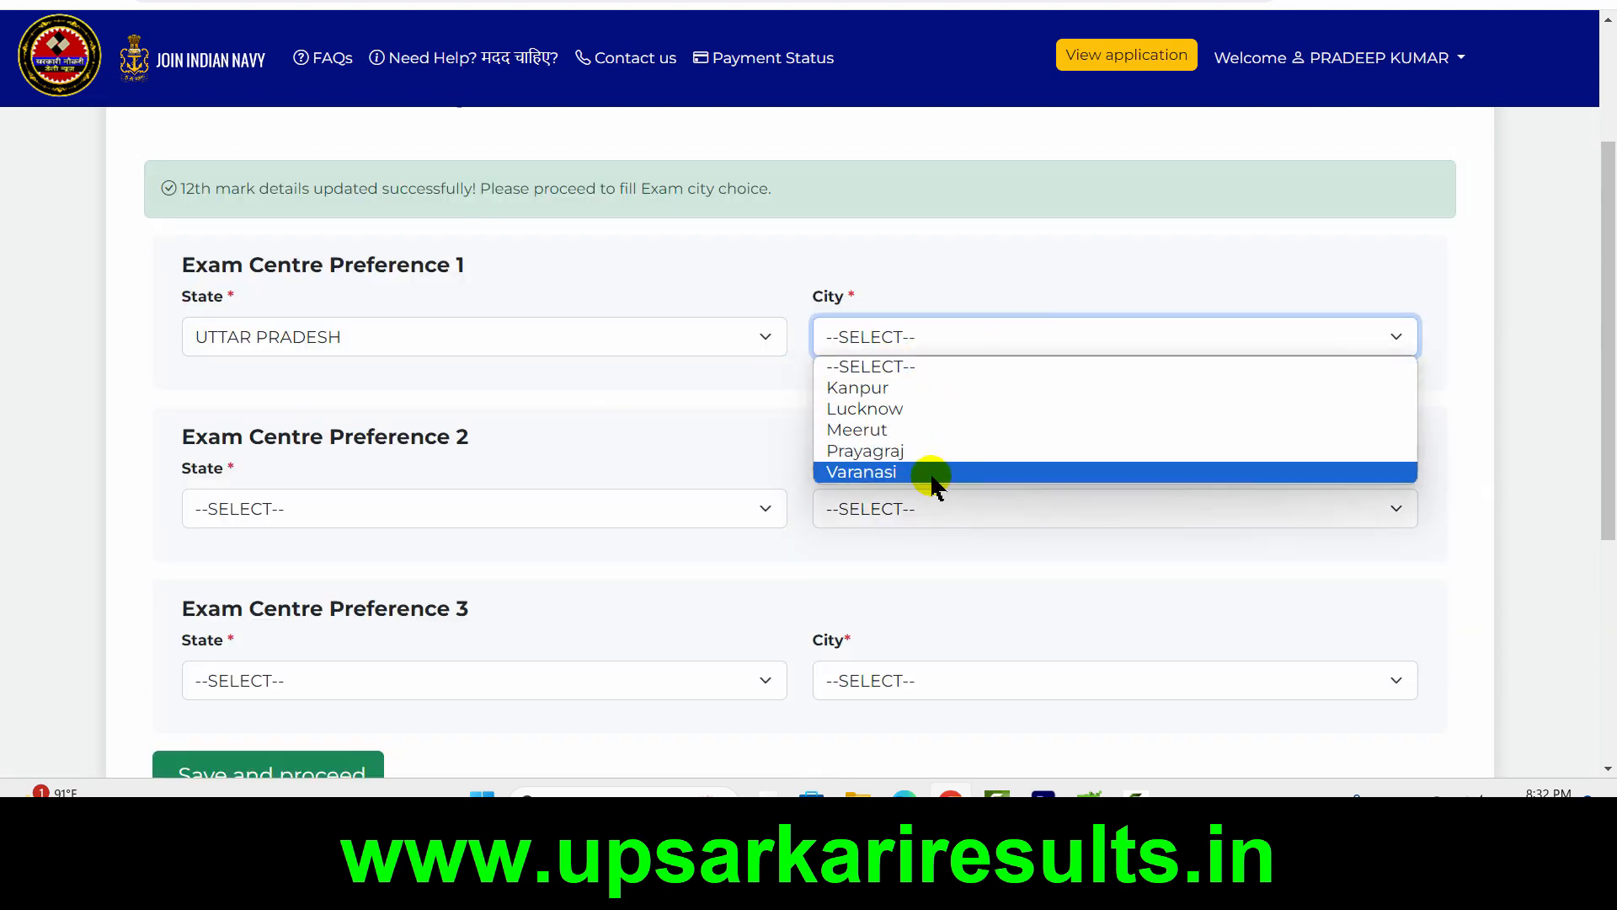
left_click(935, 473)
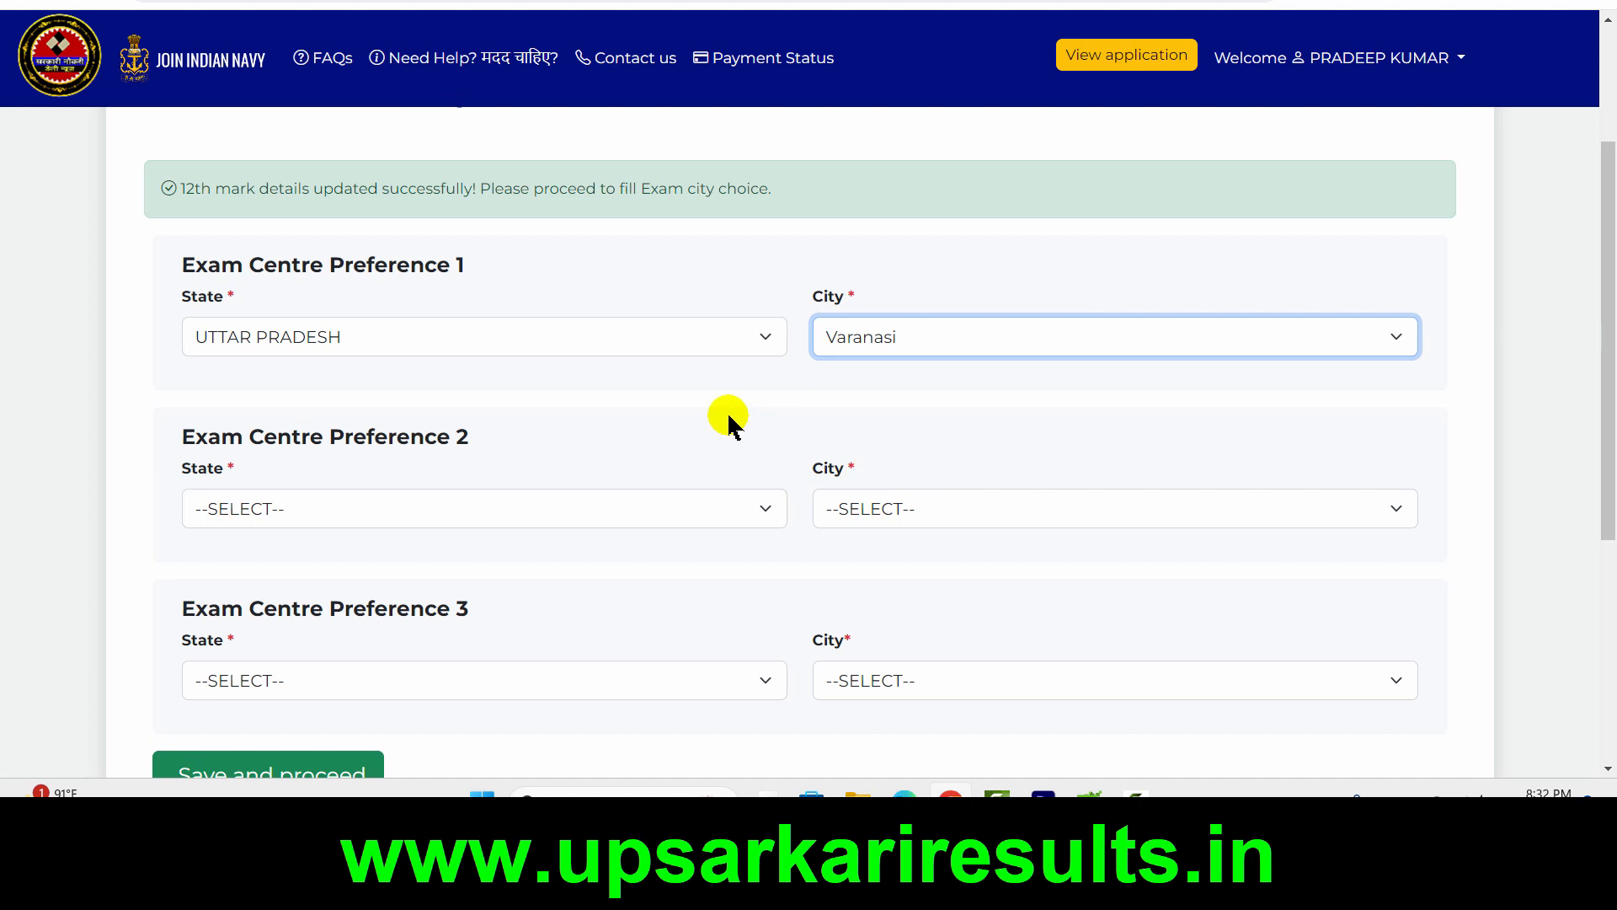
Set Exam Centre Preference 2 to UTTAR PRADESH, Lucknow and Preference 3 to UTTAR PRADESH, Prayagraj, and save the exam city choices
scroll(726, 417, "down", 1)
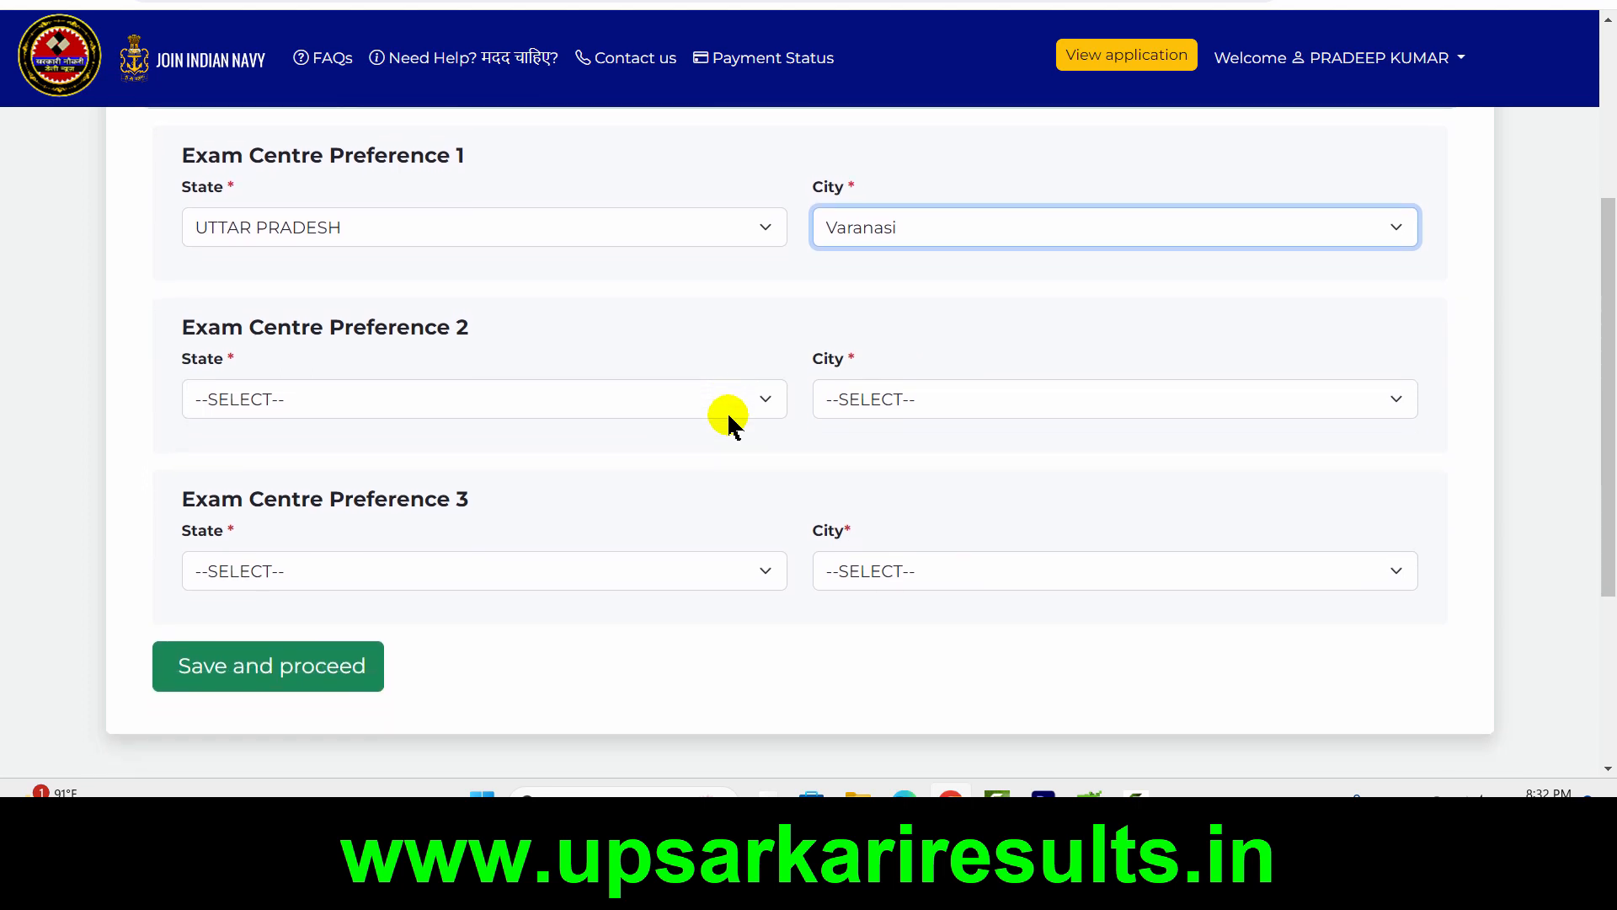
left_click(704, 405)
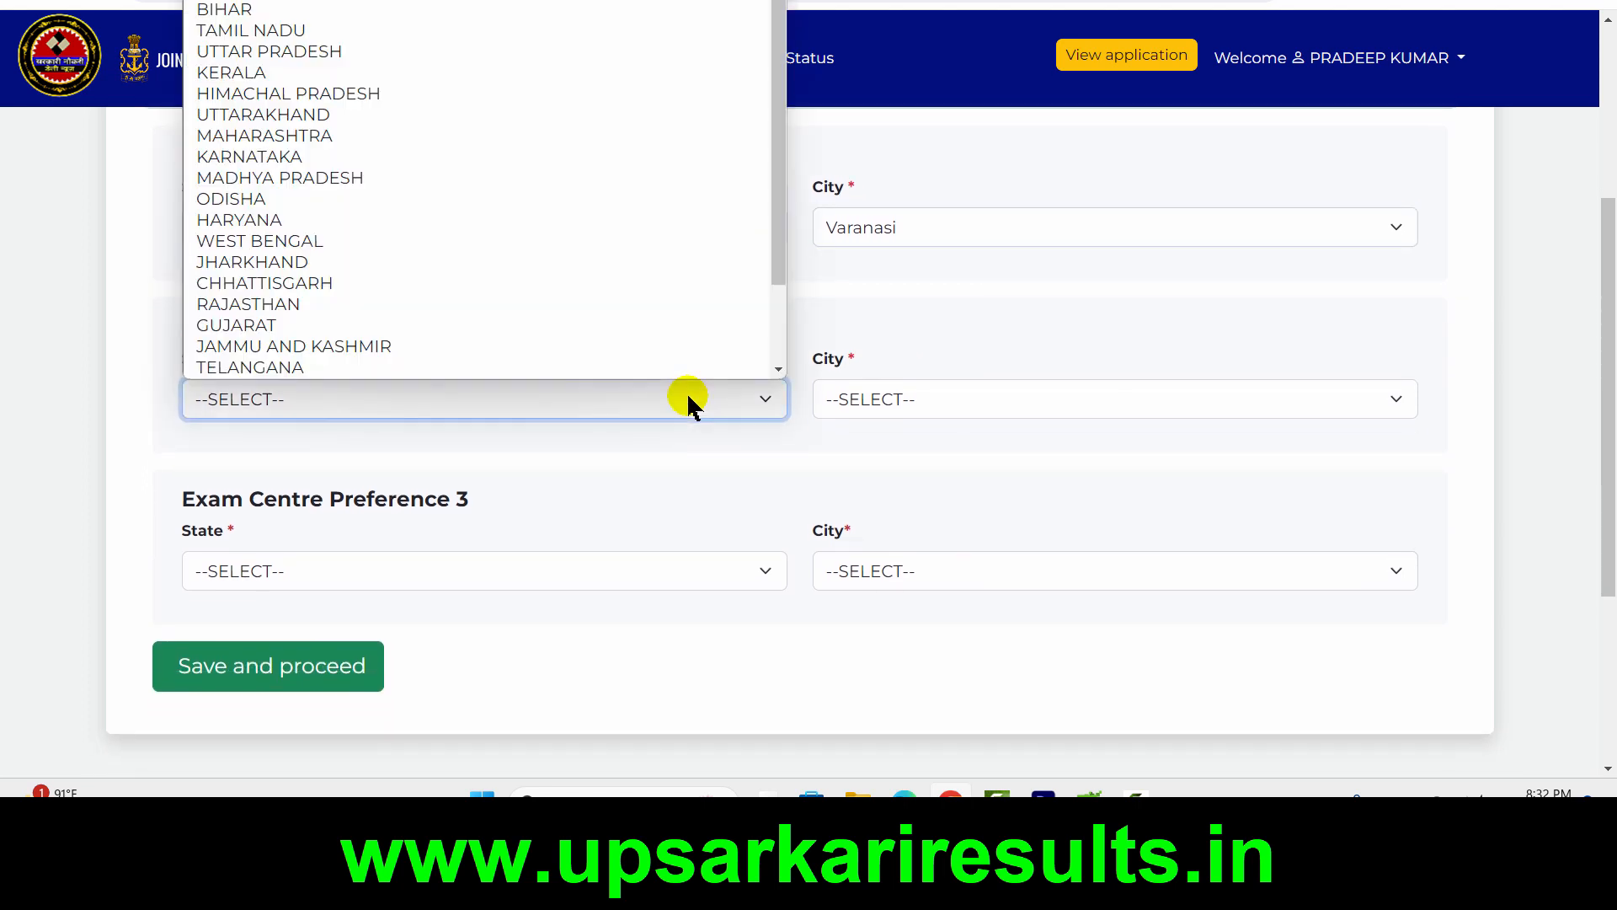
key("u")
key("Return")
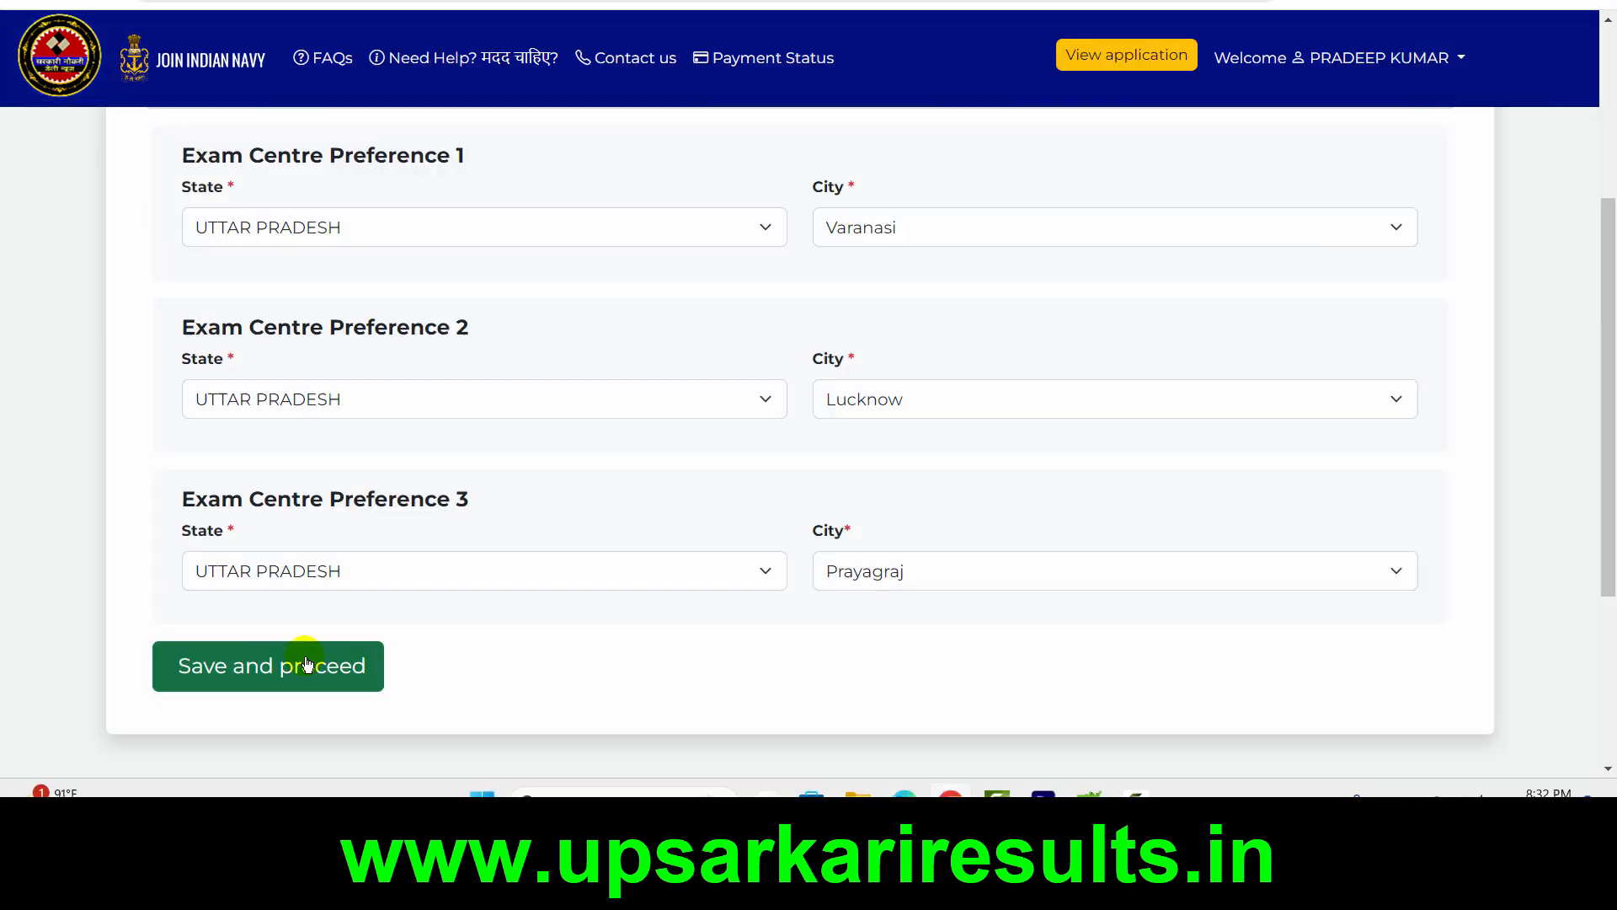
left_click(308, 664)
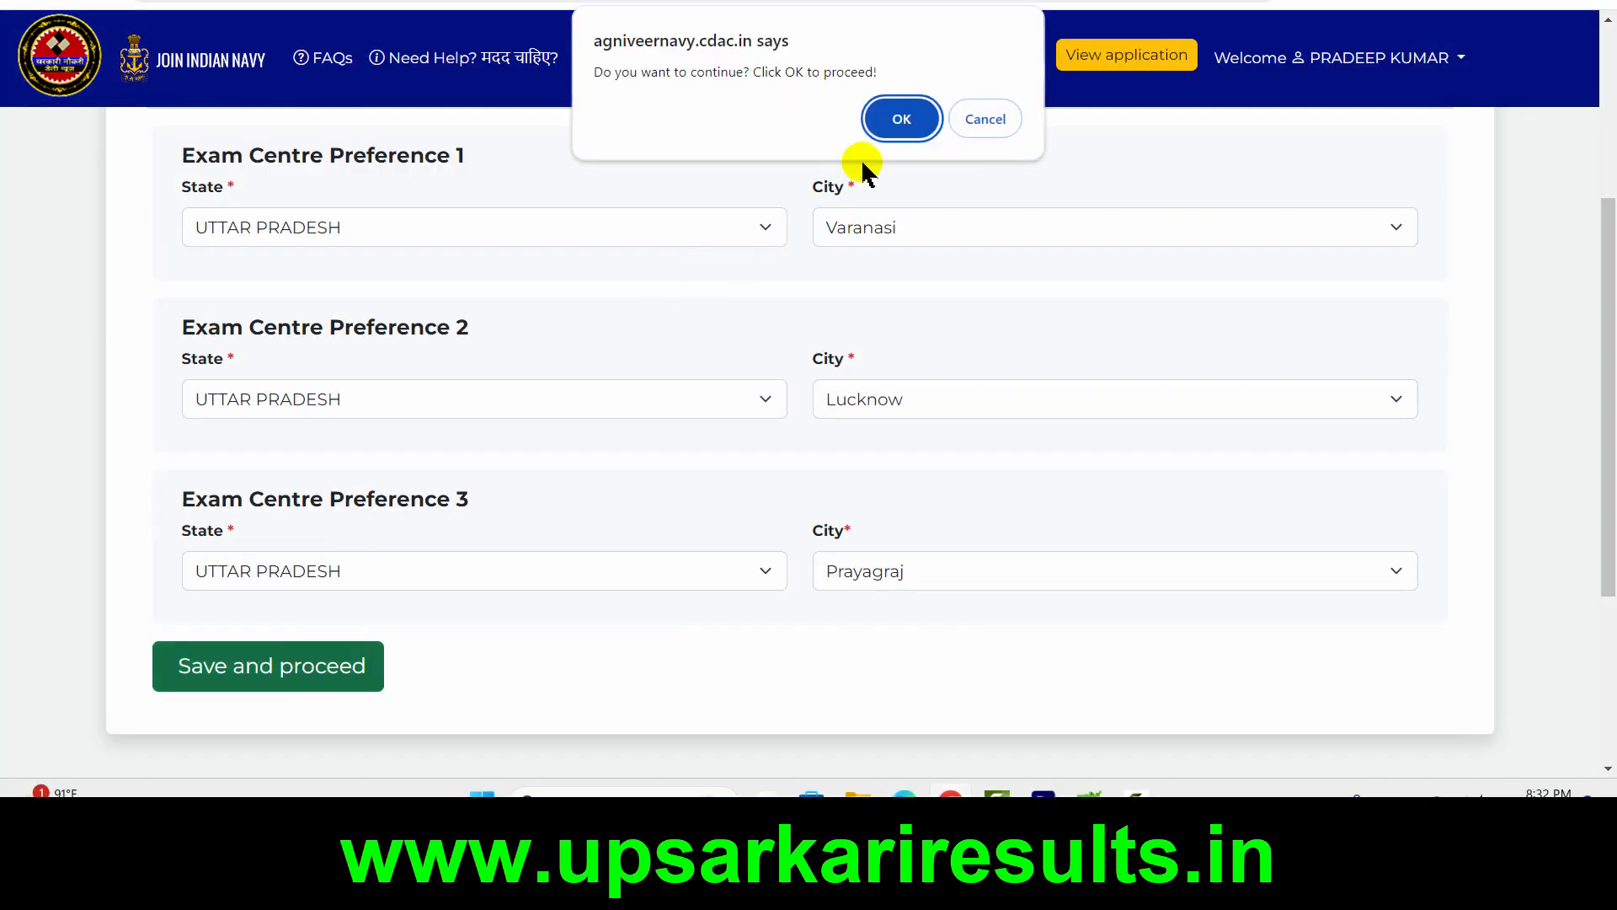
left_click(916, 120)
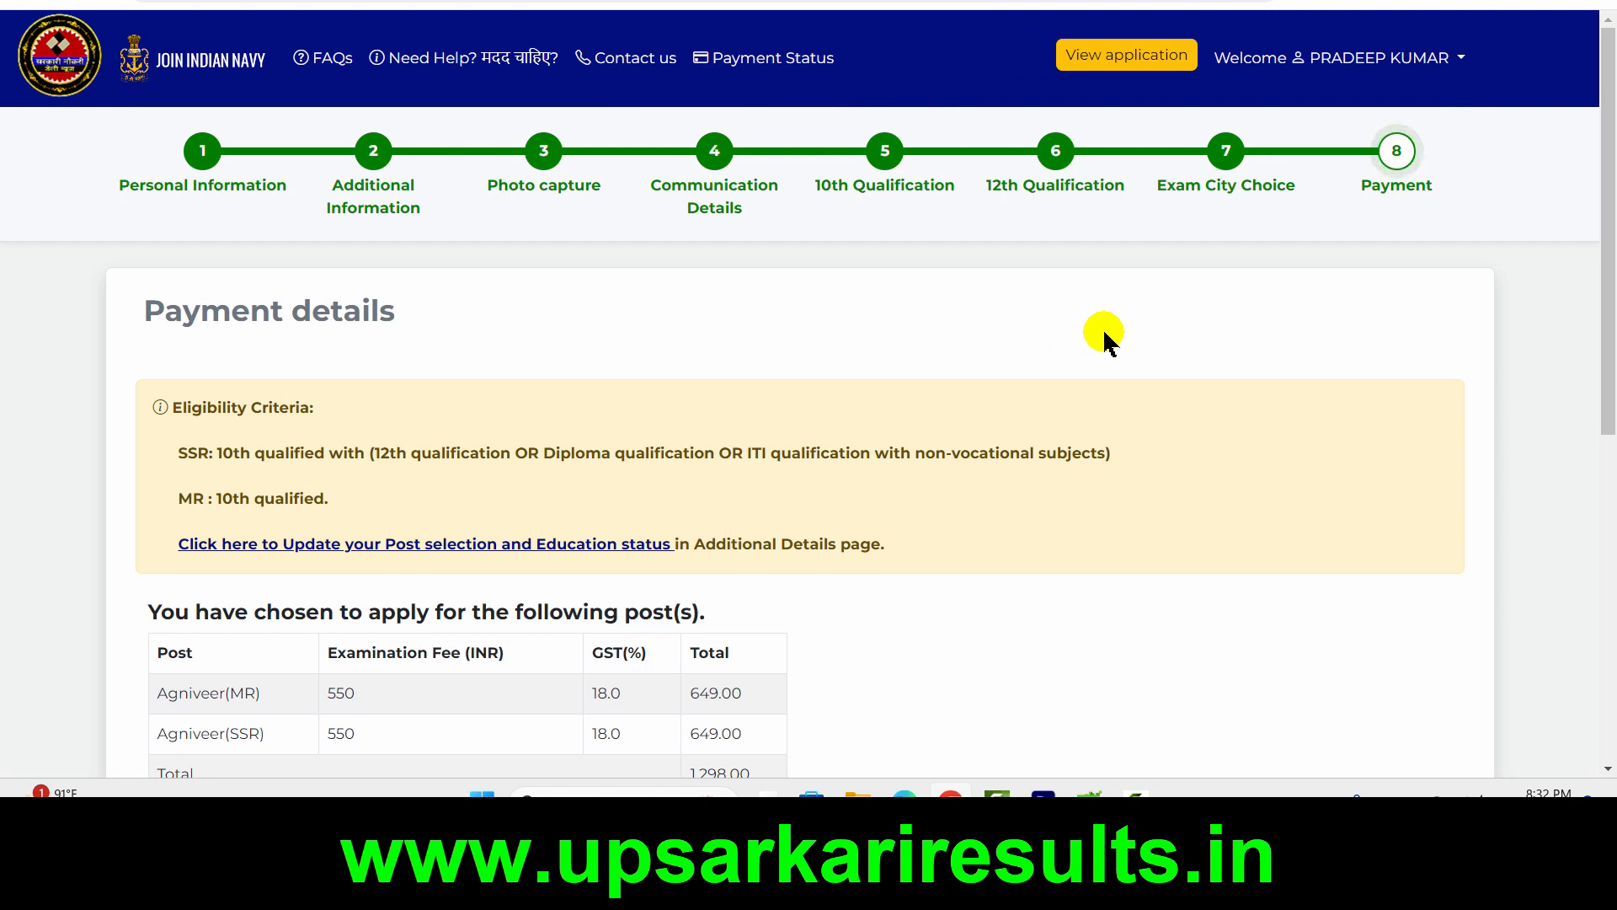
Review the examination fee and GST for the chosen Agniveer posts and proceed to pay through SBIePay
scroll(1106, 337, "down", 3)
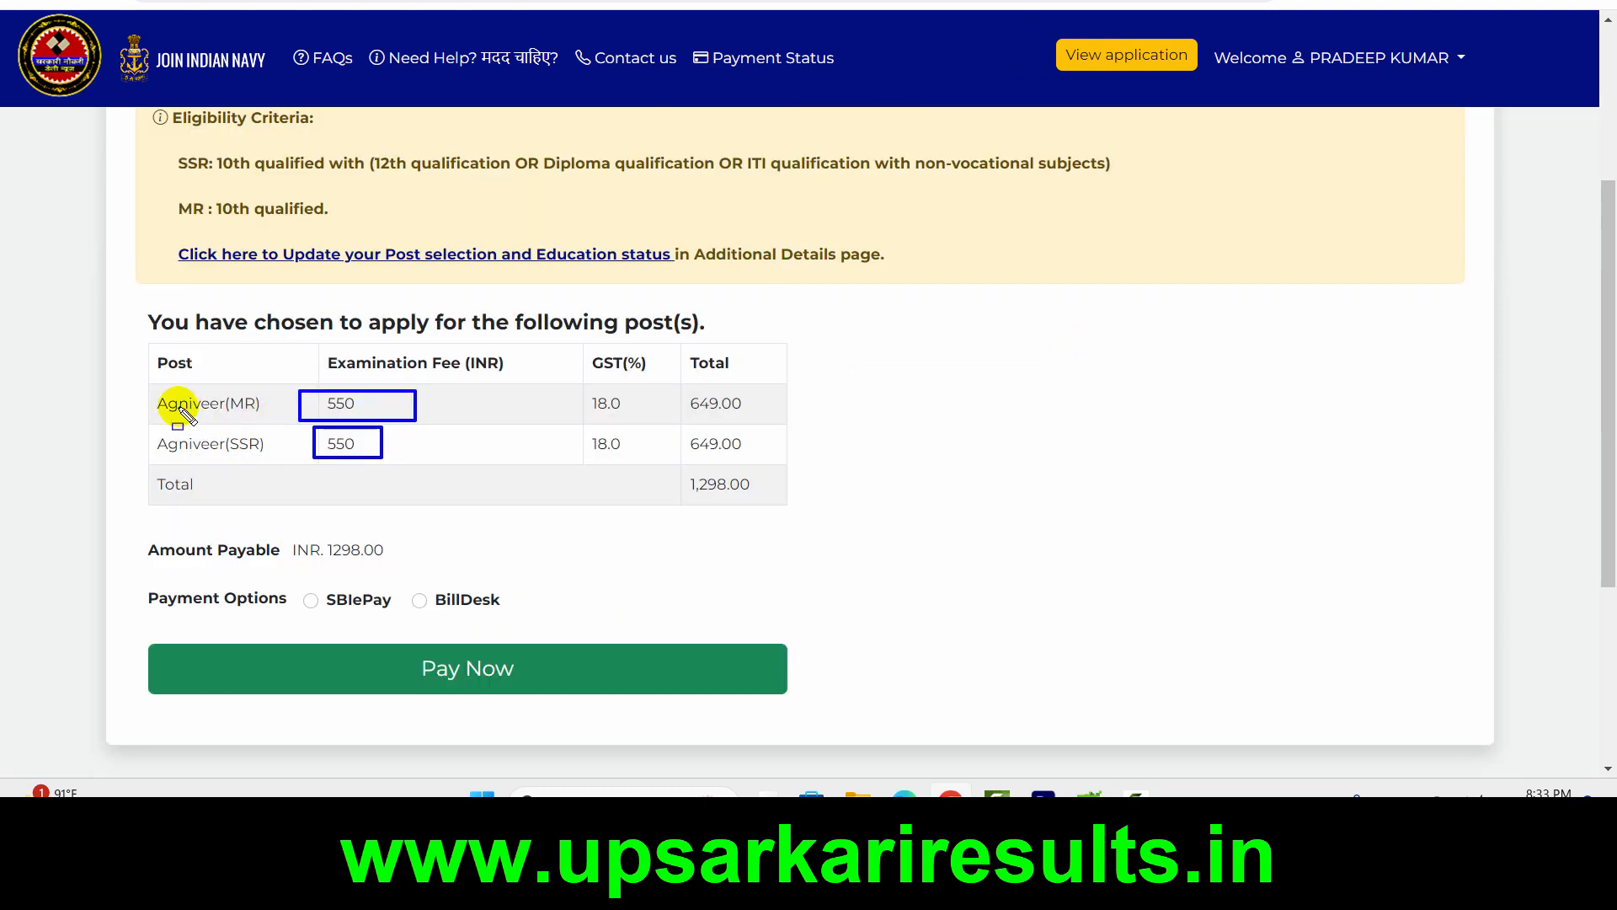
left_click_drag(147, 388, 281, 461)
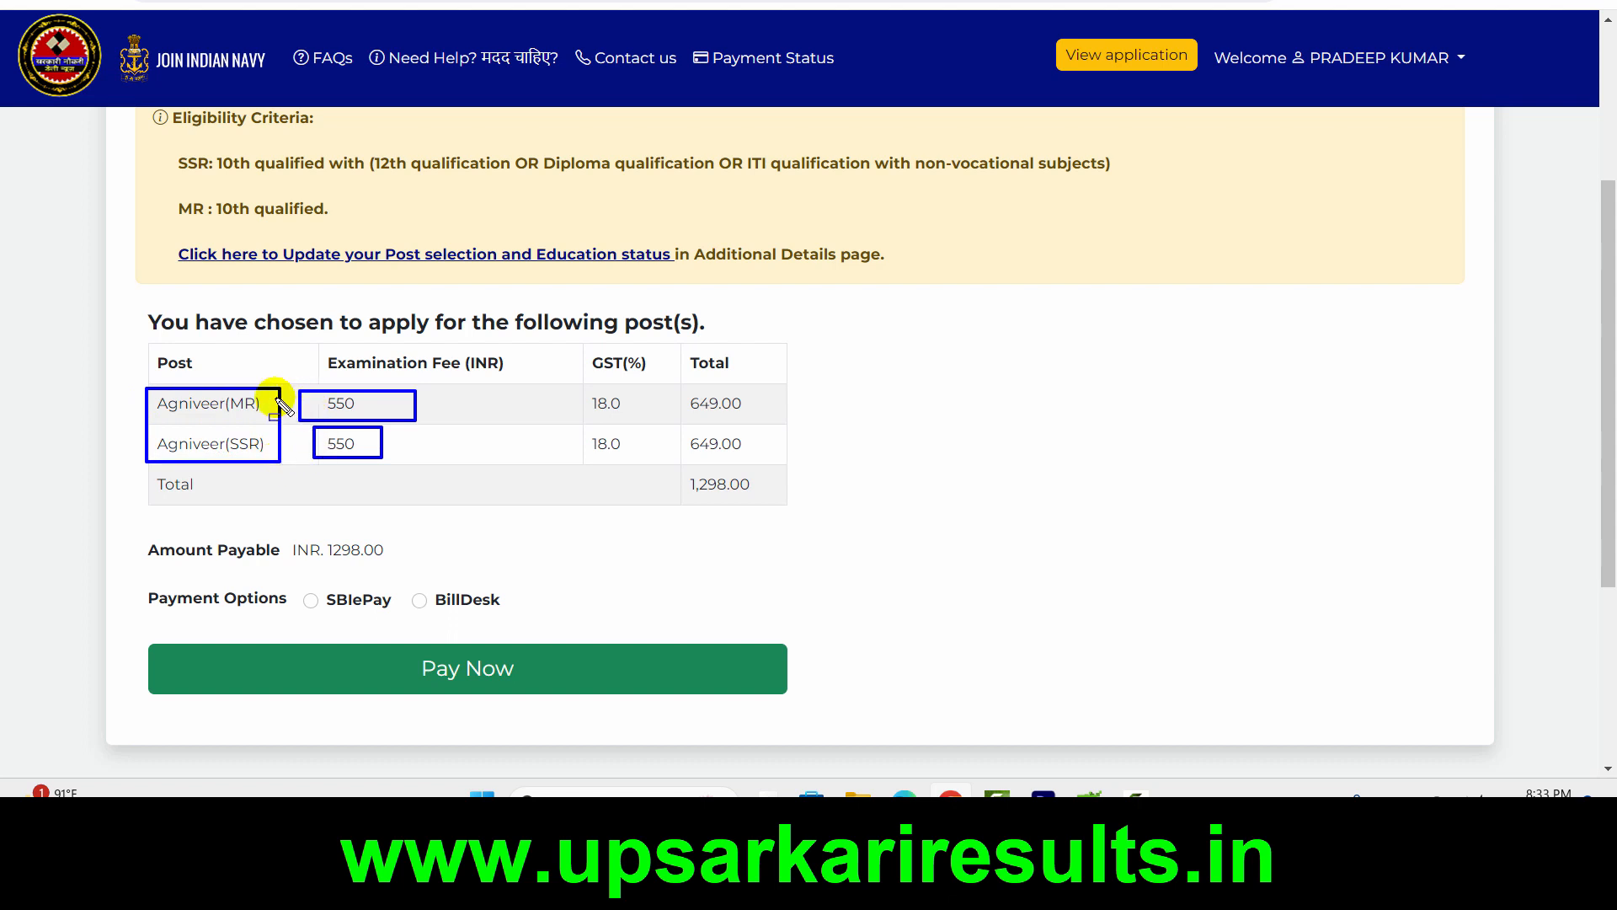
mouse_move(148, 431)
left_mouse_down()
mouse_move(278, 461)
mouse_move(446, 451)
mouse_move(419, 463)
left_mouse_up()
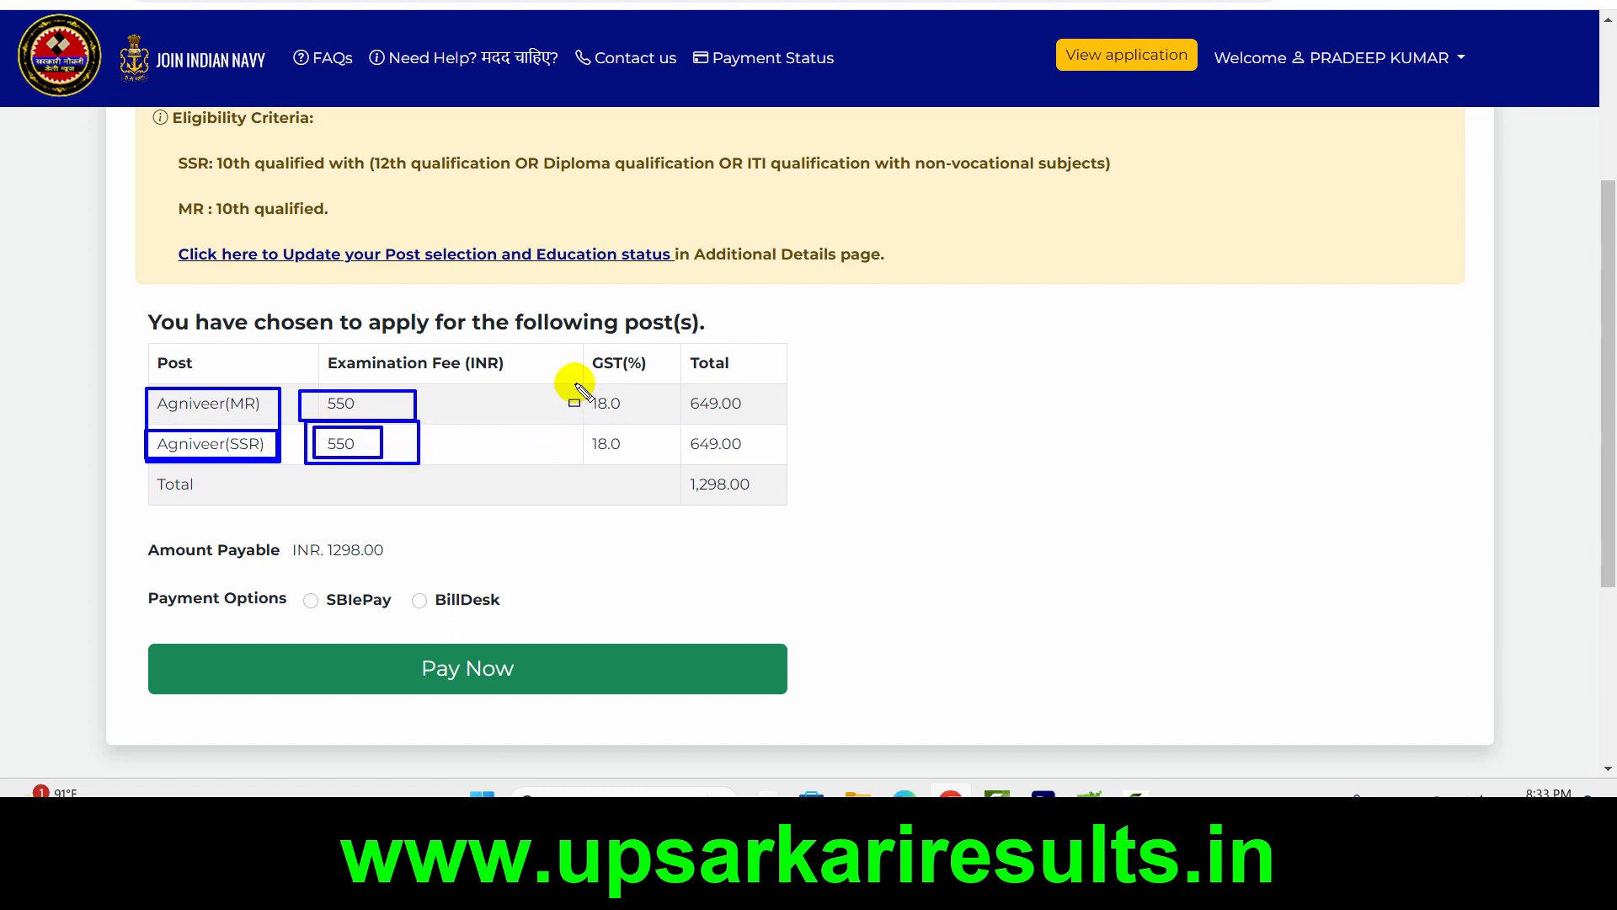
mouse_move(575, 384)
left_mouse_down()
mouse_move(628, 451)
mouse_move(653, 453)
left_mouse_up()
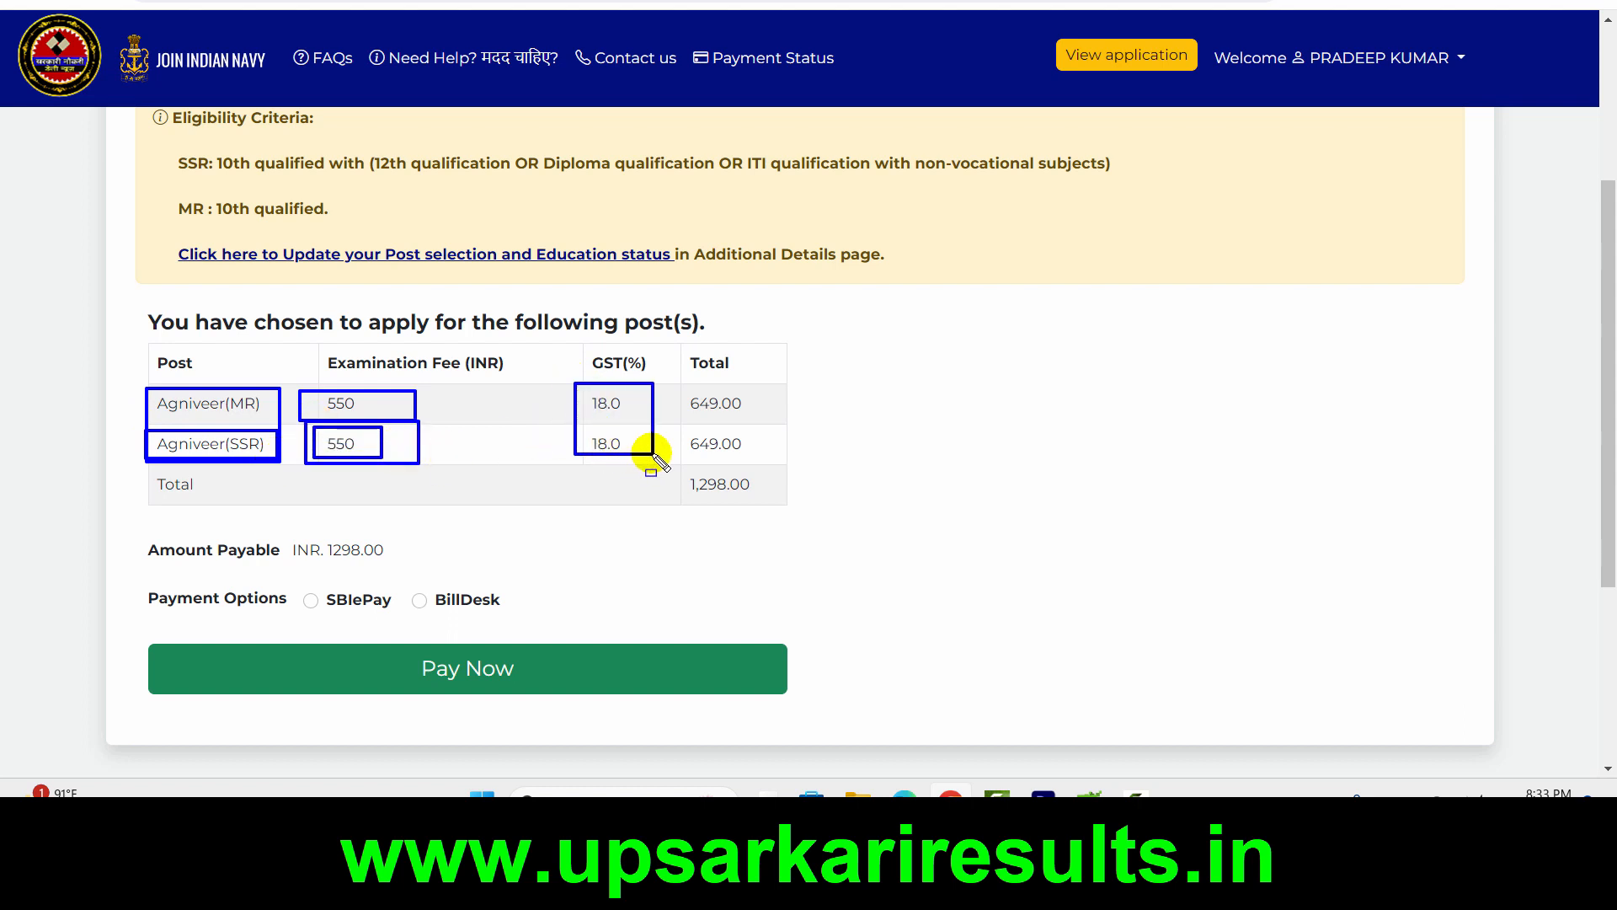
key("Escape")
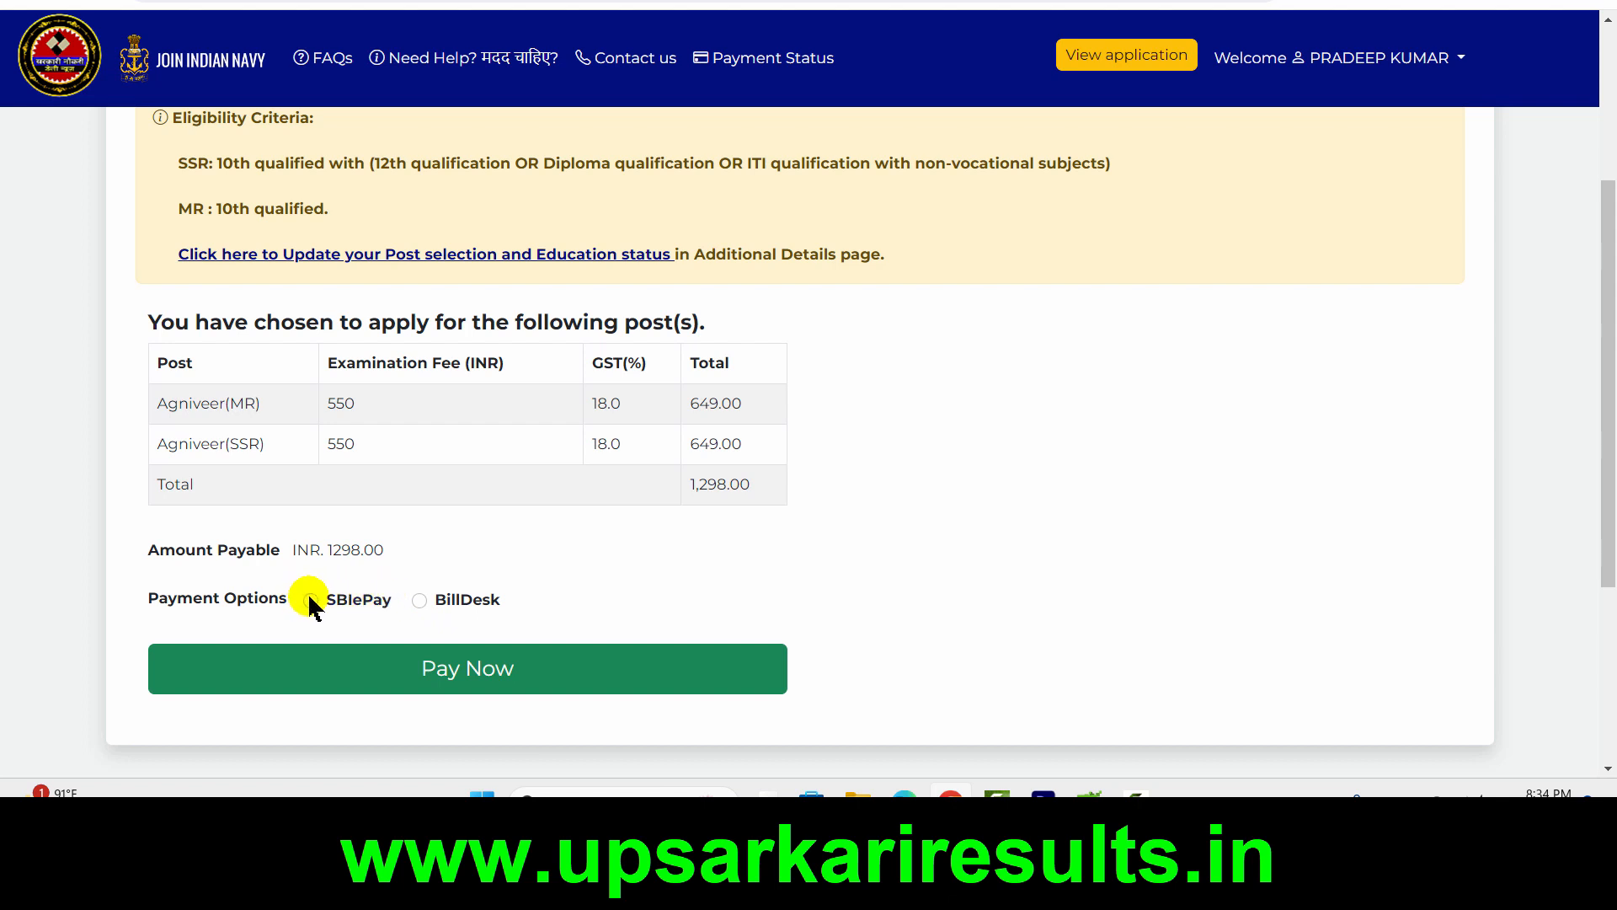
left_click(501, 674)
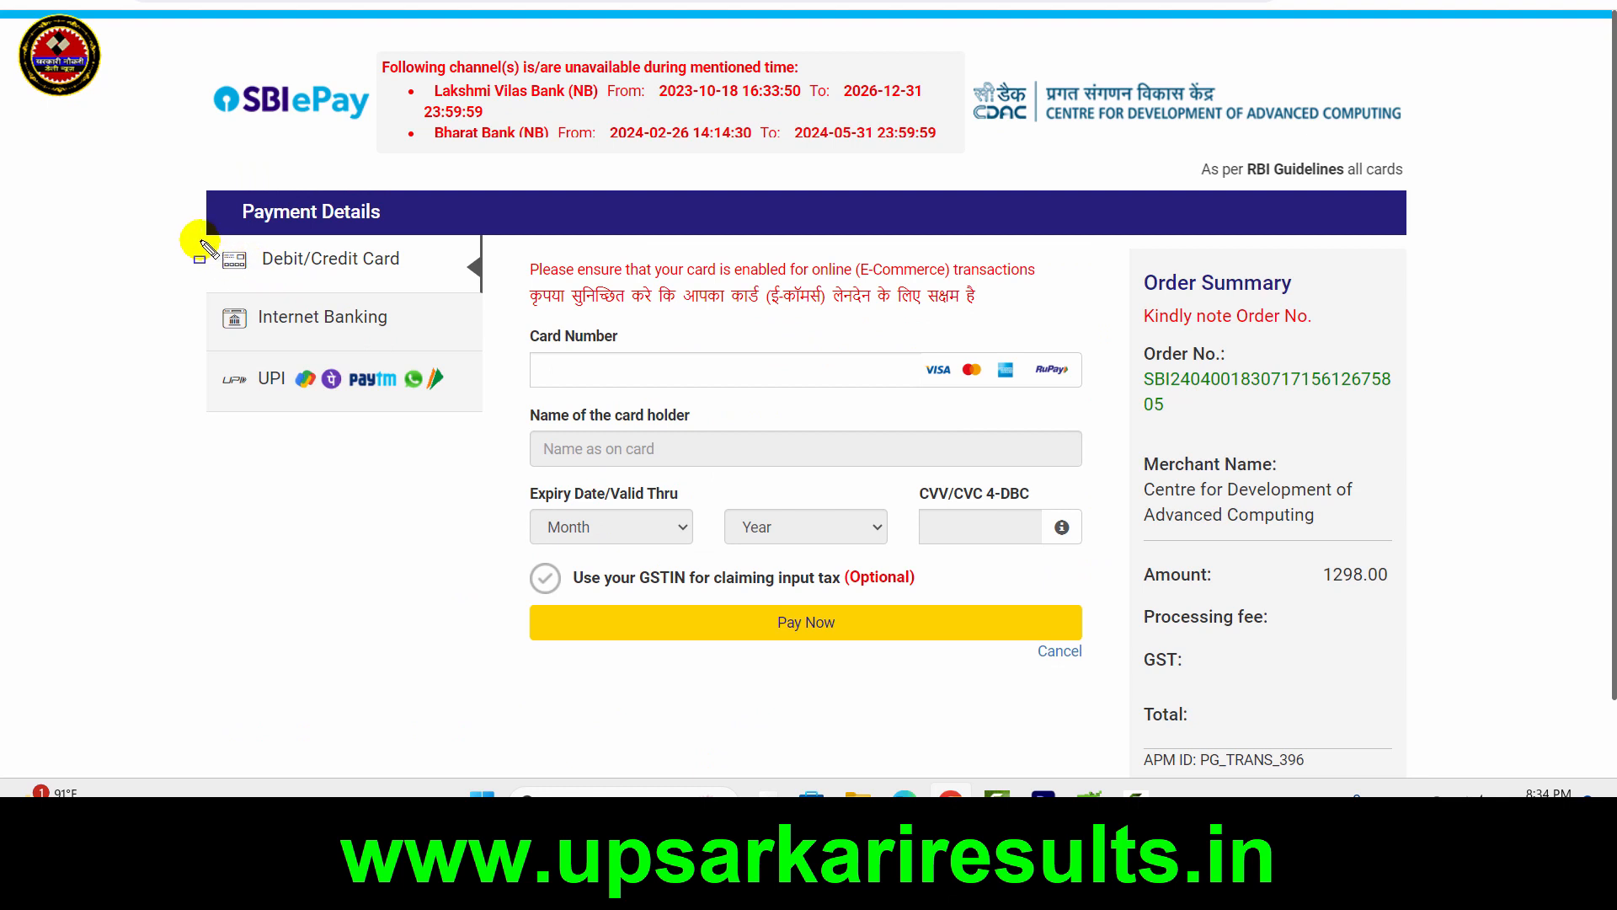
Examine the card number, cardholder name, expiry date and CVV fields of the Debit/Credit Card payment form
left_click_drag(200, 240, 454, 284)
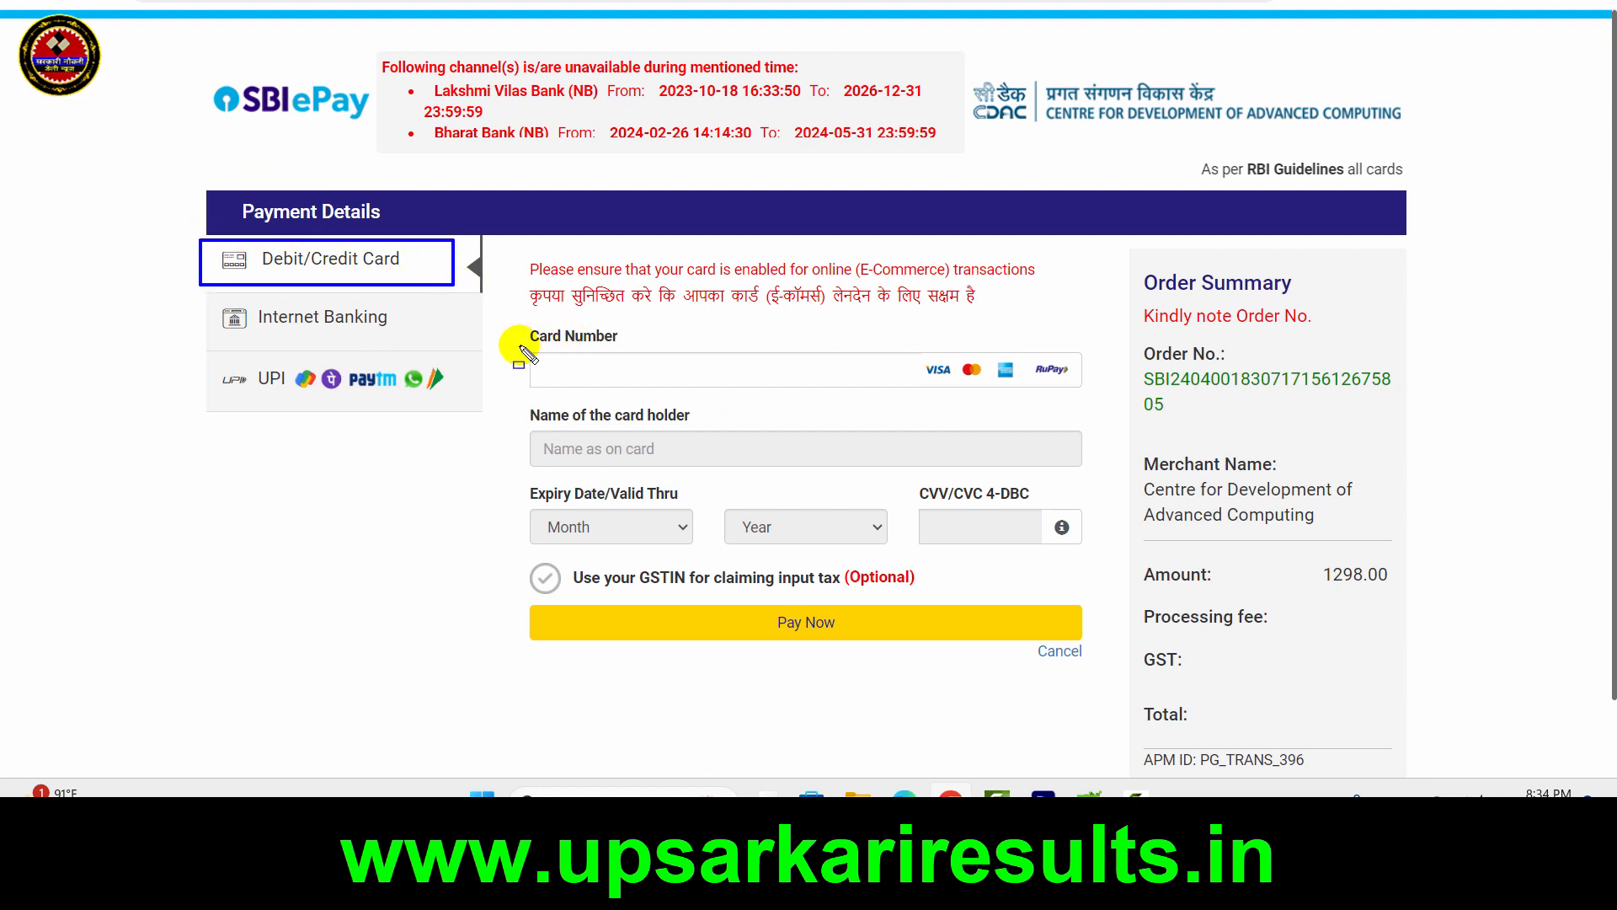
left_click_drag(519, 345, 1053, 590)
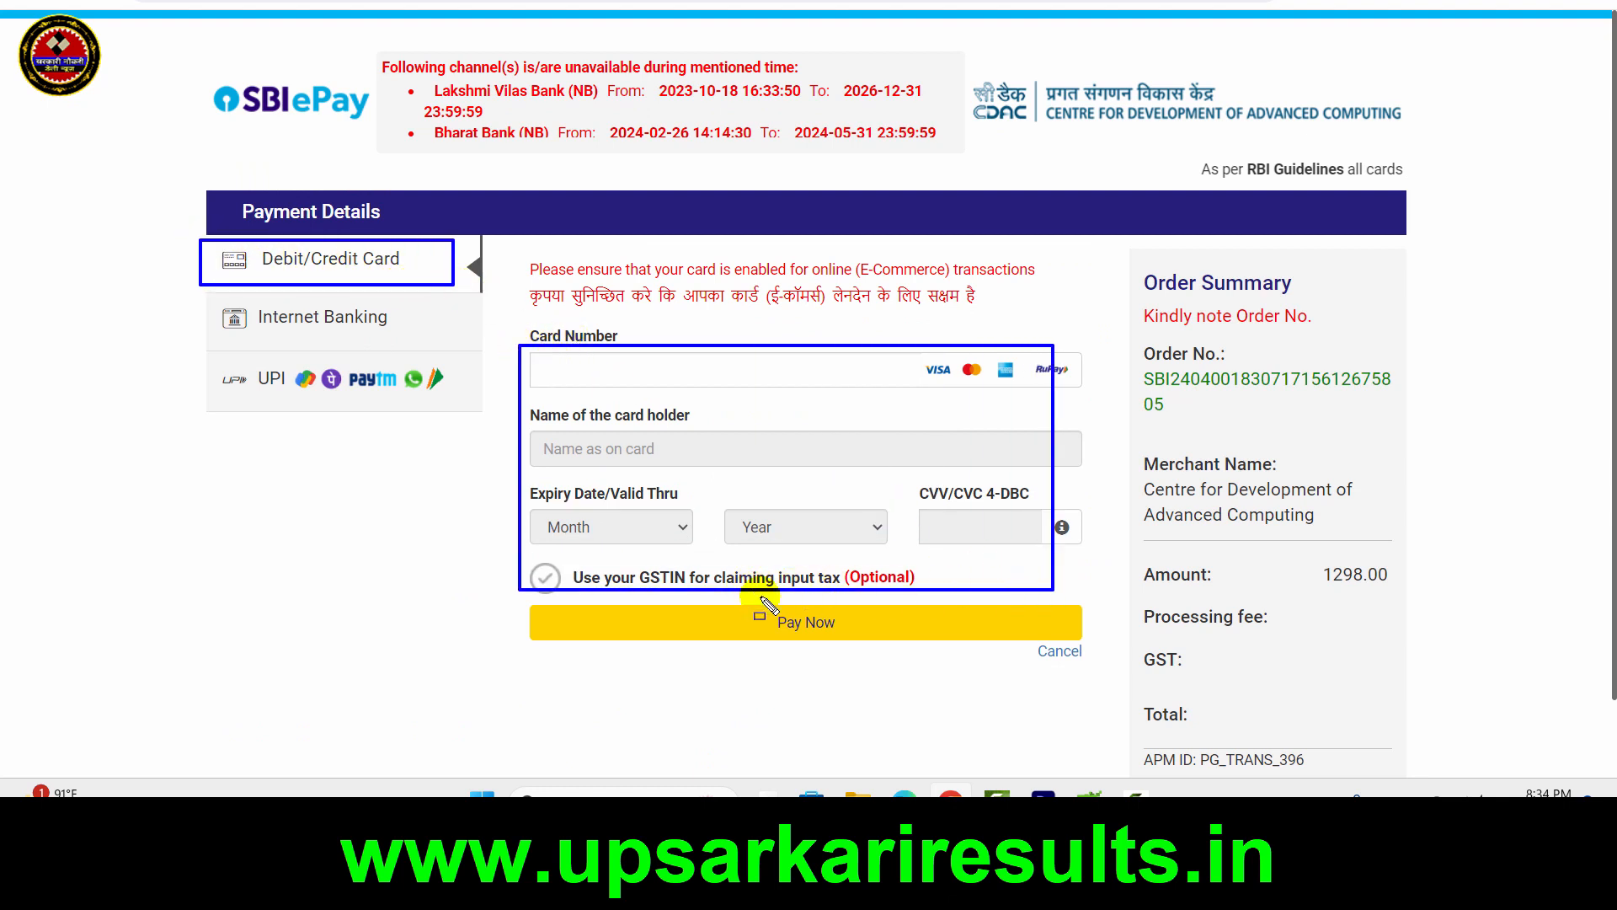
left_click_drag(748, 589, 910, 662)
key("Escape")
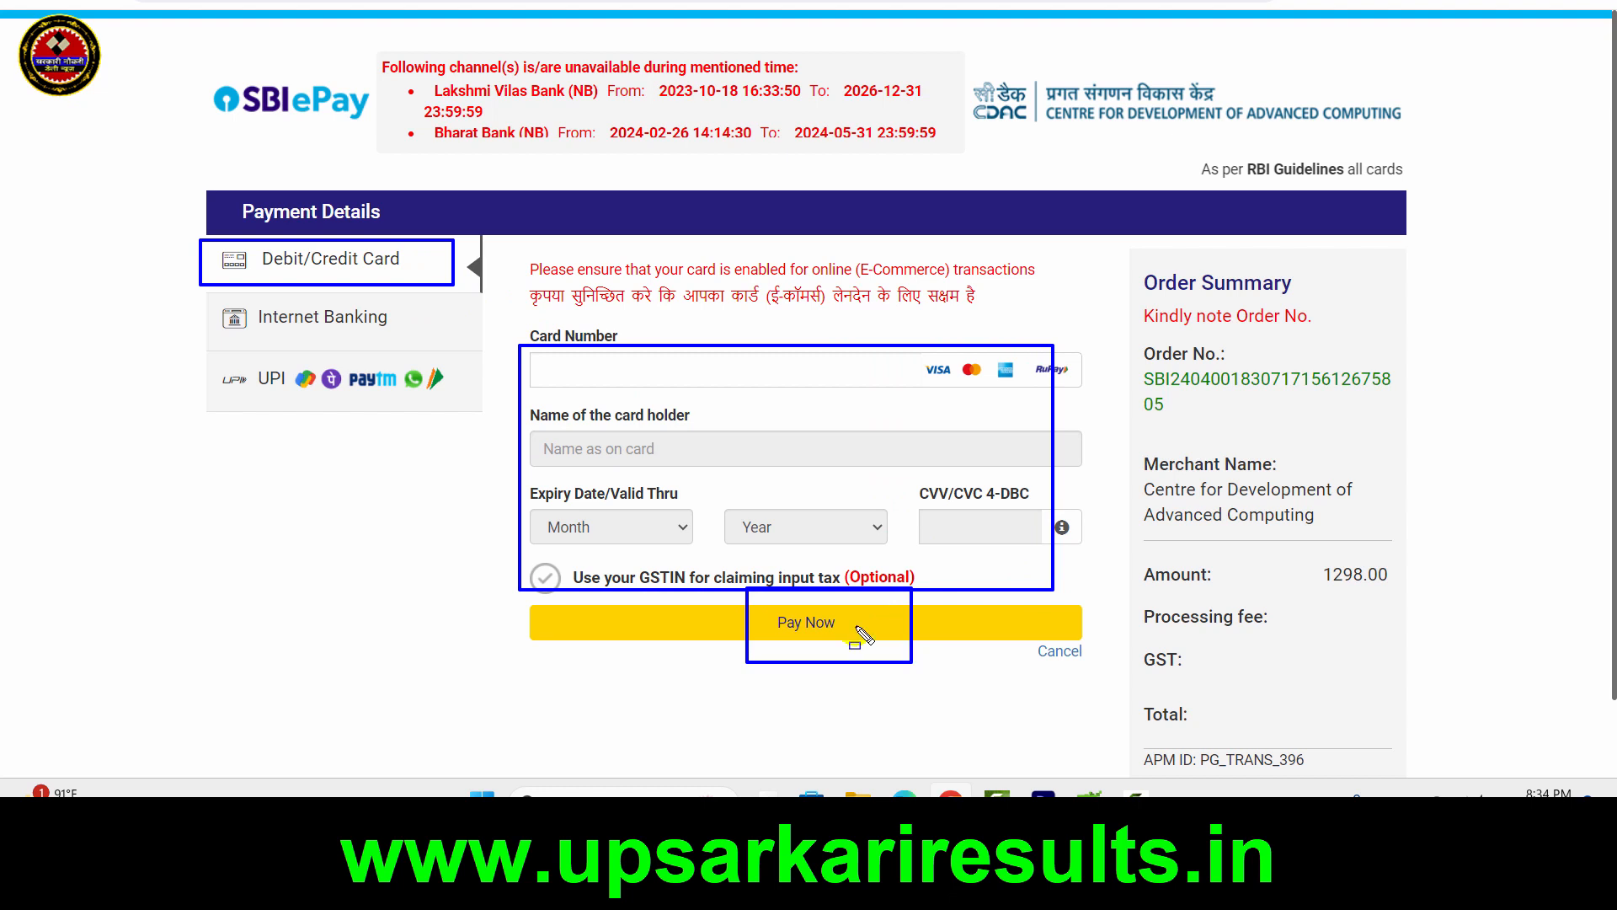
Select Internet Banking as the payment method with State Bank of India as the bank
left_click(364, 345)
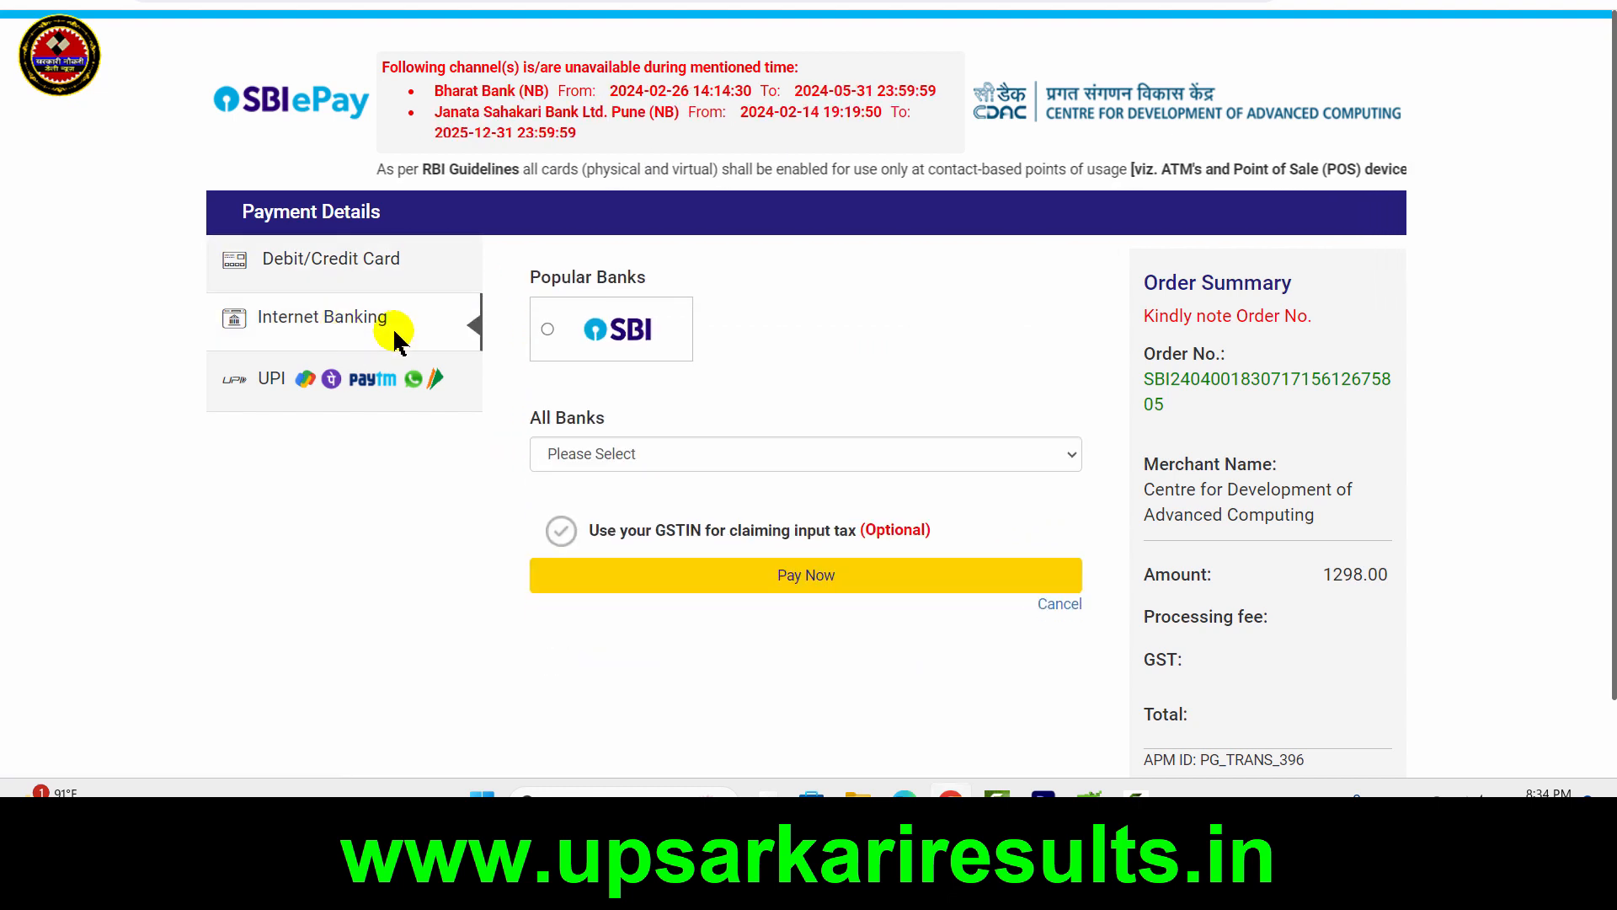
left_click(593, 344)
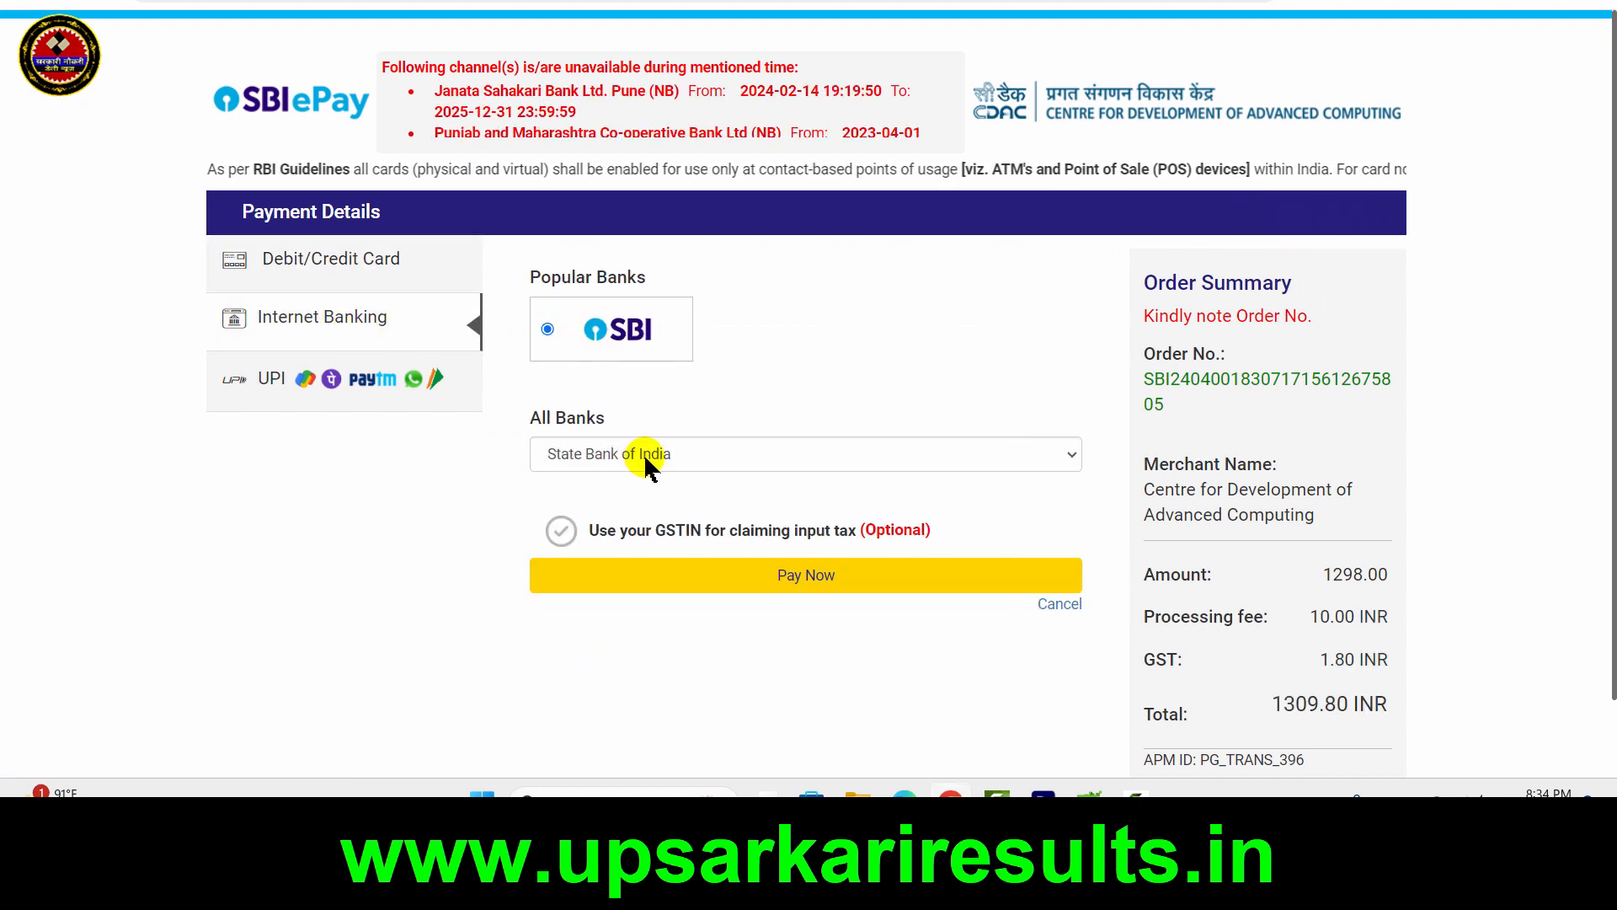
left_click(671, 465)
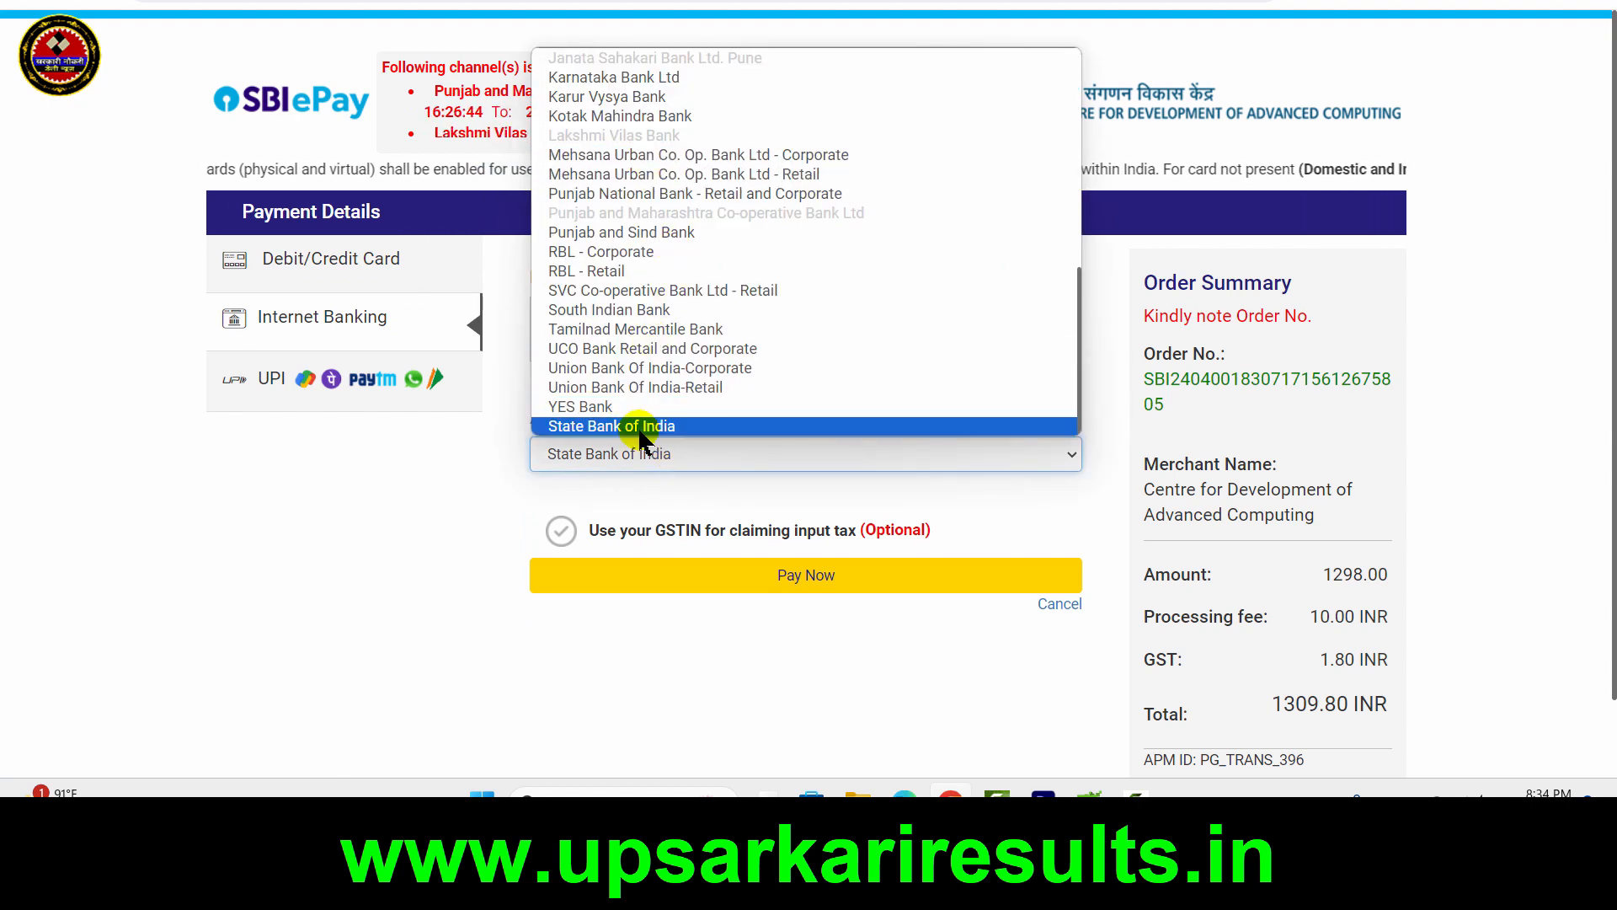
left_click(670, 424)
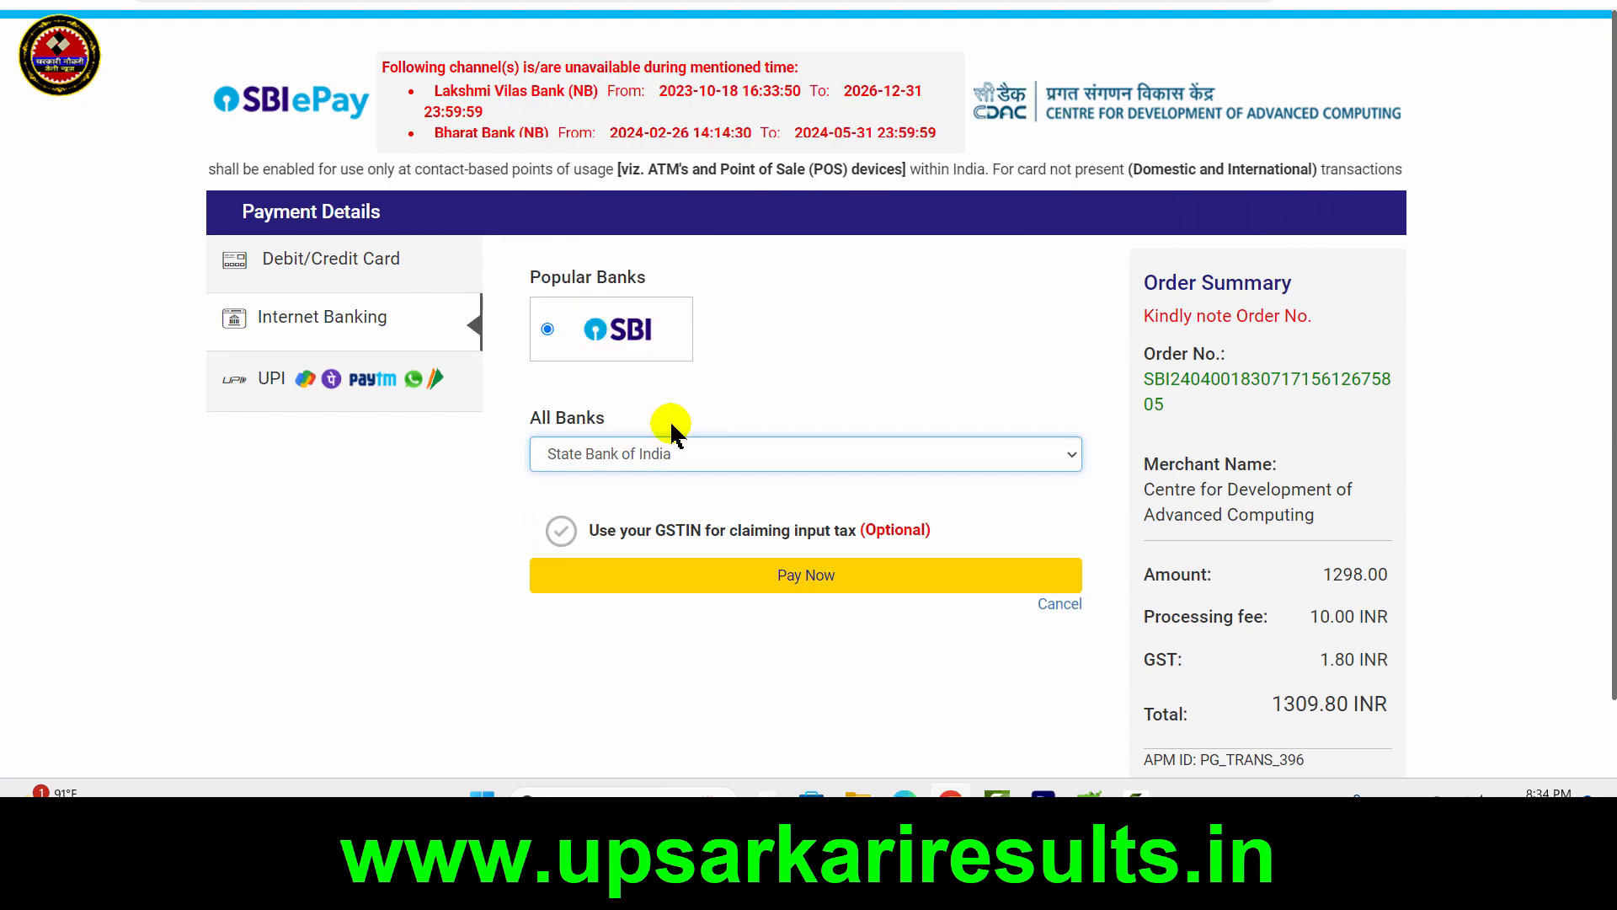
left_click(789, 582)
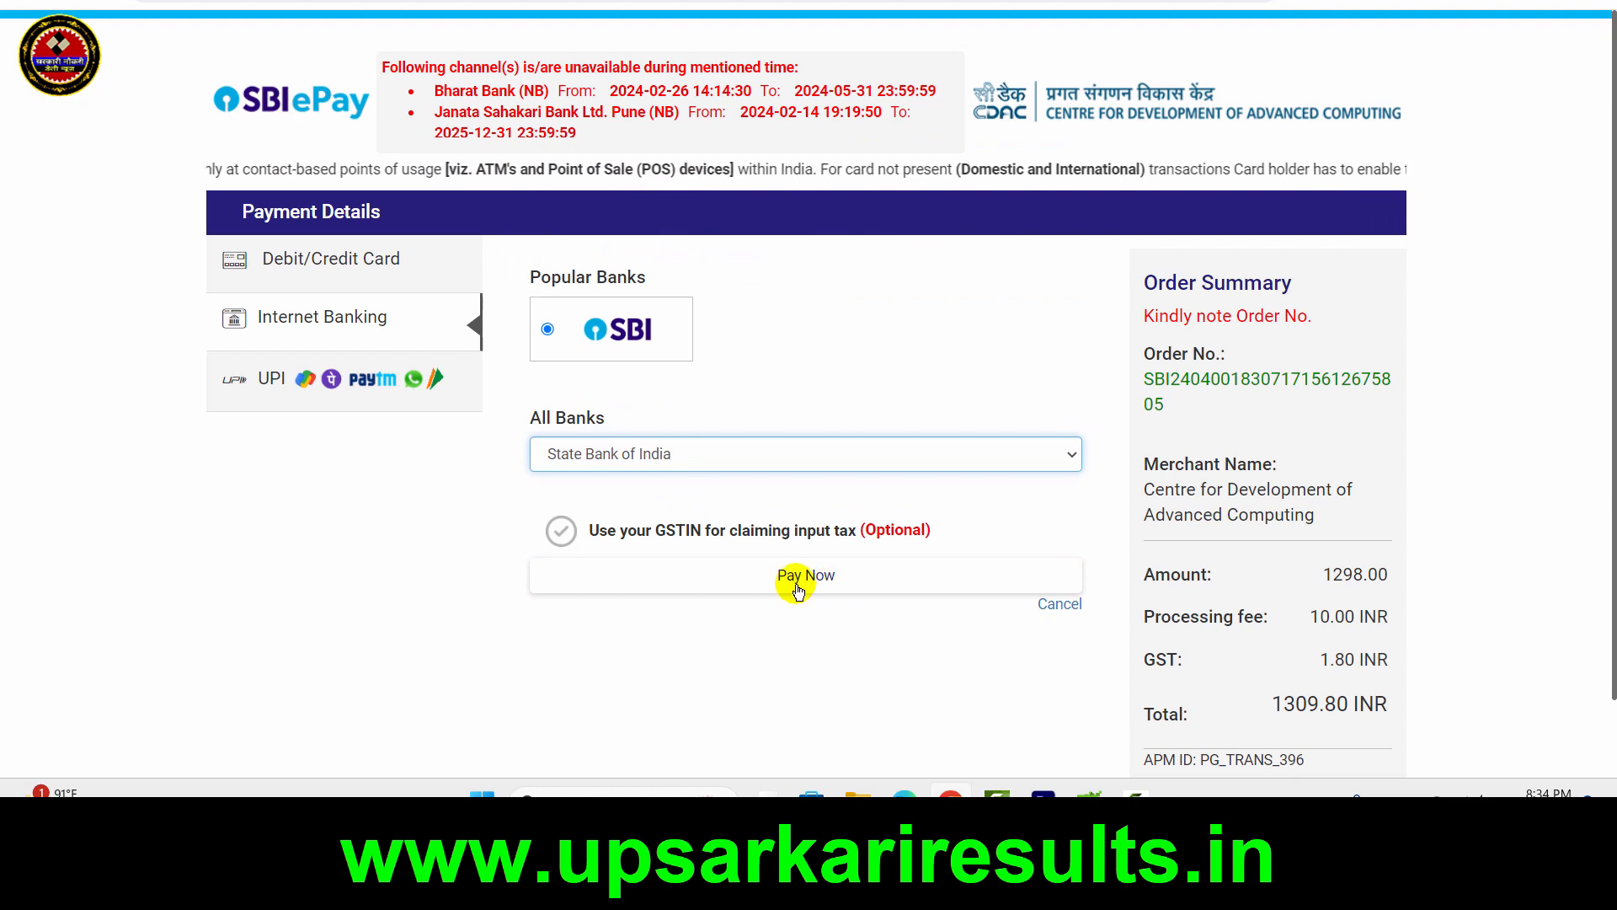
left_click(389, 485)
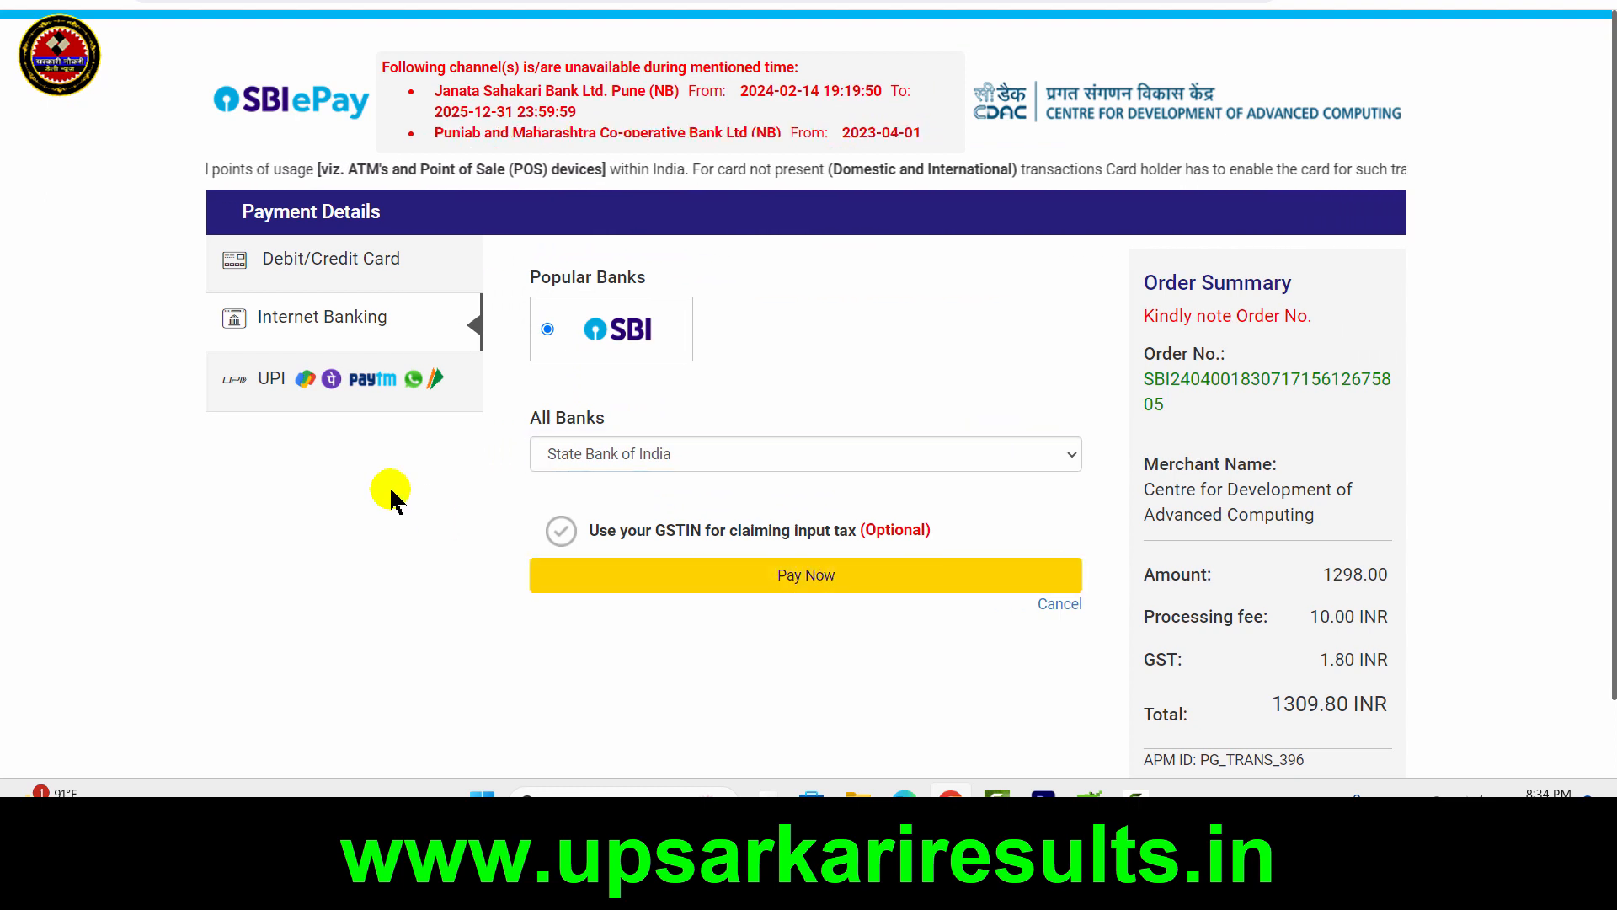
Switch the payment method to UPI, look at the UPI ID option, and select UPI QR
left_click(358, 376)
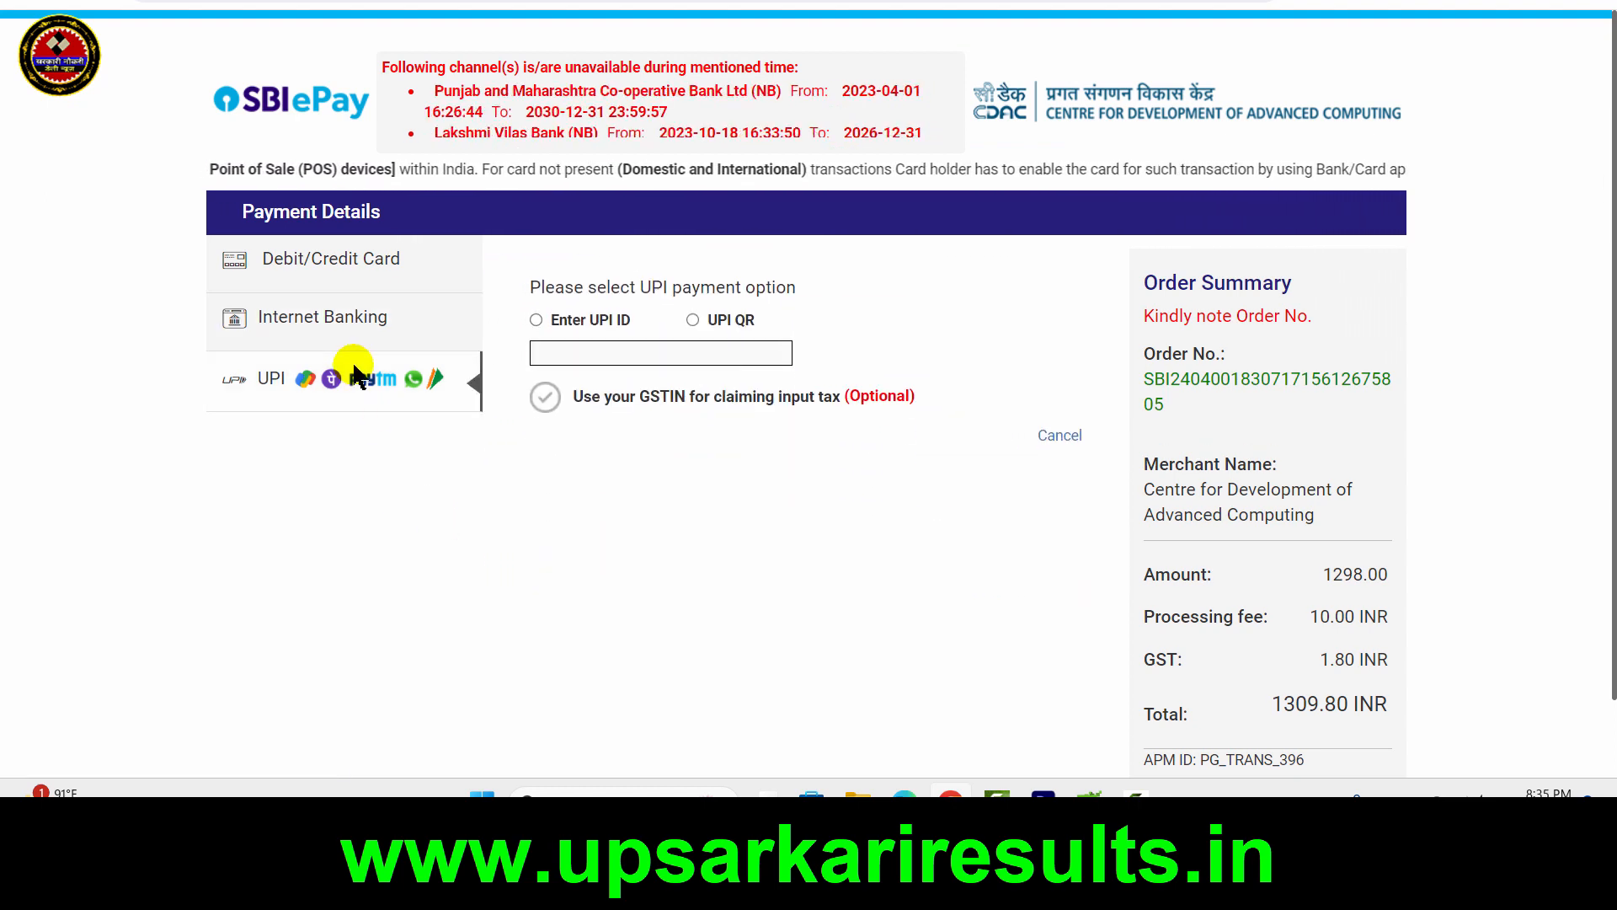
left_click(535, 320)
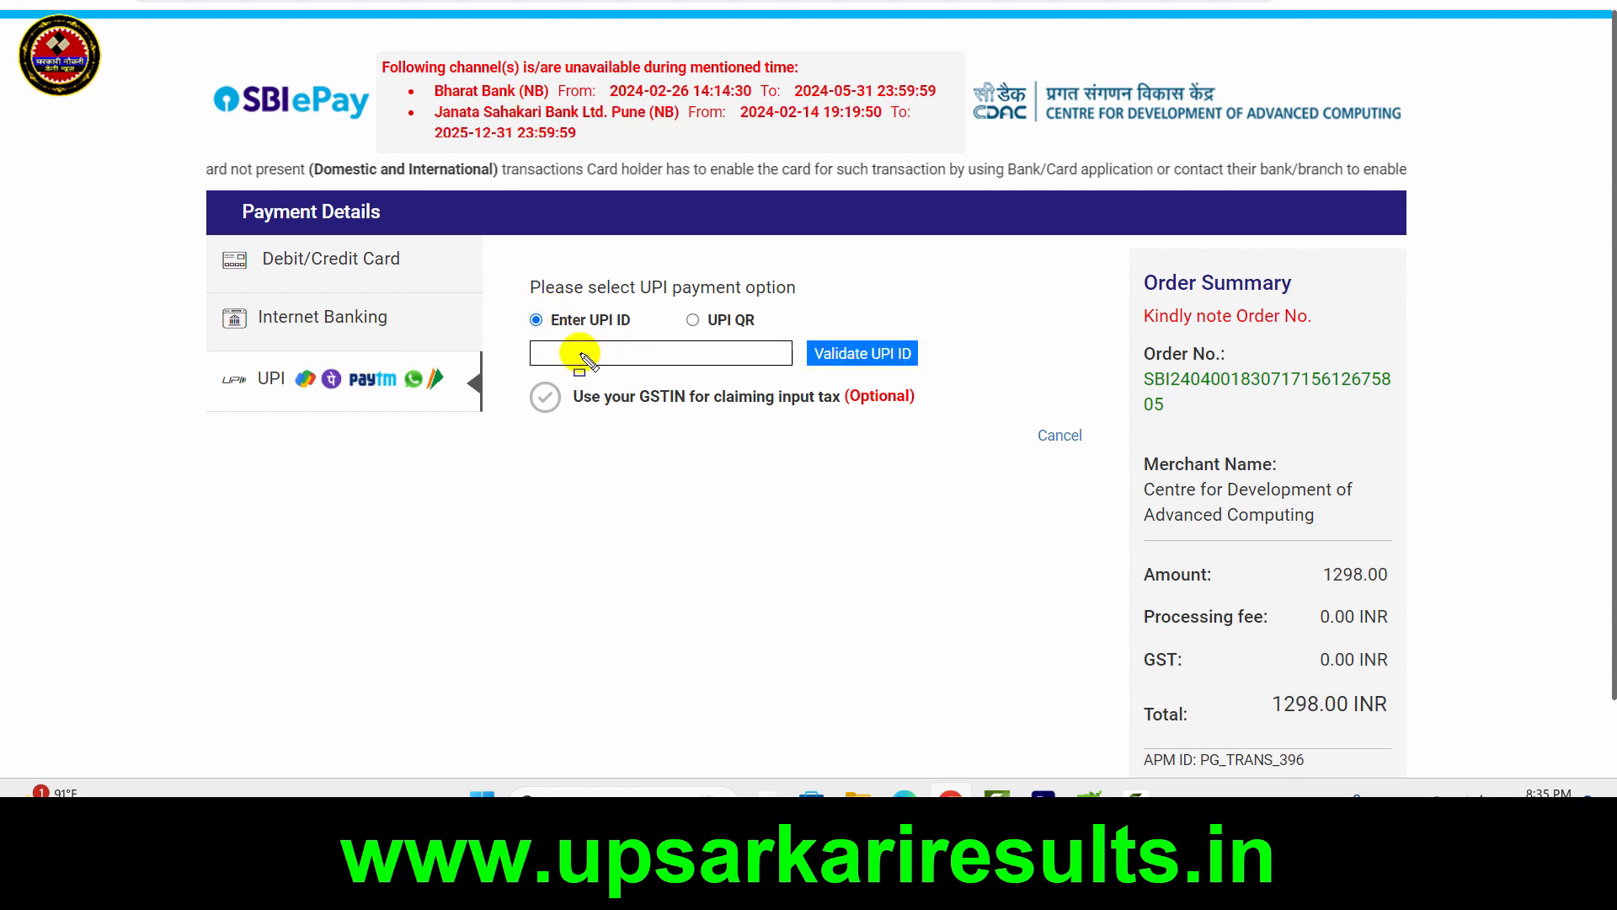
left_click_drag(536, 338, 952, 374)
key("Escape")
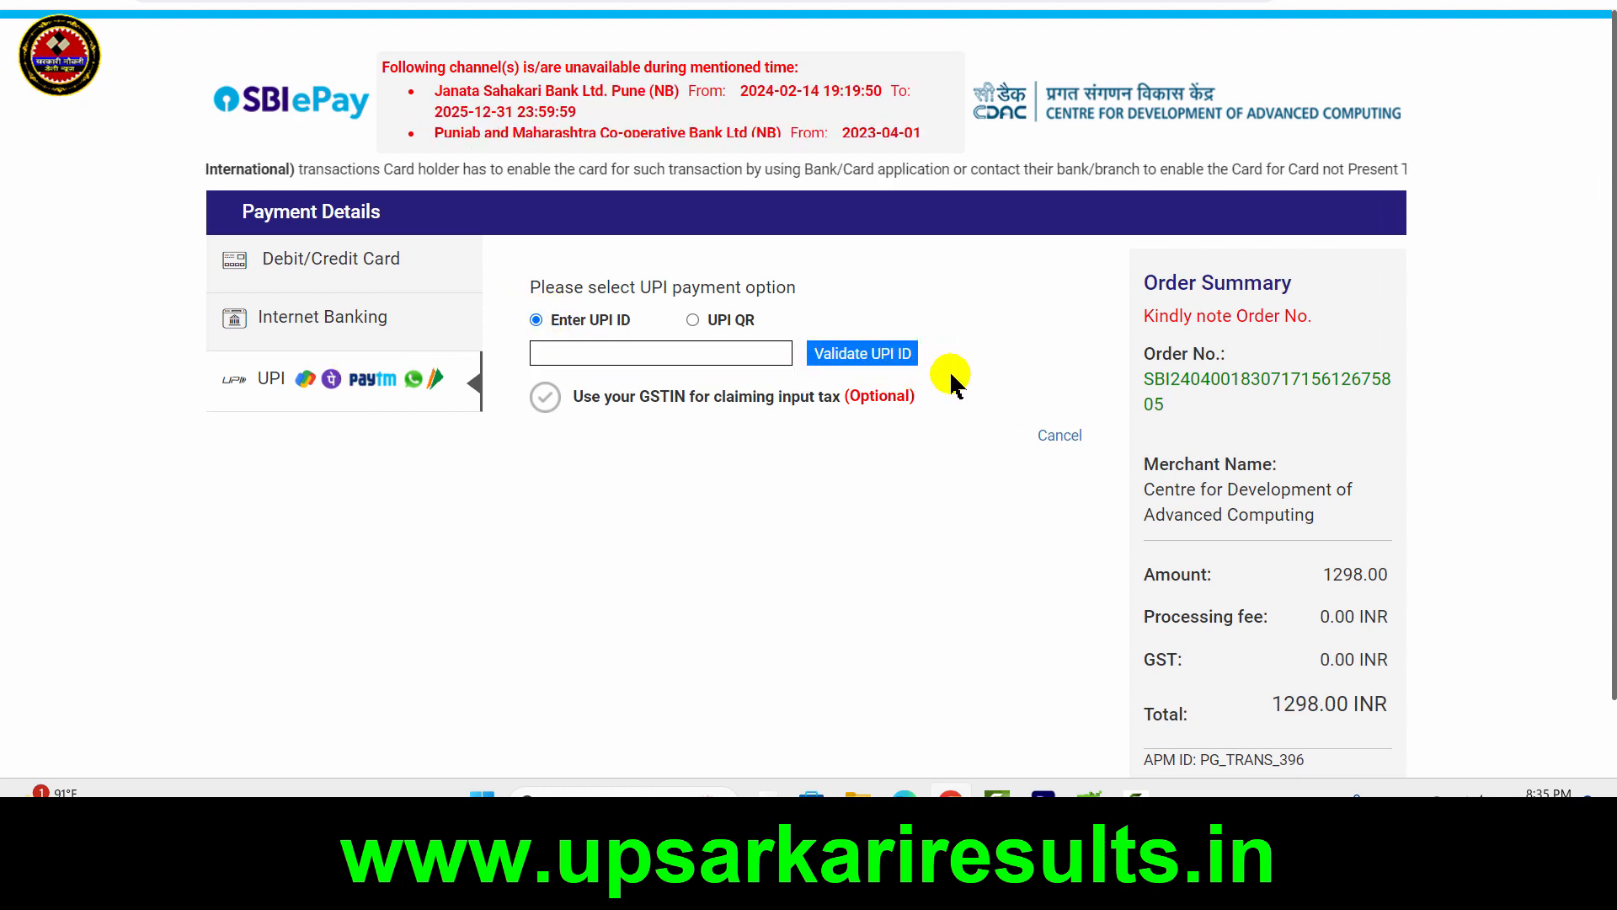
left_click(692, 320)
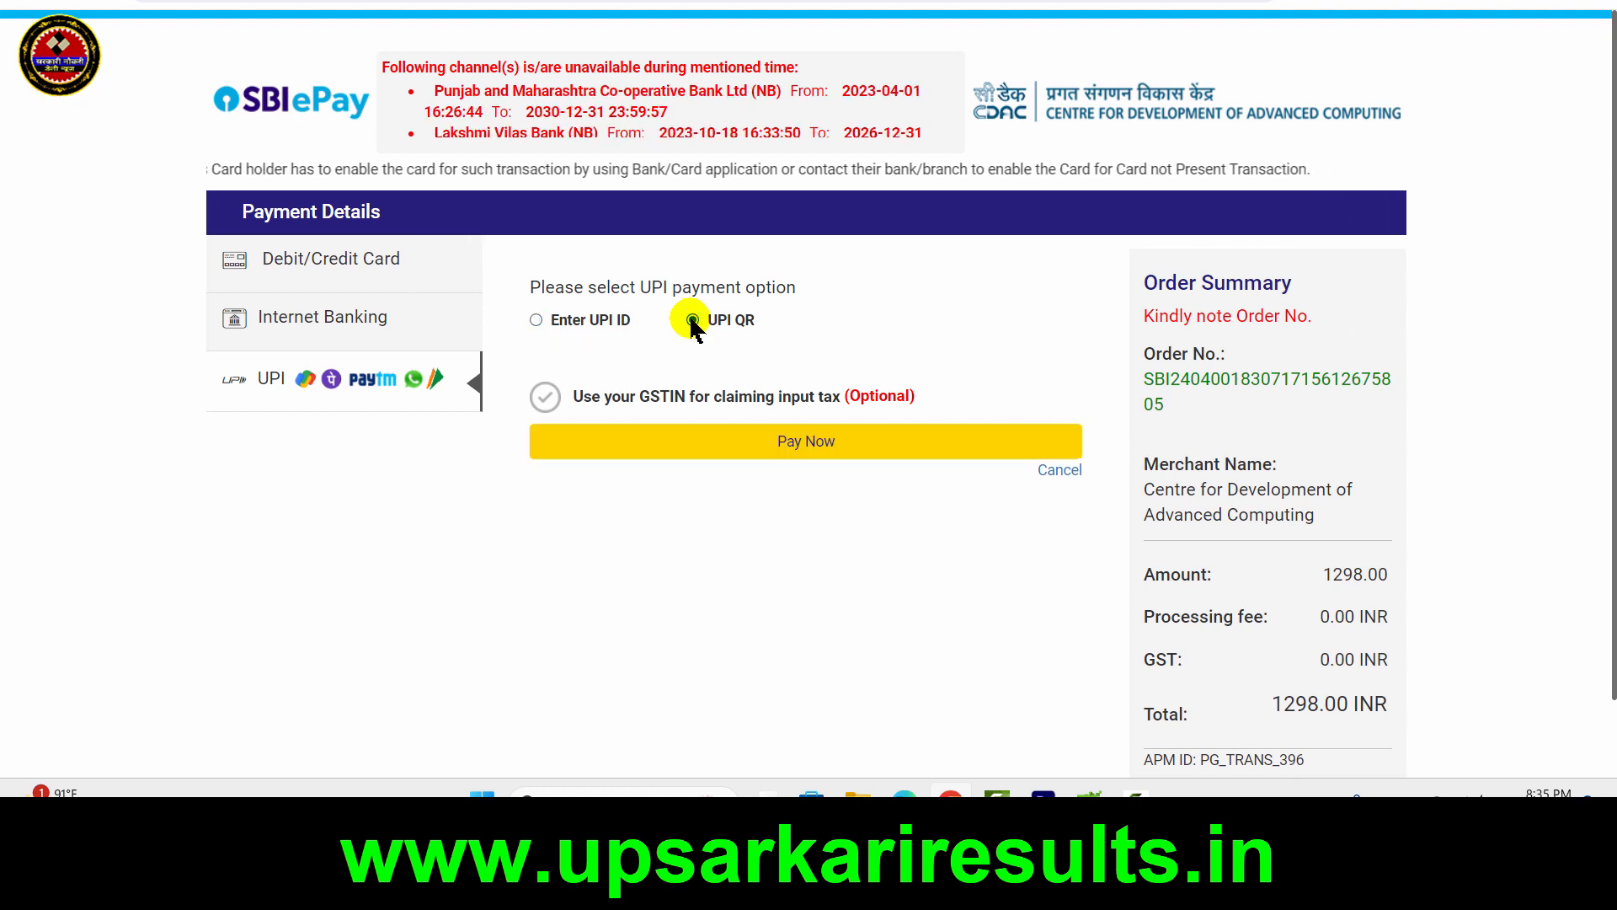
left_click(816, 448)
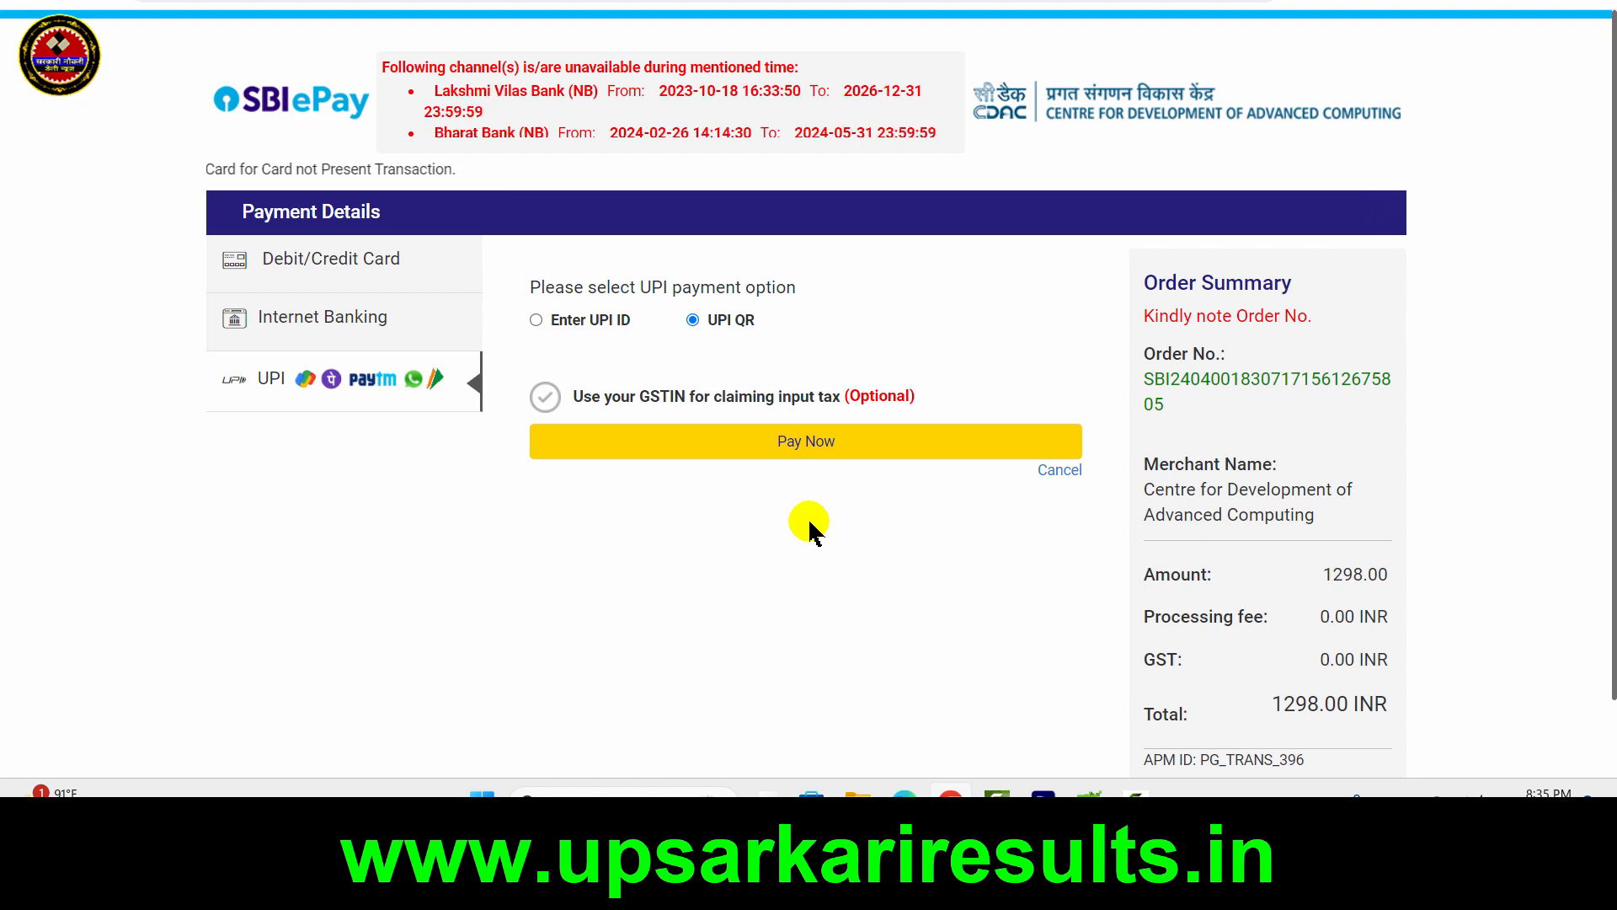
scroll(819, 596, "down", 1)
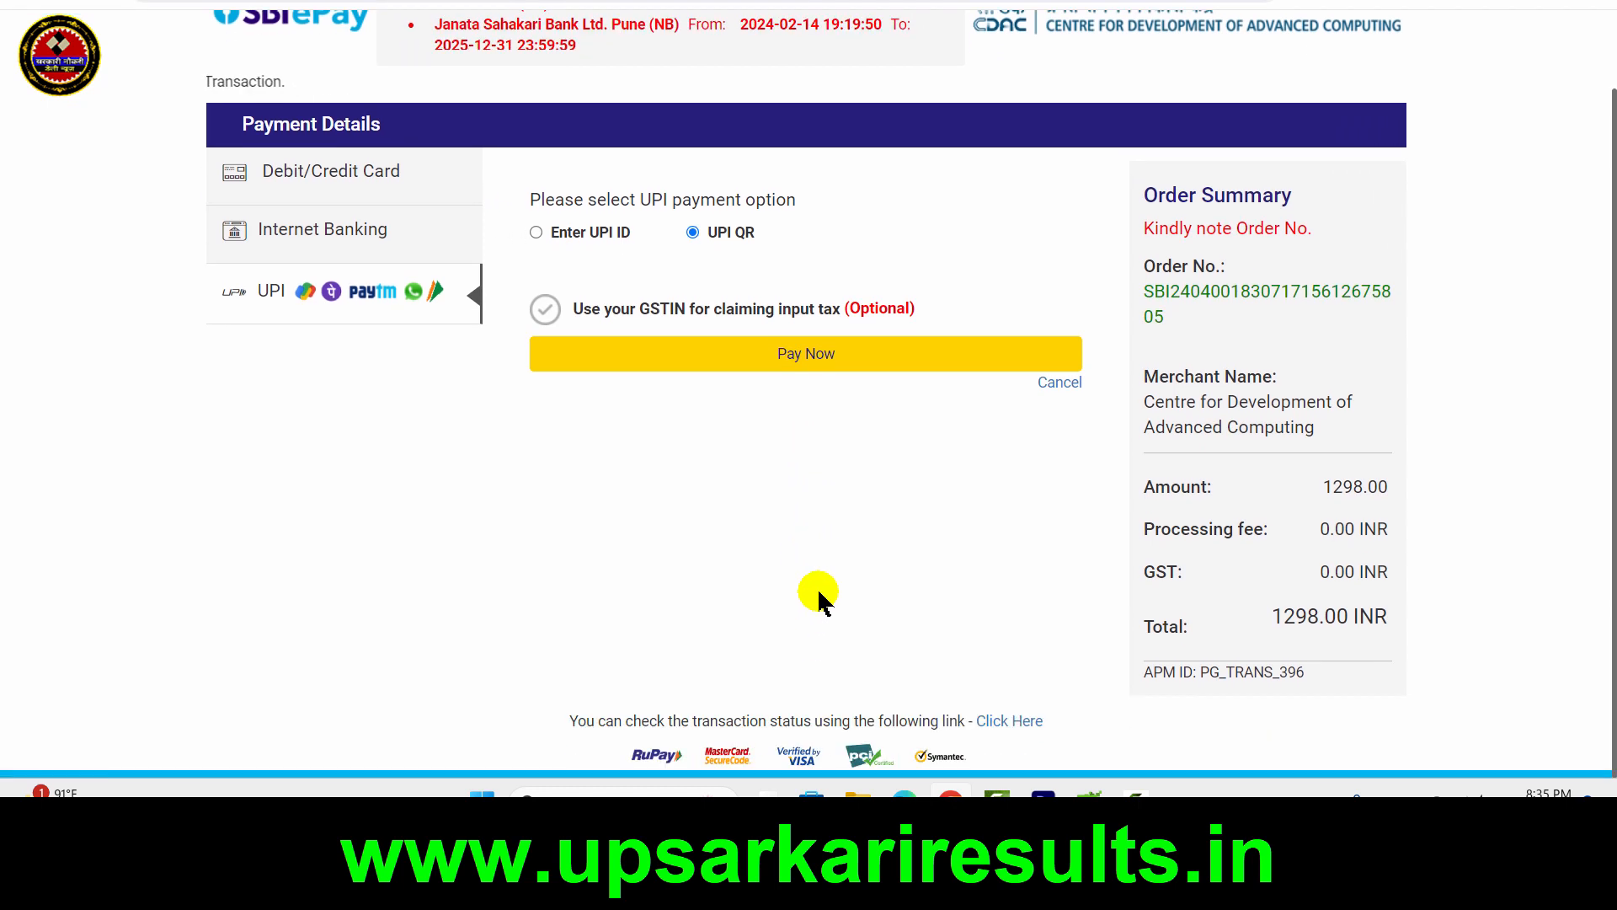
scroll(819, 596, "up", 1)
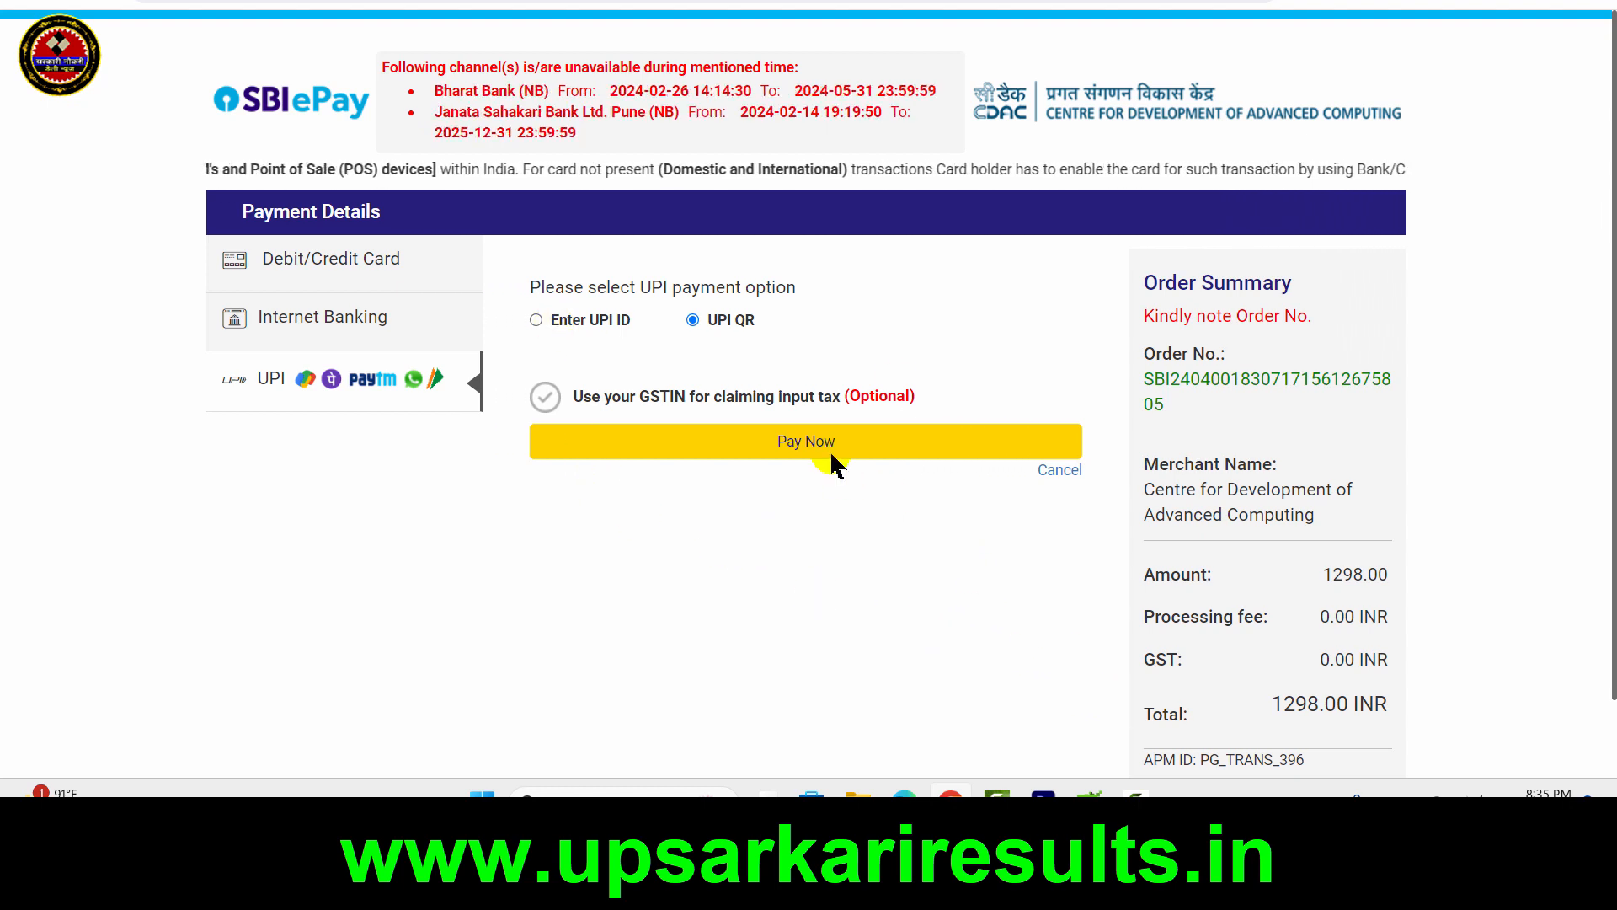
Switch to YouTube and view the Videos page of the Sarkari NDN channel
left_click(109, 0)
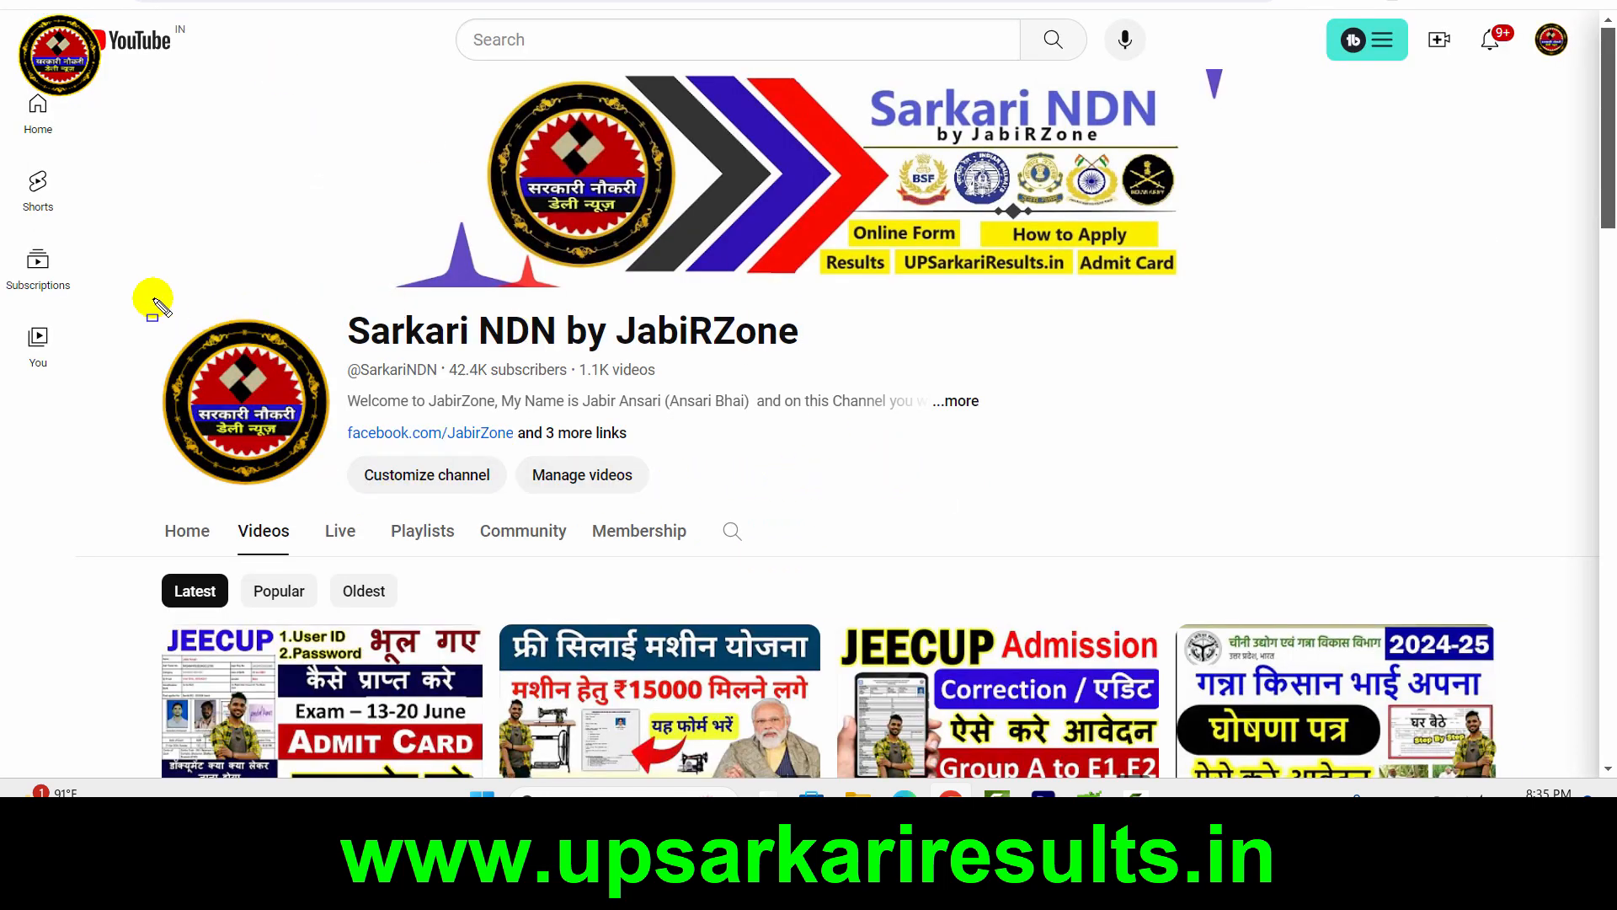
left_click_drag(149, 294, 1017, 493)
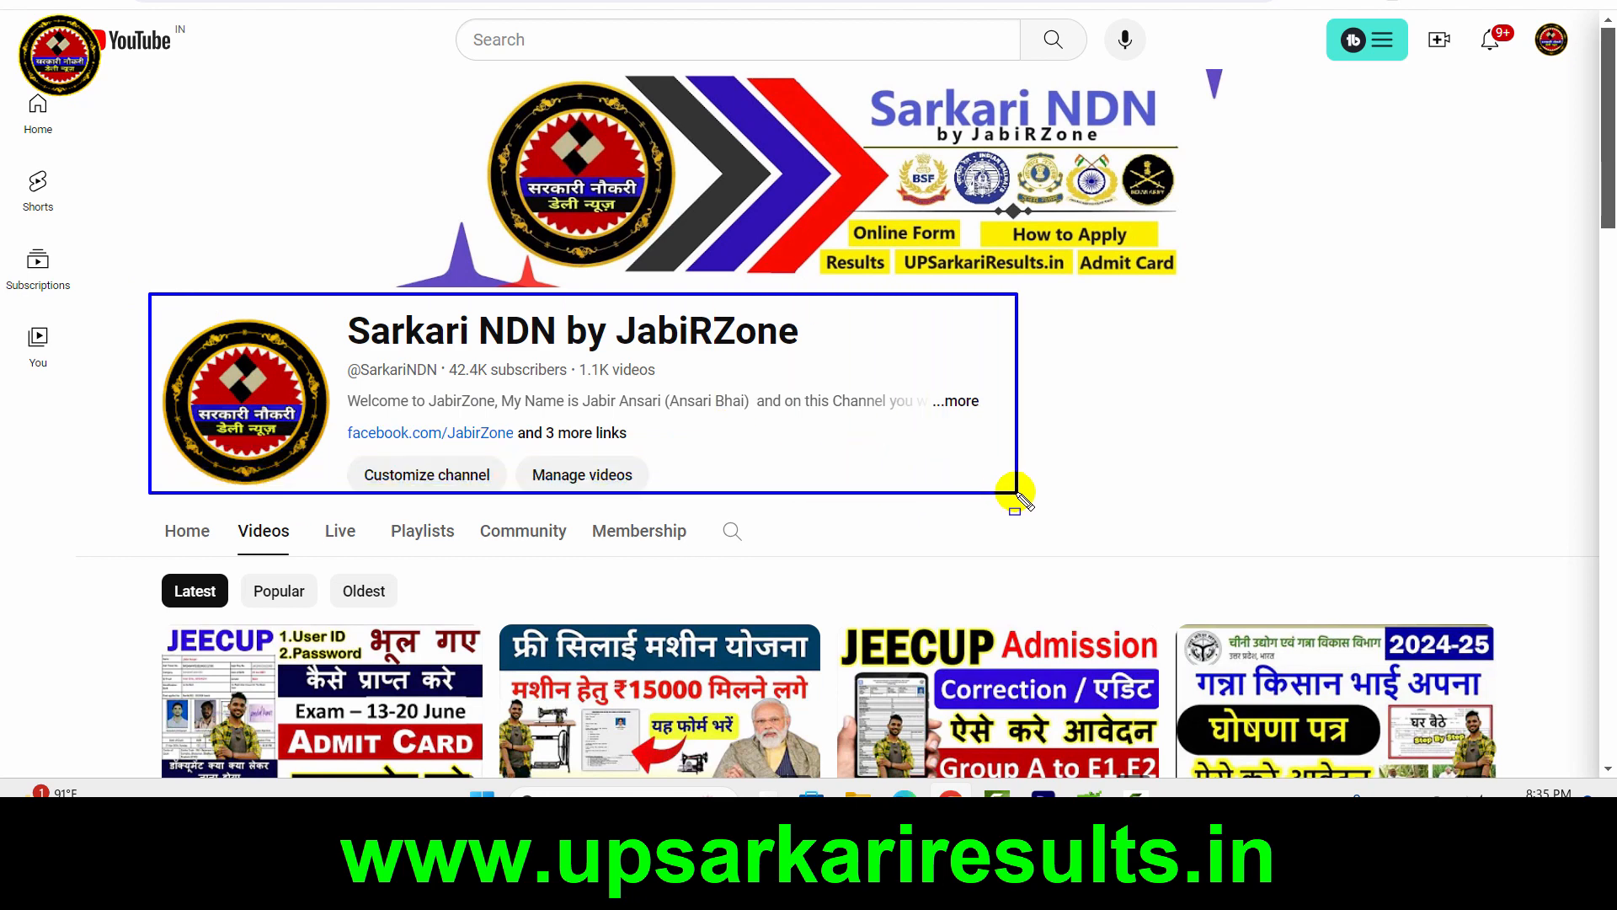